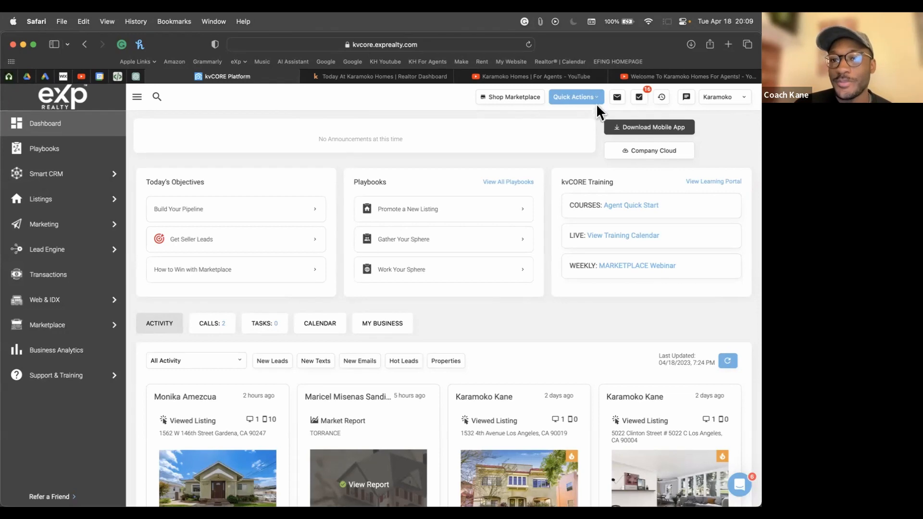
Examine the kvCORE dashboard, including its recent lead activity feed, Listings and Marketing sections, and Playbooks
scroll(425, 189, "down", 15)
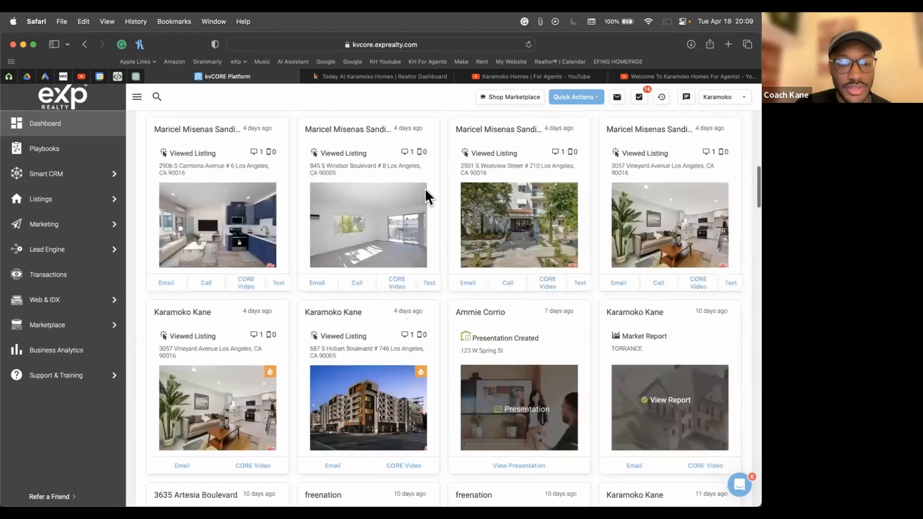
scroll(424, 188, "down", 1)
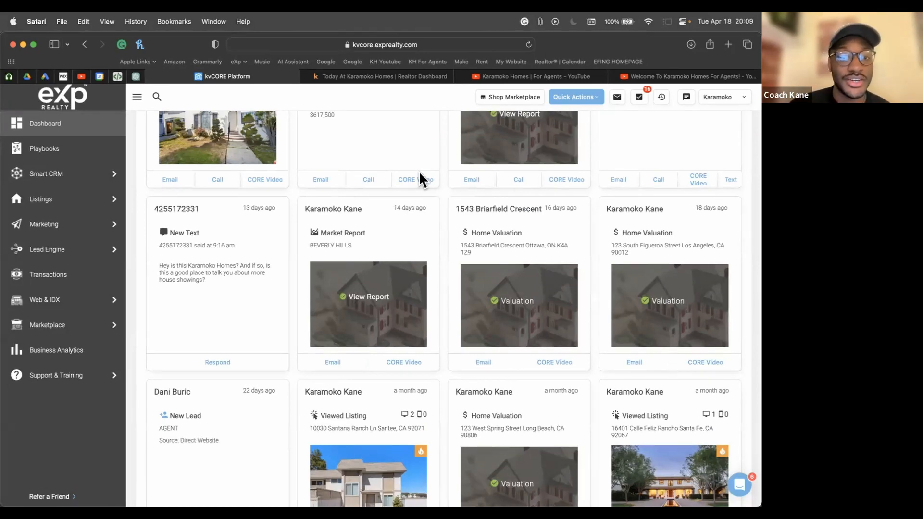
scroll(445, 153, "up", 15)
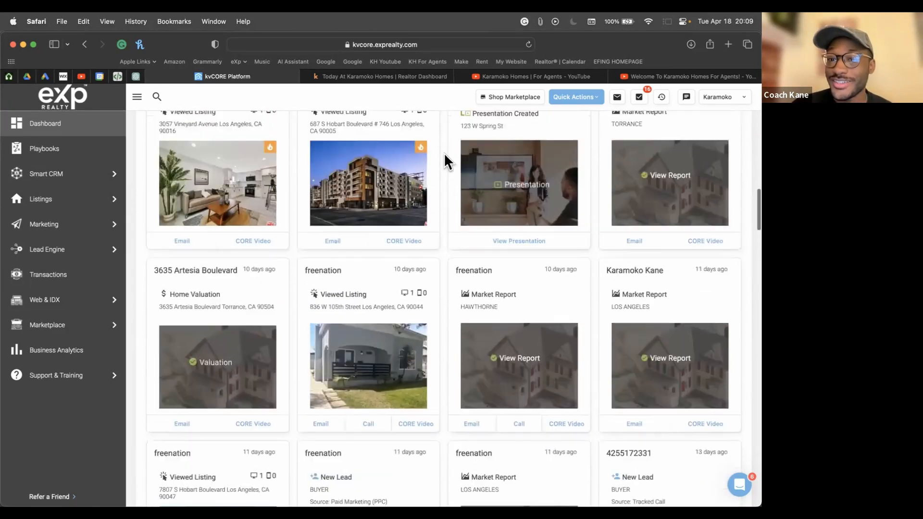
scroll(444, 159, "up", 5)
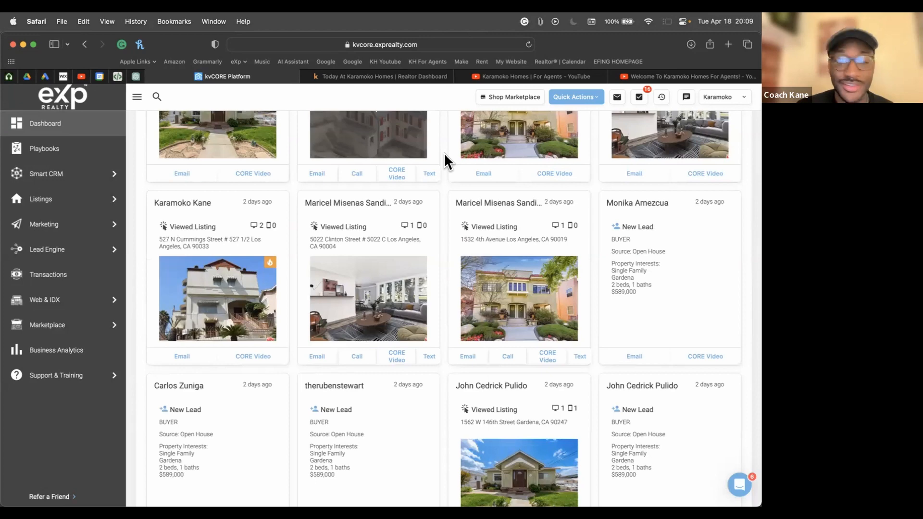
scroll(444, 152, "up", 3)
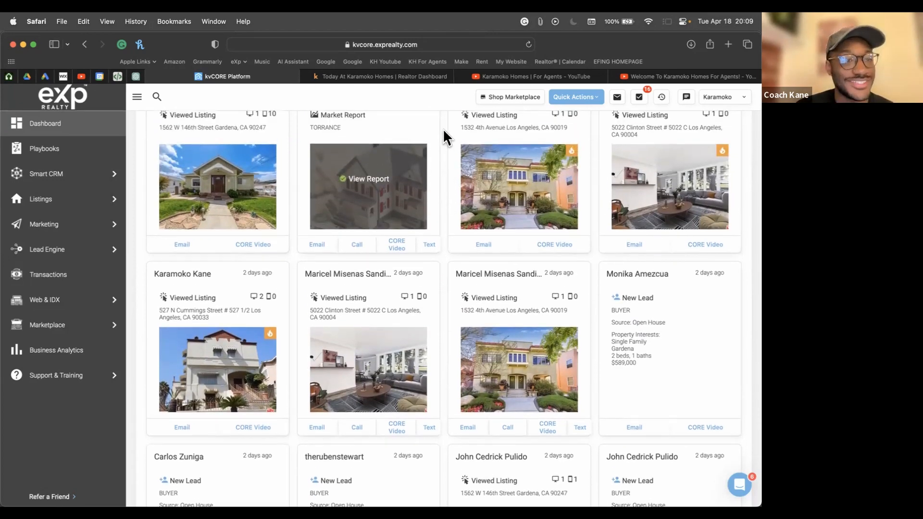
scroll(443, 129, "up", 10)
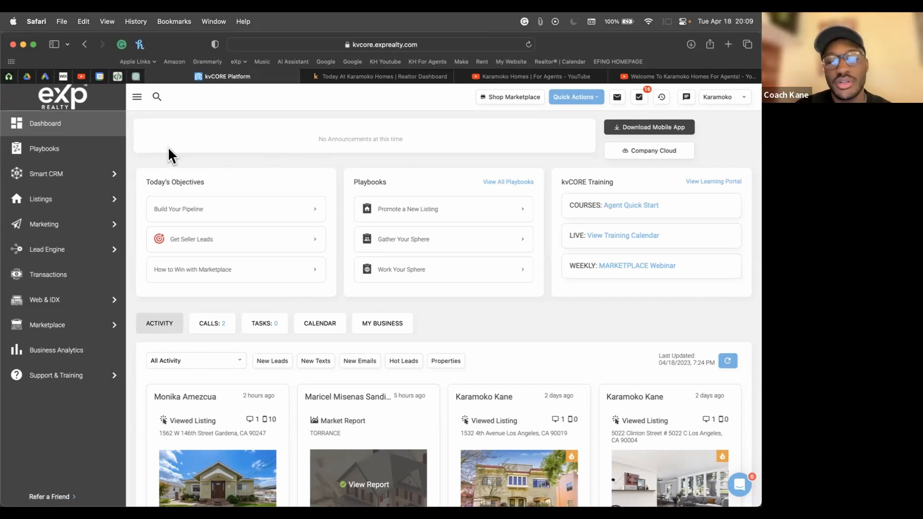
mouse_move(76, 204)
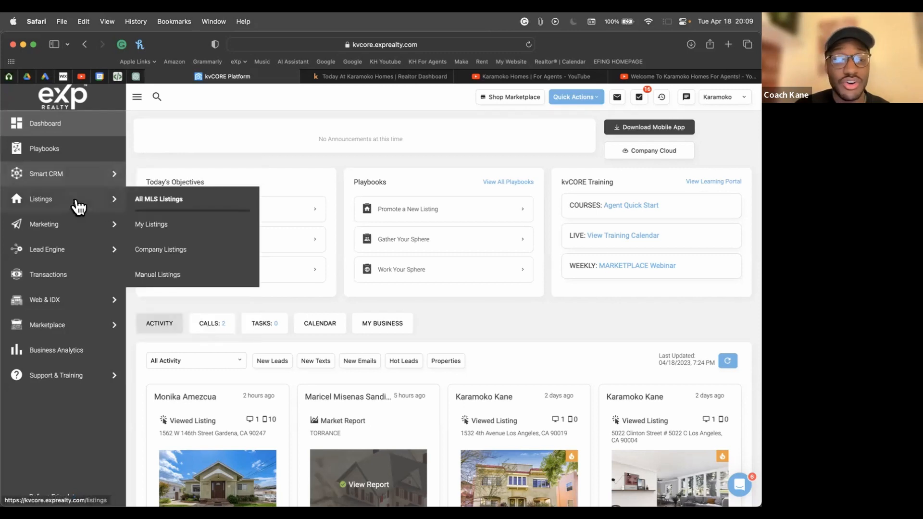
mouse_move(50, 226)
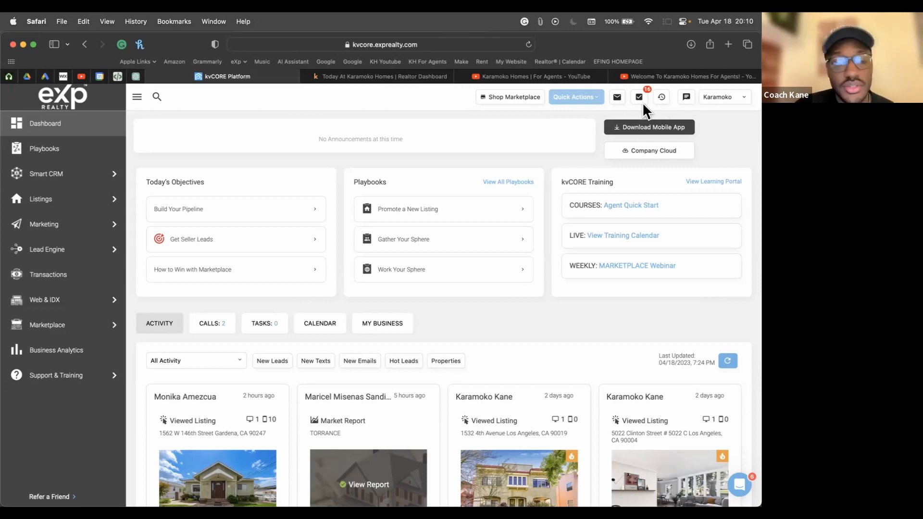
scroll(470, 208, "down", 2)
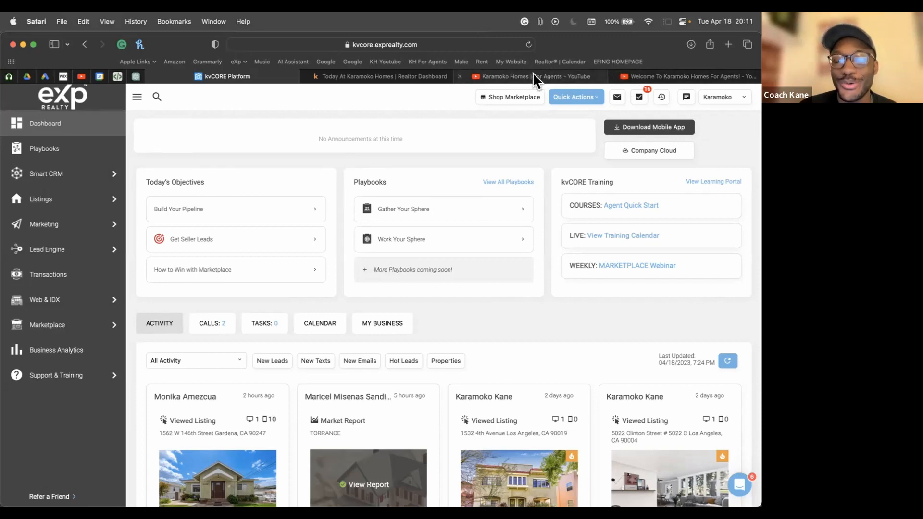
Switch to the Karamoko Homes | For Agents YouTube channel and look over its kvCORE tutorial and Tech Tuesday playlists
left_click(508, 77)
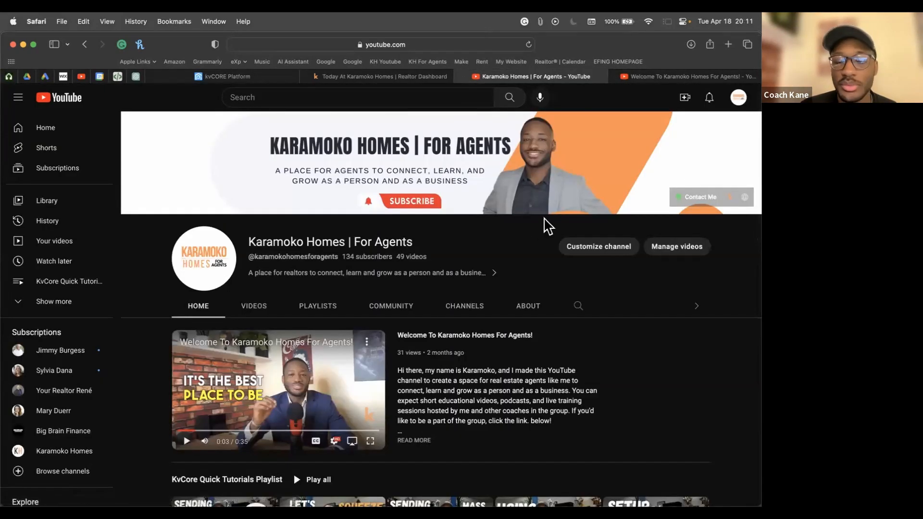
scroll(481, 253, "down", 5)
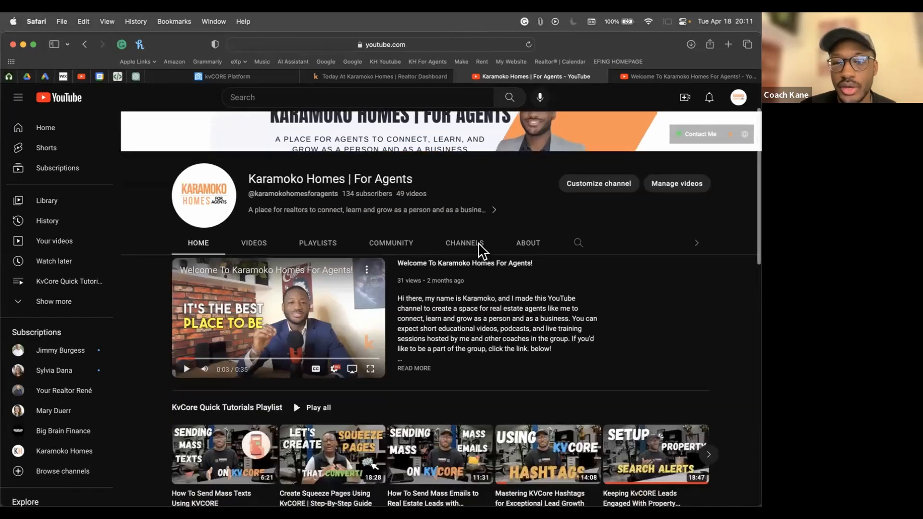
scroll(482, 251, "down", 1)
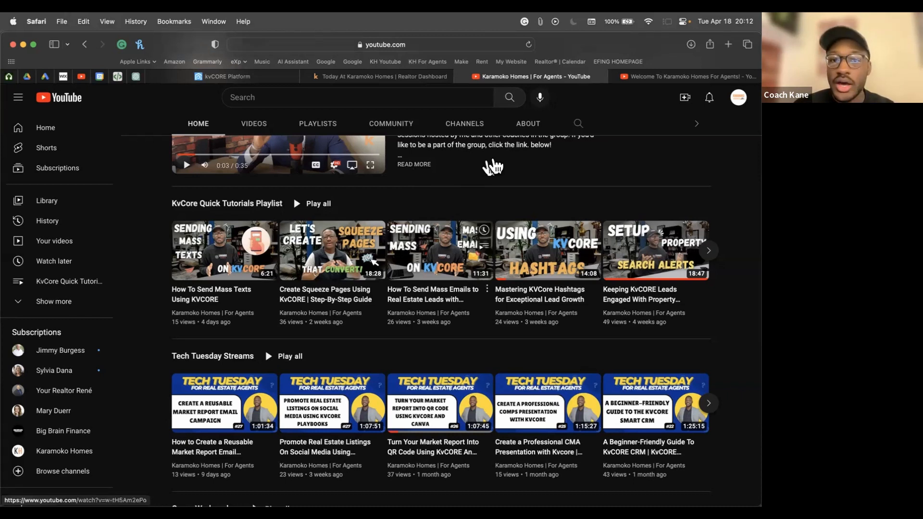
scroll(505, 166, "up", 1)
scroll(506, 168, "up", 2)
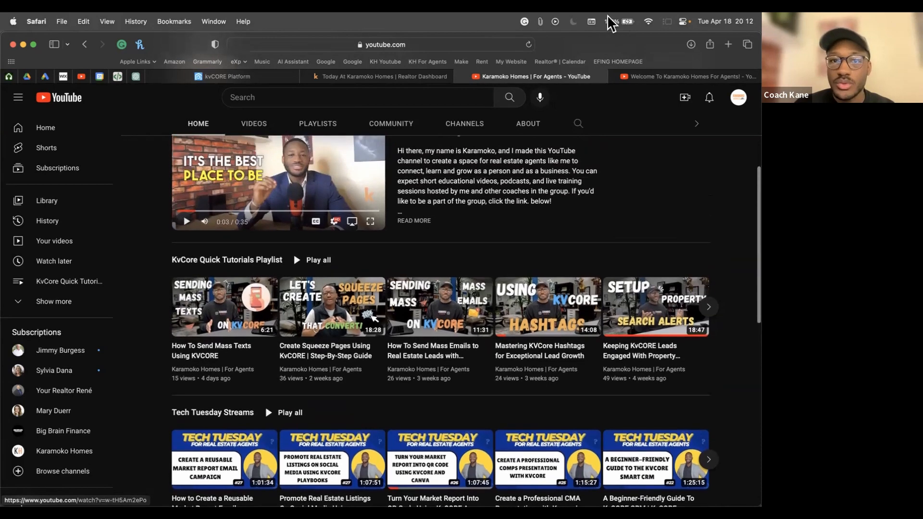
scroll(588, 227, "up", 10)
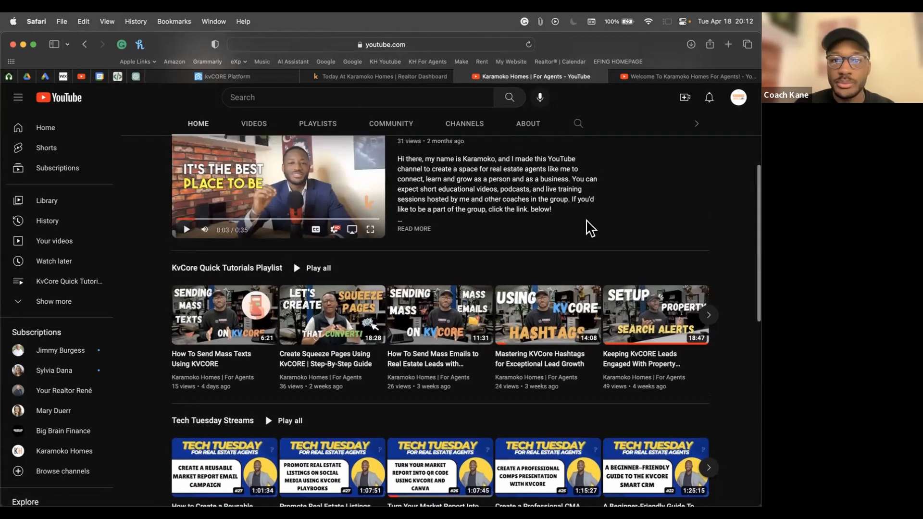
Select the full web address of the YouTube channel
left_click(500, 45)
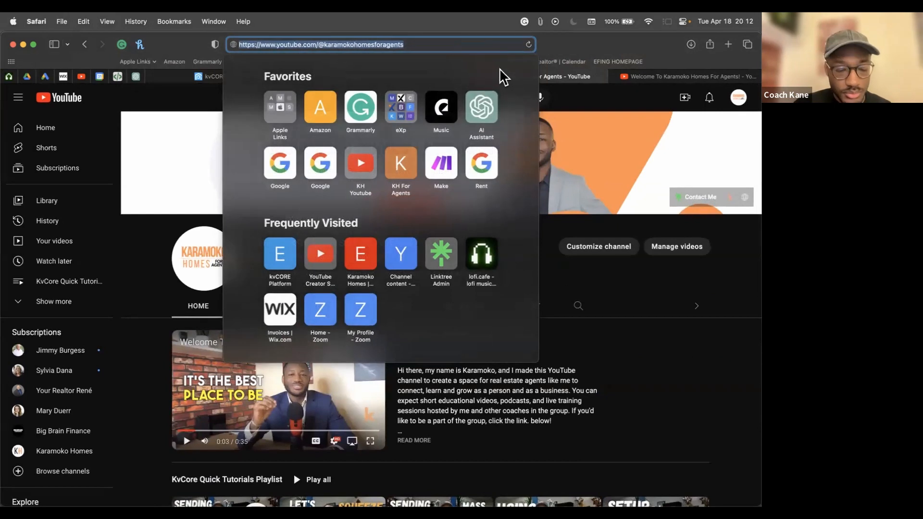
left_click(211, 39)
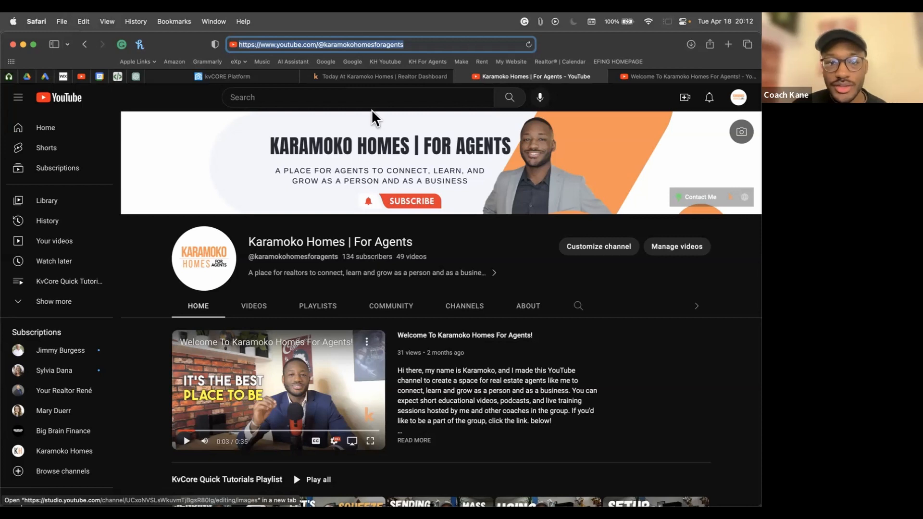
key("XF86AudioRaiseVolume")
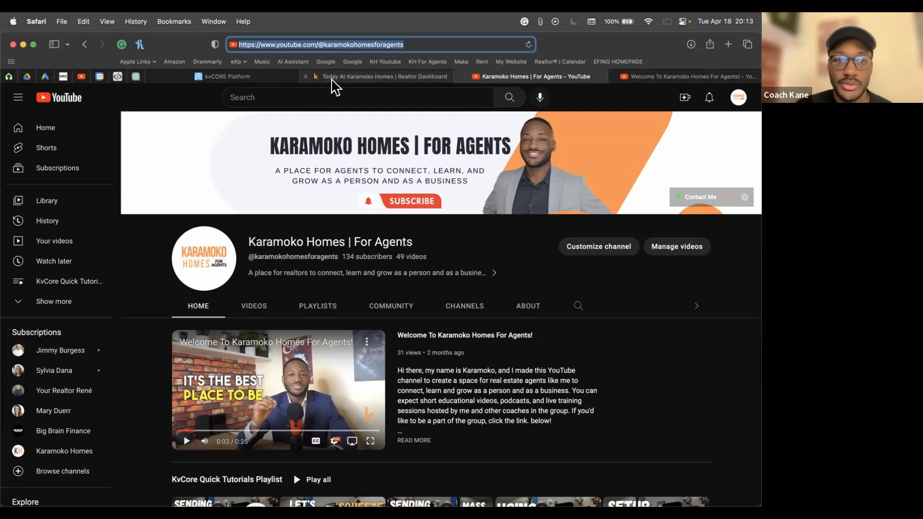
View the Karamoko Homes agent website, and return to the kvCORE dashboard to review its activity feed and navigation sections
left_click(368, 78)
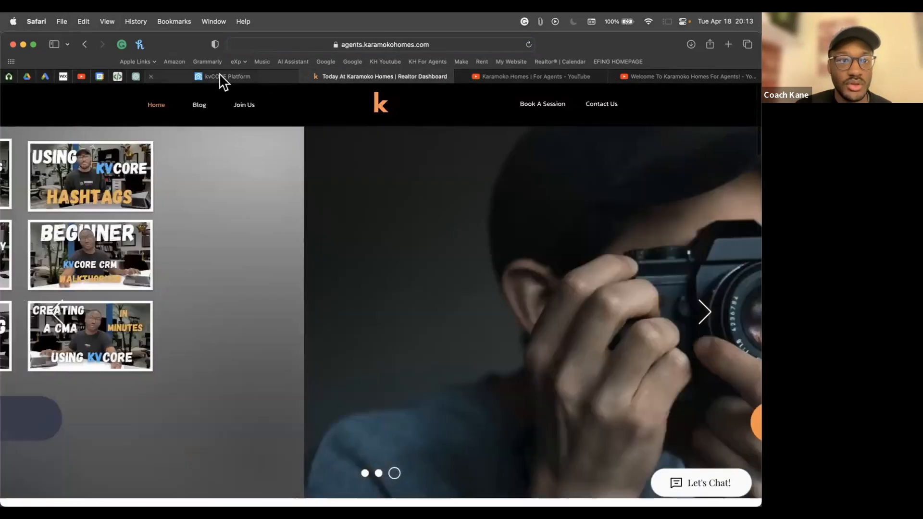
left_click(220, 76)
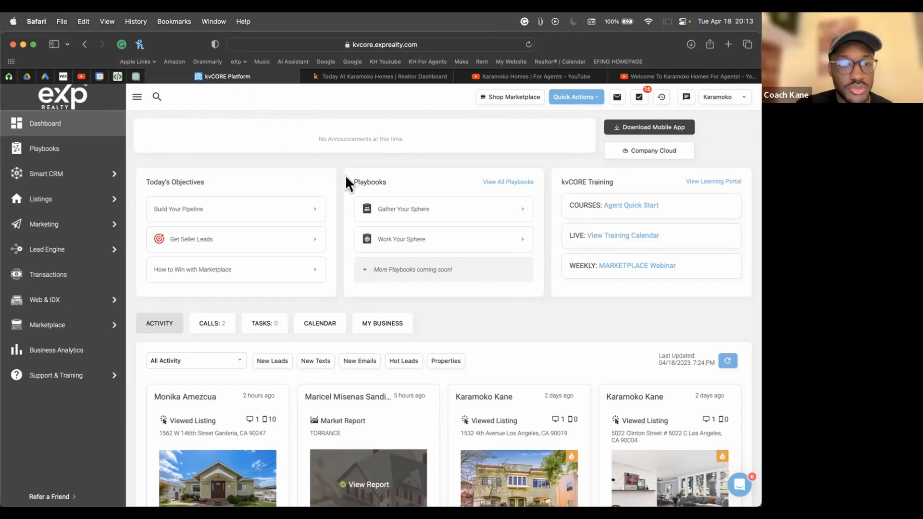
scroll(488, 273, "down", 3)
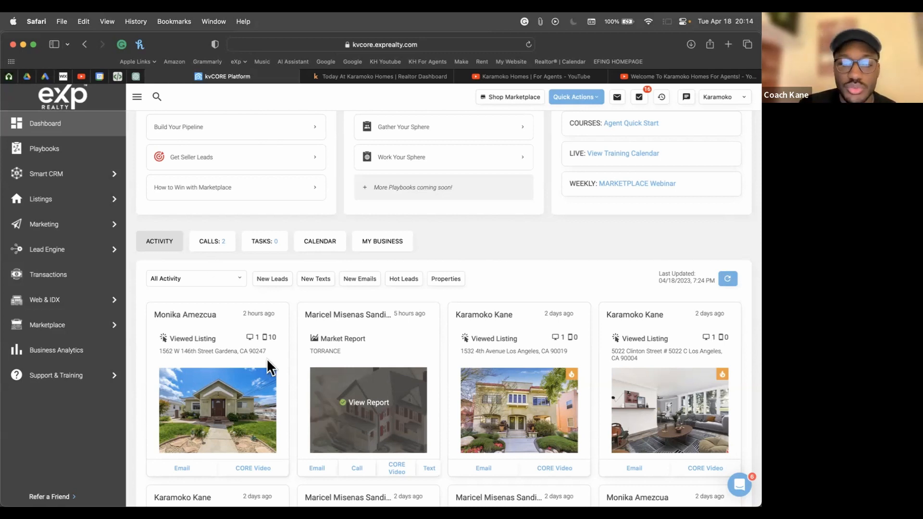
scroll(415, 255, "up", 3)
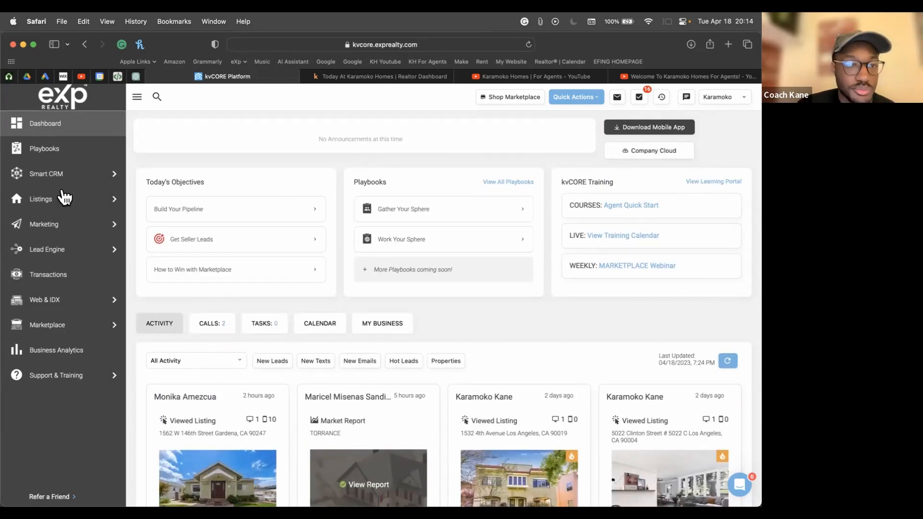
mouse_move(38, 206)
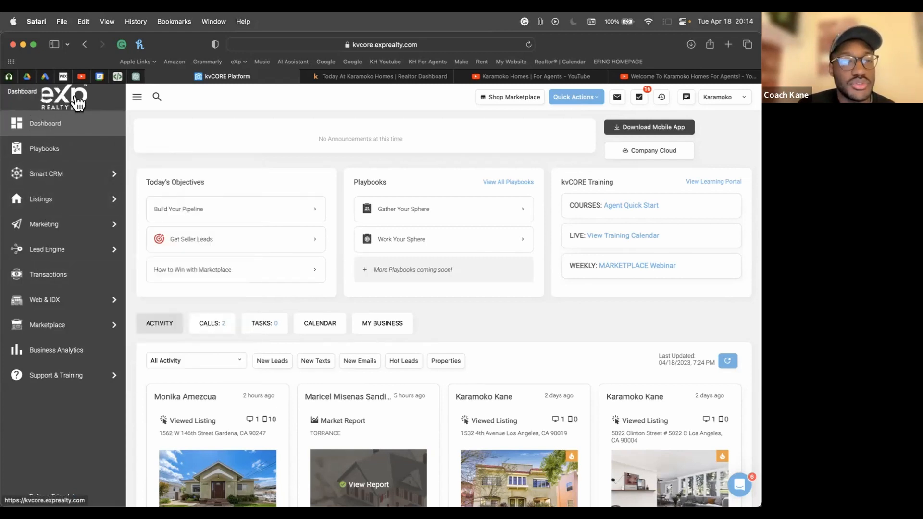
mouse_move(61, 178)
mouse_move(43, 306)
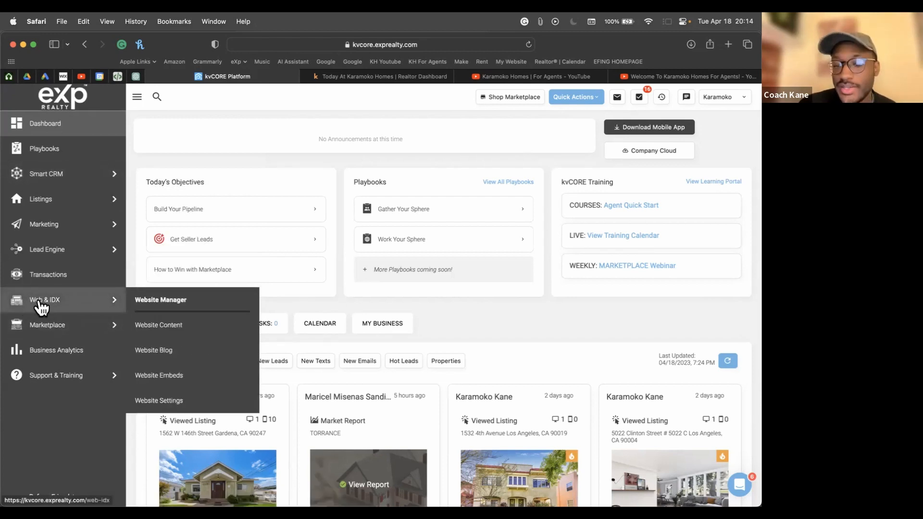
key("XF86AudioRaiseVolume")
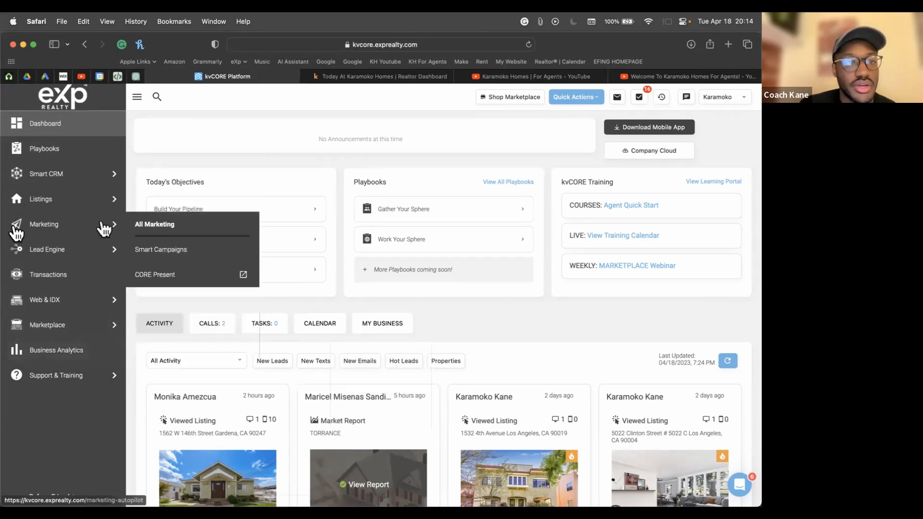
Collapse the kvCORE side navigation to its compact form and expand it again
left_click(136, 97)
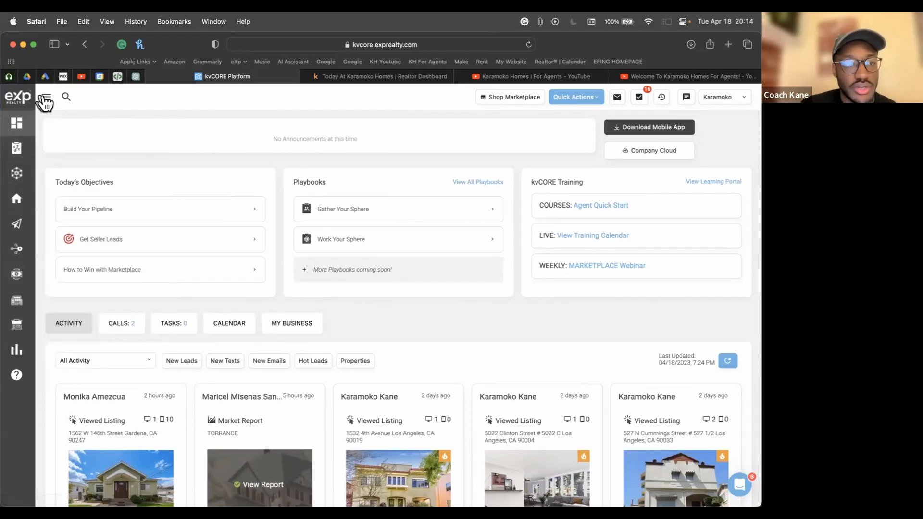
scroll(43, 97, "up", 10)
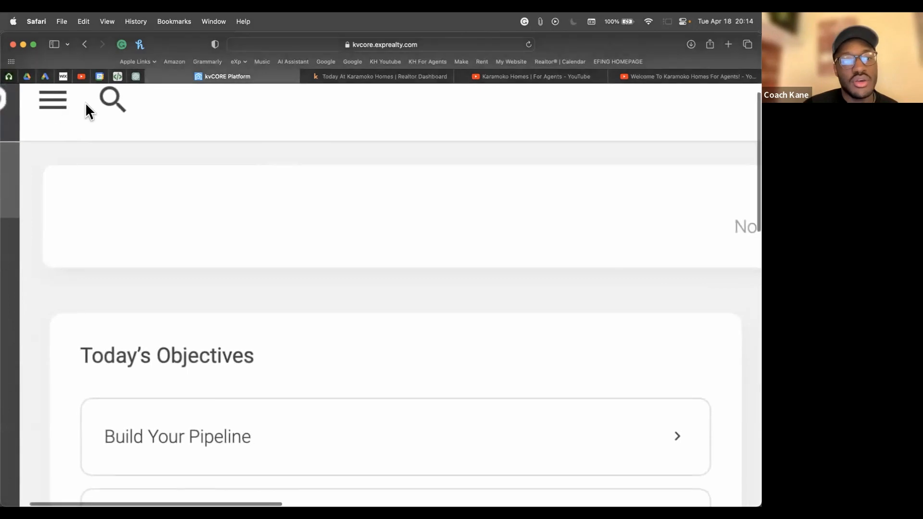
scroll(47, 114, "down", 10)
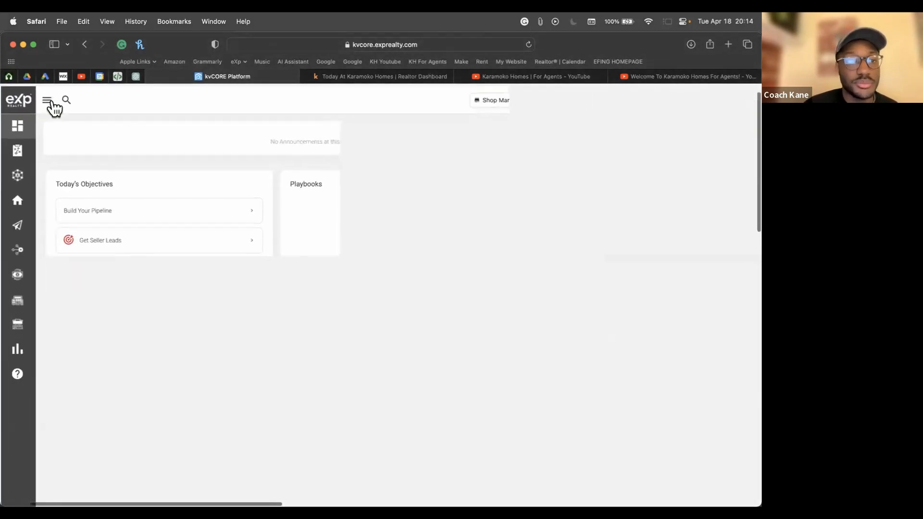
left_click(49, 98)
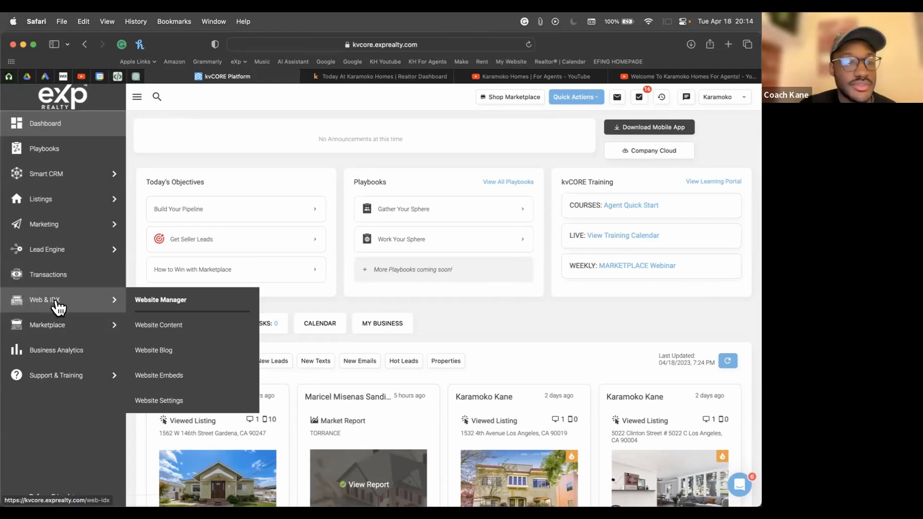
left_click(54, 300)
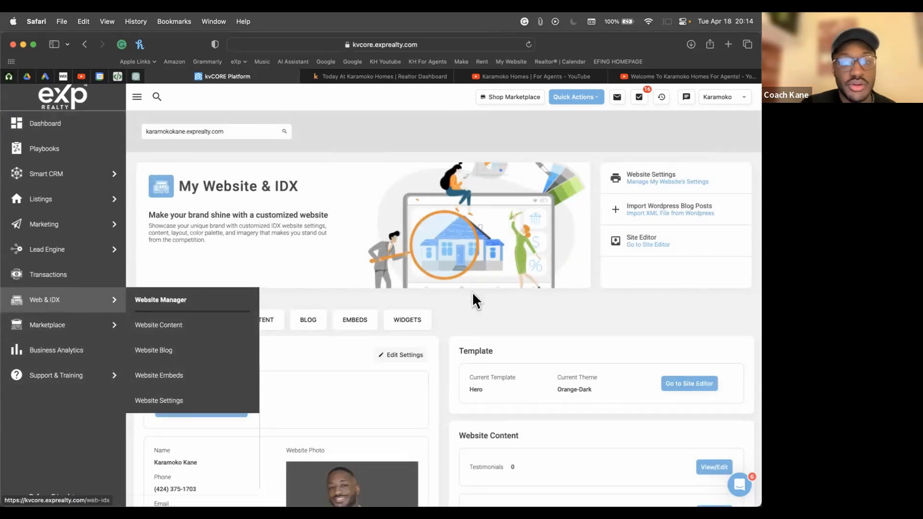
scroll(501, 285, "down", 2)
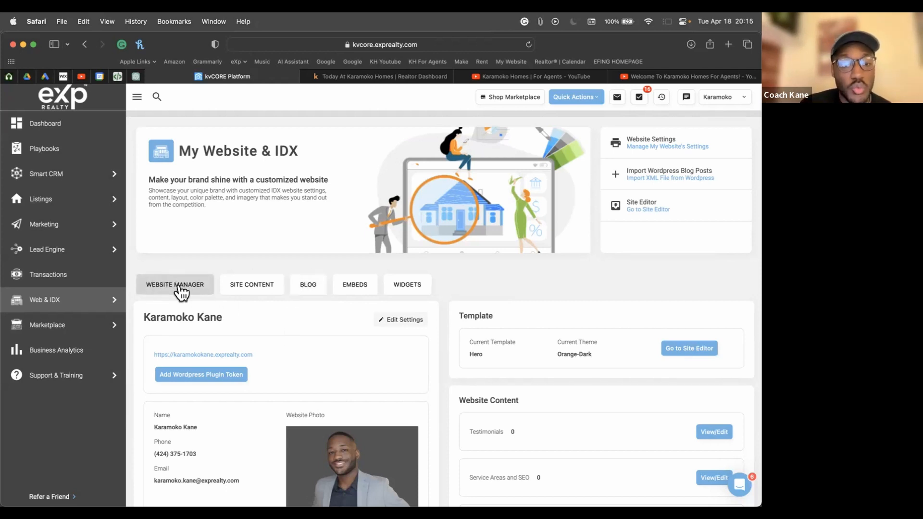
scroll(180, 278, "up", 5)
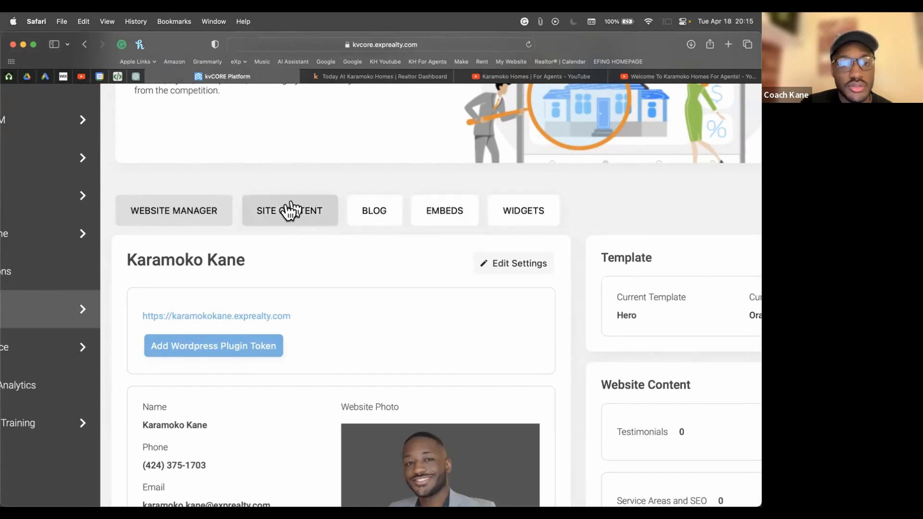
scroll(211, 206, "down", 5)
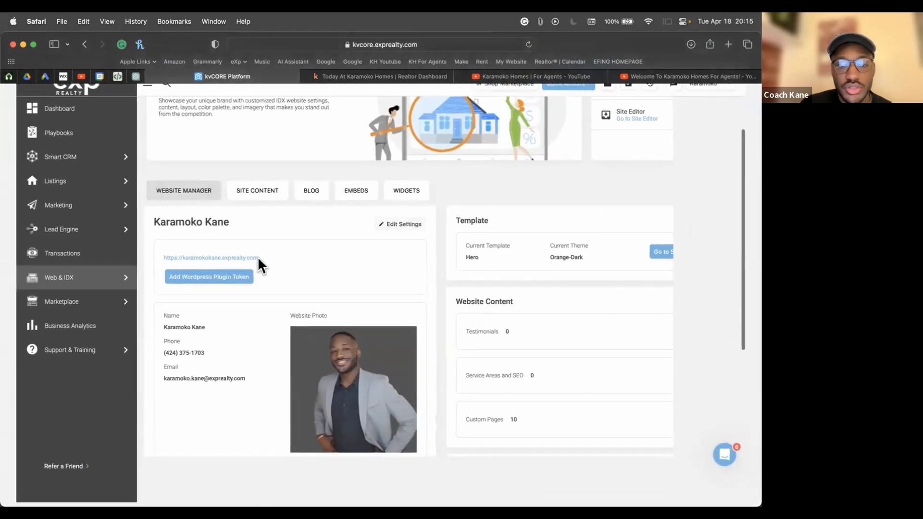
scroll(300, 252, "down", 2)
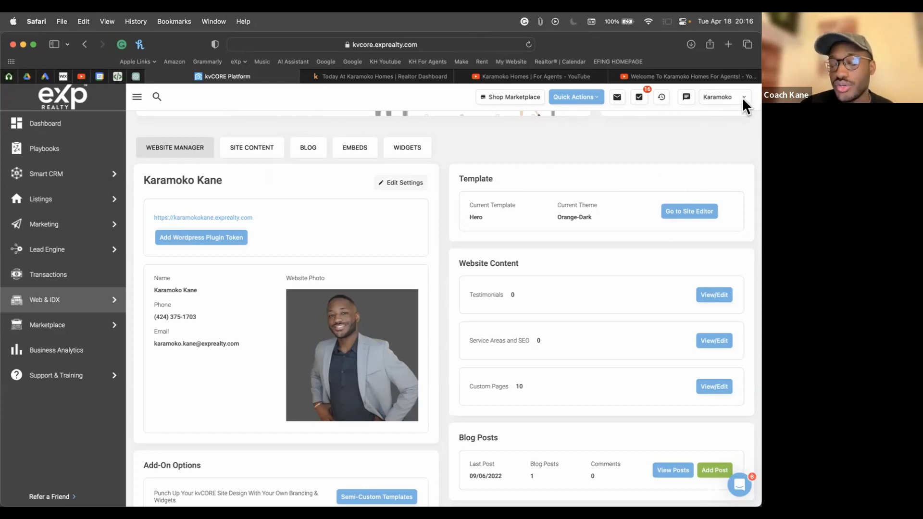
Open the agent's public eXp Realty website from the account details on the Web & IDX page
scroll(743, 97, "up", 5)
scroll(681, 136, "up", 3)
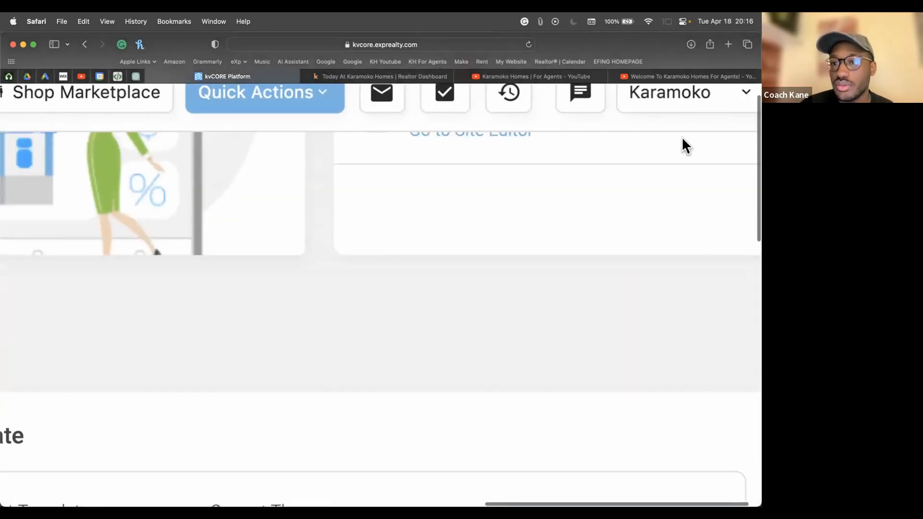
scroll(681, 137, "up", 5)
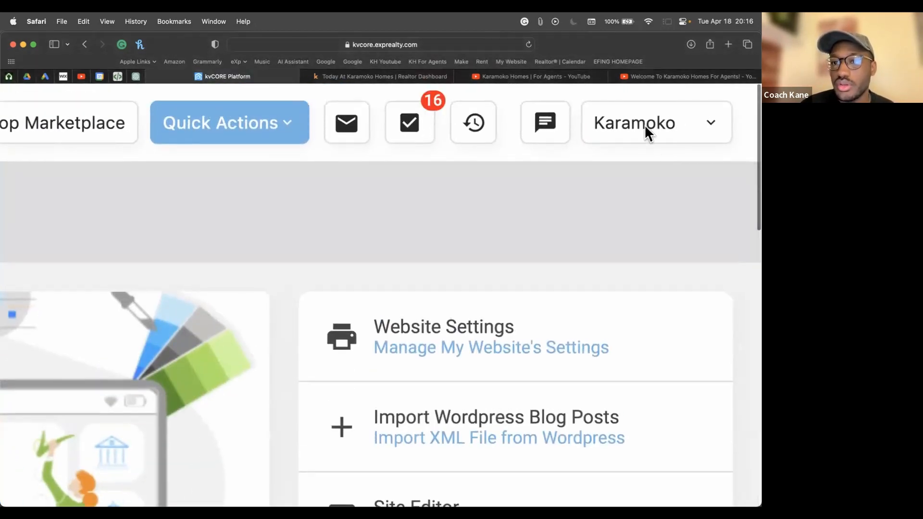
left_click(662, 127)
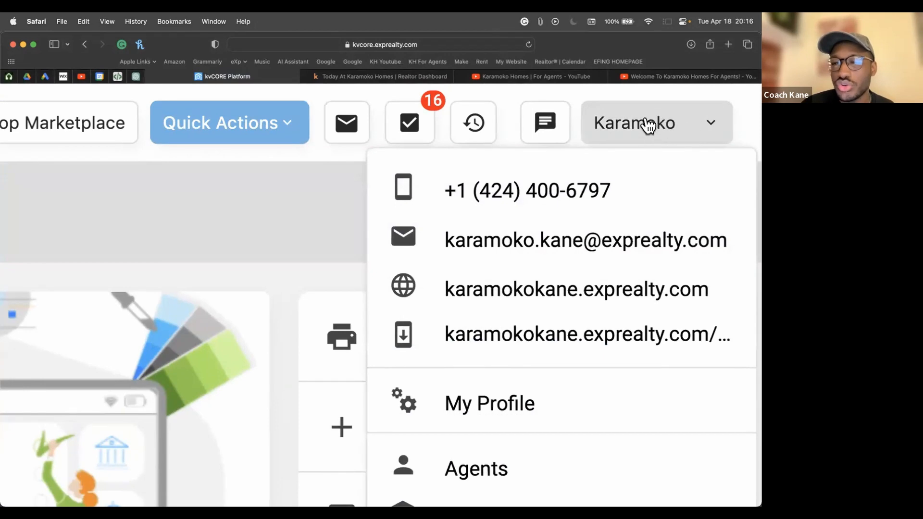
scroll(665, 124, "down", 5)
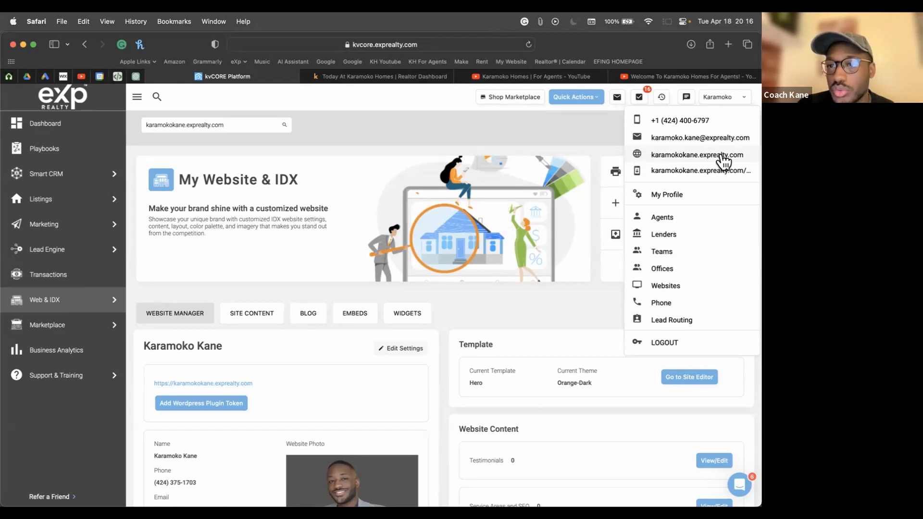
left_click(685, 155)
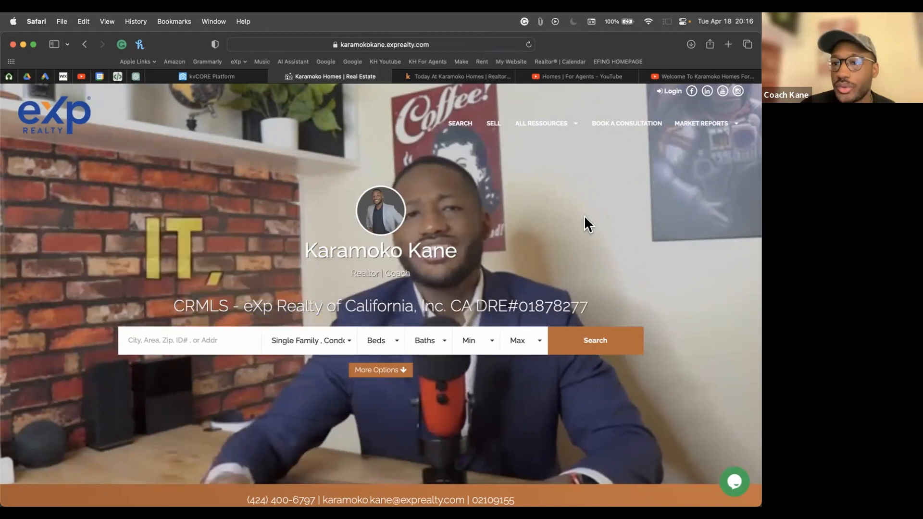
Look over the agent website's homepage, and return to the kvCORE platform
scroll(584, 215, "down", 2)
scroll(584, 216, "down", 2)
scroll(584, 215, "up", 4)
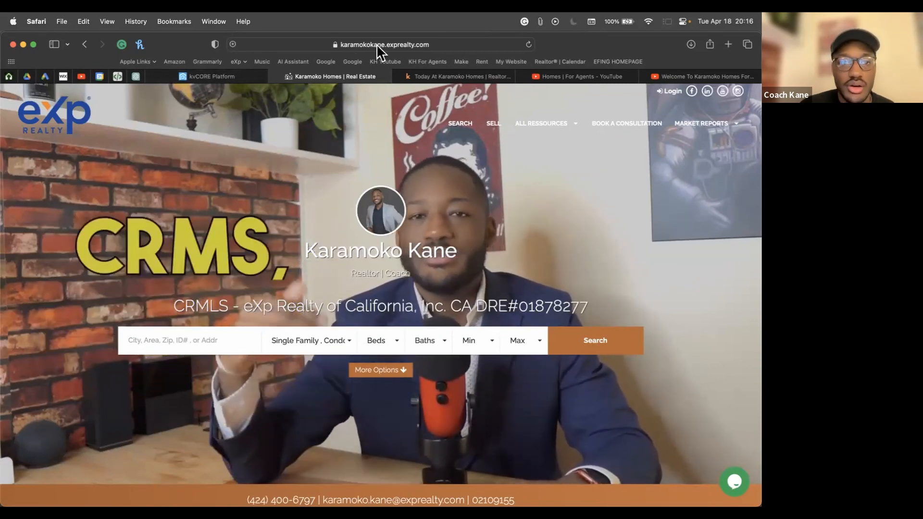
left_click(209, 75)
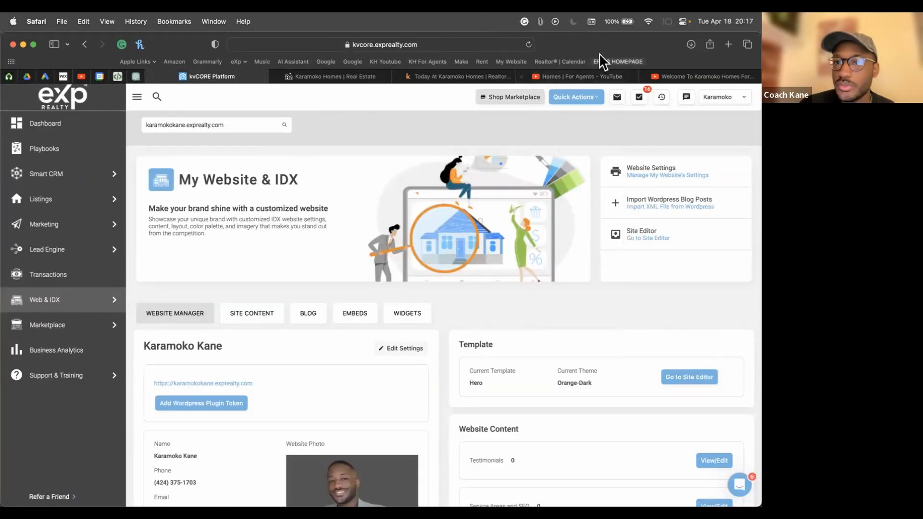
Switch the Mac's sound output to MacBook Pro Speakers and adjust the volume
key("XF86AudioRaiseVolume")
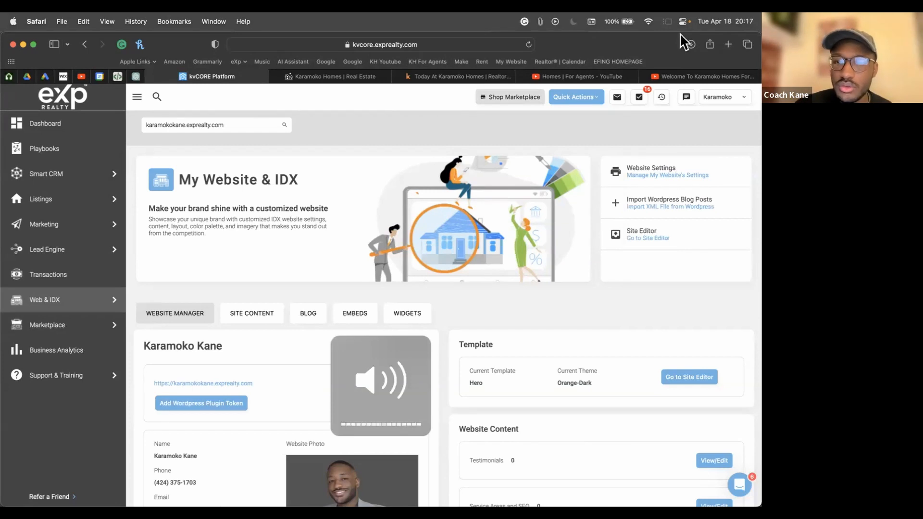
left_click(682, 21)
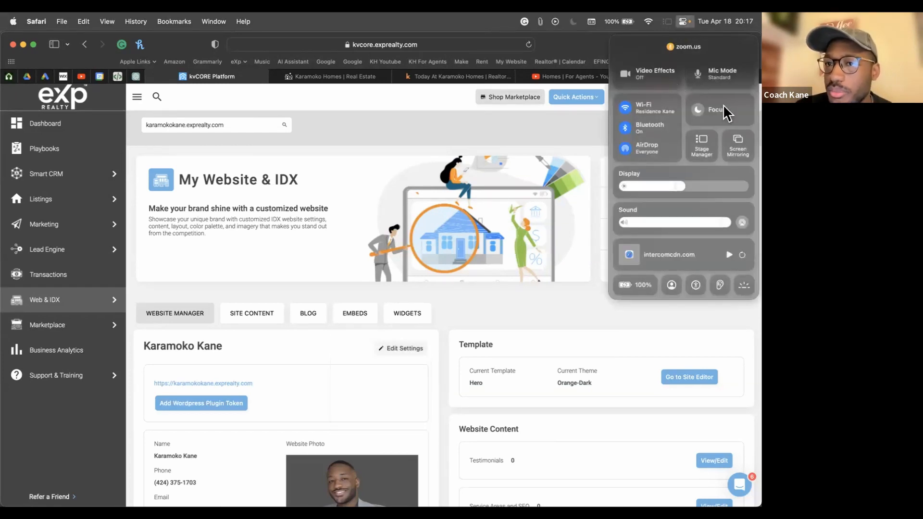
left_click(741, 223)
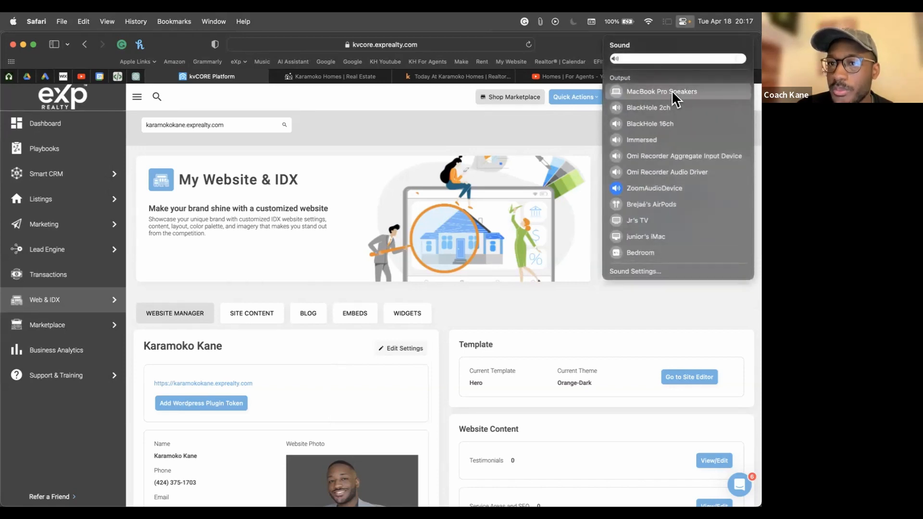
left_click(673, 93)
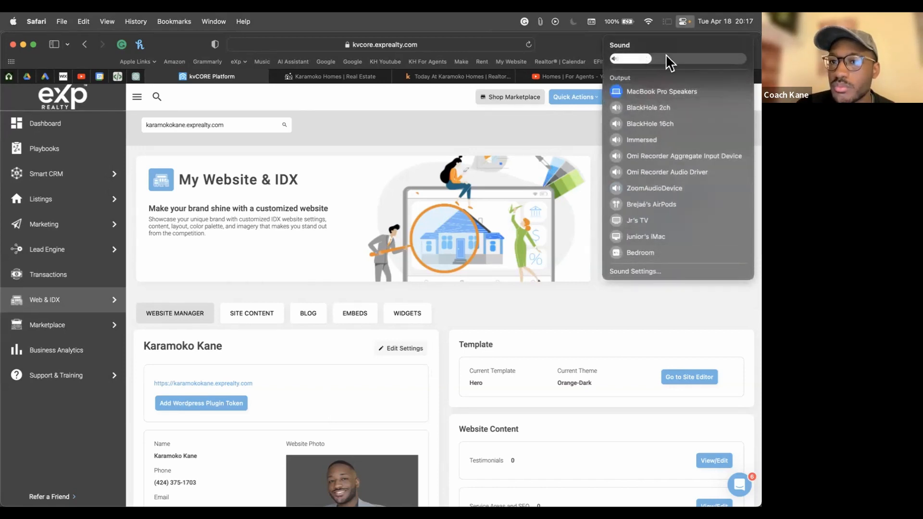
left_click_drag(665, 54, 685, 57)
left_click(556, 131)
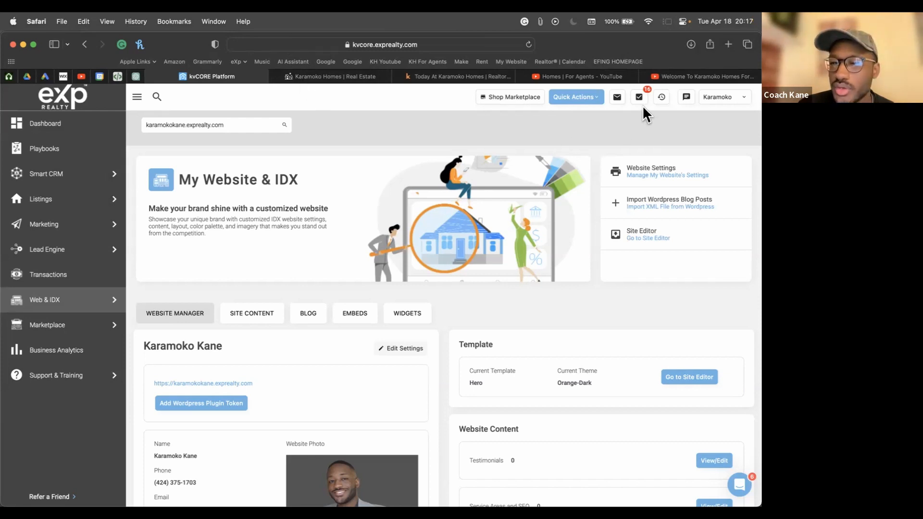
key("XF86AudioRaiseVolume")
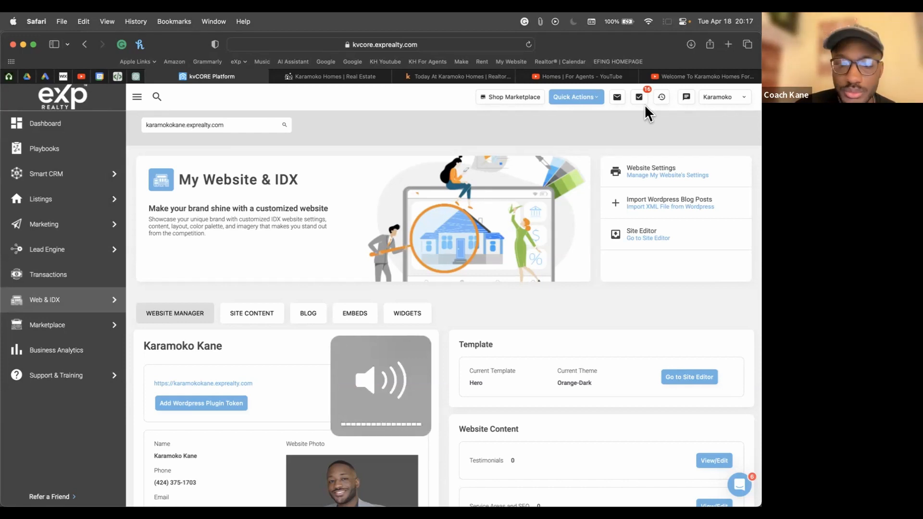
key("XF86AudioLowerVolume")
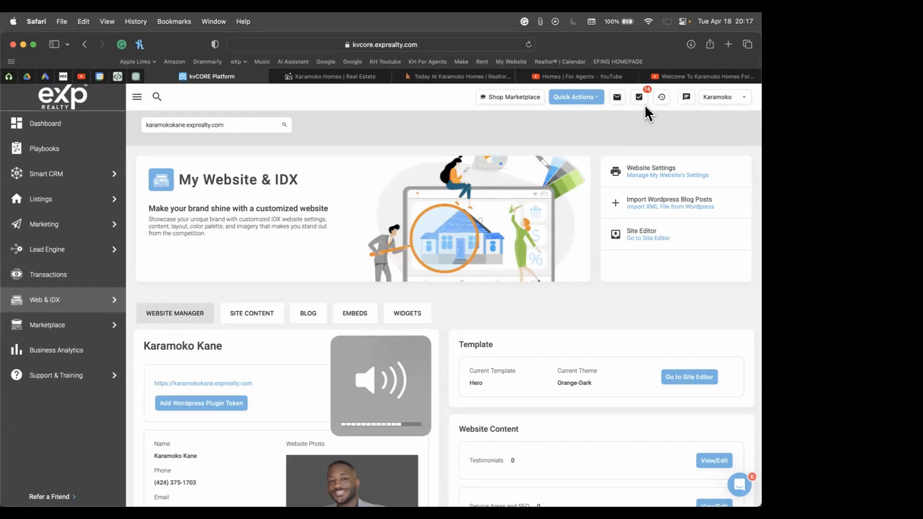
key("XF86AudioRaiseVolume")
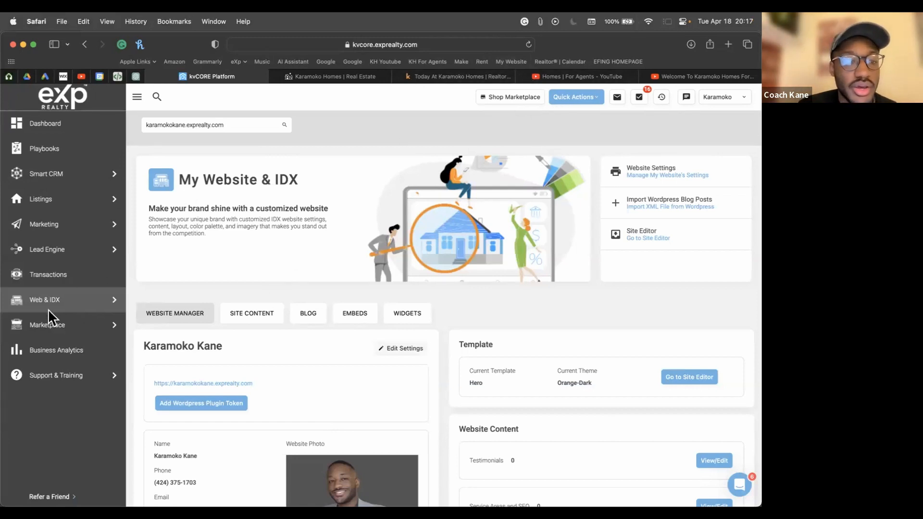
Reduce the side navigation to icons only and restore its full width
mouse_move(66, 308)
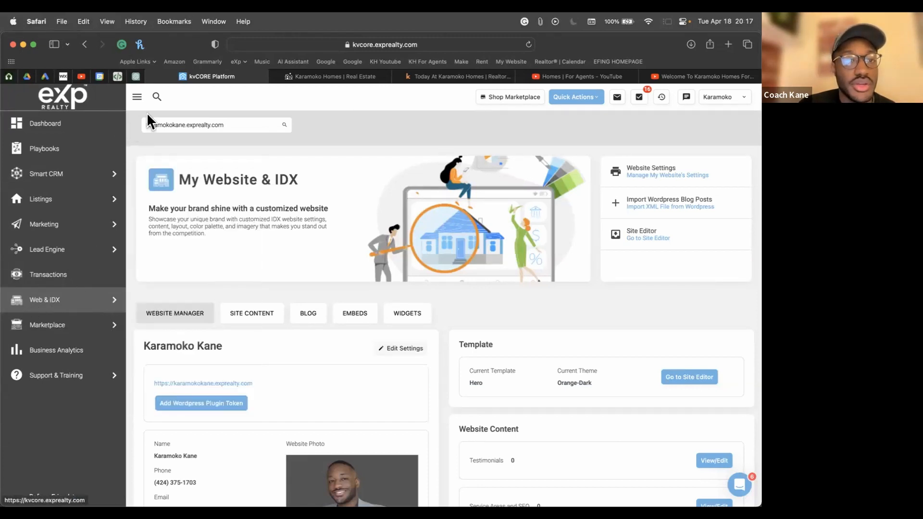
left_click(136, 98)
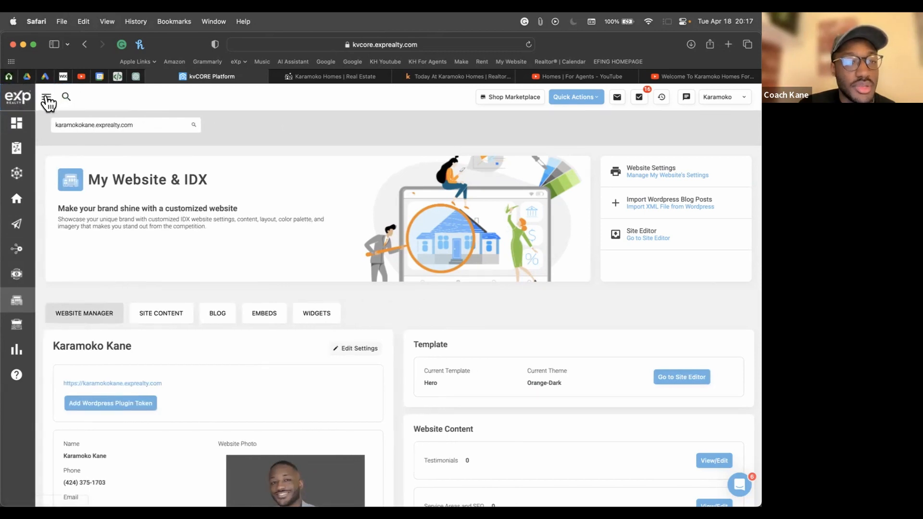
left_click(47, 101)
mouse_move(42, 305)
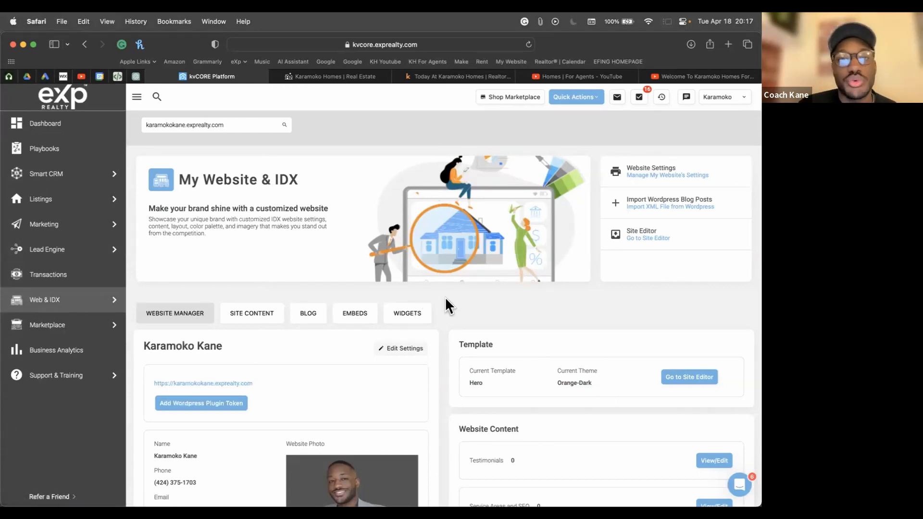
Turn on the Meeting Focus mode on the Mac
scroll(458, 257, "down", 1)
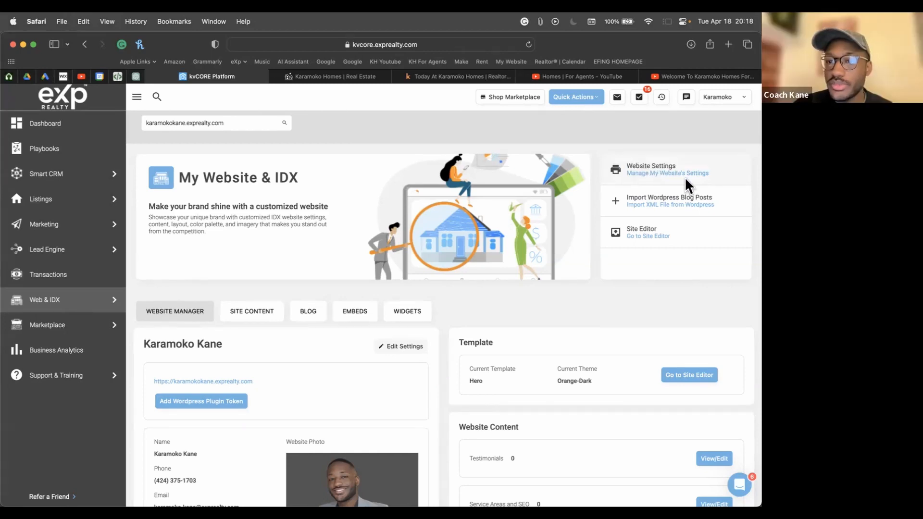
scroll(685, 177, "up", 5)
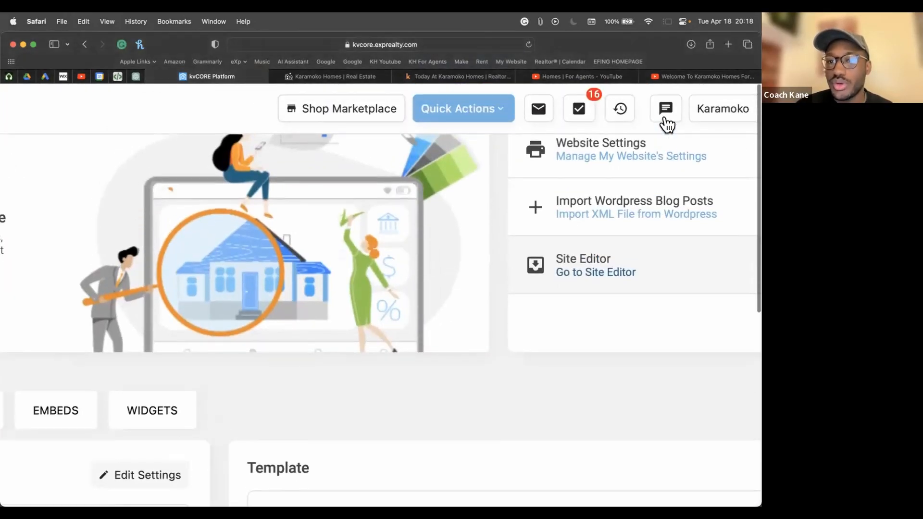
scroll(666, 125, "right", 2)
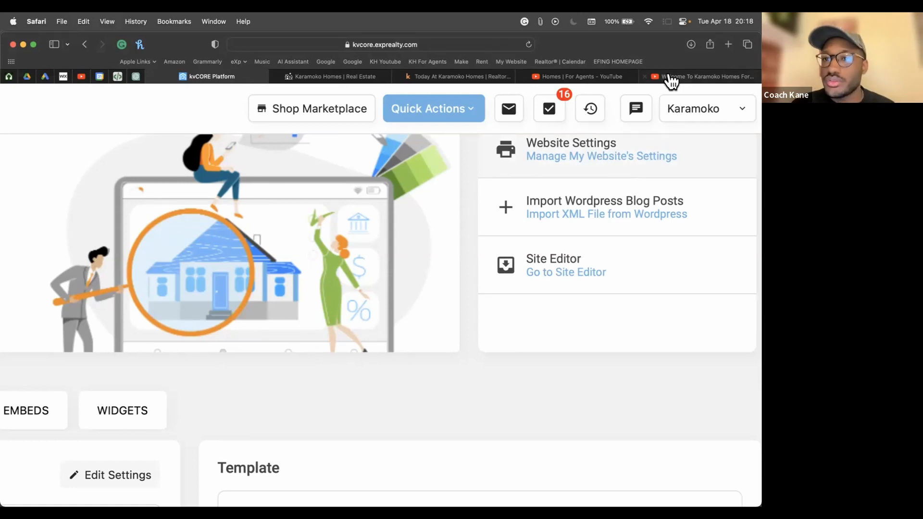
left_click(683, 22)
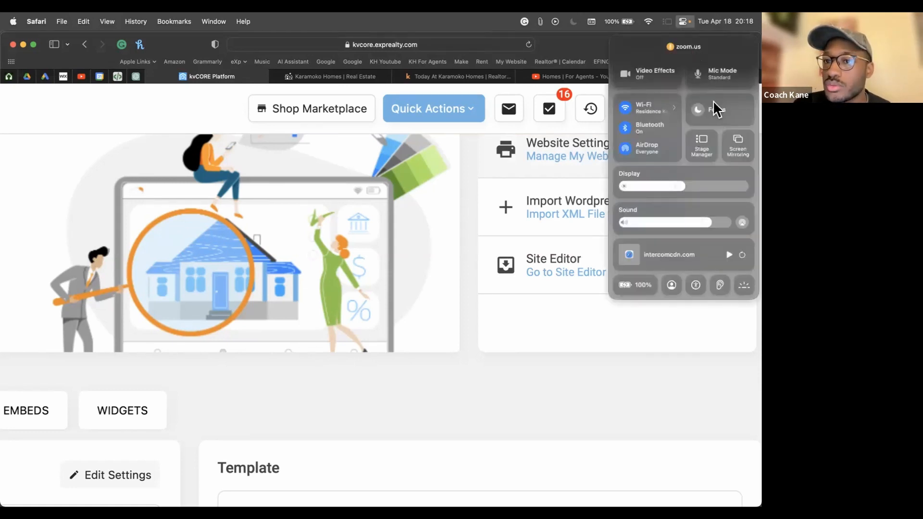
left_click(710, 103)
left_click(660, 186)
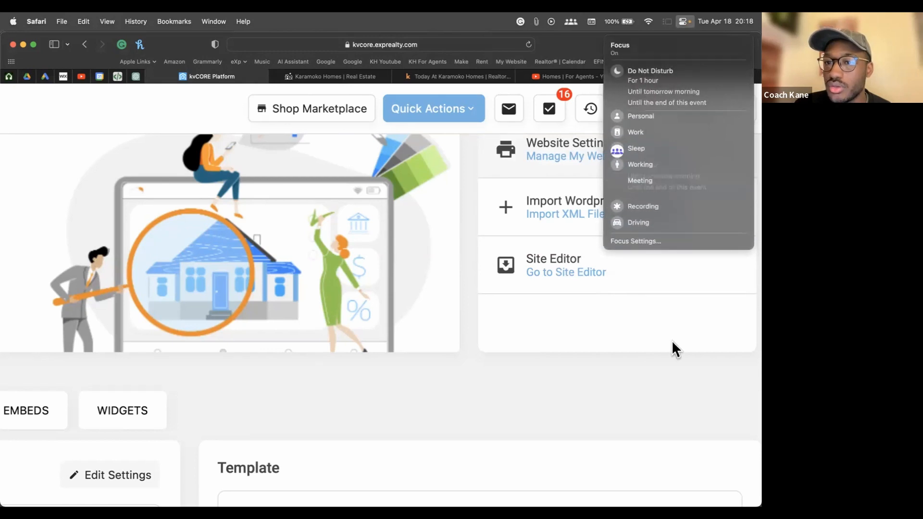
left_click(671, 349)
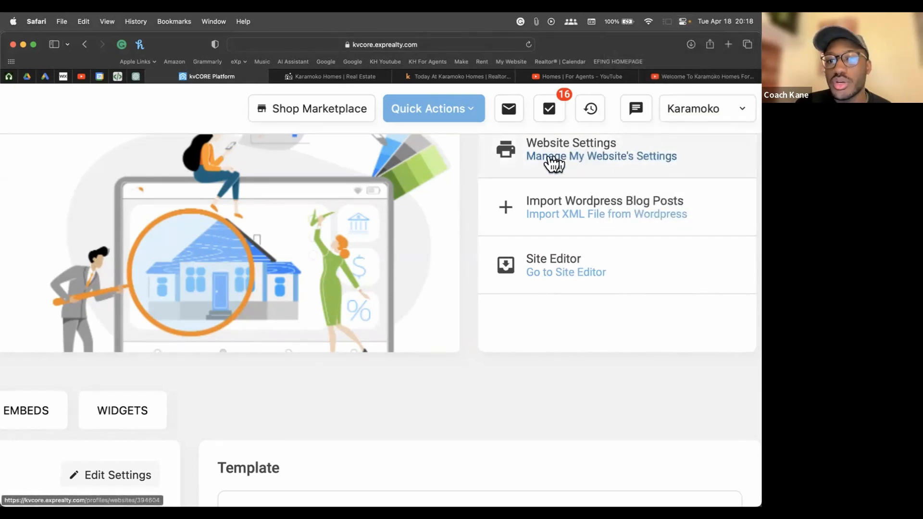
Open the settings of the agent's website and browse through the available templates in the General section
left_click(572, 160)
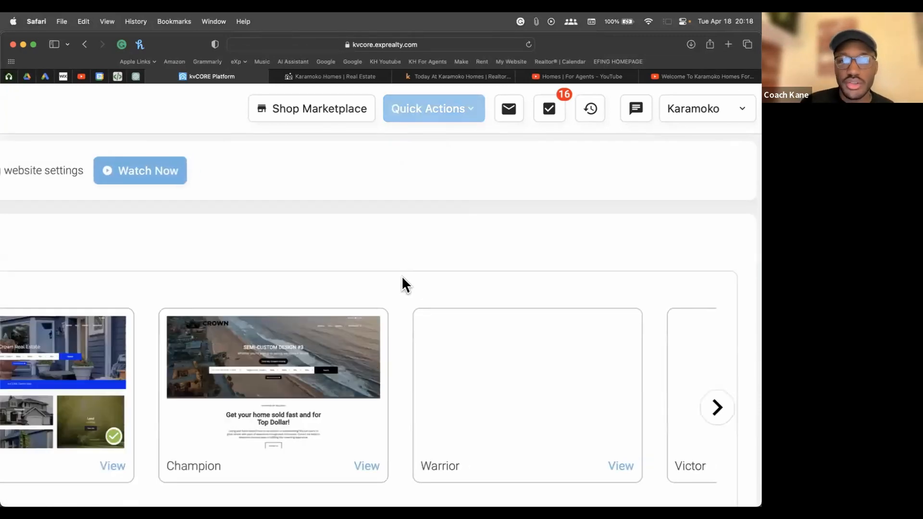
scroll(381, 282, "up", 3)
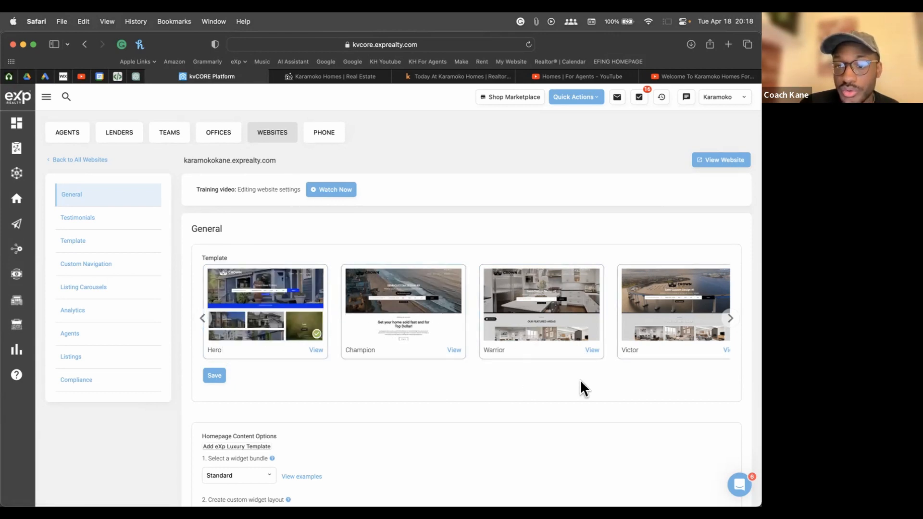
left_click(728, 323)
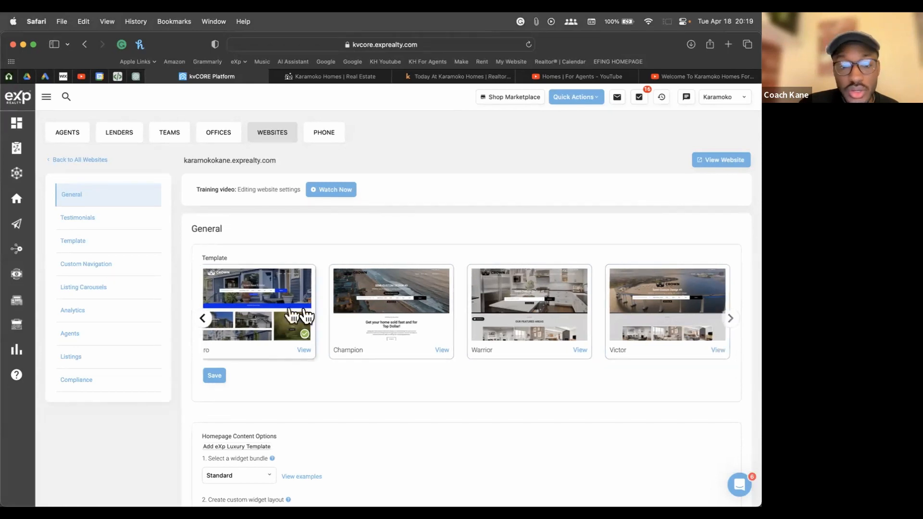
left_click(204, 320)
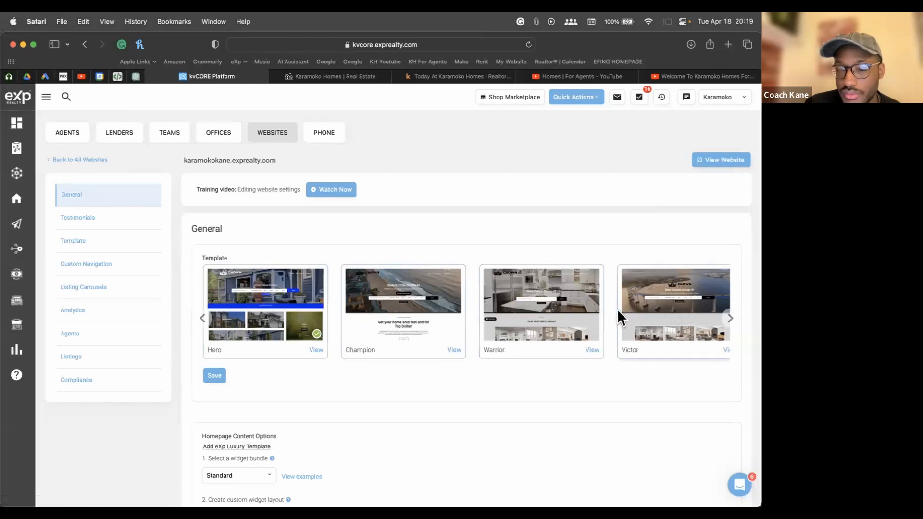
View the full preview of the Hero template and close it
left_click(317, 350)
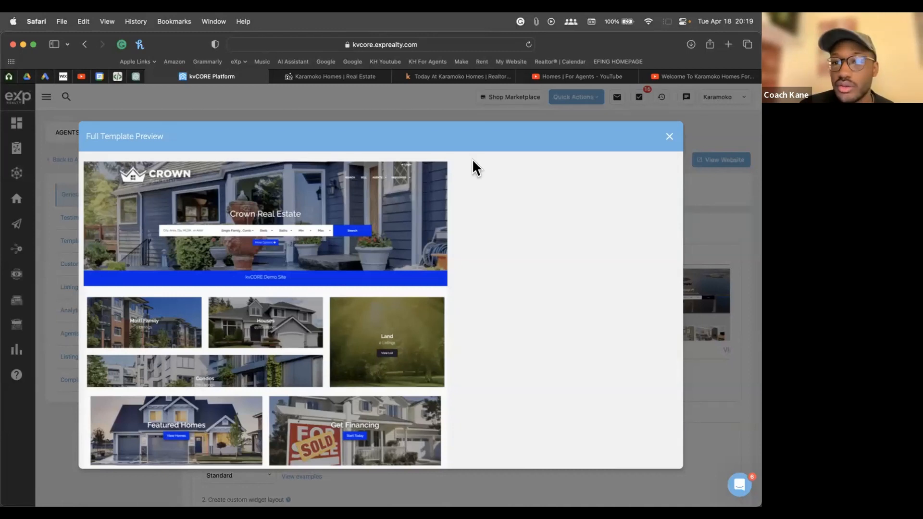
left_click(669, 139)
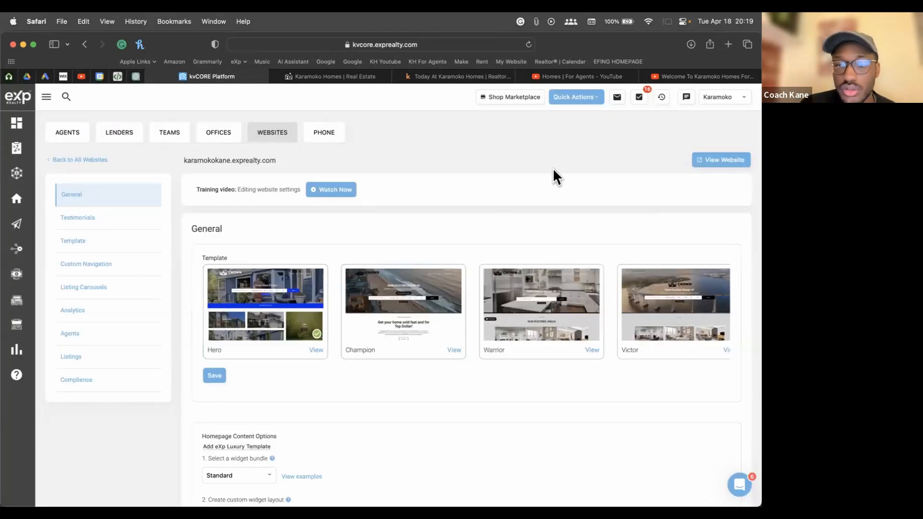
View the full preview of the Champion template down to its Just Listed section and return to its beginning
left_click(453, 351)
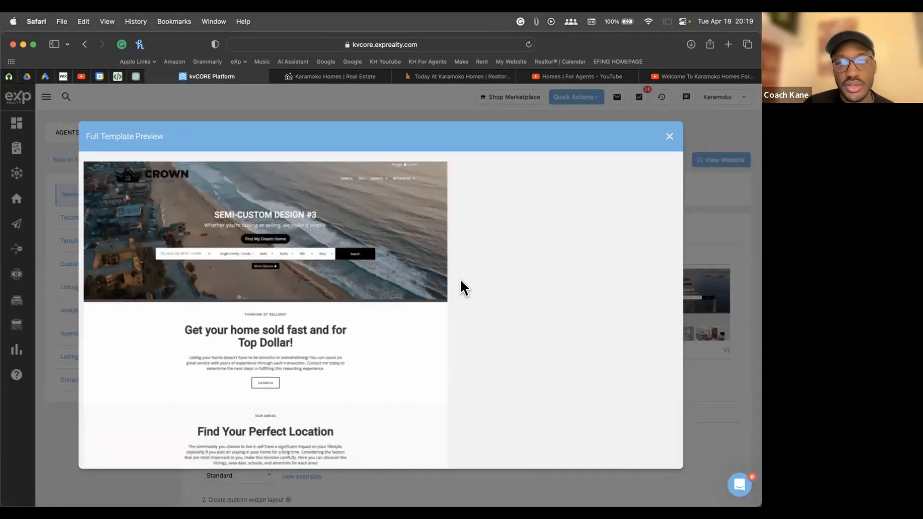
scroll(240, 312, "down", 5)
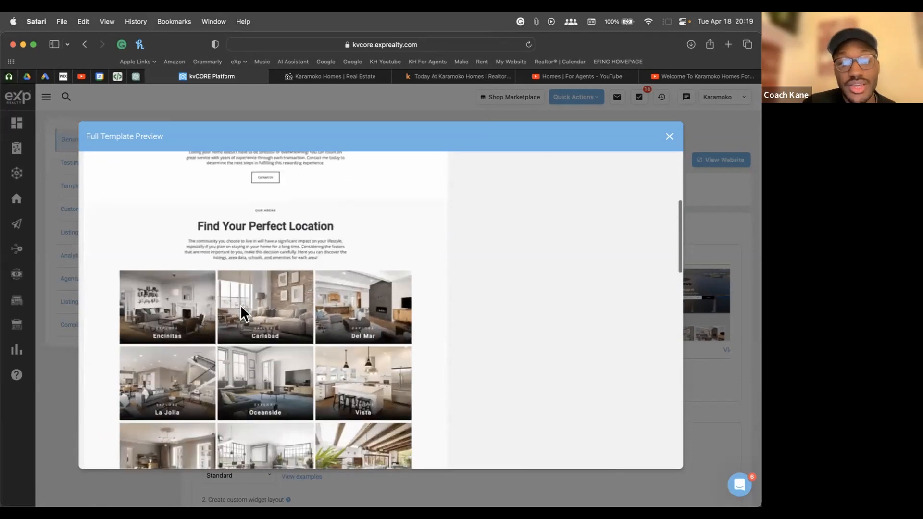
scroll(241, 307, "down", 3)
scroll(240, 305, "down", 5)
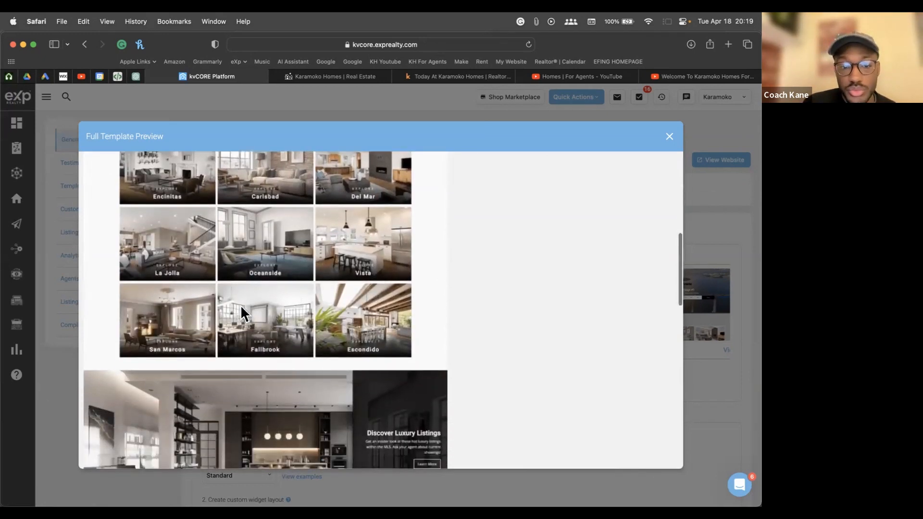
scroll(241, 304, "down", 4)
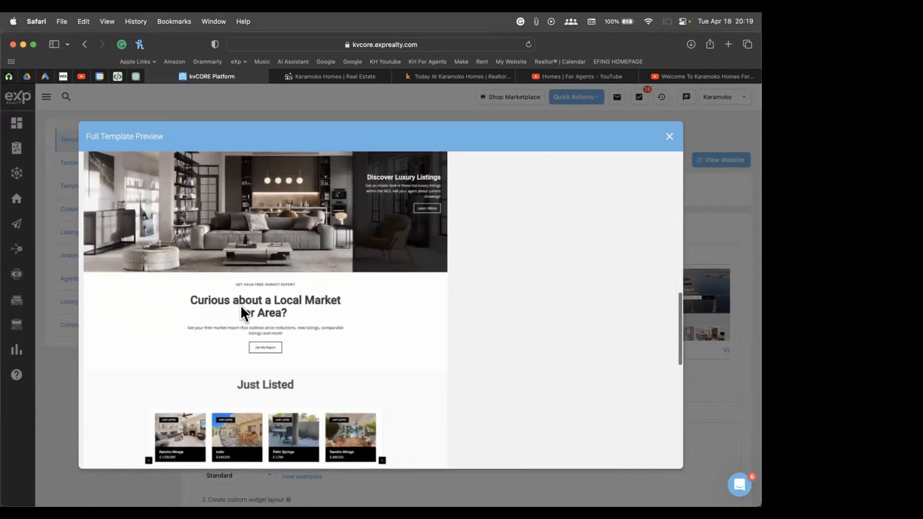
scroll(241, 305, "up", 10)
scroll(241, 304, "up", 5)
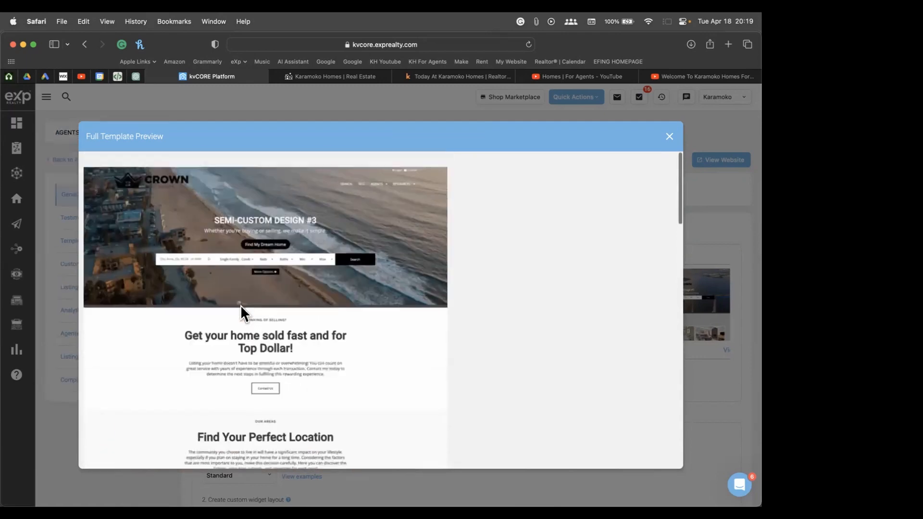
Close the Champion preview, view the full preview of the Warrior template down to its footer, and close it
left_click(668, 136)
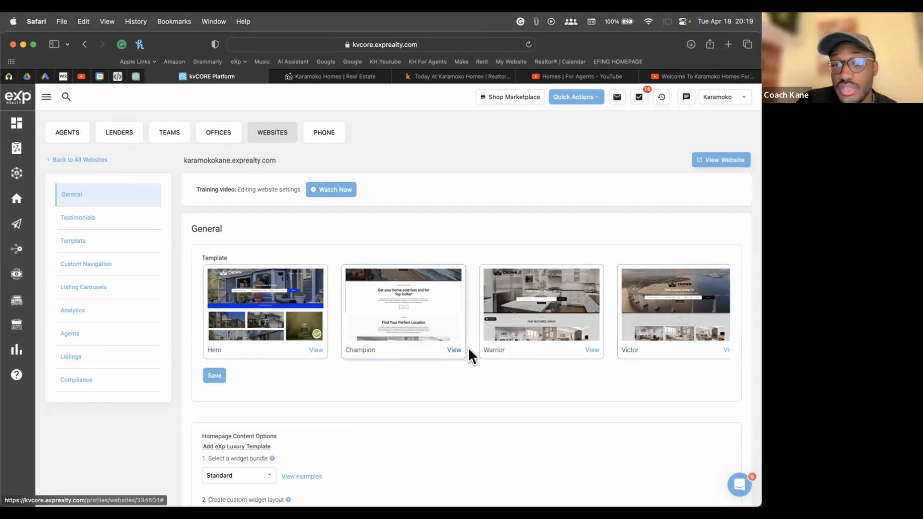
left_click(592, 354)
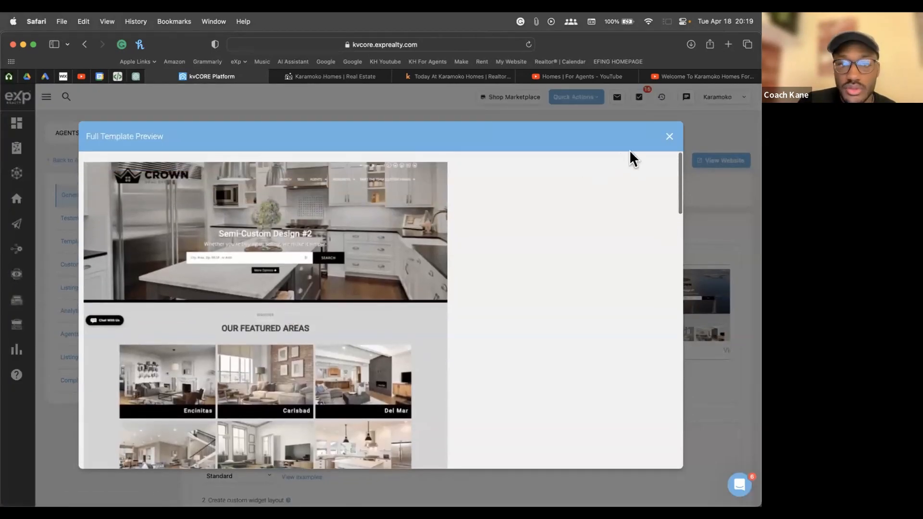
left_click(670, 137)
left_click(594, 354)
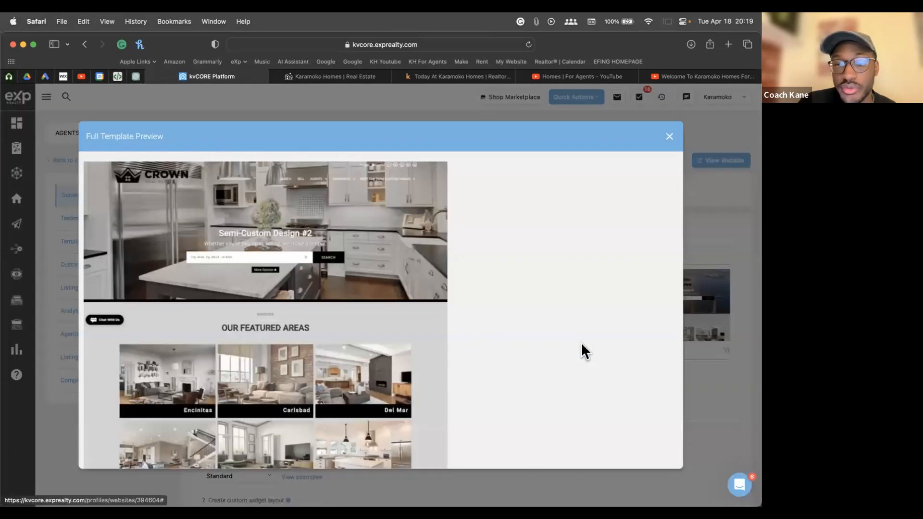
scroll(291, 316, "down", 10)
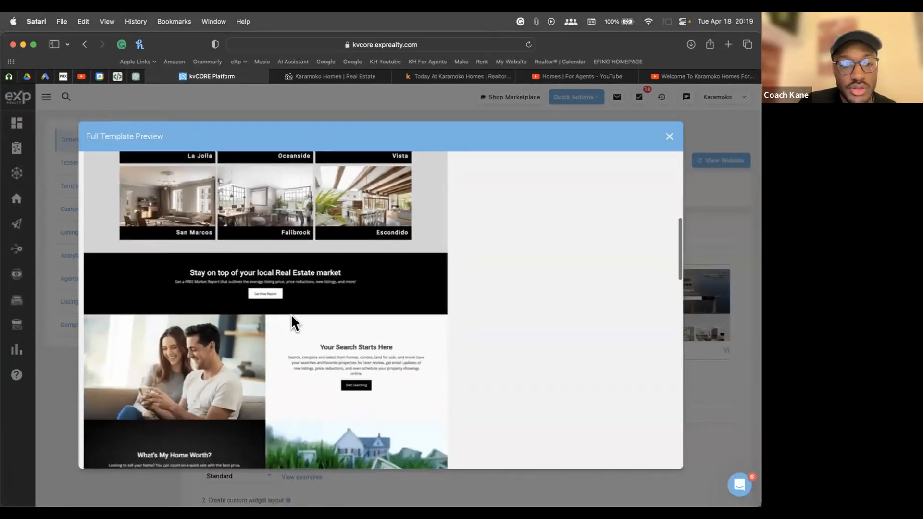
scroll(291, 316, "down", 10)
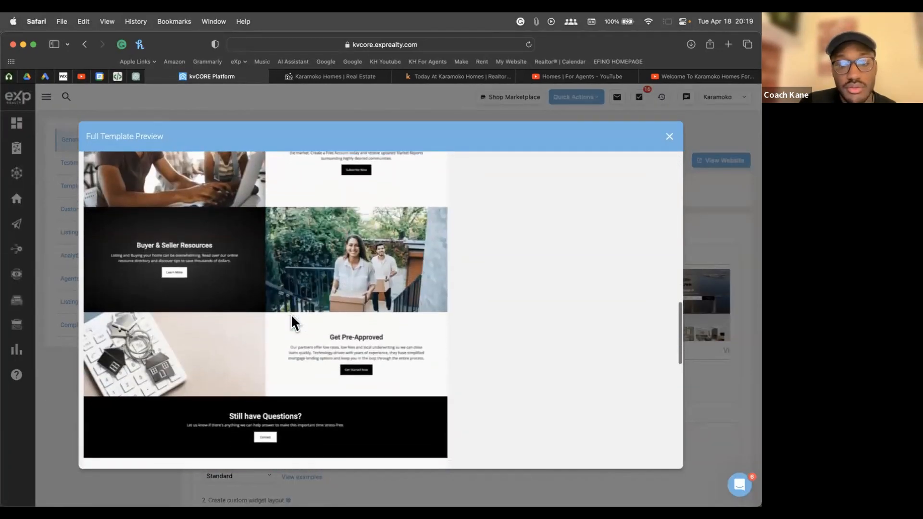
scroll(291, 316, "down", 10)
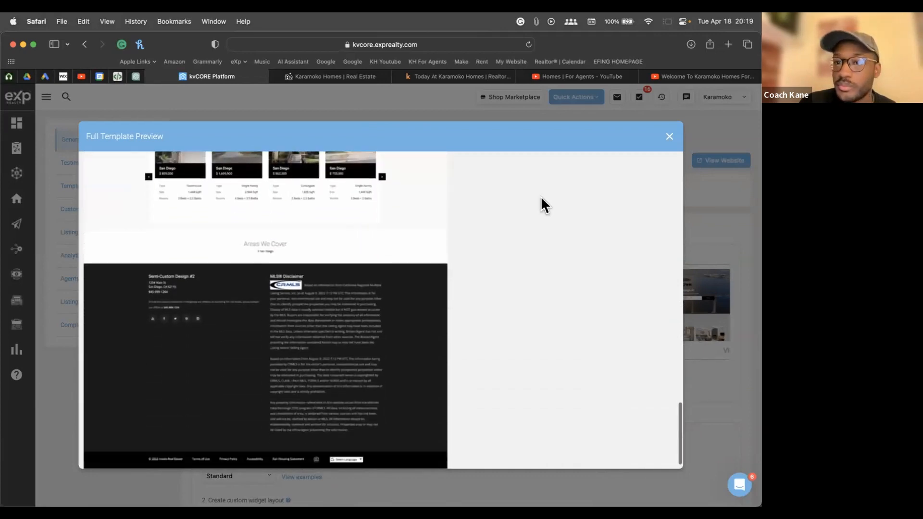
left_click(669, 137)
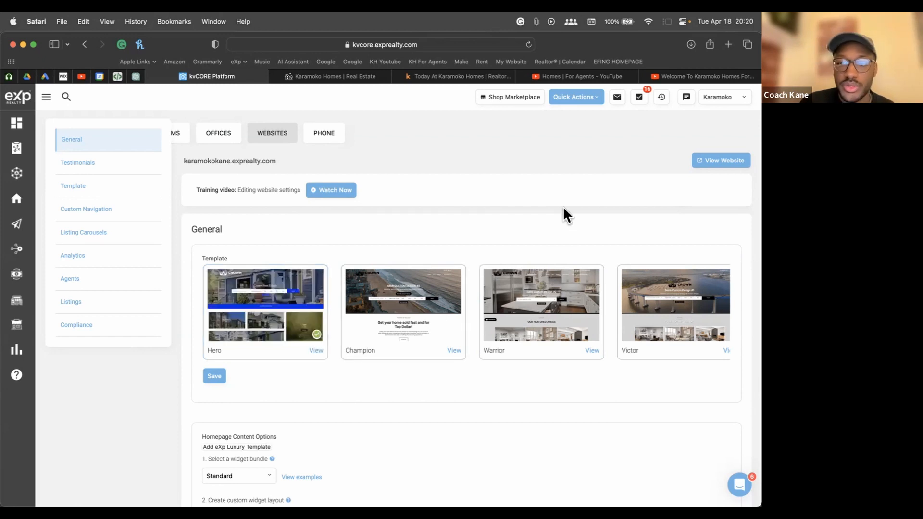
Look over the agent's live website homepage down to its property-type tiles and return to the kvCORE website settings
left_click(338, 77)
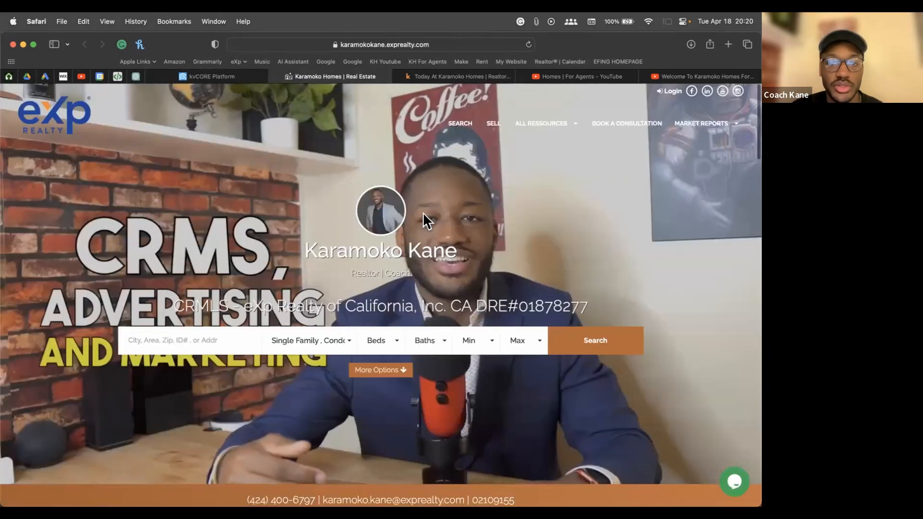
scroll(422, 212, "down", 4)
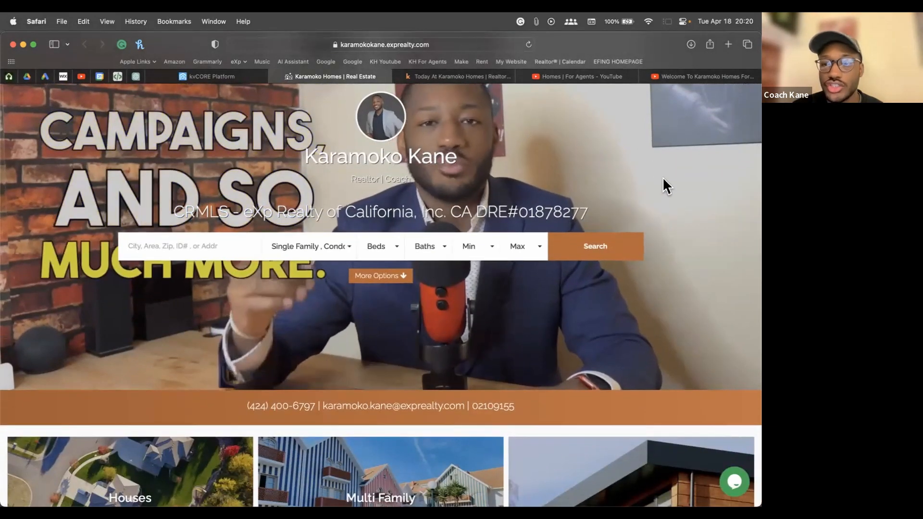
scroll(696, 206, "down", 10)
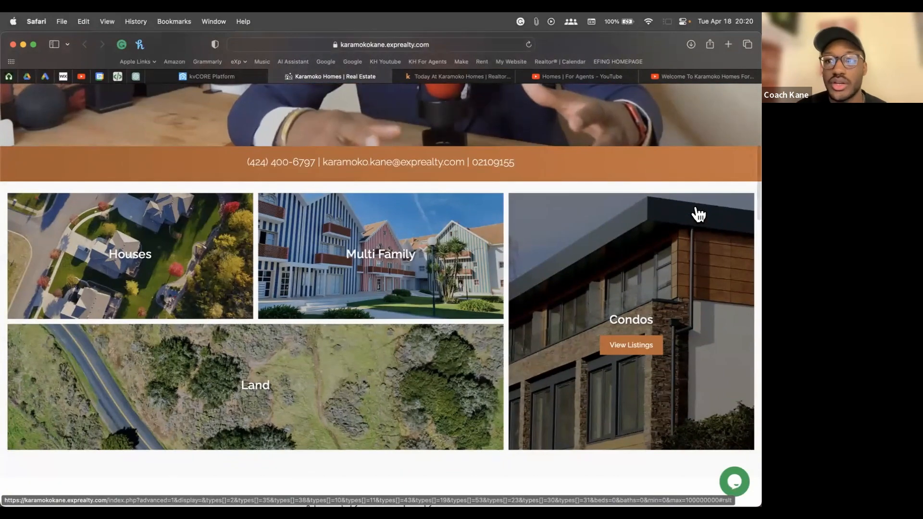
scroll(639, 221, "up", 10)
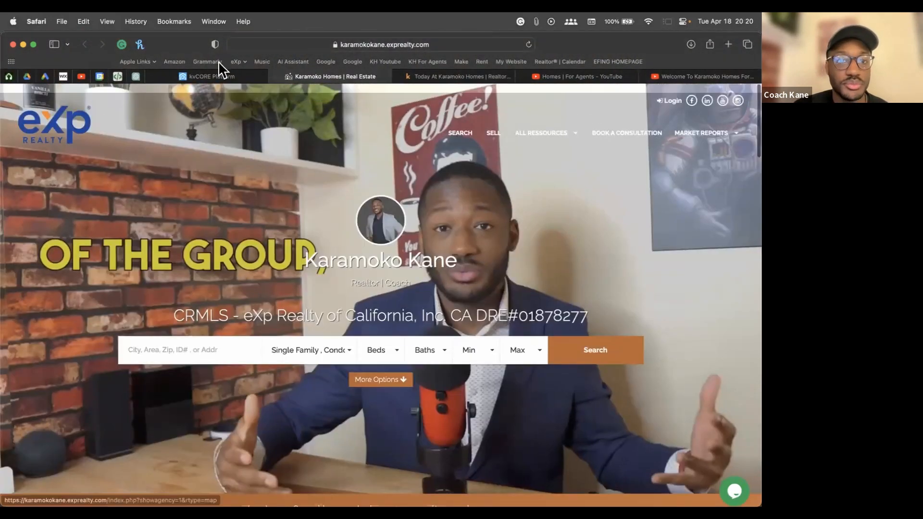
left_click(205, 75)
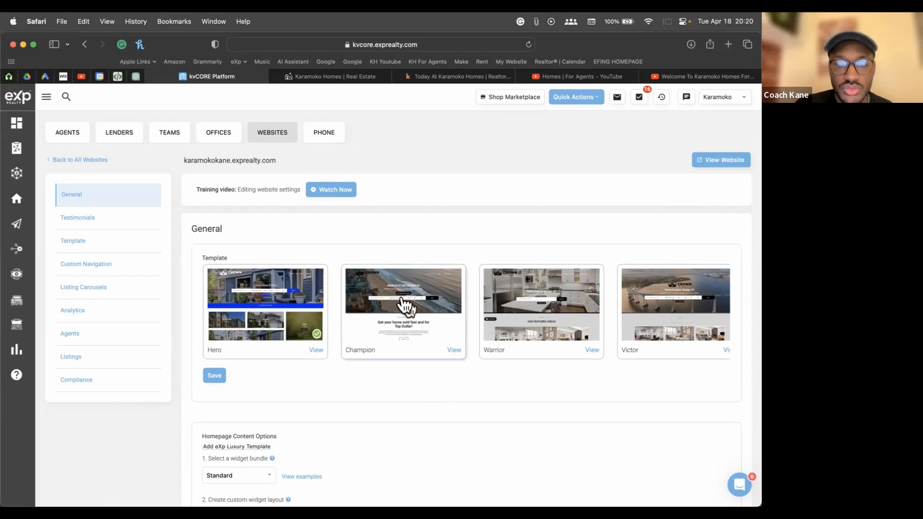
Select the Champion template for the website, save it, and agree to remove the old widgets
mouse_move(386, 342)
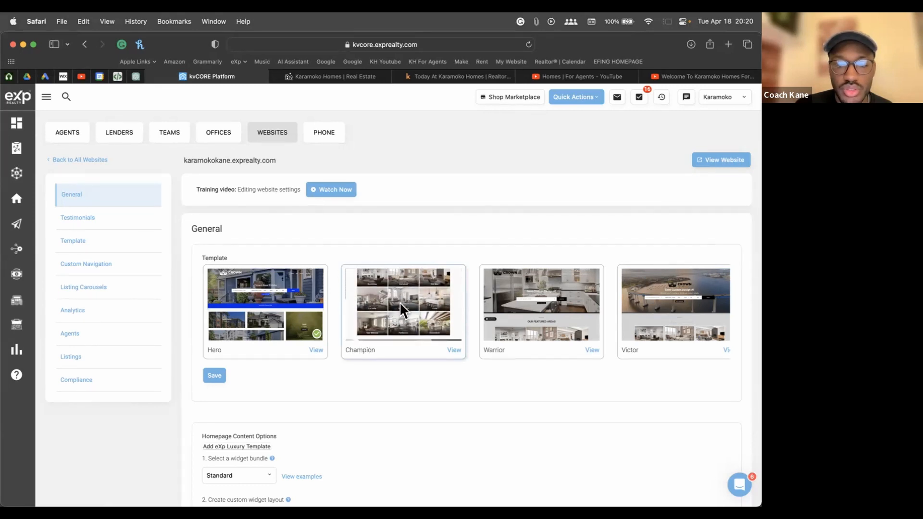
mouse_move(421, 303)
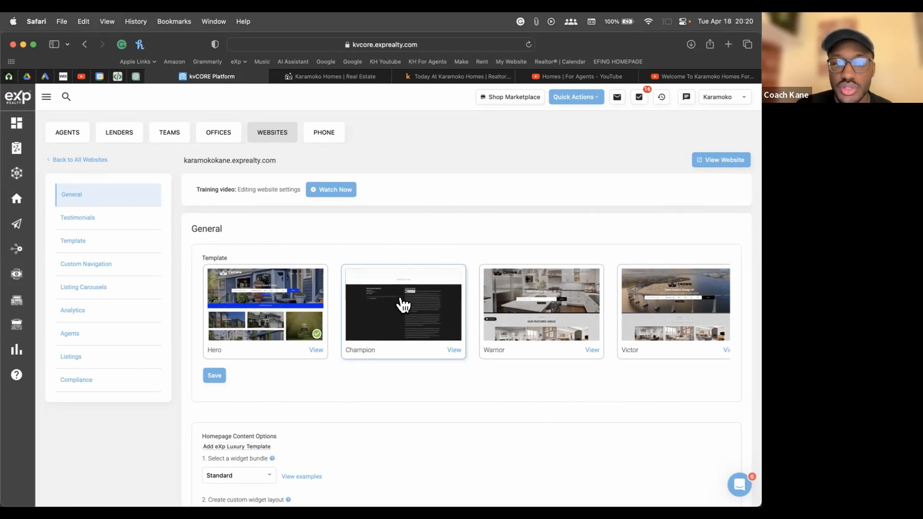
left_click(403, 304)
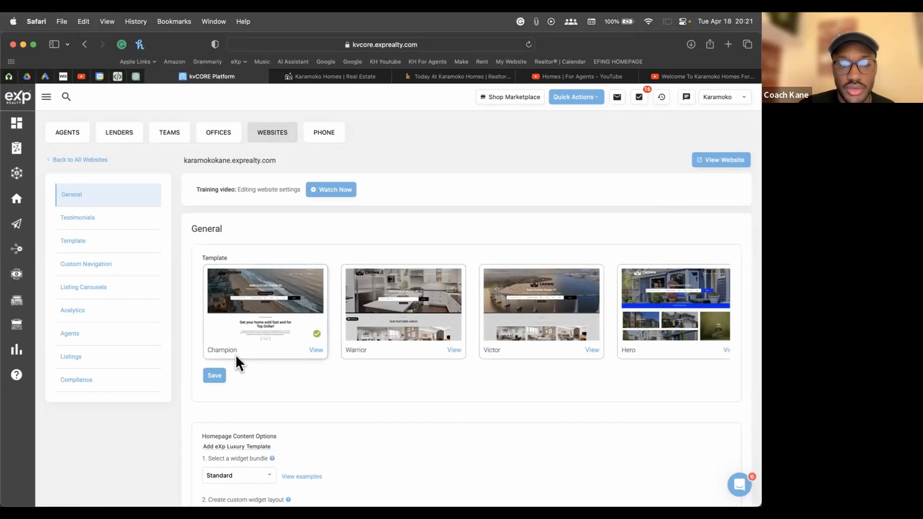
left_click(214, 376)
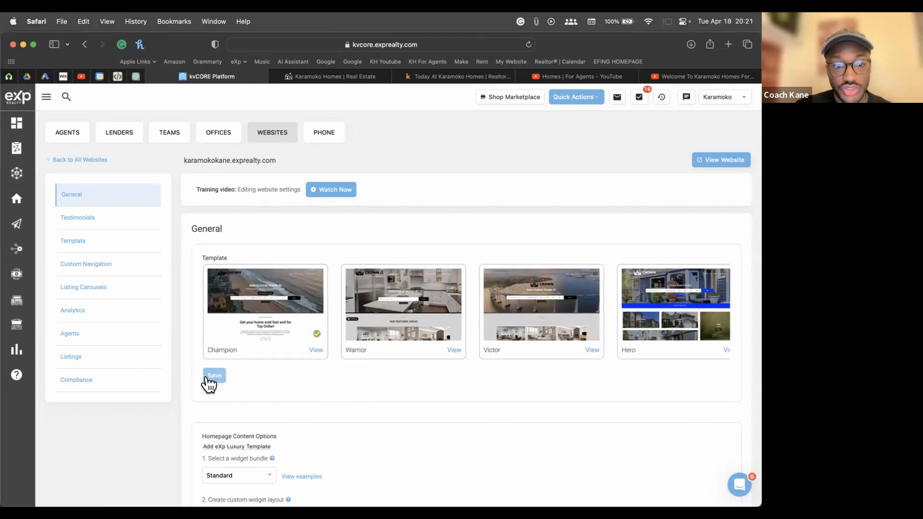
left_click(211, 380)
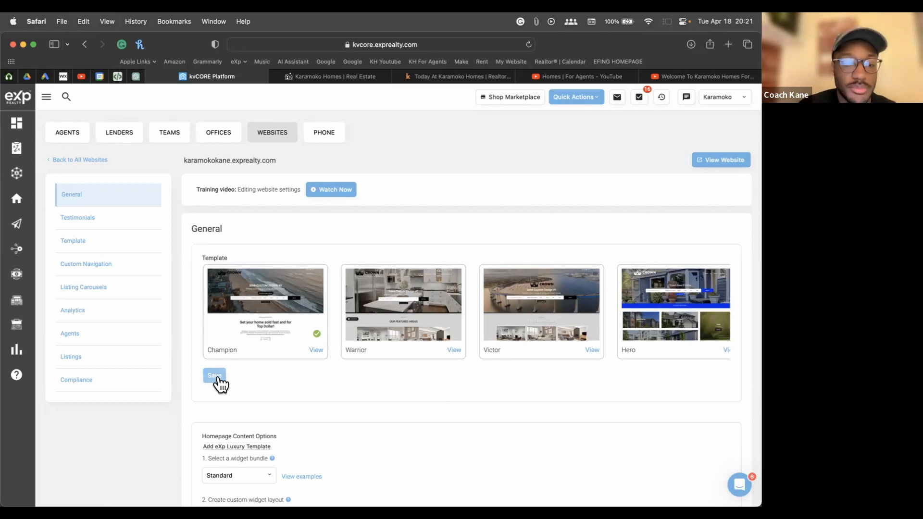
left_click(216, 380)
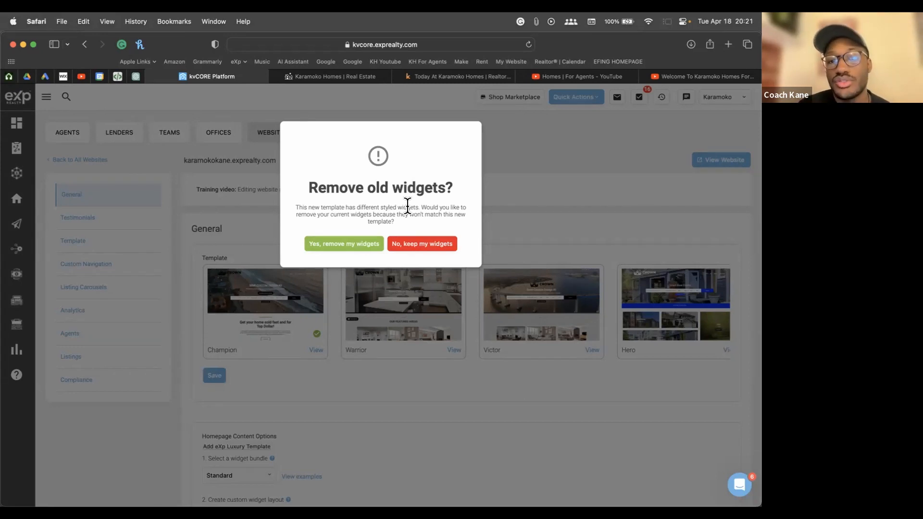
left_click(329, 243)
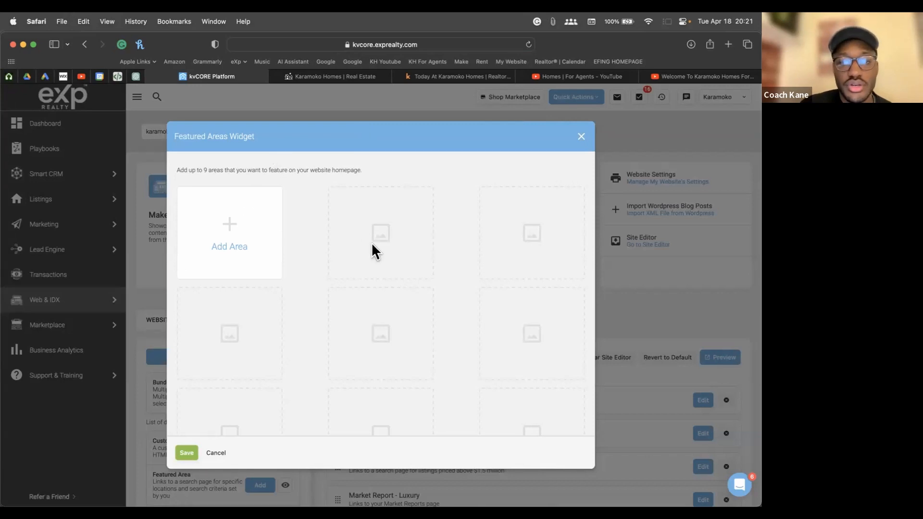
Examine the Featured Areas widget and the required and optional fields of a new featured area, and close both without saving
scroll(370, 242, "down", 2)
scroll(481, 246, "up", 2)
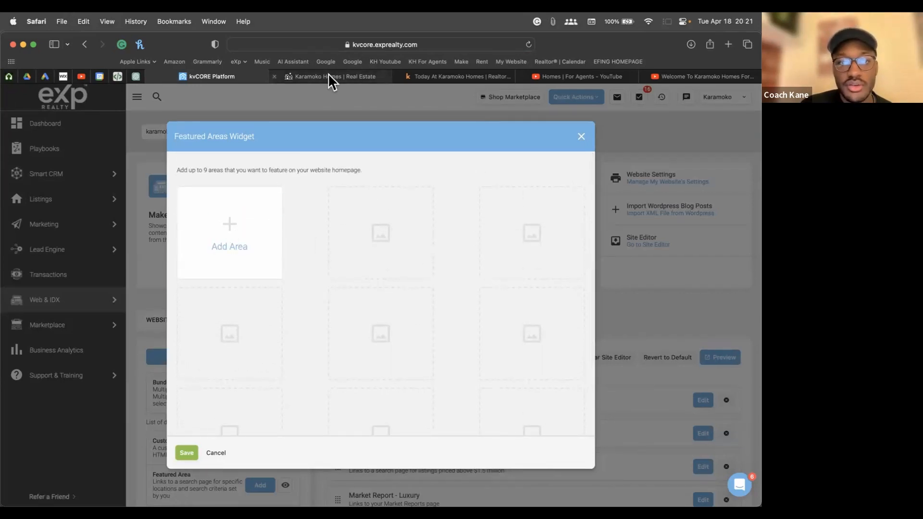
mouse_move(324, 75)
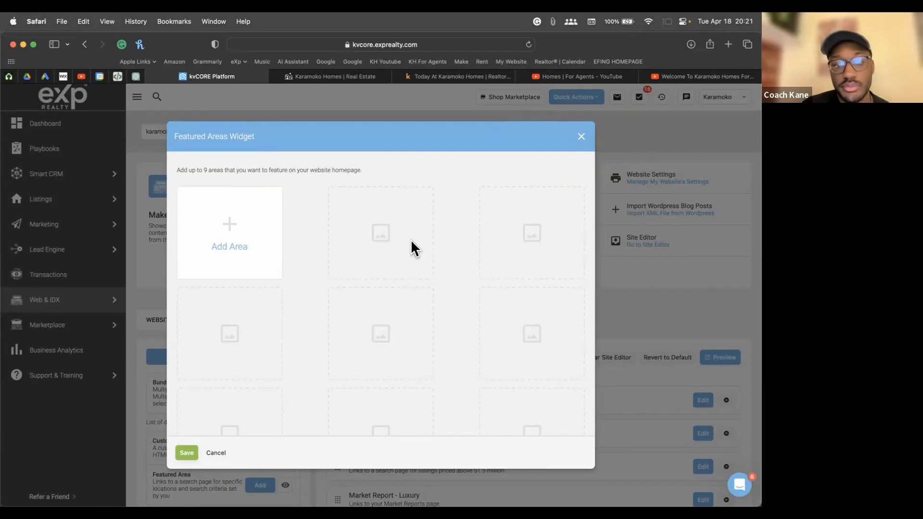
left_click(227, 234)
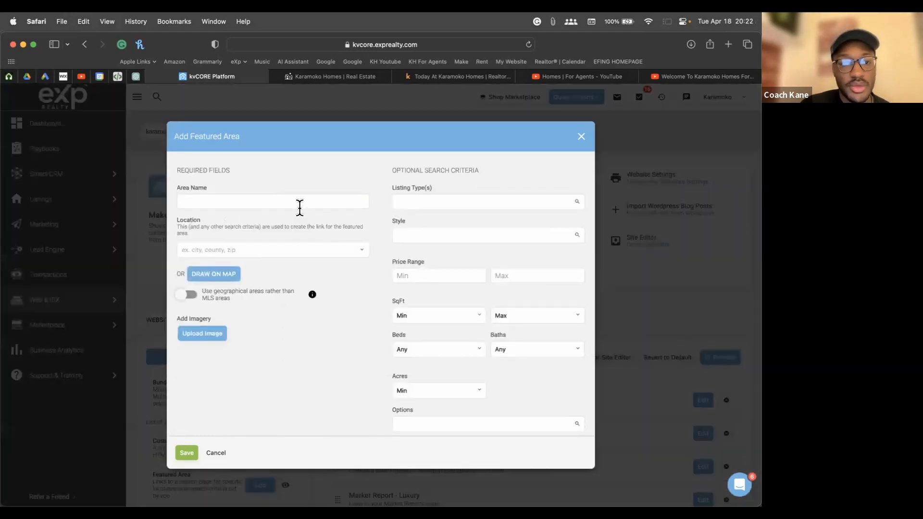
left_click(207, 201)
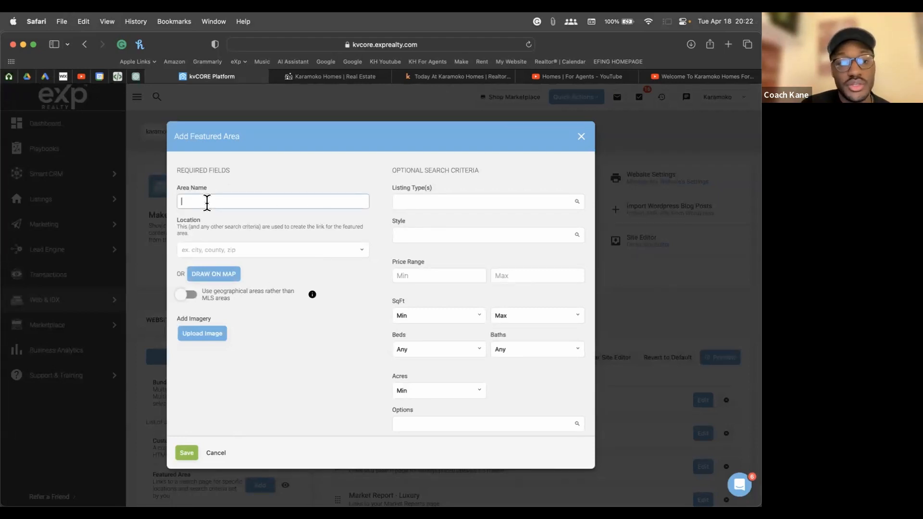
left_click(223, 250)
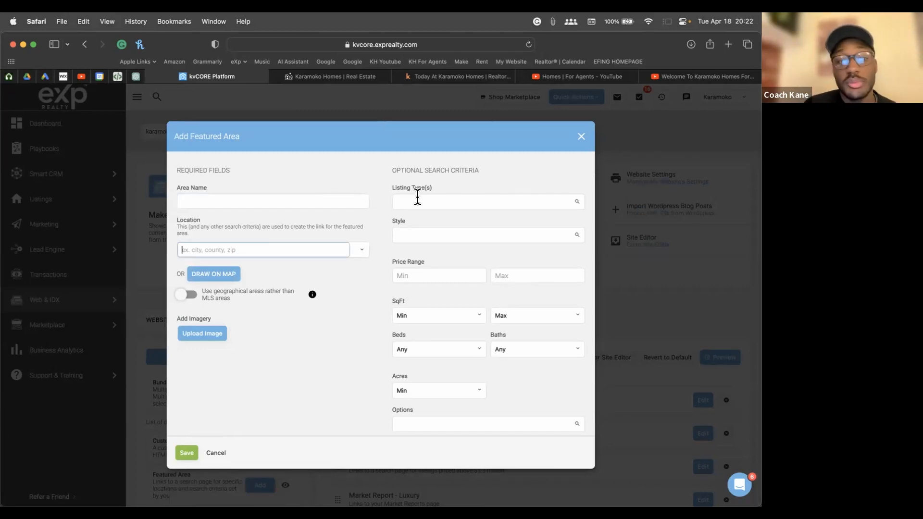
scroll(437, 239, "down", 1)
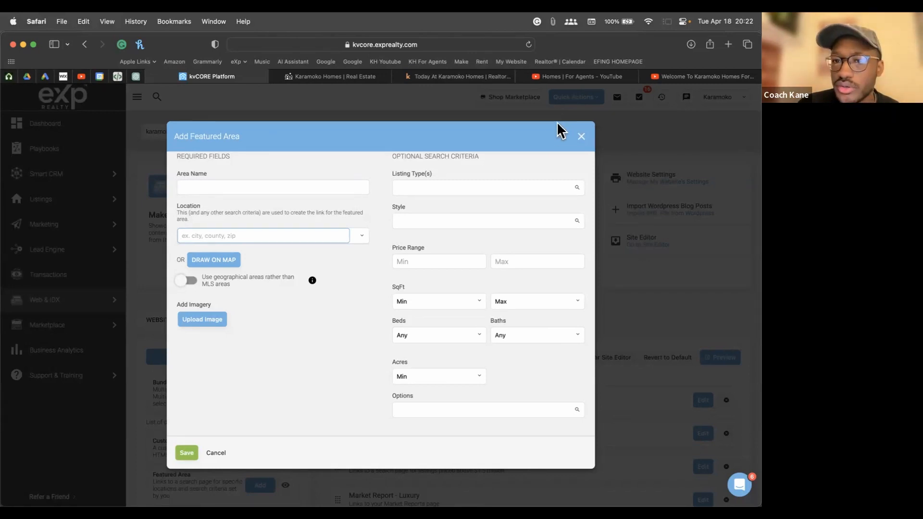
left_click(581, 137)
left_click(357, 279)
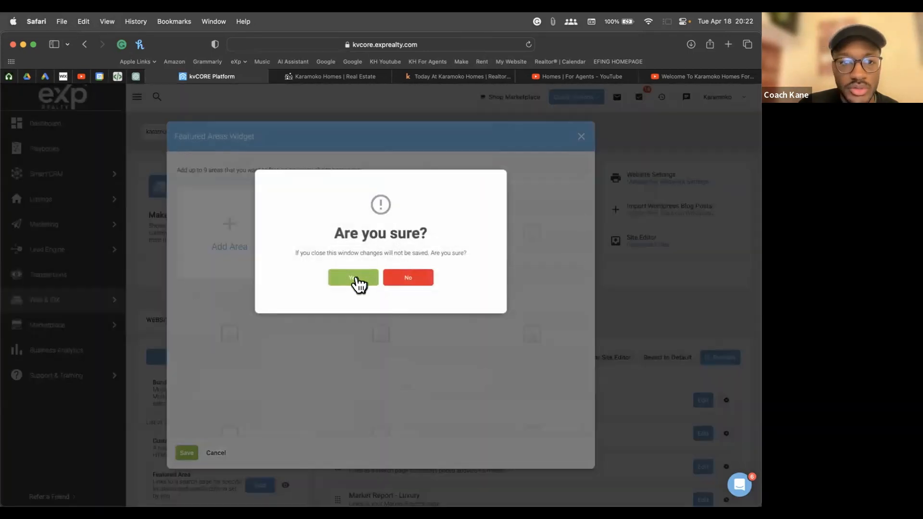
left_click(579, 136)
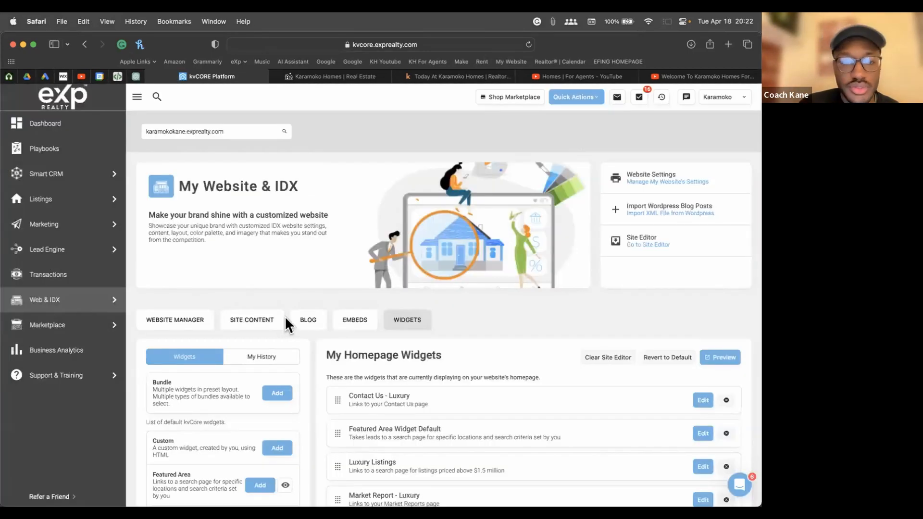
Go to the Website Manager, look over its shortcuts, and open the website's settings
mouse_move(120, 308)
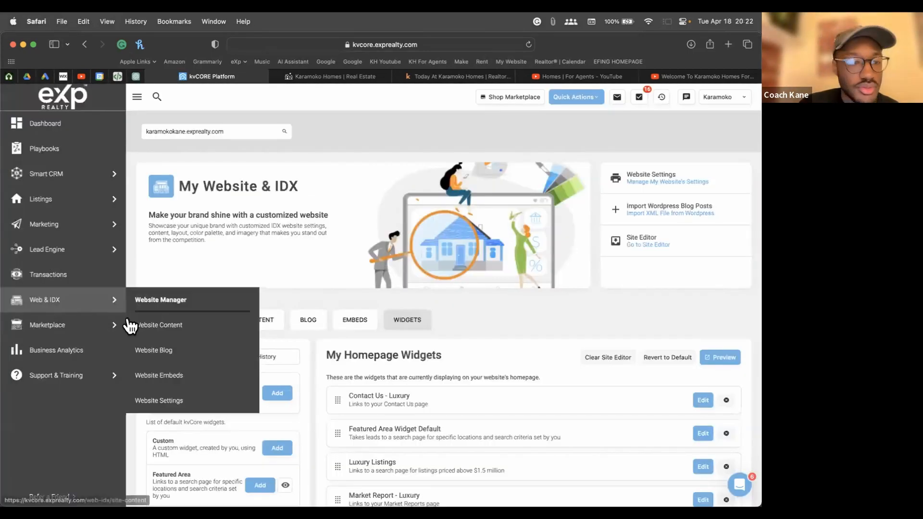
left_click(39, 302)
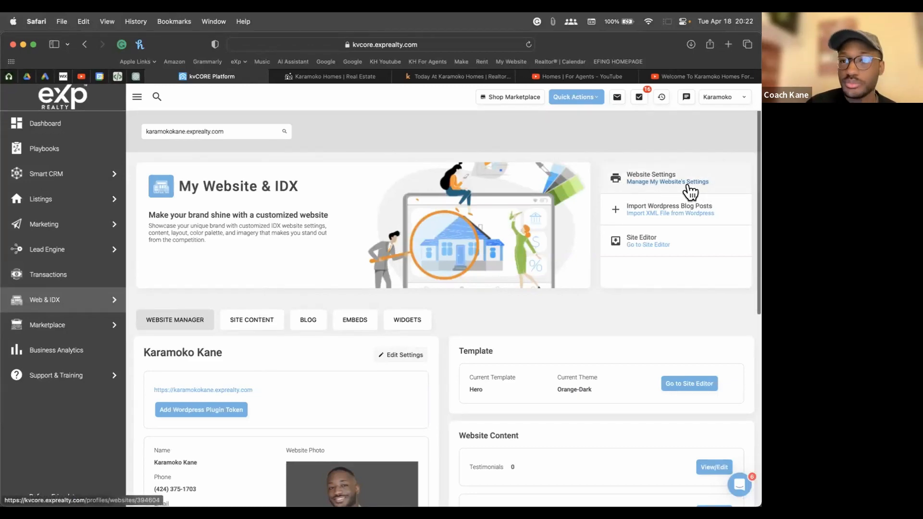
scroll(688, 188, "up", 5)
scroll(607, 147, "up", 2)
scroll(608, 147, "right", 2)
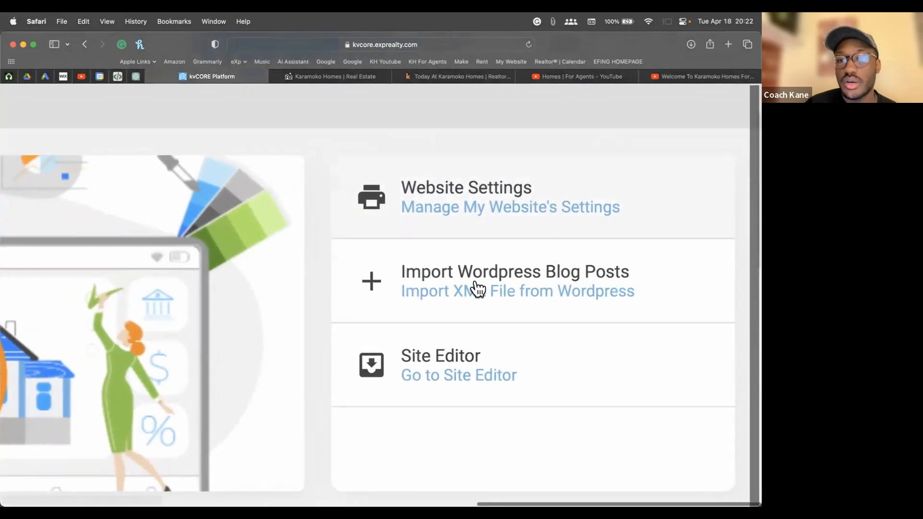
scroll(513, 208, "down", 5)
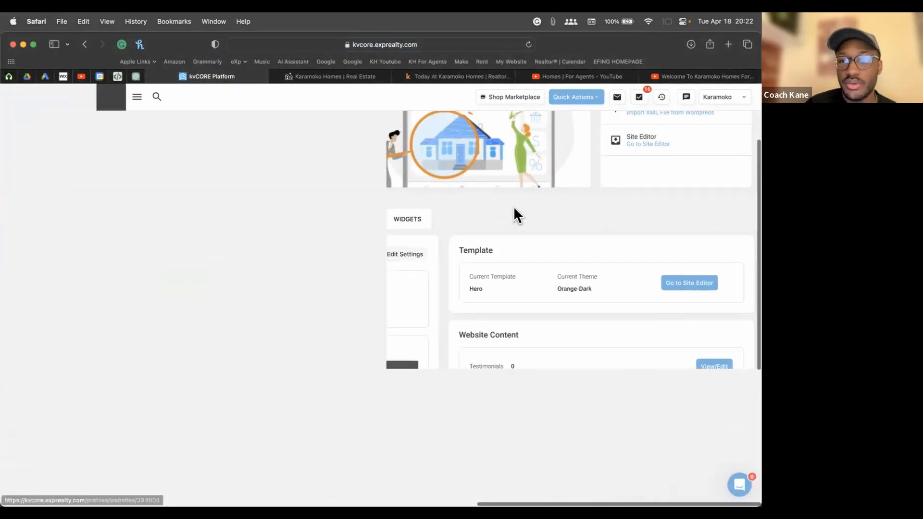
scroll(567, 206, "up", 3)
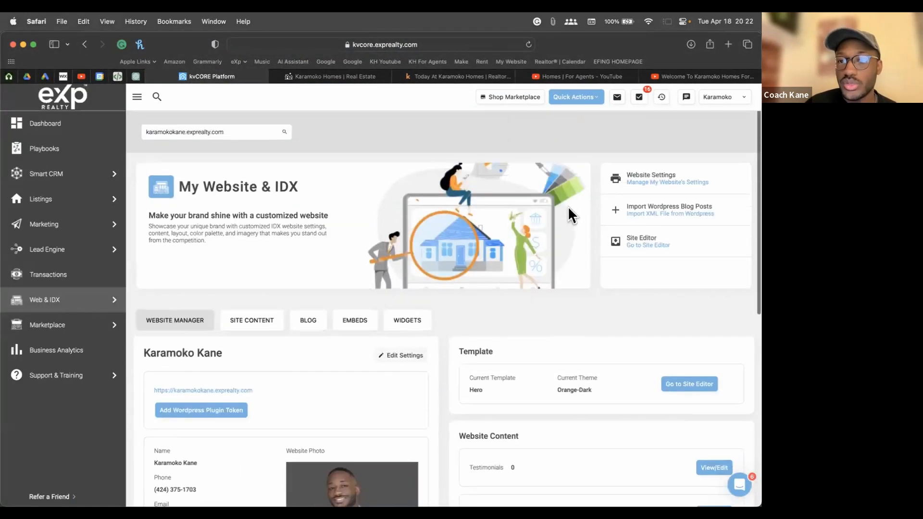
left_click(647, 182)
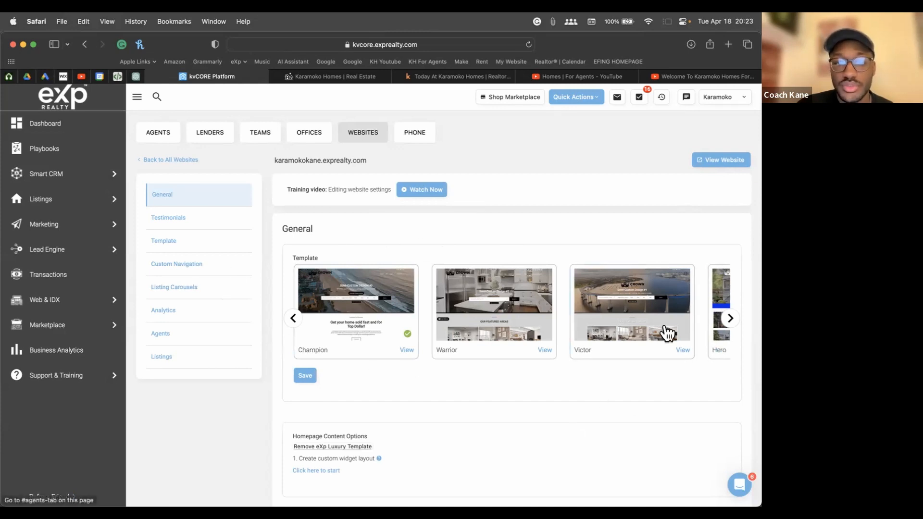
Browse through the template choices in the General section and return to the first one
left_click_drag(289, 228, 305, 264)
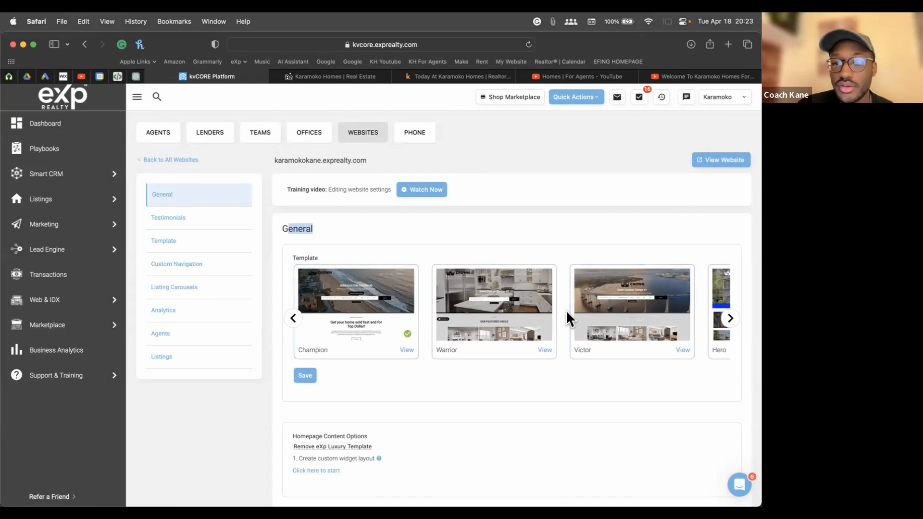
scroll(566, 312, "right", 2)
scroll(566, 312, "left", 2)
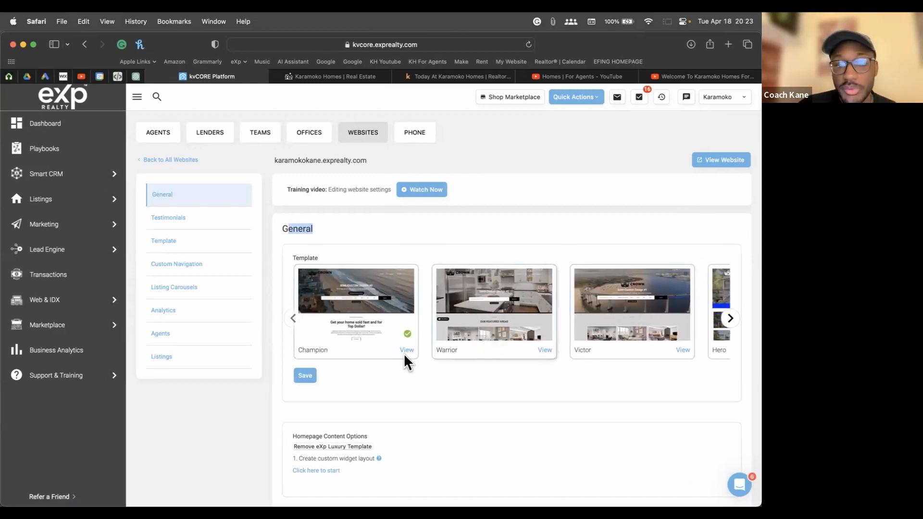
Preview the full Warrior template, look through its homepage sections, and close the preview
left_click(544, 350)
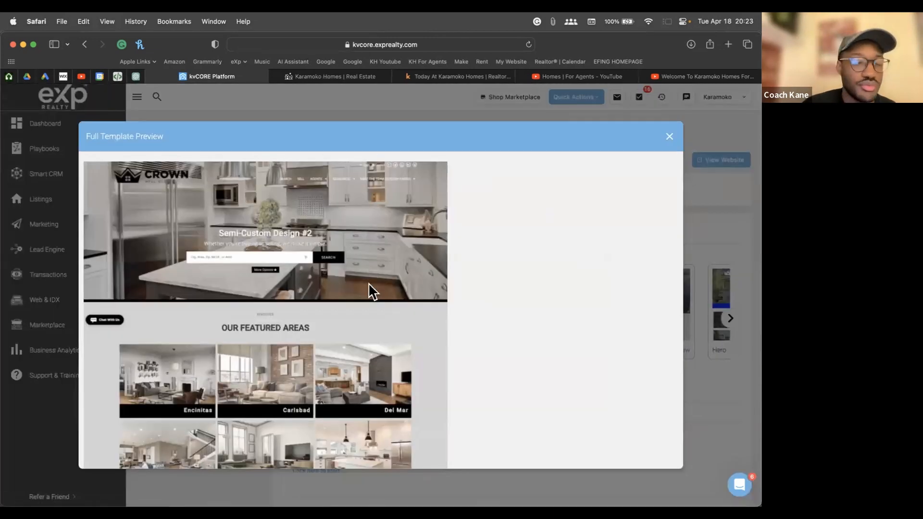
scroll(369, 284, "down", 10)
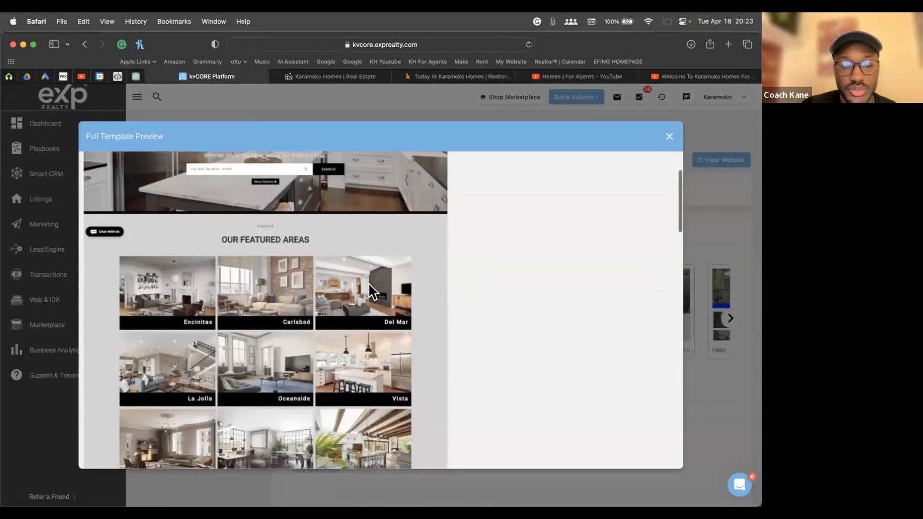
scroll(370, 291, "down", 3)
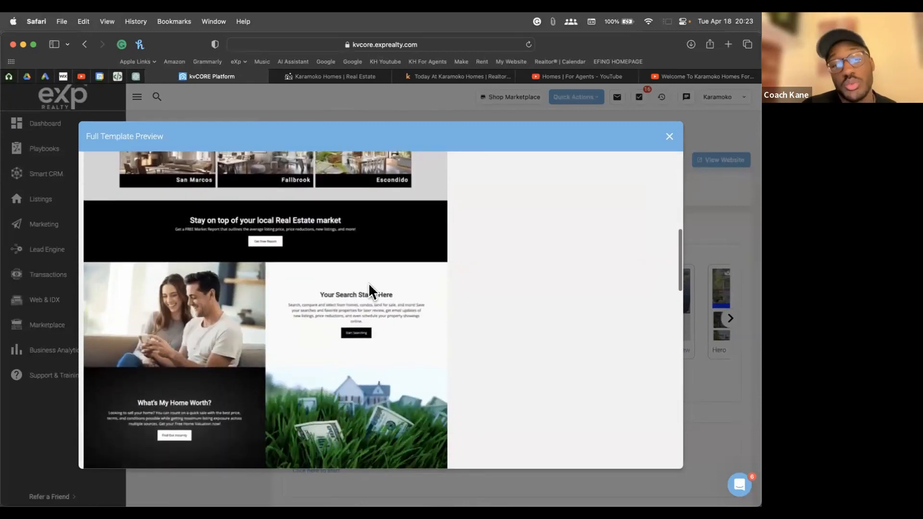
scroll(368, 283, "up", 13)
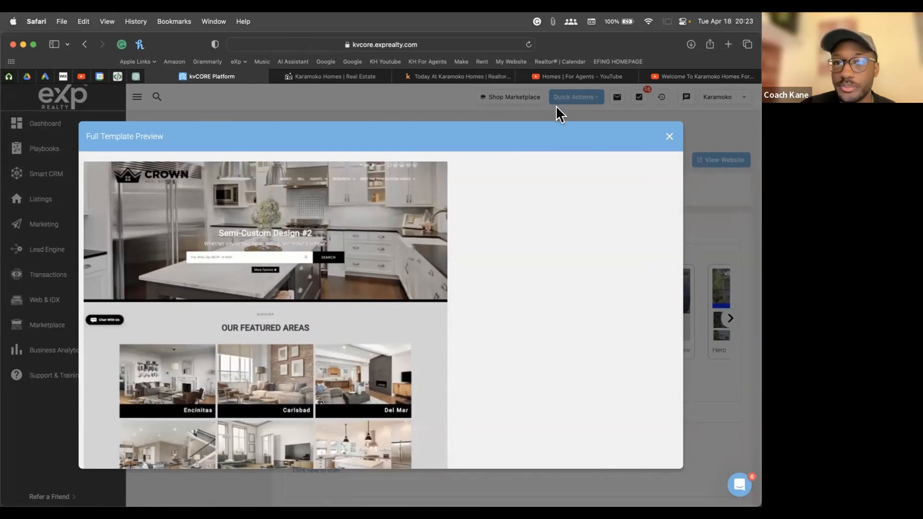
left_click(669, 139)
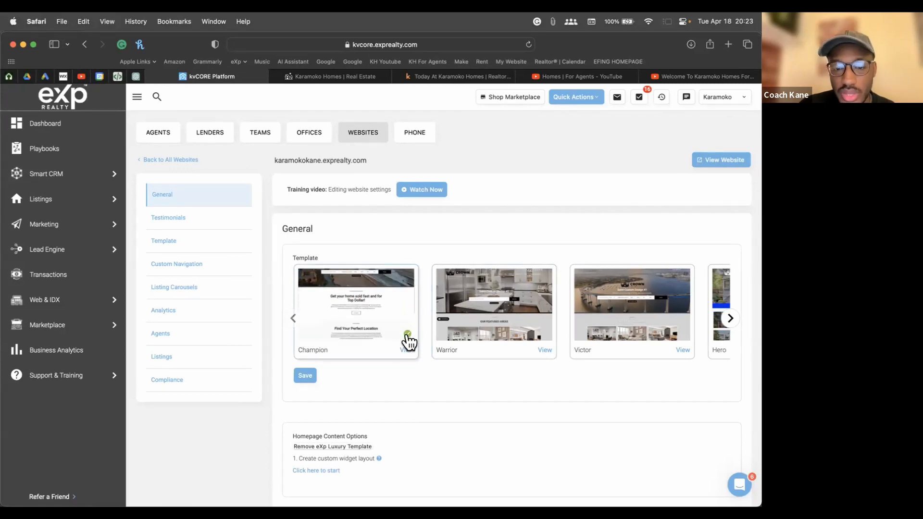
Save the Champion template for the website and agree to remove the old widgets
left_click(304, 375)
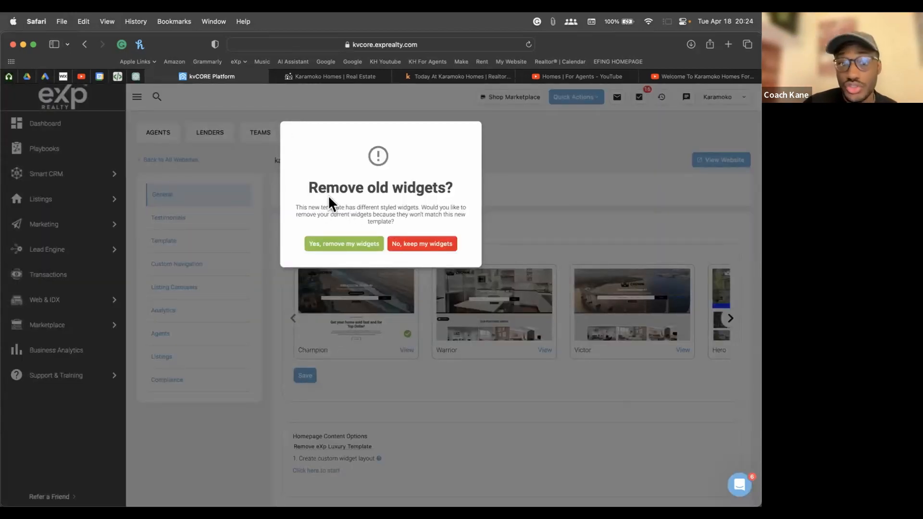
left_click(332, 246)
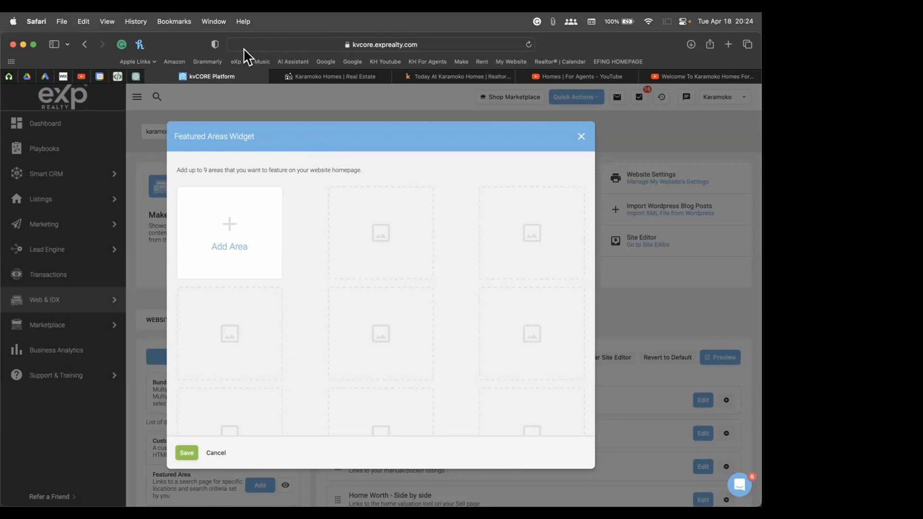
Start a new area in the Featured Areas widget and name it South Bay, keeping the form open if asked to discard it
key("XF86AudioRaiseVolume")
left_click(248, 215)
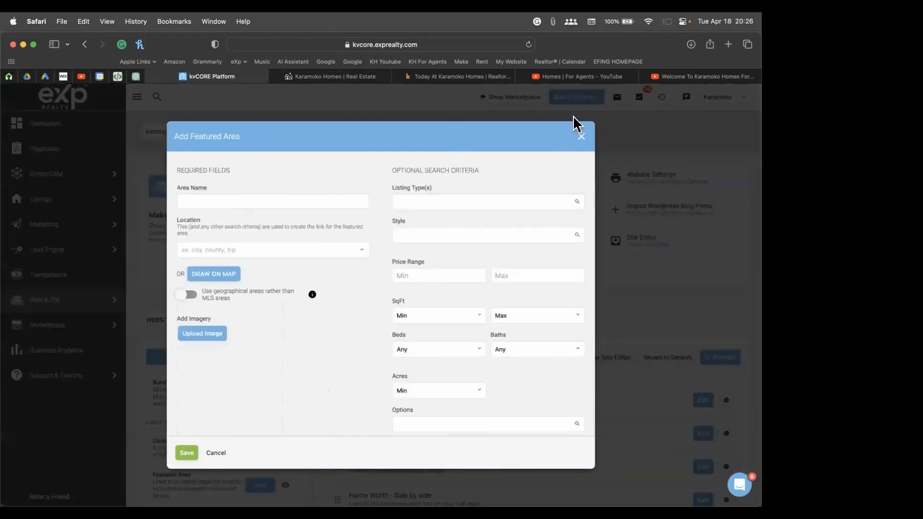
left_click(216, 453)
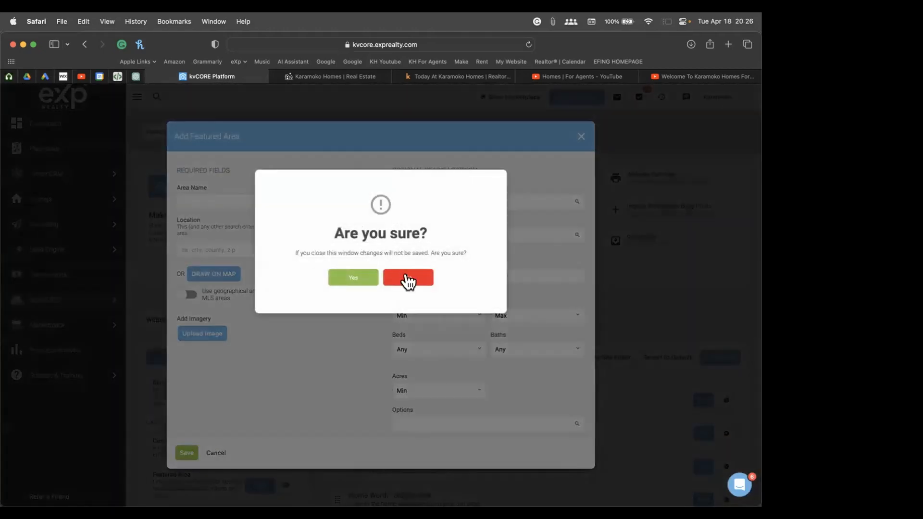
left_click(406, 279)
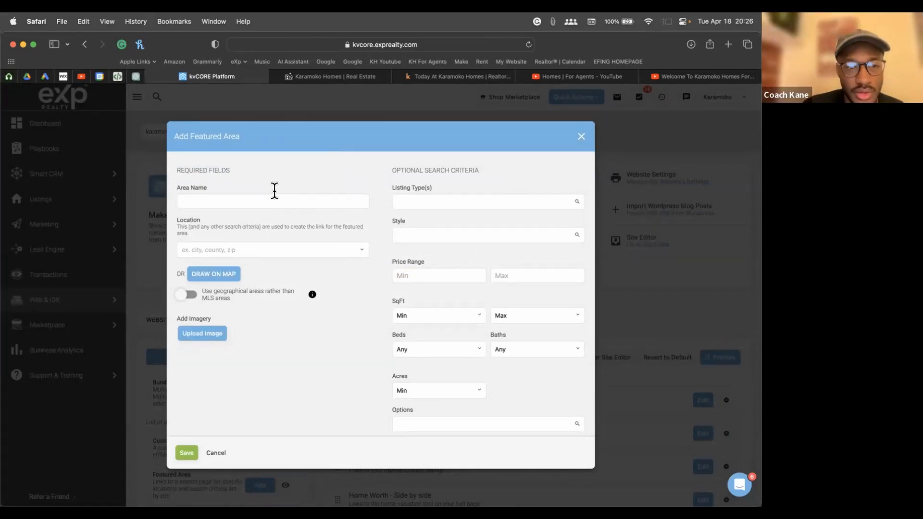
left_click(211, 200)
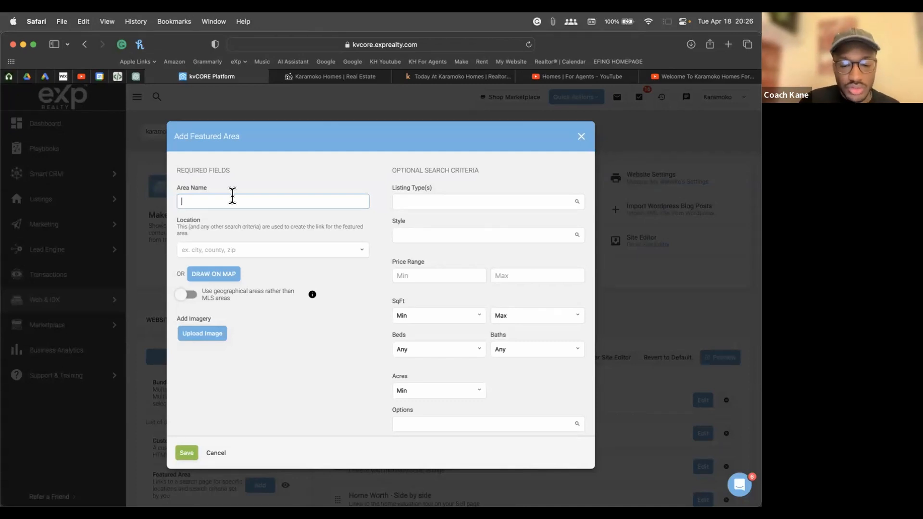
type("Sout")
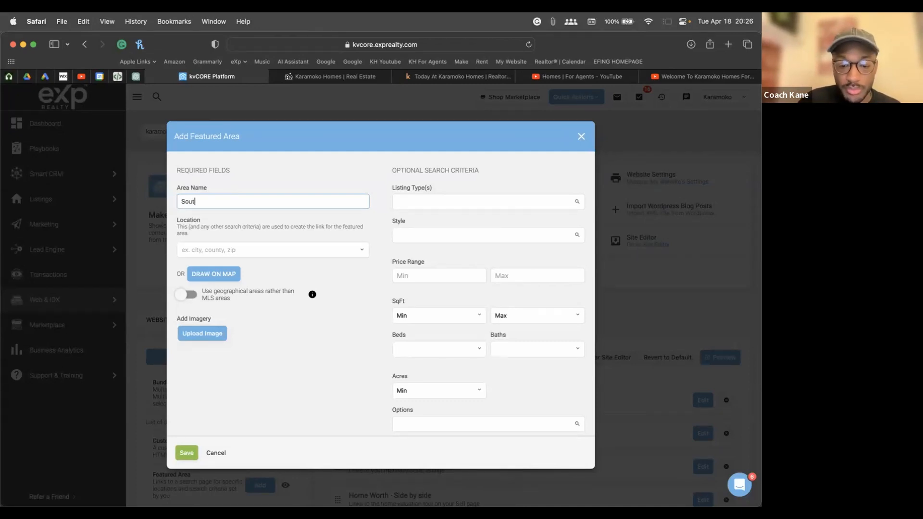
type("h Bay")
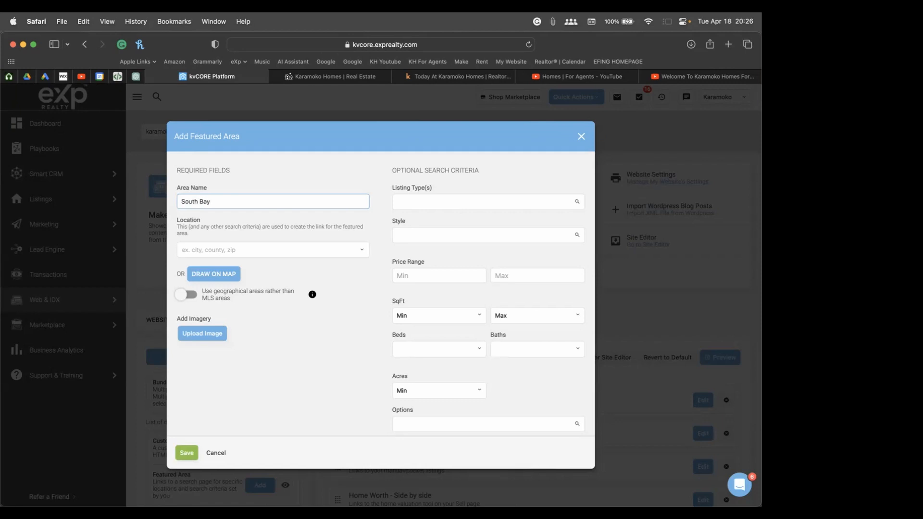
left_click(210, 223)
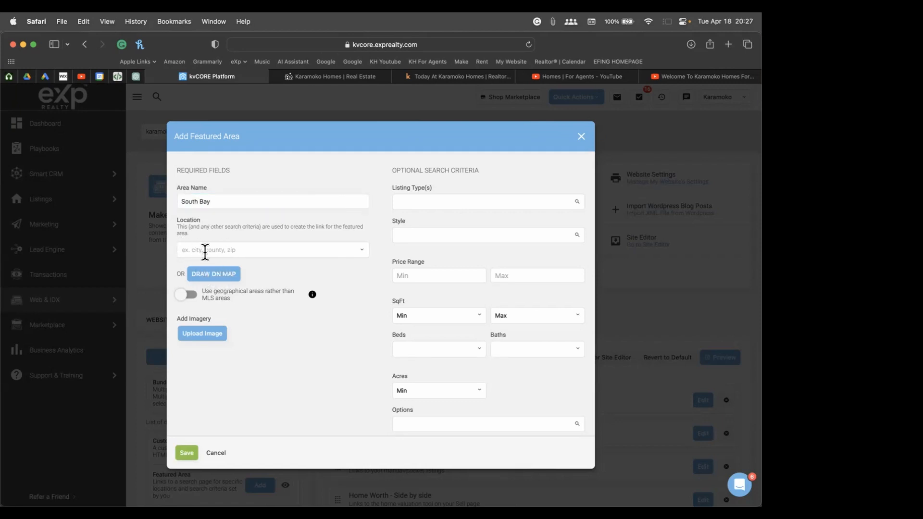
Set the area's location by drawing a closed polygon on the map around Inglewood, Torrance, Rancho Palos Verdes and Long Beach, and apply the selection
left_click(217, 278)
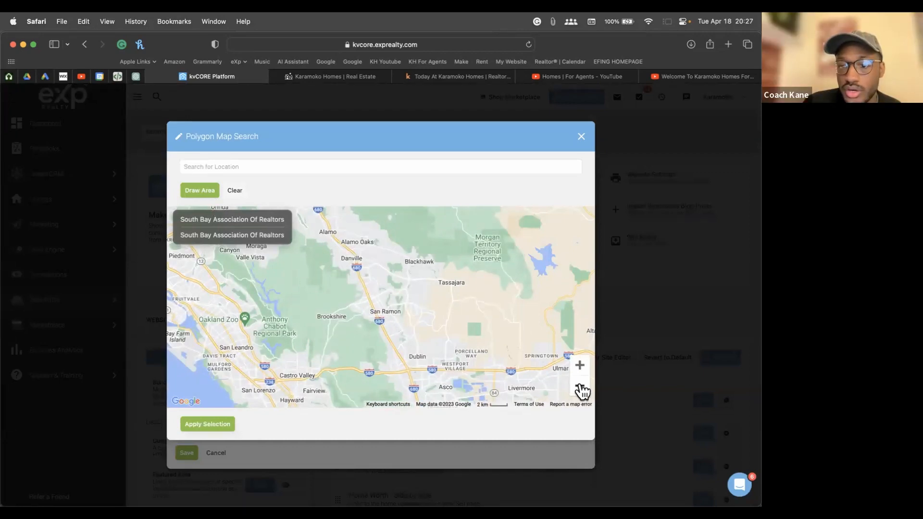
left_click(579, 386)
left_click_drag(370, 317, 380, 231)
left_click_drag(435, 362, 360, 180)
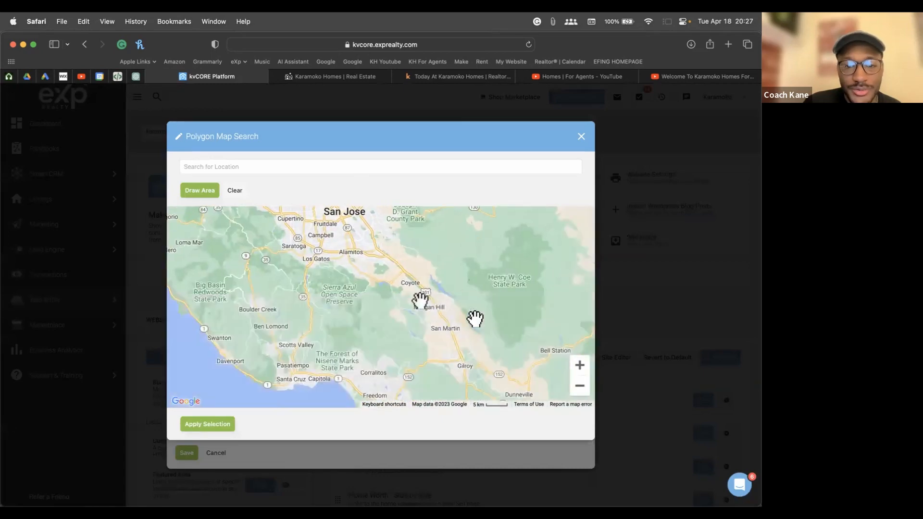
double_click(581, 389)
left_click(582, 389)
left_click_drag(468, 361, 356, 250)
left_click_drag(507, 366, 435, 299)
left_click(580, 367)
left_click(580, 368)
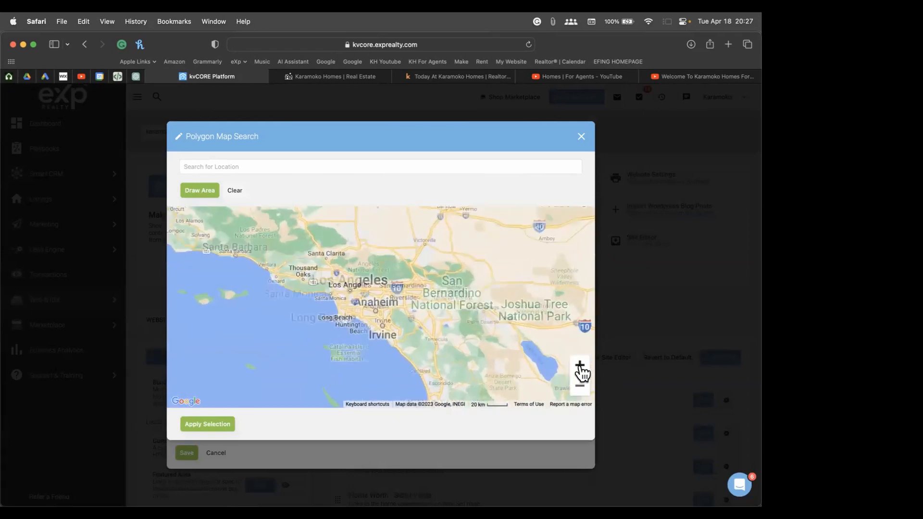
left_click(580, 368)
left_click_drag(365, 317, 503, 298)
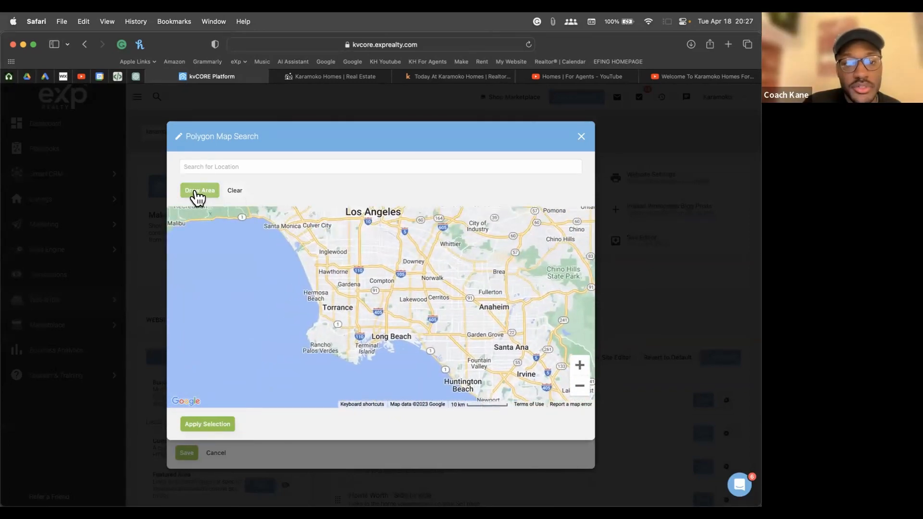
left_click(196, 192)
left_click(289, 289)
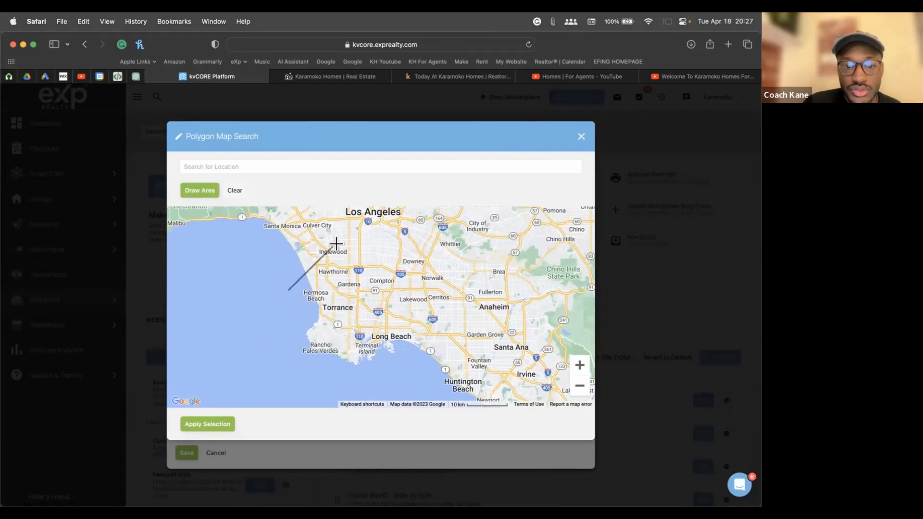
left_click(295, 235)
left_click(429, 239)
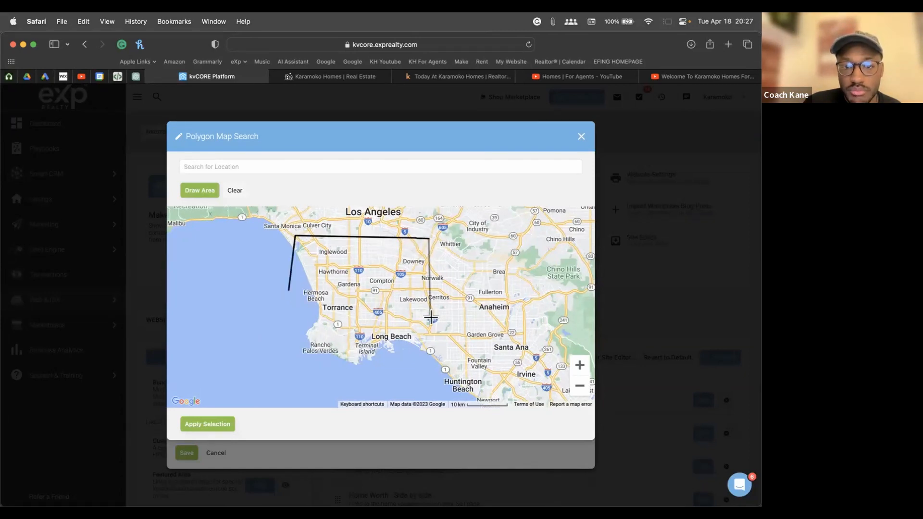
left_click(442, 331)
left_click(401, 387)
left_click(288, 373)
left_click(289, 291)
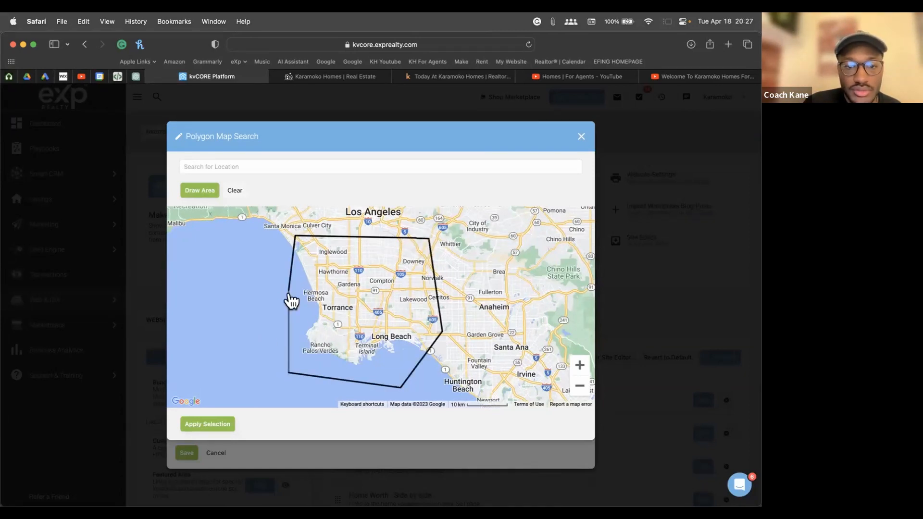
left_click(289, 293)
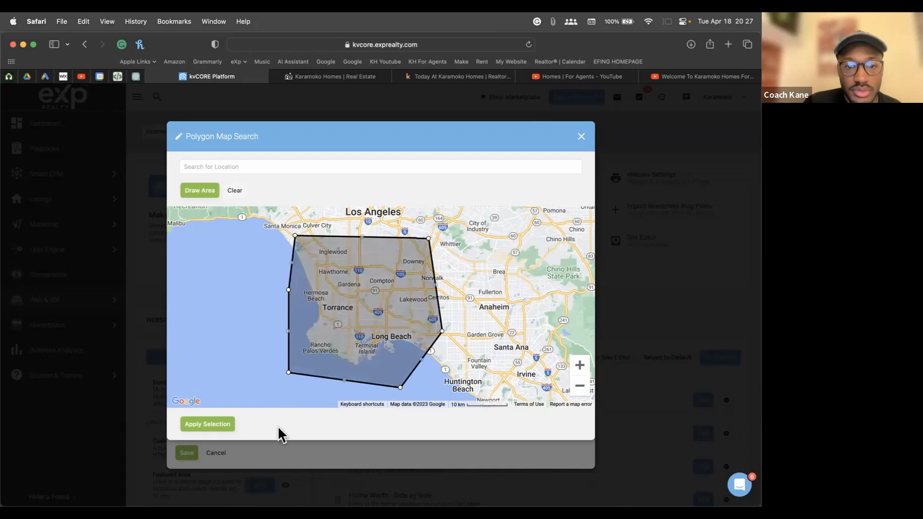
left_click(216, 424)
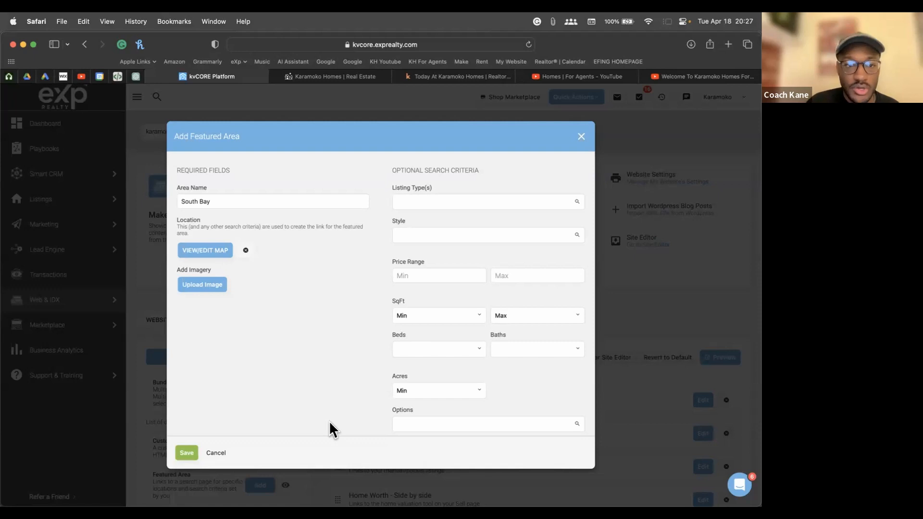
Look through the available listing types and add Single Family to the South Bay area's search criteria
left_click(434, 202)
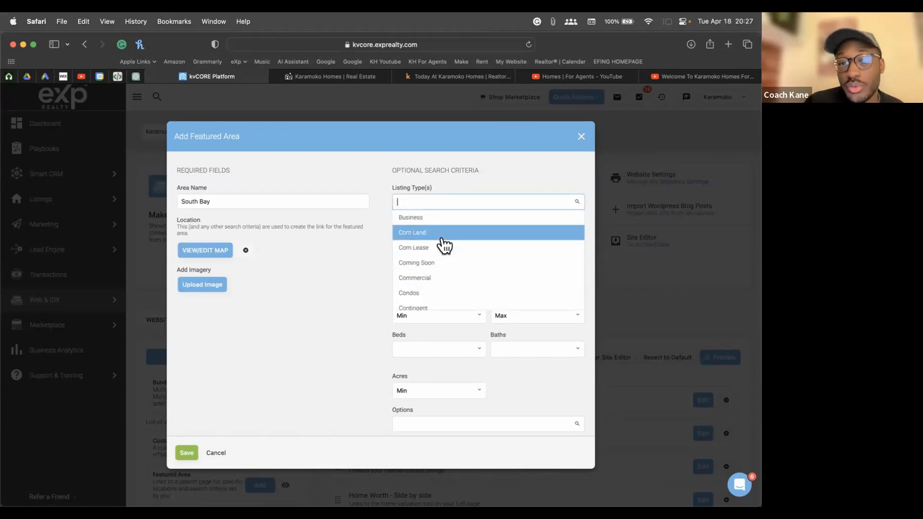
scroll(439, 274, "down", 5)
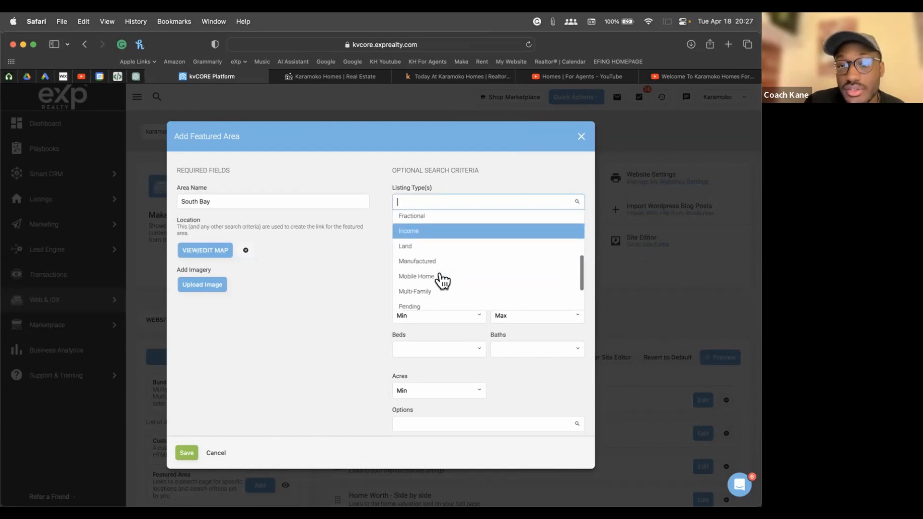
scroll(441, 279, "down", 2)
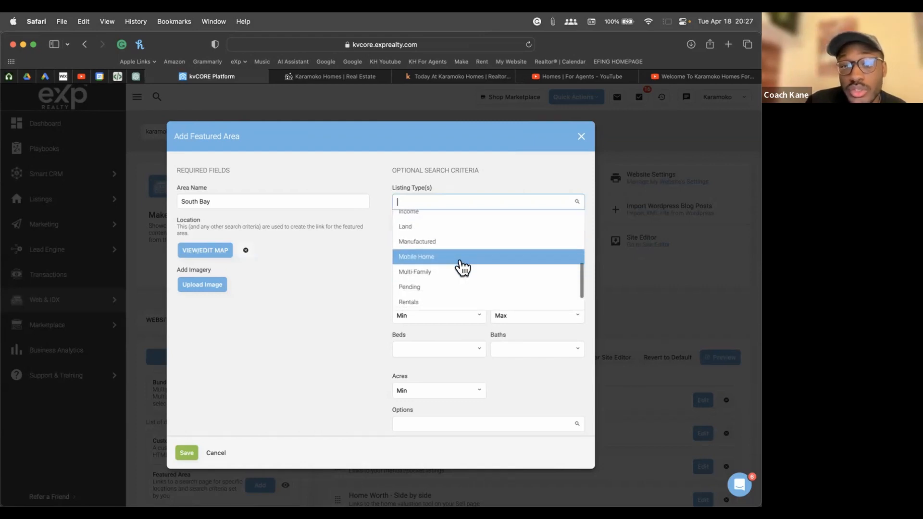
scroll(463, 268, "down", 2)
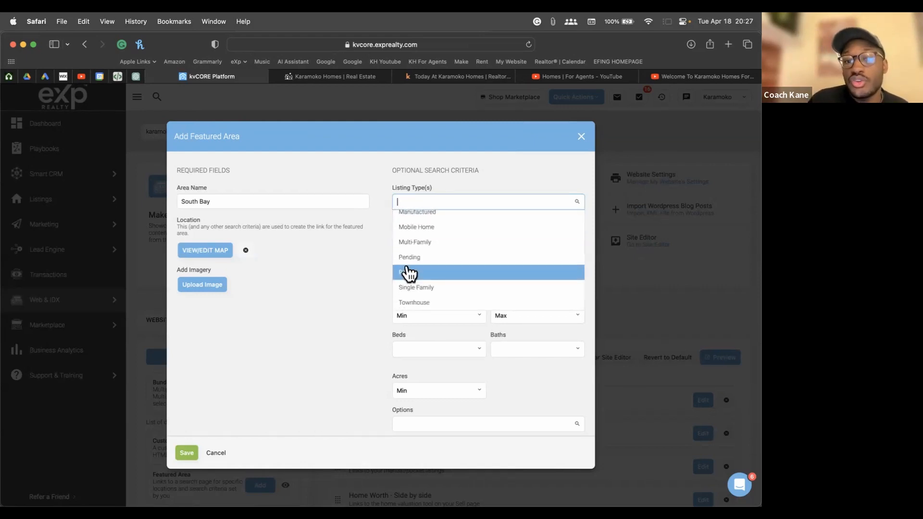
left_click(431, 178)
left_click(432, 202)
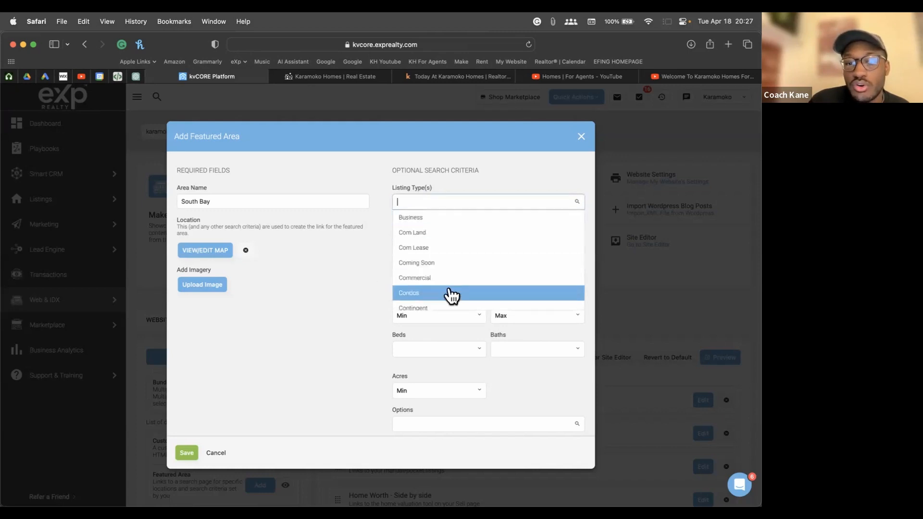
scroll(449, 295, "down", 5)
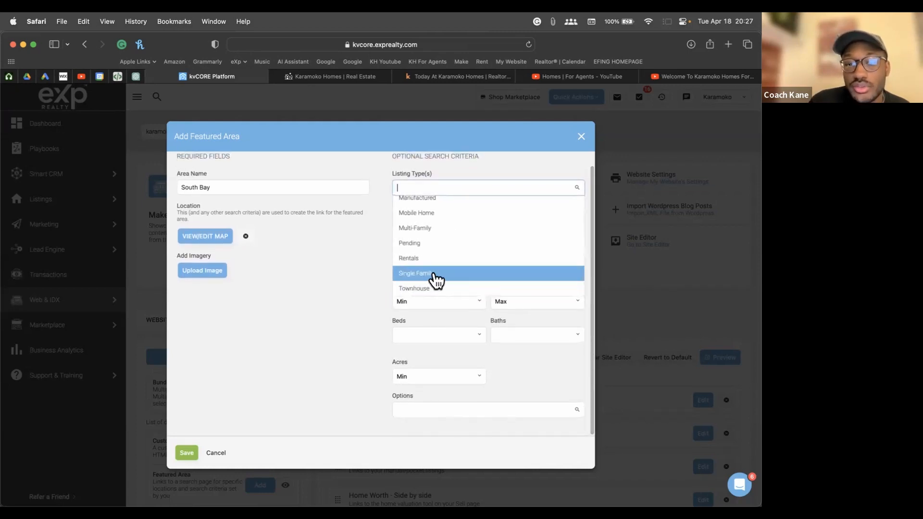
left_click(435, 273)
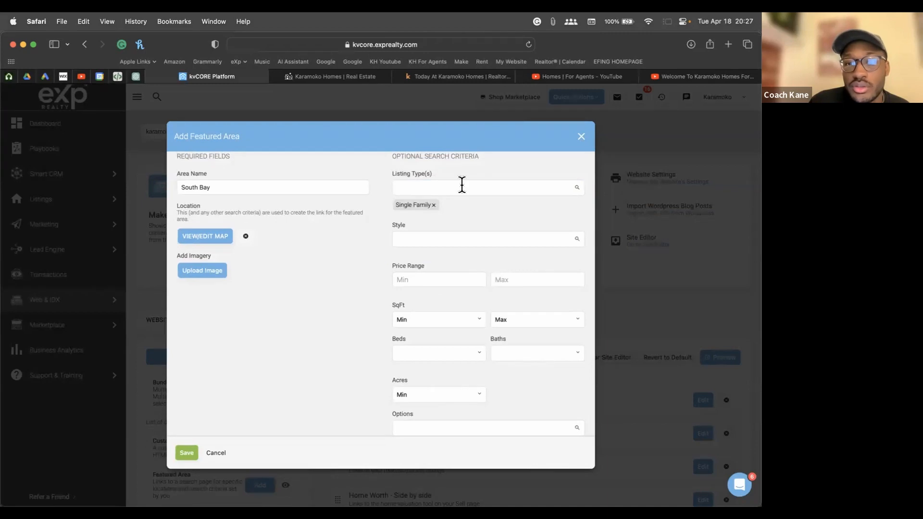
Add Commercial as a second listing type and remove it again
left_click(466, 187)
left_click(448, 265)
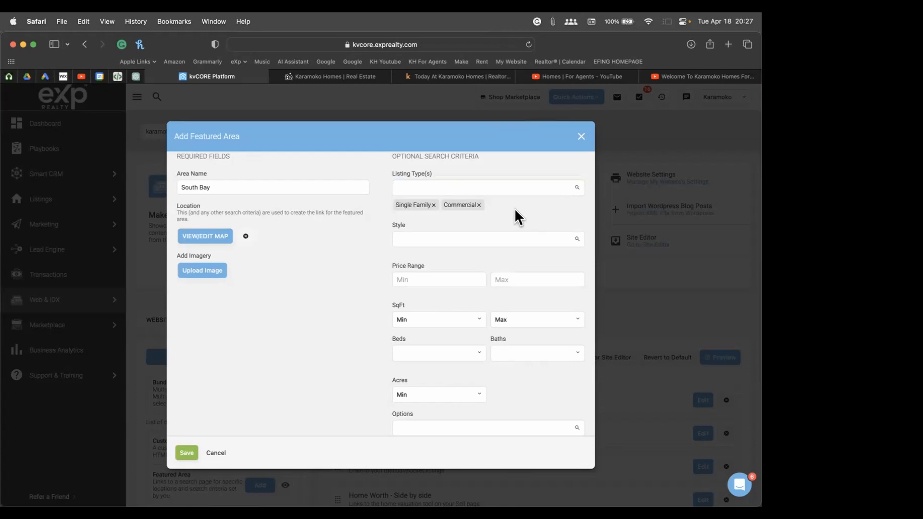
left_click(479, 205)
Look through the available home styles for the South Bay area's search criteria without choosing one
left_click(497, 238)
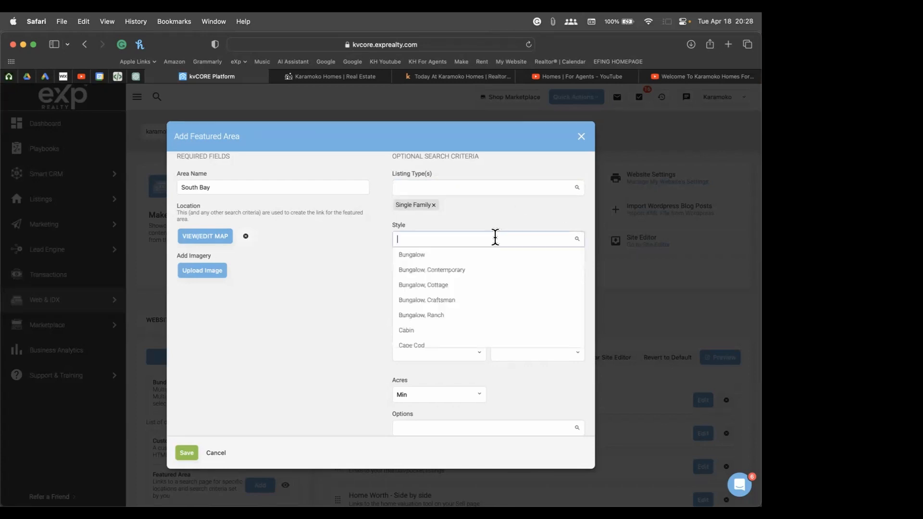
scroll(500, 285, "down", 5)
scroll(499, 284, "down", 10)
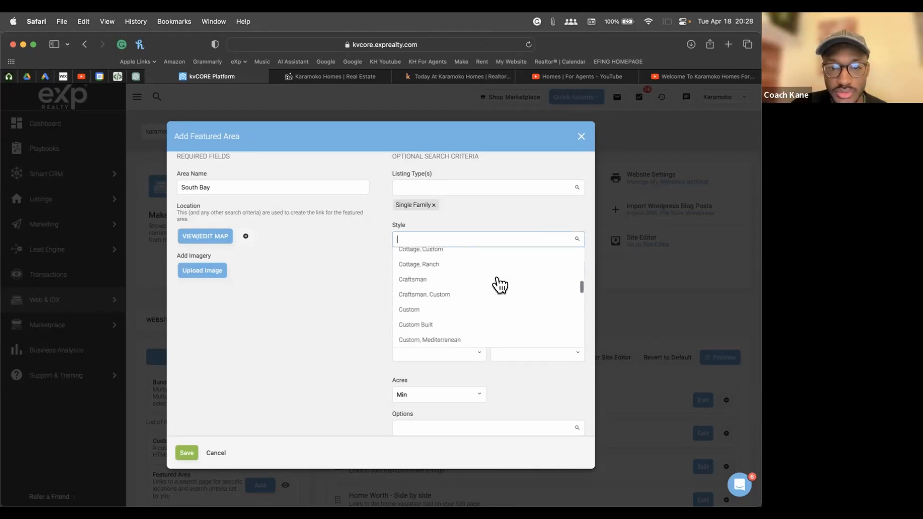
scroll(500, 284, "down", 10)
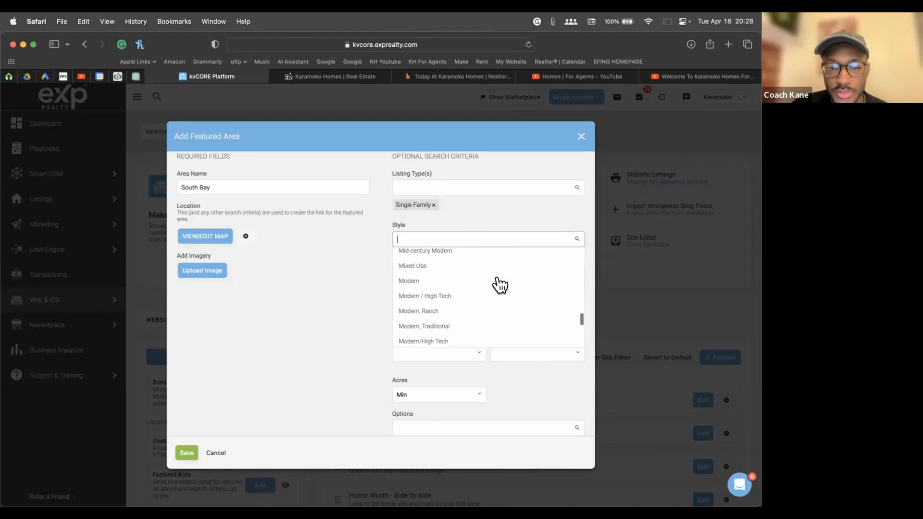
scroll(499, 285, "up", 5)
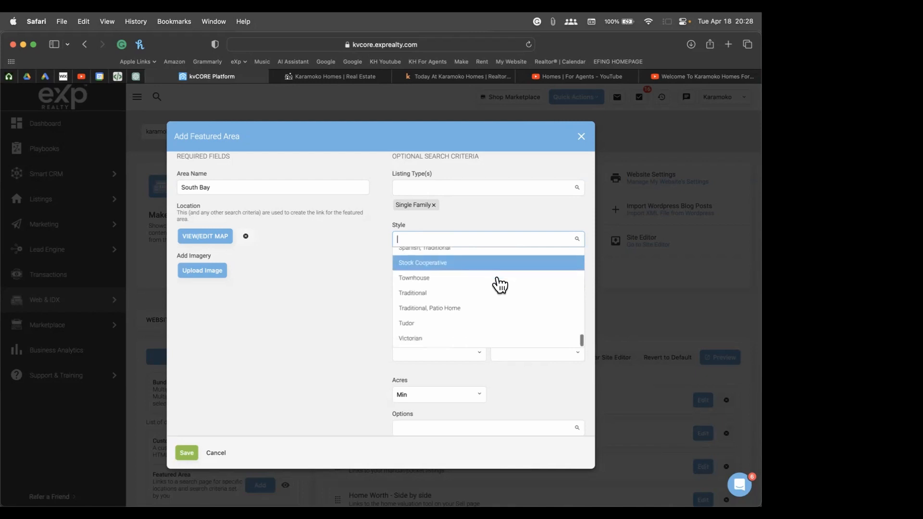
scroll(490, 288, "up", 5)
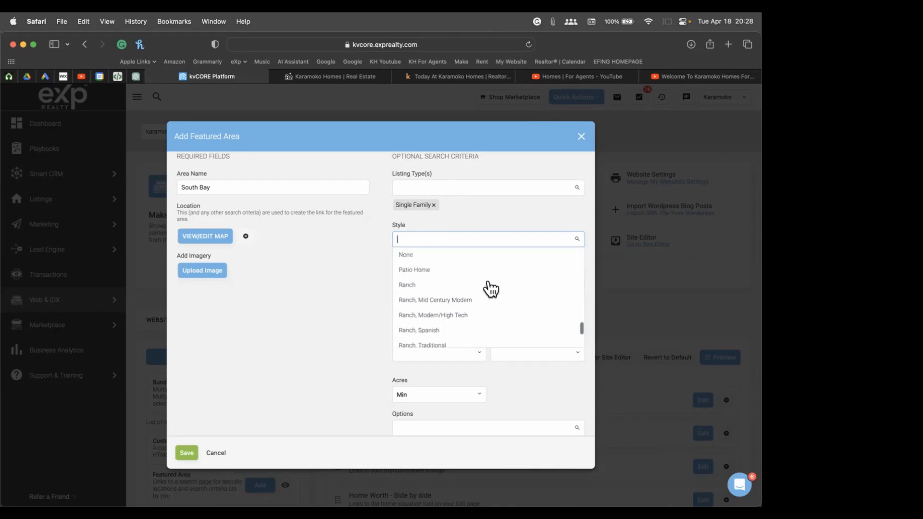
scroll(485, 286, "up", 2)
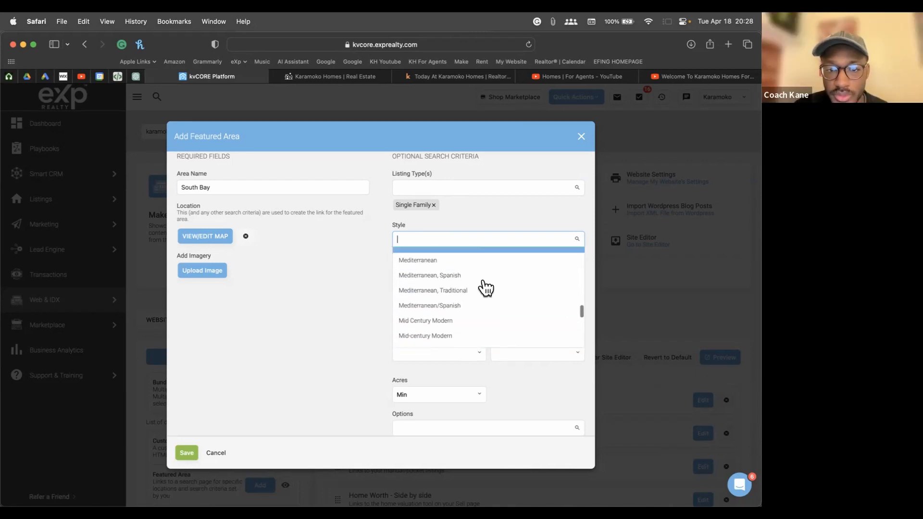
left_click(345, 285)
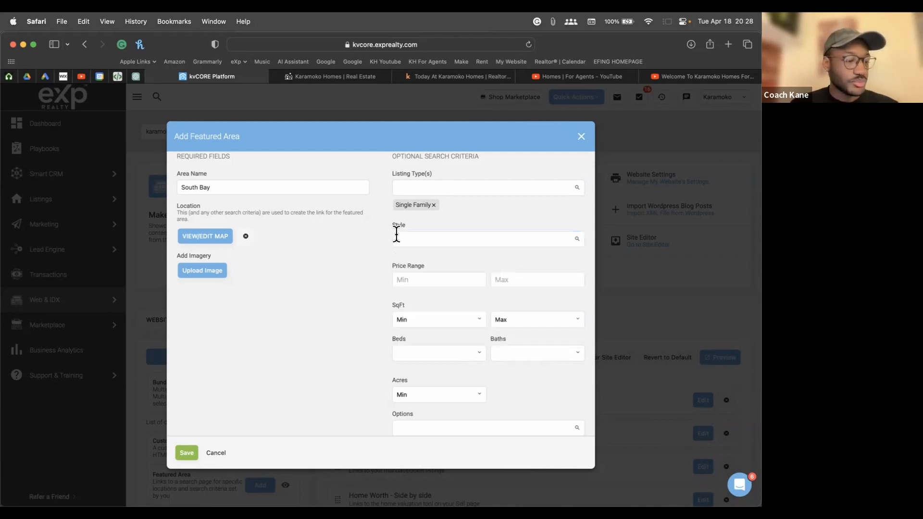
Add the styles Bungalow, Contemporary and Cape Cod to the area's search criteria and remove both again
left_click(435, 238)
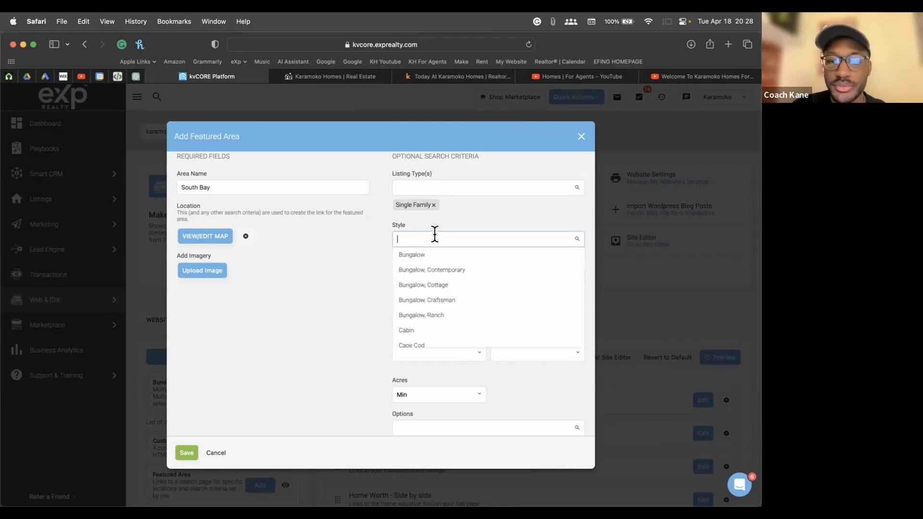
left_click(463, 274)
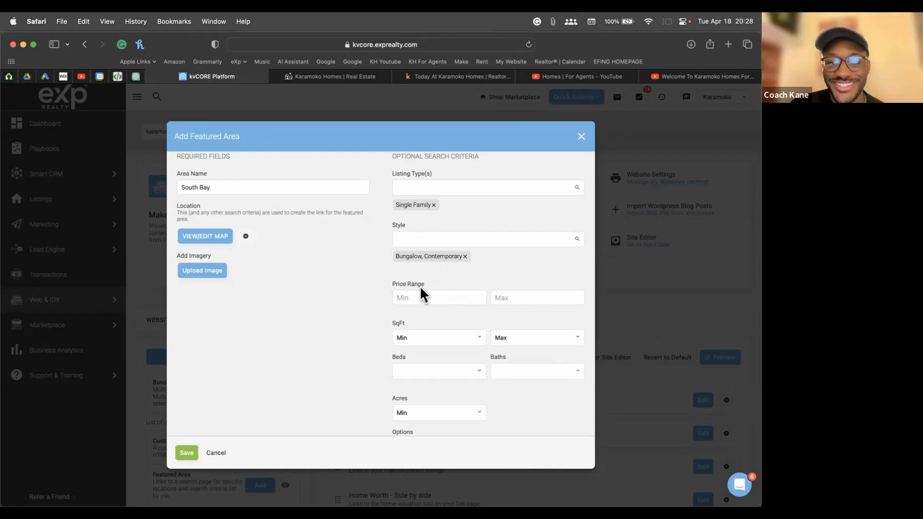
scroll(493, 270, "down", 2)
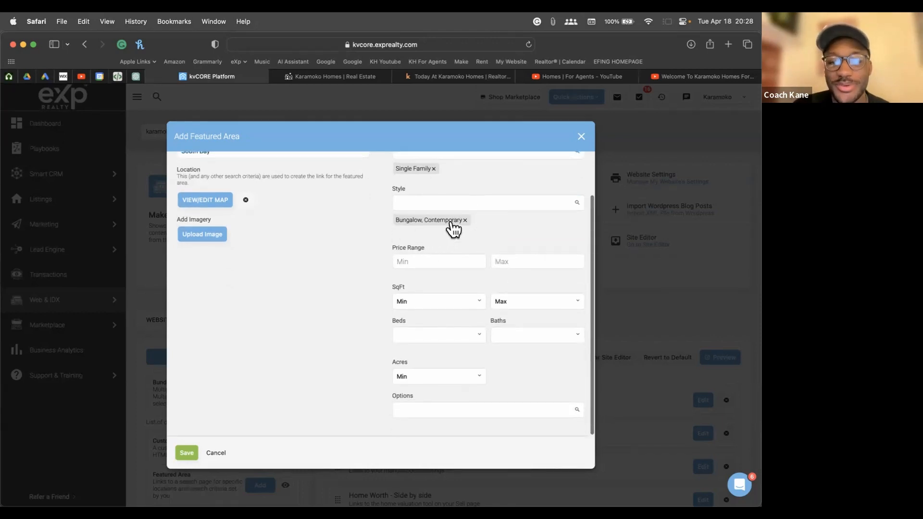
scroll(543, 212, "up", 3)
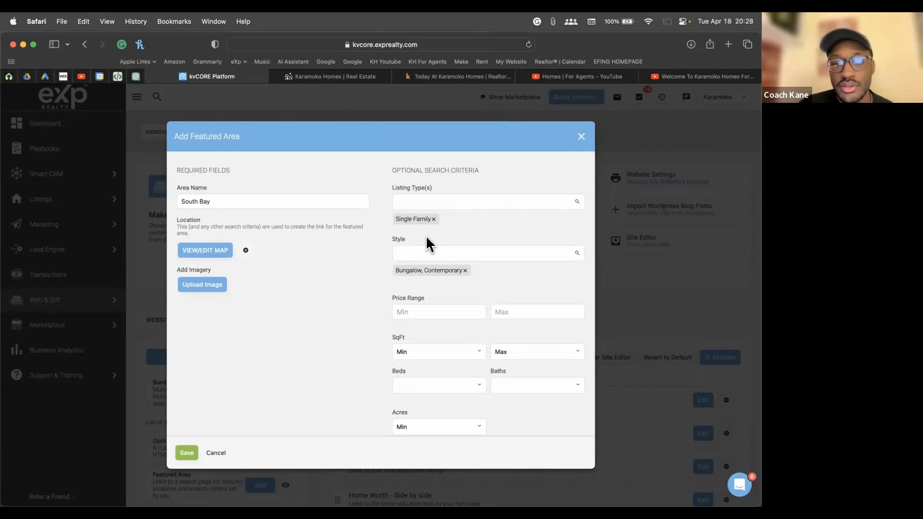
left_click(504, 254)
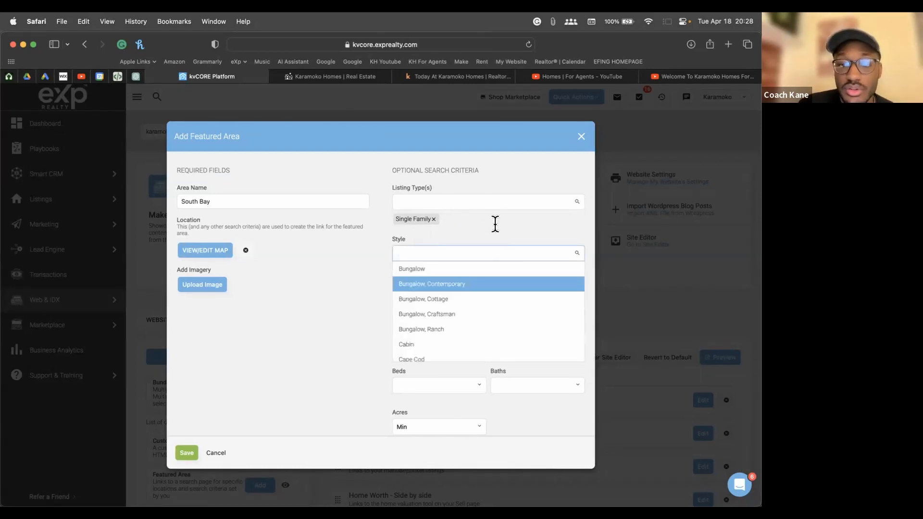
left_click(431, 284)
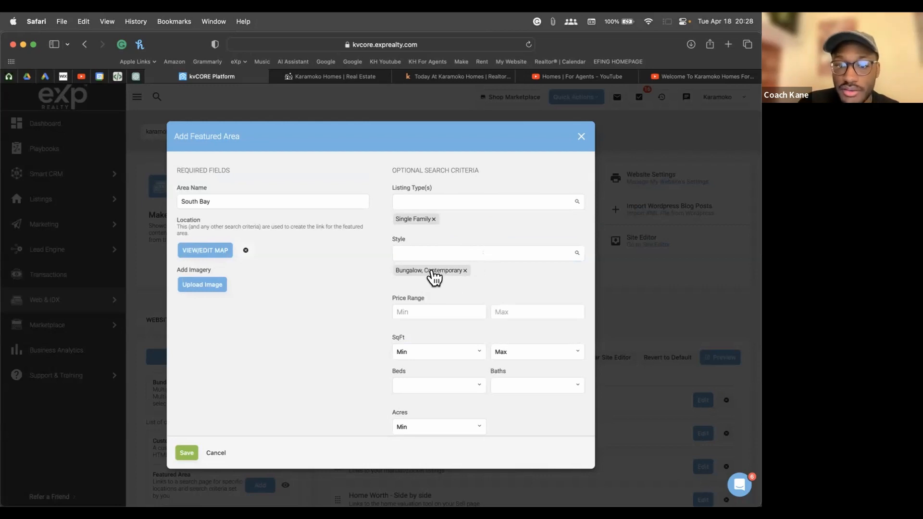
left_click(494, 255)
scroll(479, 325, "down", 3)
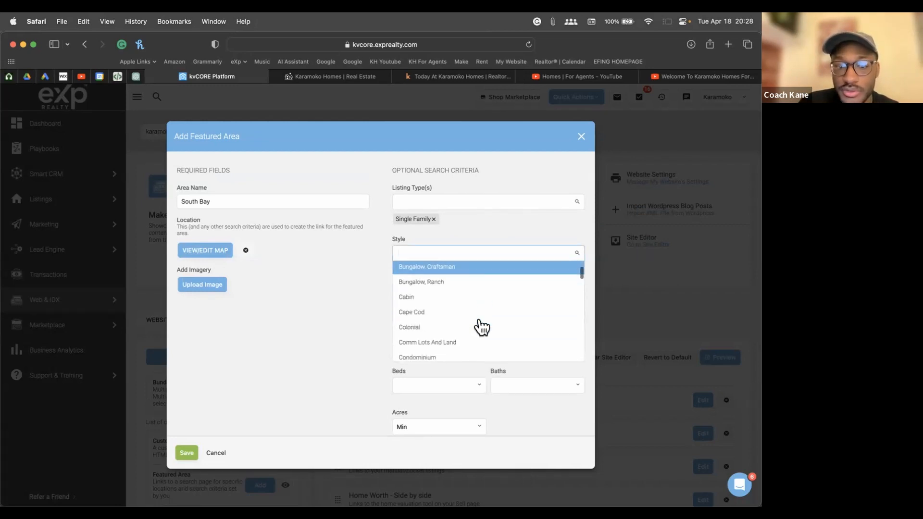
left_click(437, 312)
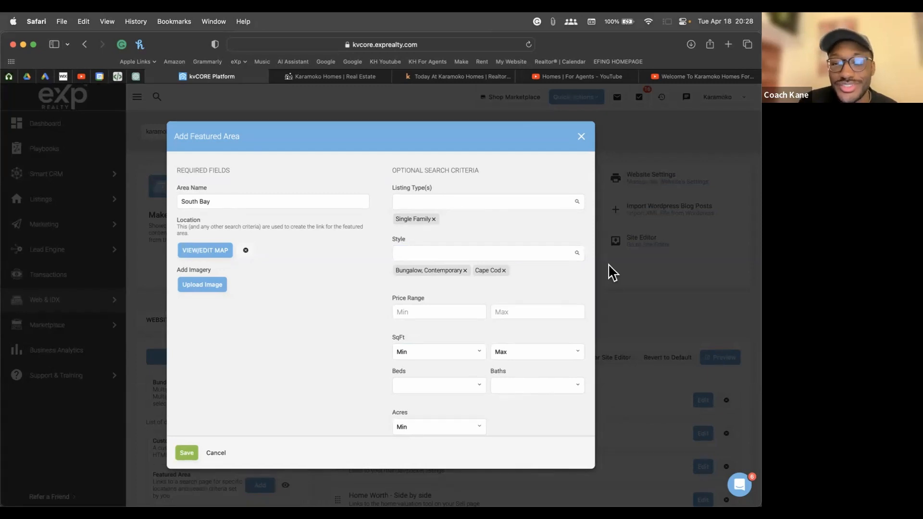
left_click(503, 271)
left_click(465, 271)
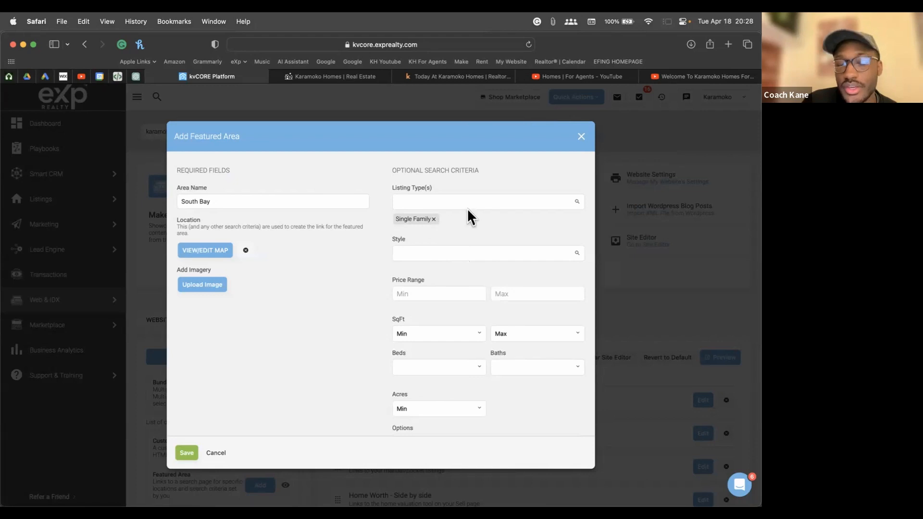
Add Condos and Townhouse to the South Bay area's listing types alongside Single Family
left_click(489, 201)
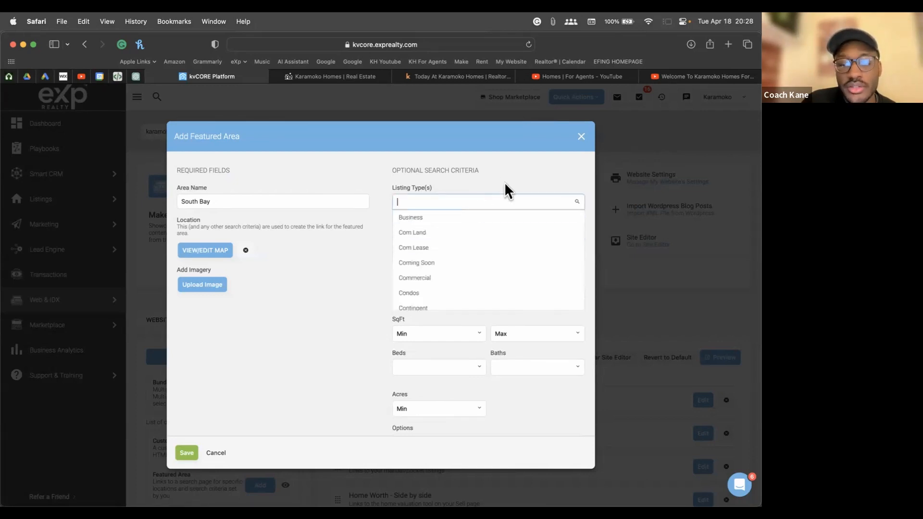
type("cond")
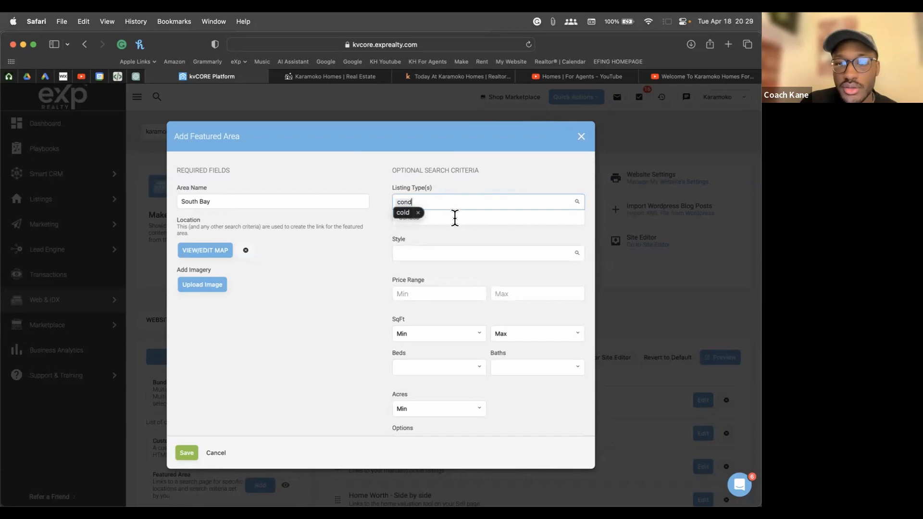
left_click(455, 218)
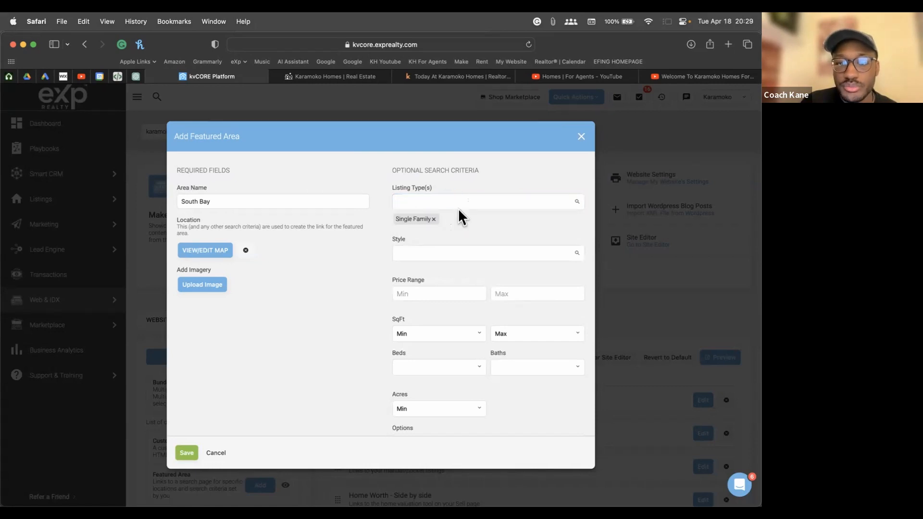
left_click(470, 201)
type("condo")
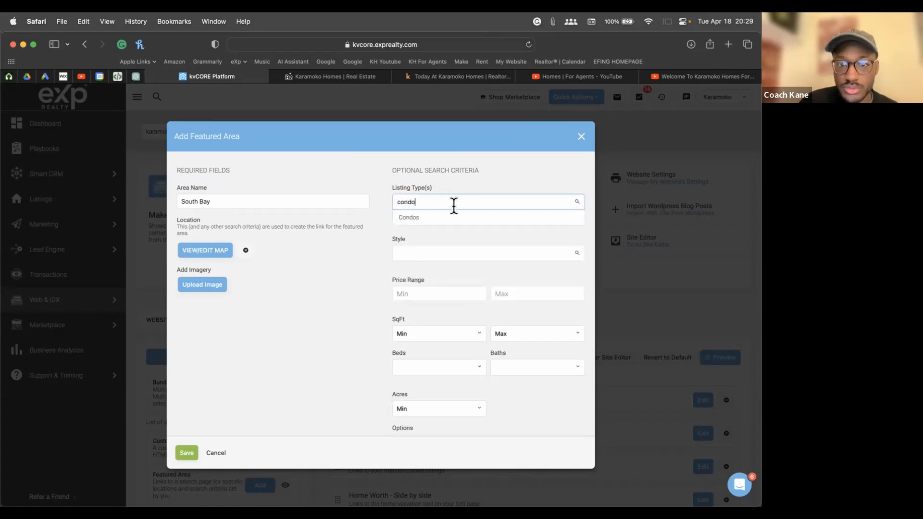
left_click(434, 219)
left_click(474, 198)
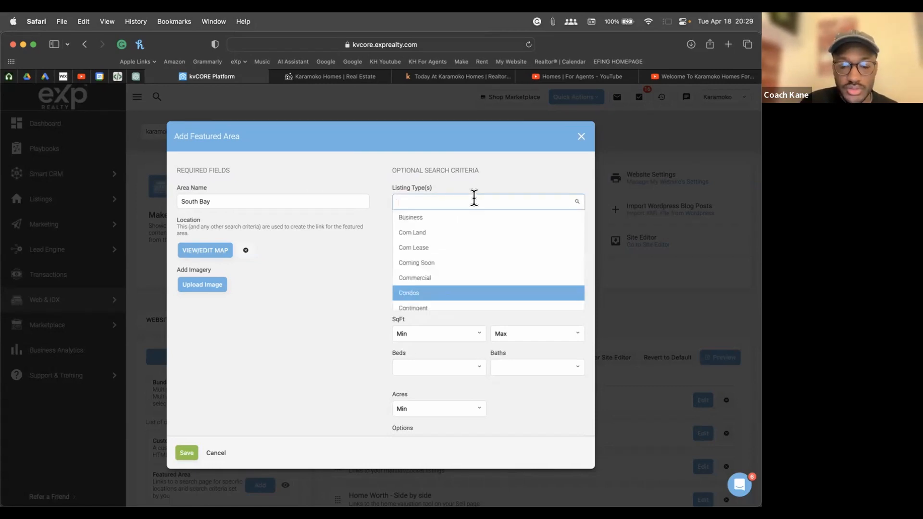
type("town")
left_click(414, 217)
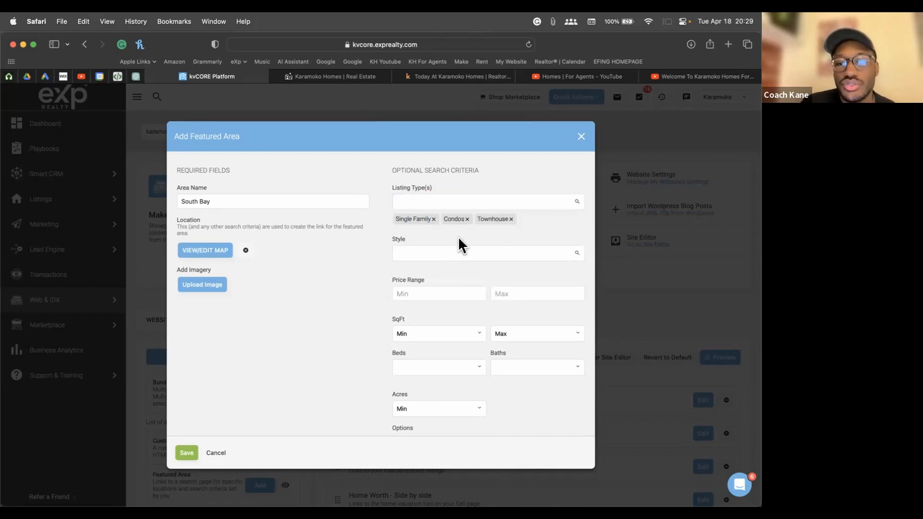
Insert the house photo 4.jpg from the image library as the South Bay area's image
scroll(465, 303, "down", 2)
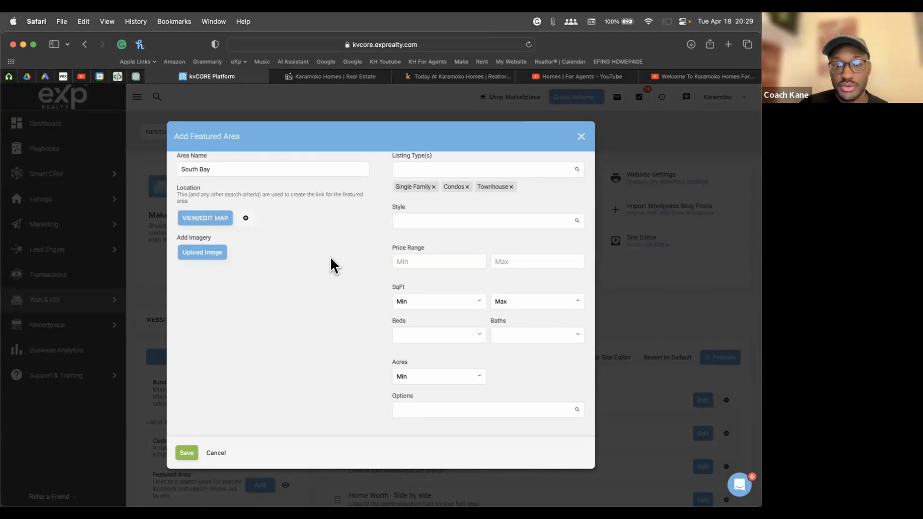
left_click(209, 259)
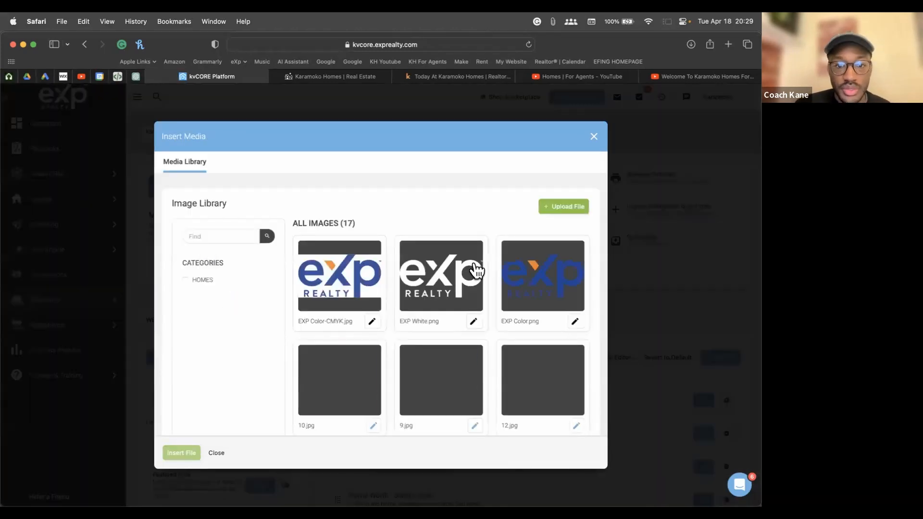
scroll(432, 326, "down", 2)
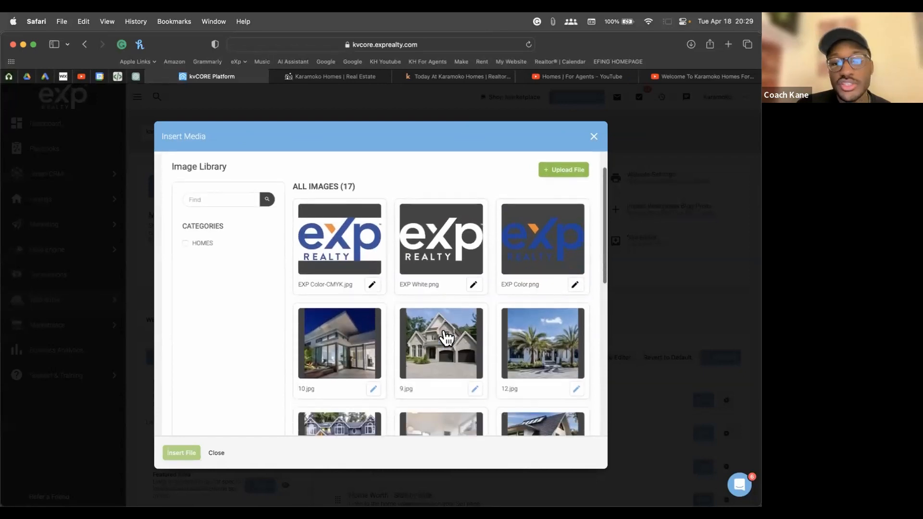
scroll(446, 338, "down", 3)
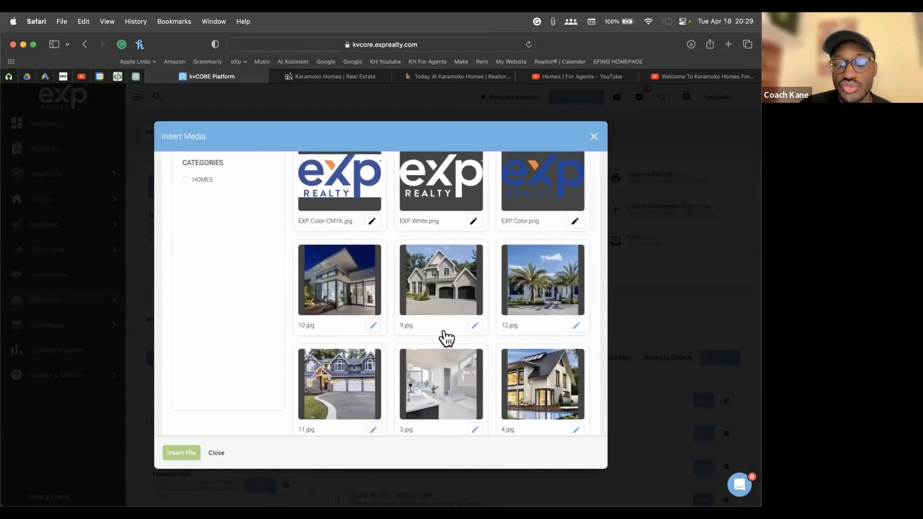
scroll(445, 333, "down", 5)
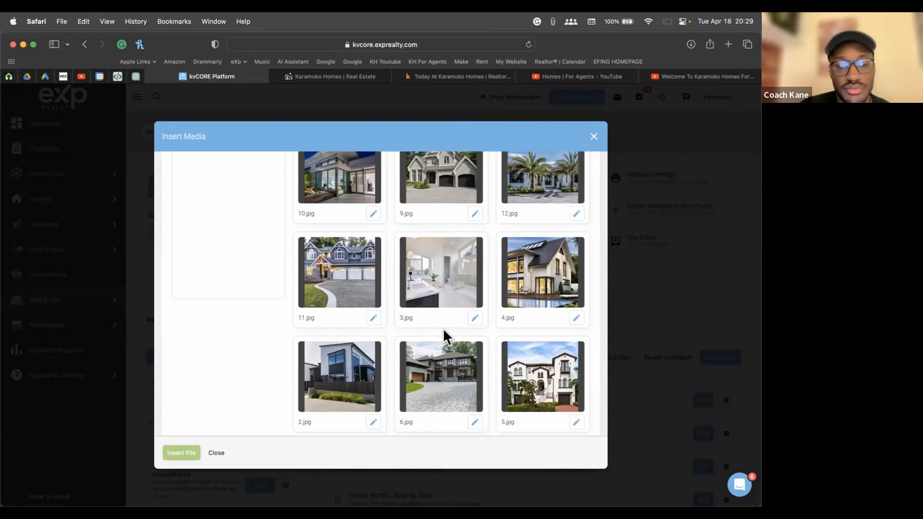
scroll(209, 298, "up", 8)
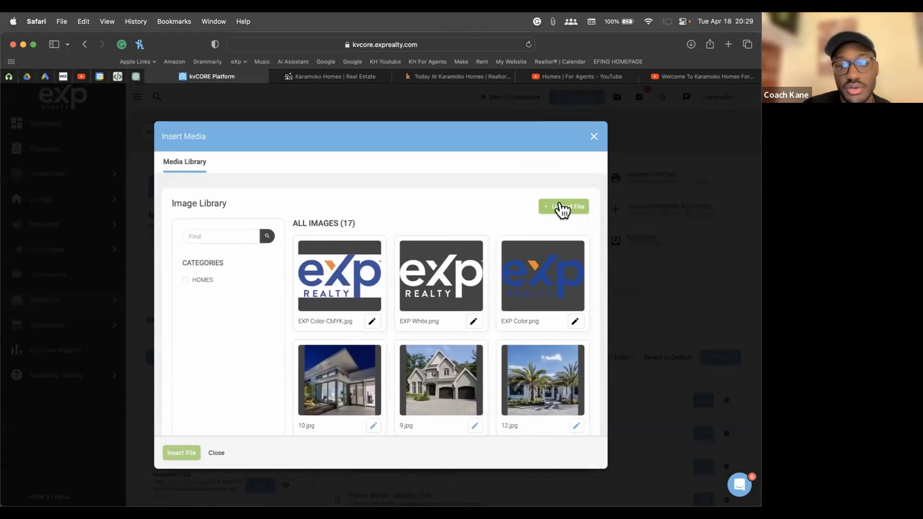
scroll(478, 363, "down", 3)
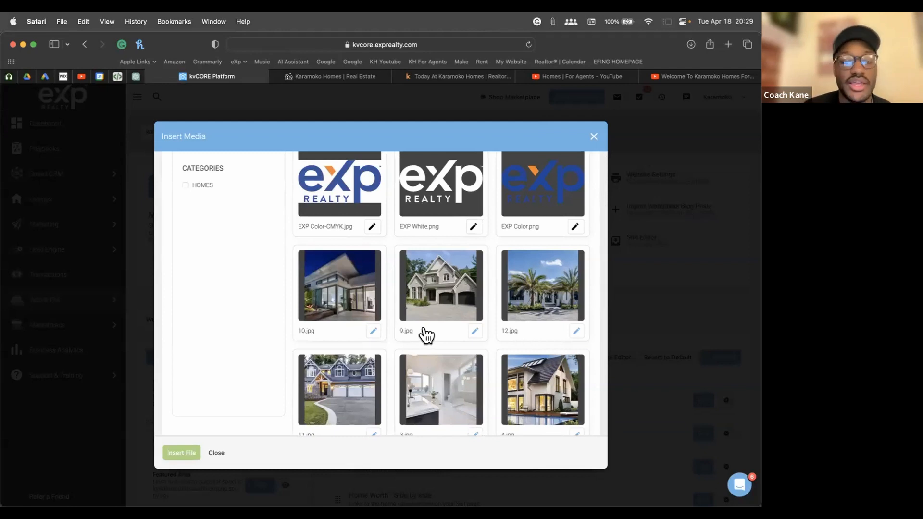
scroll(489, 350, "down", 3)
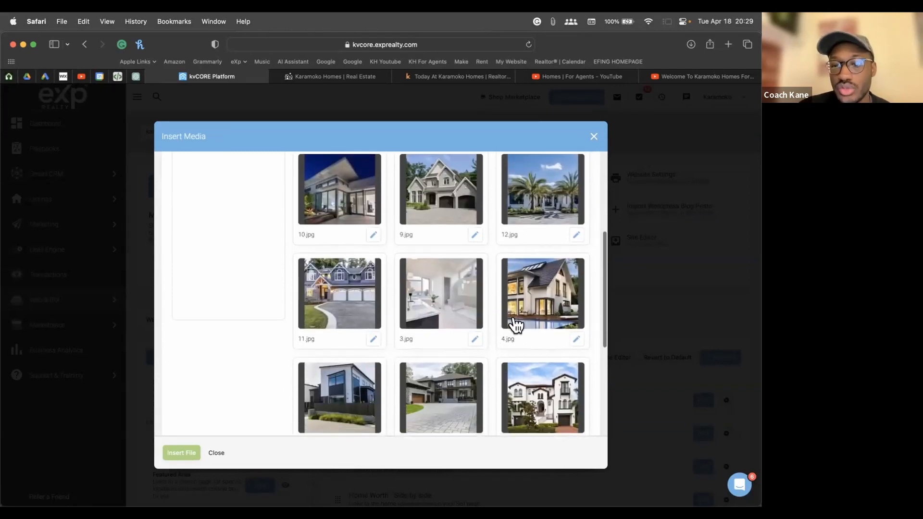
left_click(548, 300)
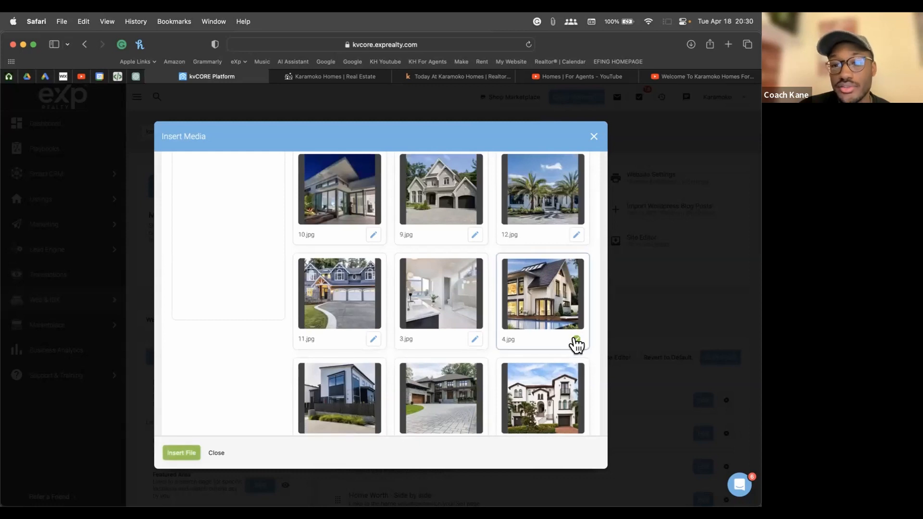
left_click(180, 454)
Check the completed South Bay form and save it as a new area in the Featured Areas widget
scroll(316, 343, "down", 2)
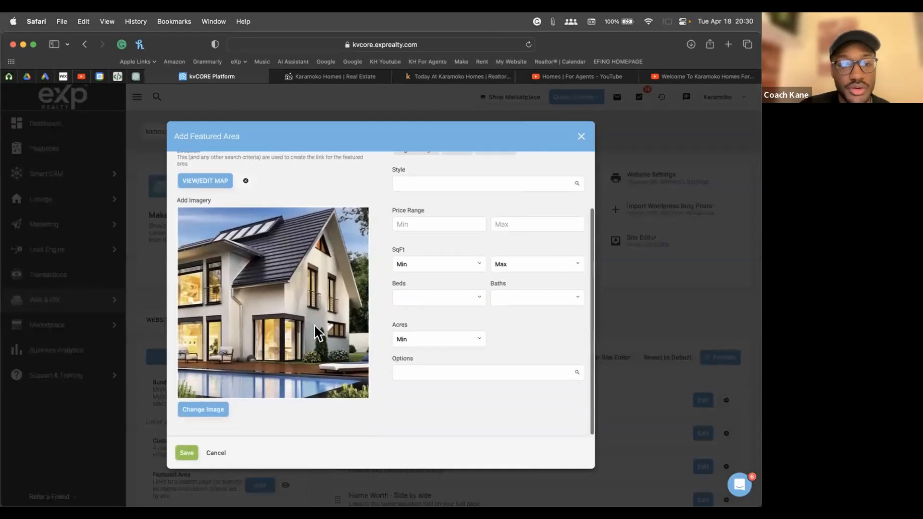
scroll(333, 336, "up", 3)
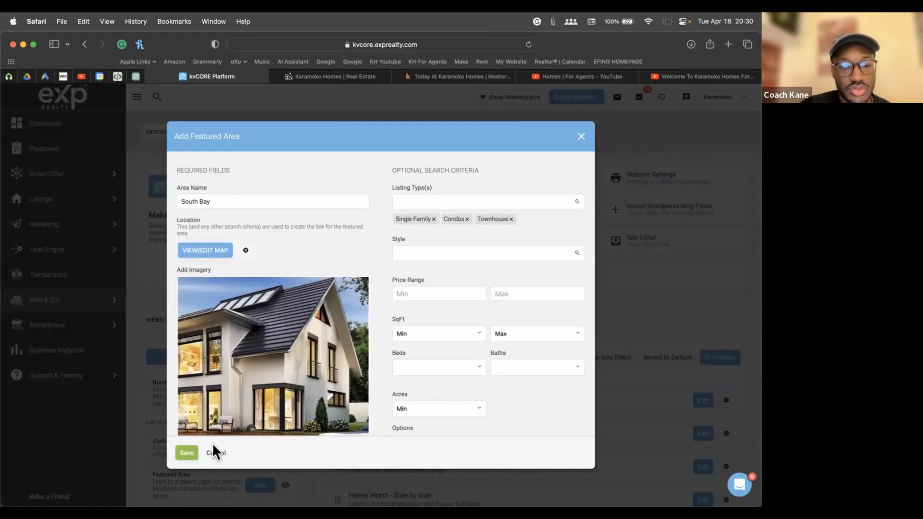
left_click(186, 452)
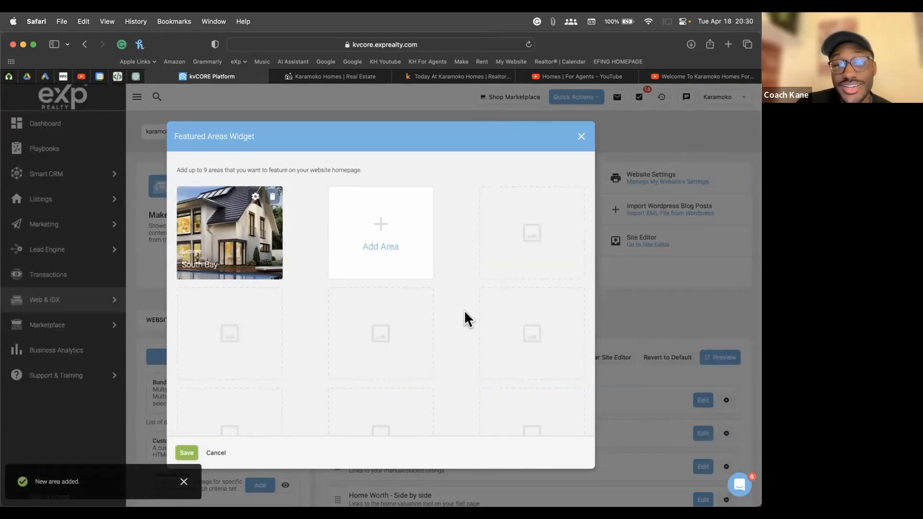
scroll(464, 312, "down", 1)
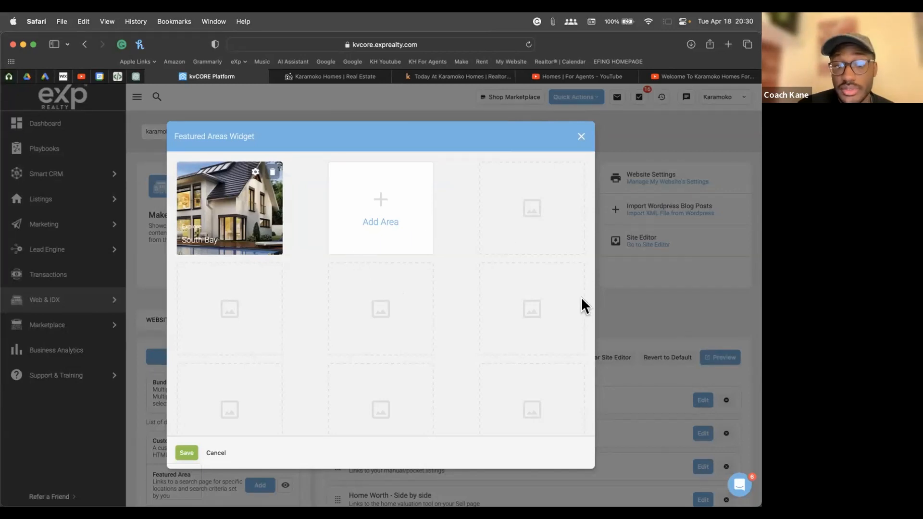
Save the Featured Areas widget with the South Bay area and look over the homepage widgets list
scroll(480, 328, "down", 1)
scroll(480, 327, "up", 3)
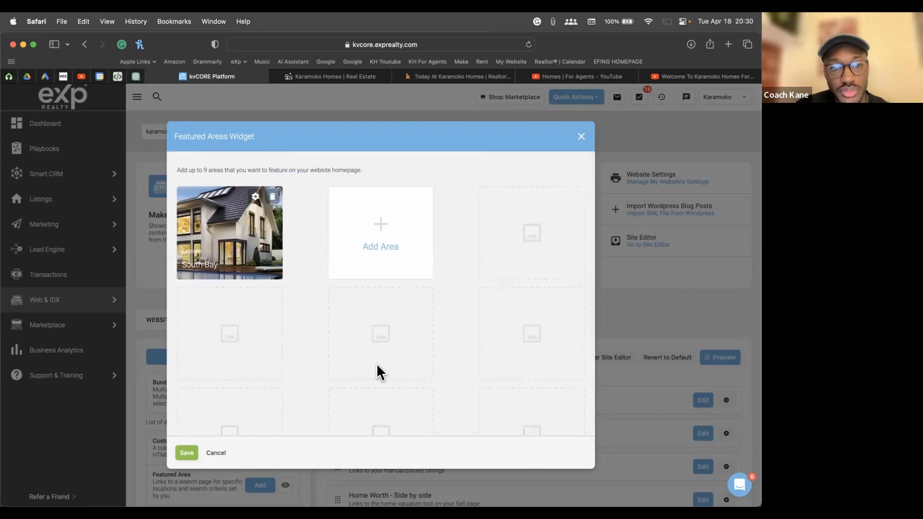
left_click(187, 453)
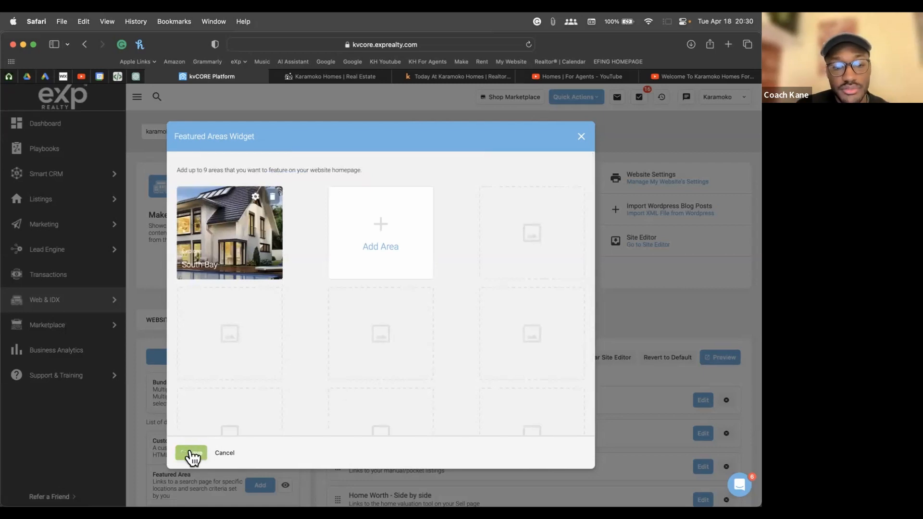
scroll(549, 292, "down", 3)
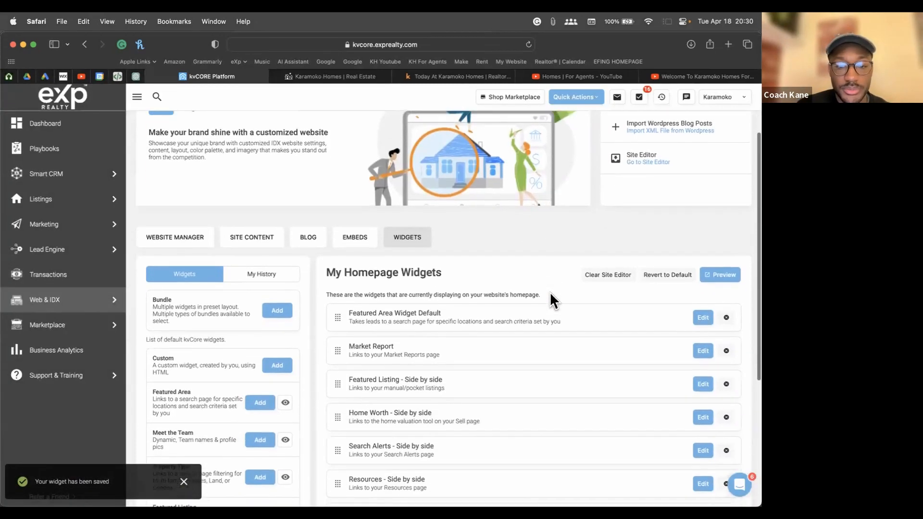
scroll(549, 292, "down", 2)
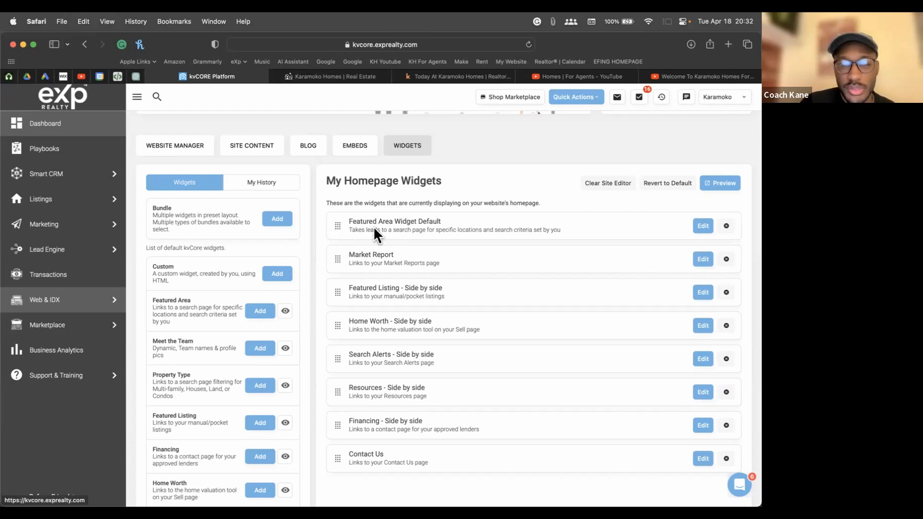
Switch to the live agent website and examine its homepage layout, including the contact bar, property type tiles, About section and blog posts
left_click(318, 76)
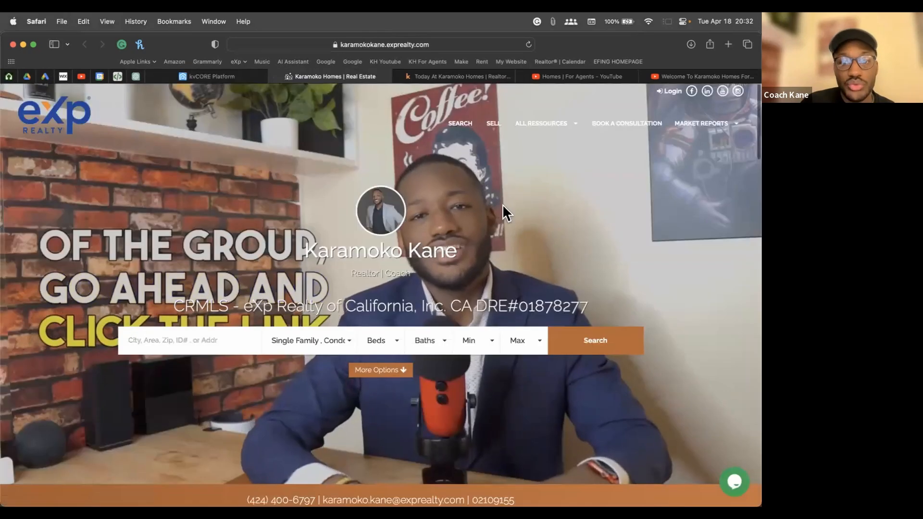
scroll(437, 286, "down", 5)
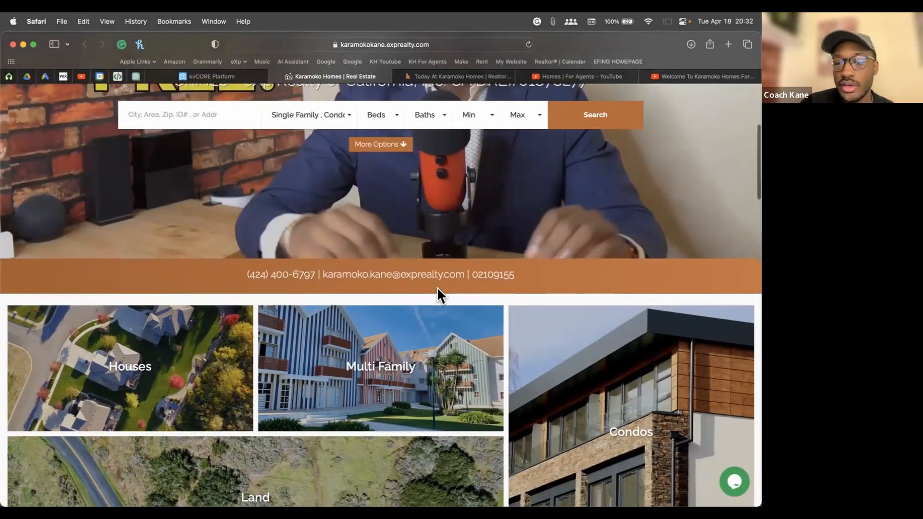
scroll(437, 287, "down", 8)
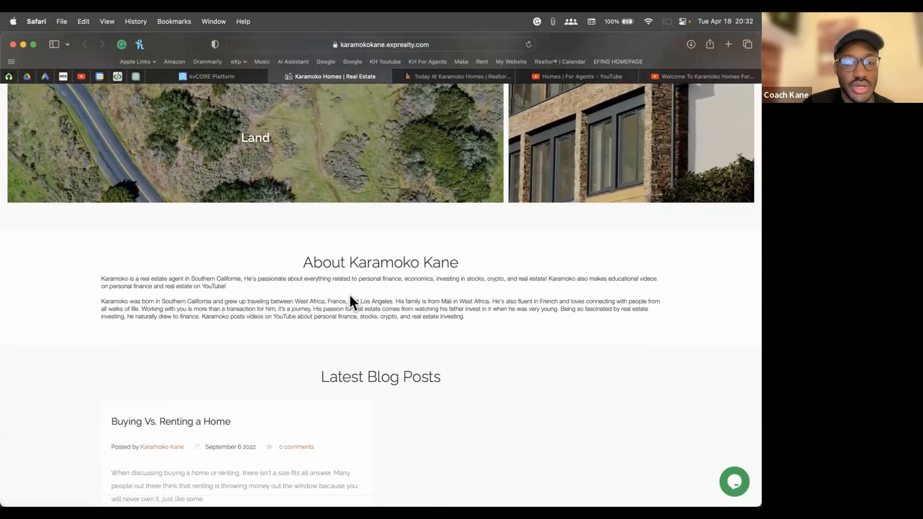
scroll(349, 293, "up", 10)
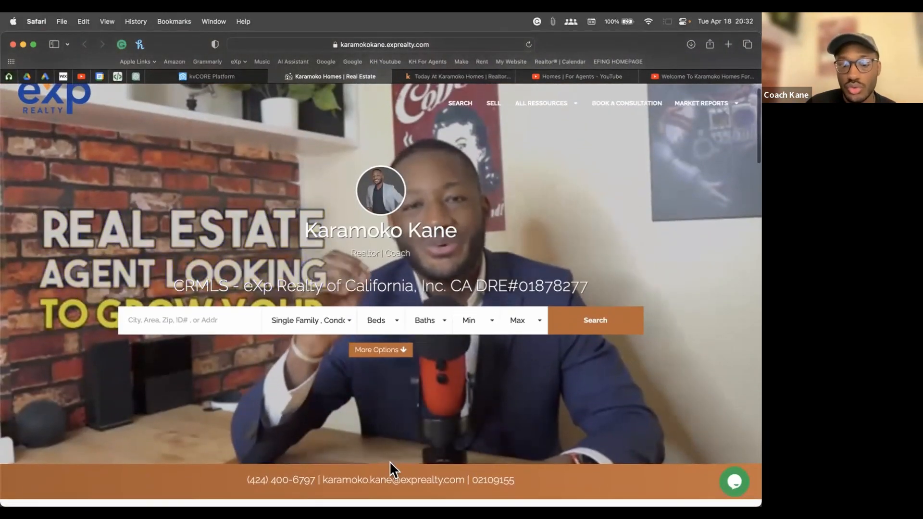
left_click_drag(236, 478, 556, 488)
left_click(563, 480)
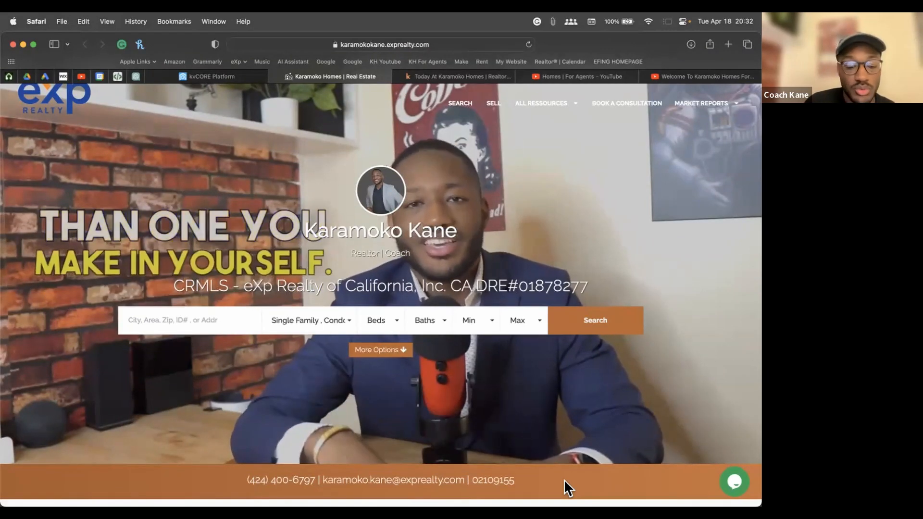
Reload the live website and examine the hero header, Featured Areas, free market report and home search sections
key("super+r")
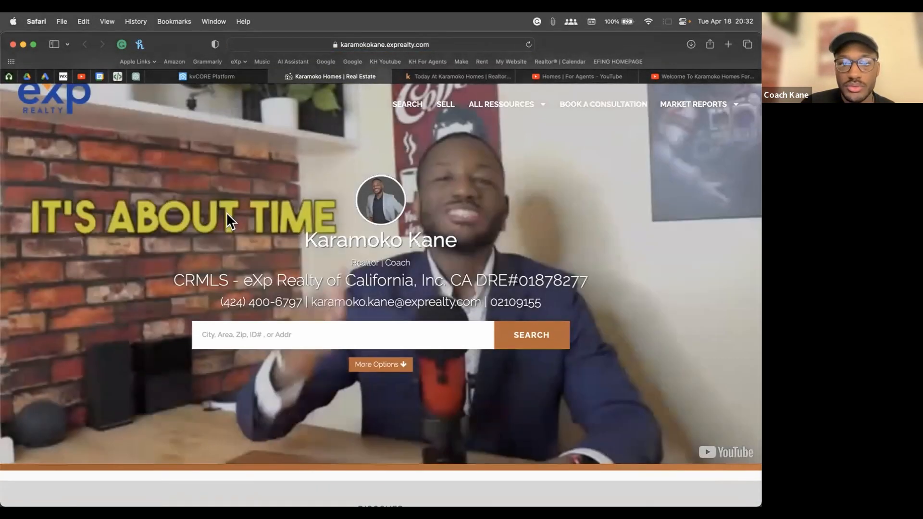
scroll(615, 217, "down", 2)
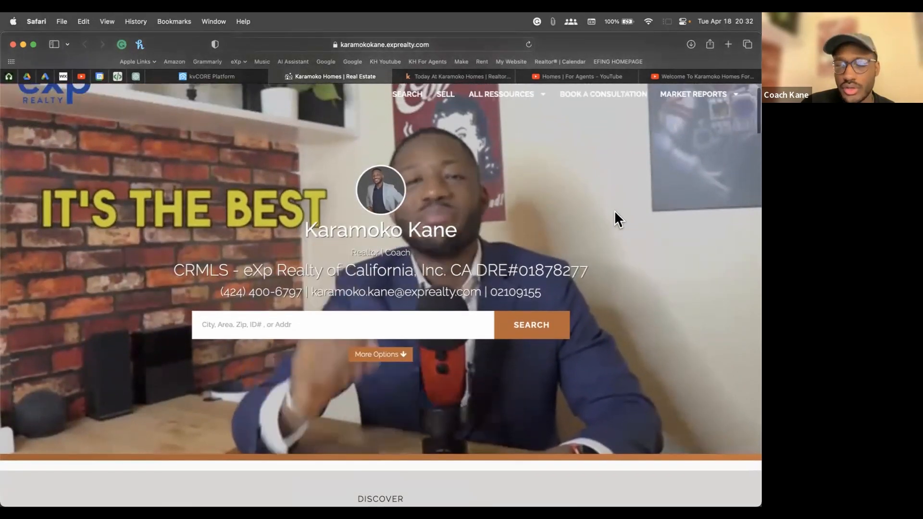
scroll(636, 227, "down", 10)
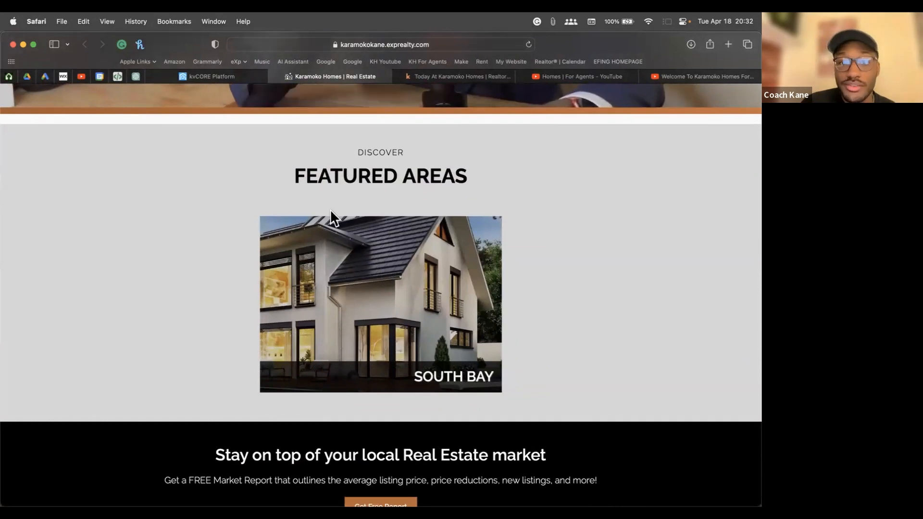
scroll(393, 308, "down", 3)
scroll(394, 305, "down", 8)
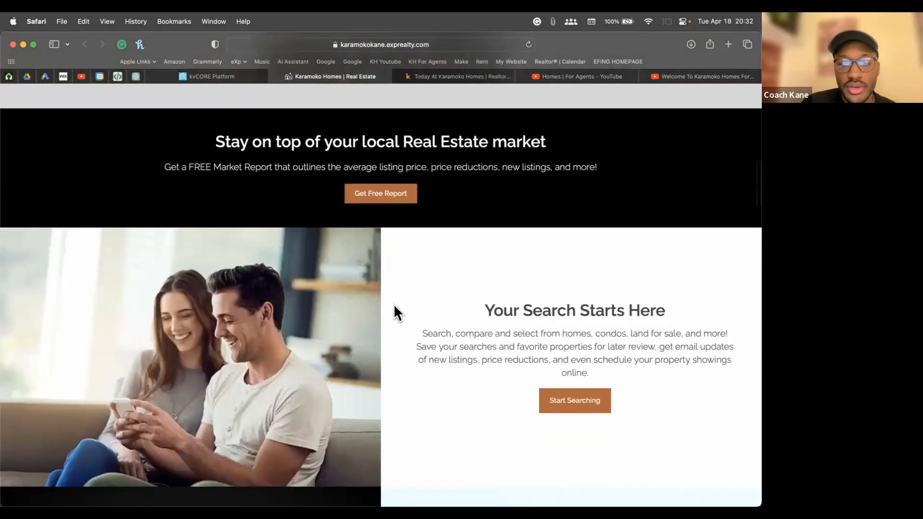
scroll(394, 306, "up", 1)
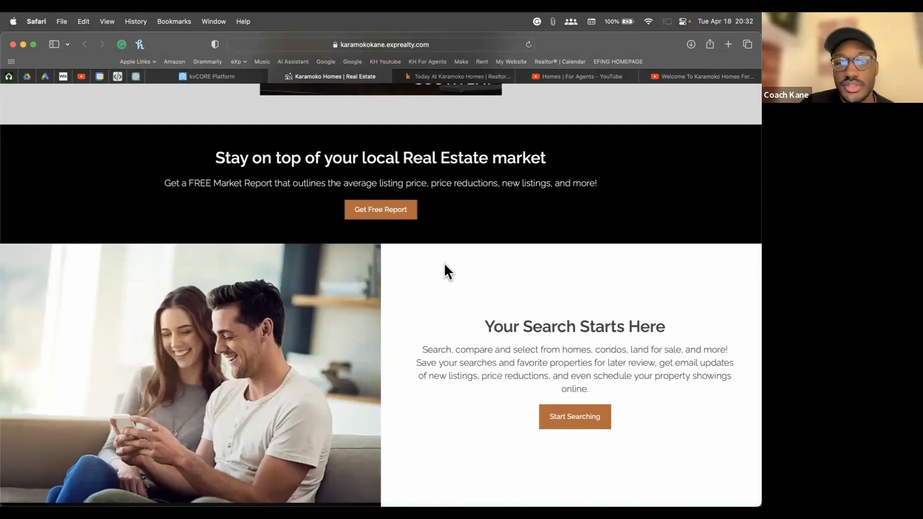
scroll(443, 263, "down", 3)
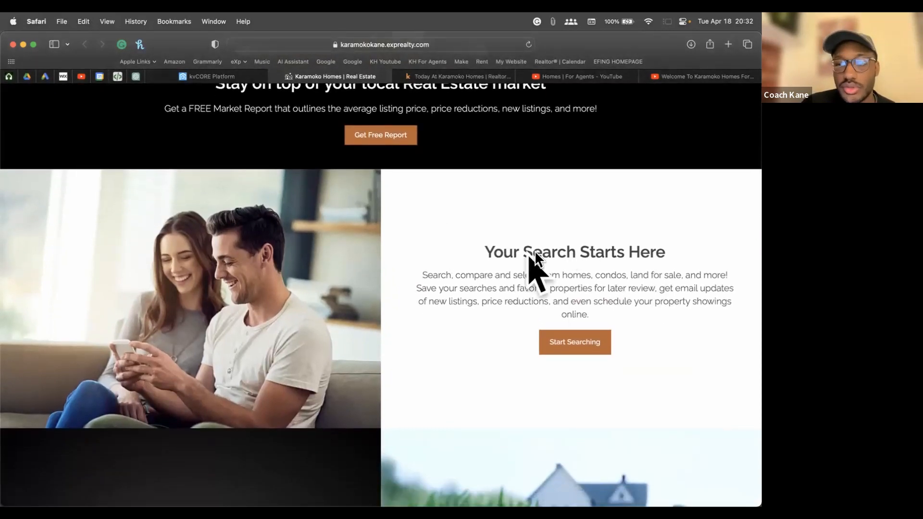
scroll(513, 278, "up", 3)
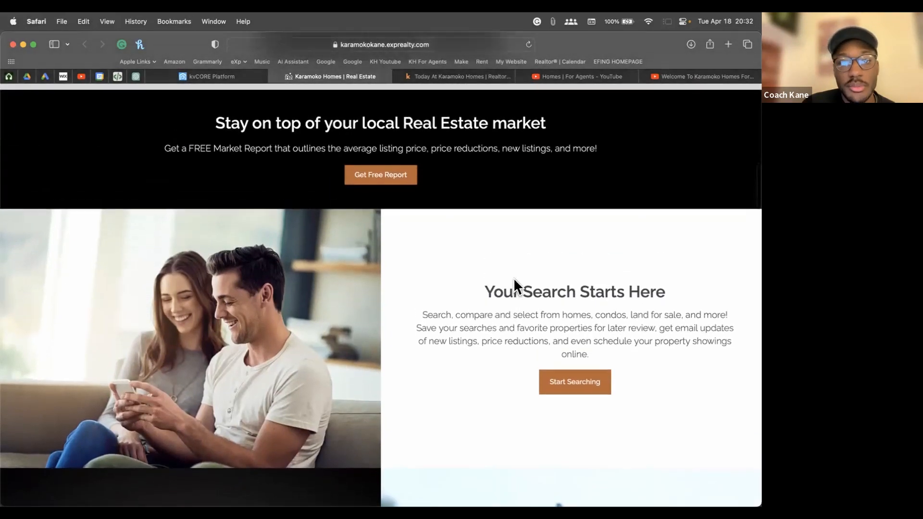
left_click_drag(198, 147, 502, 151)
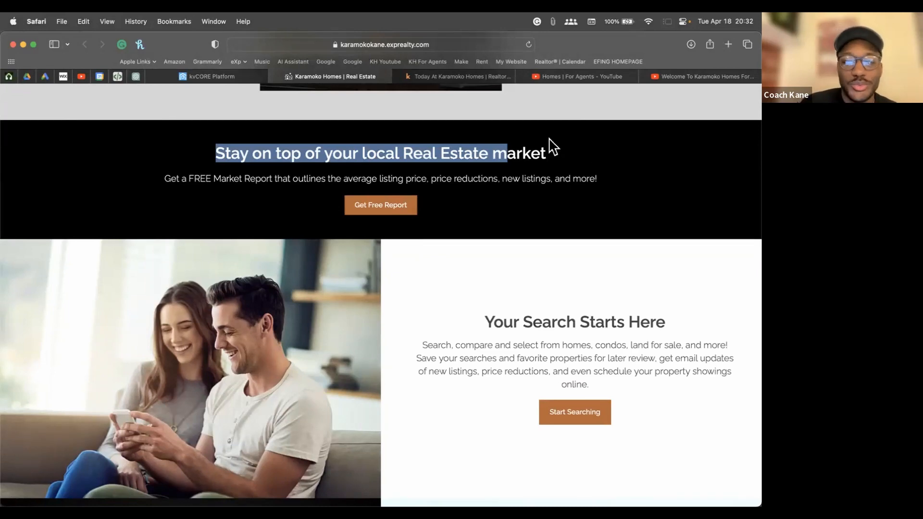
Review the remaining homepage sections, from home valuation and listing alerts through resources, pre-approval, contact and About, and return to the header
scroll(510, 274, "down", 6)
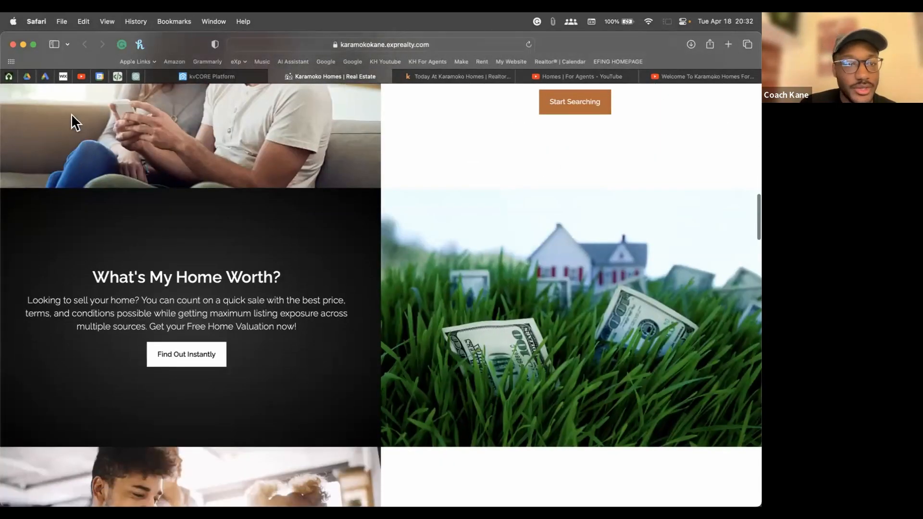
scroll(554, 343, "down", 3)
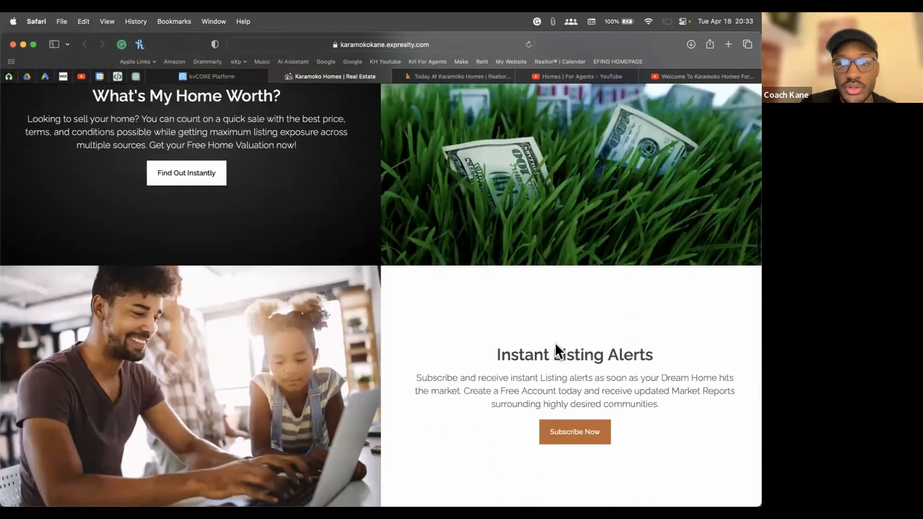
scroll(555, 342, "down", 10)
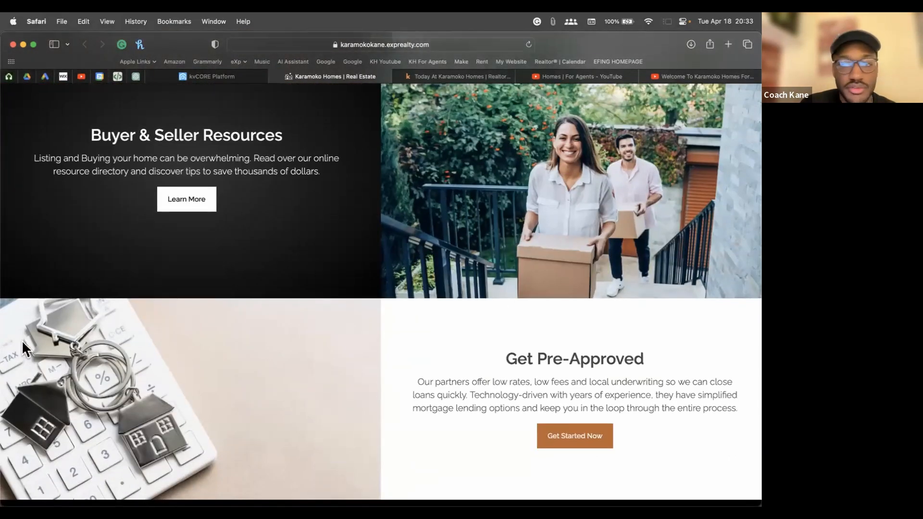
scroll(388, 316, "down", 5)
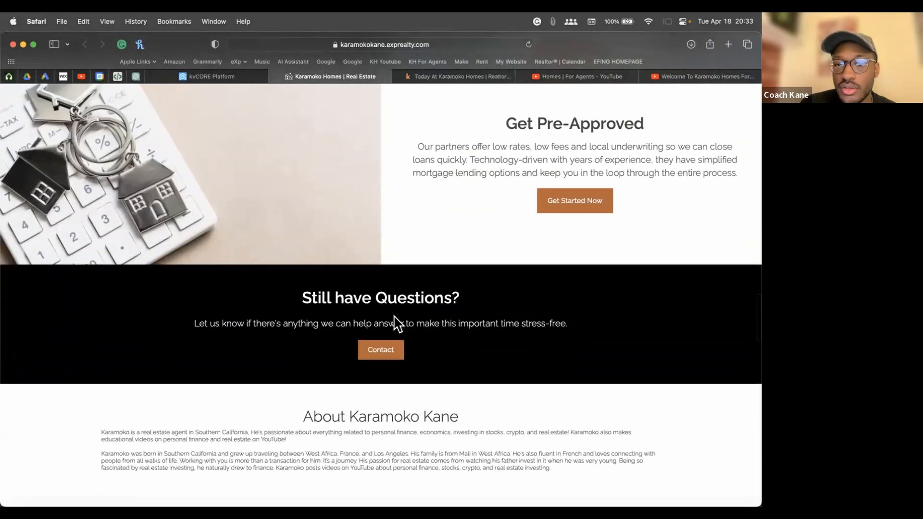
scroll(393, 321, "down", 2)
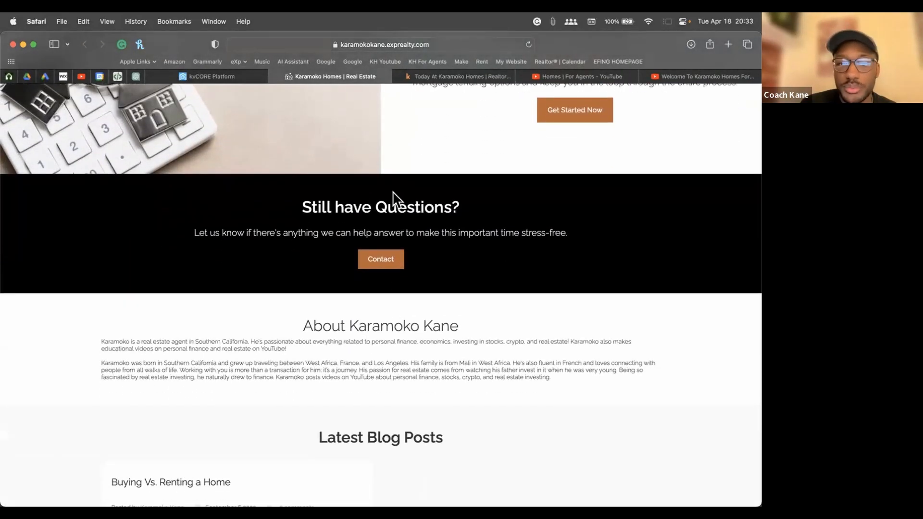
scroll(346, 305, "up", 10)
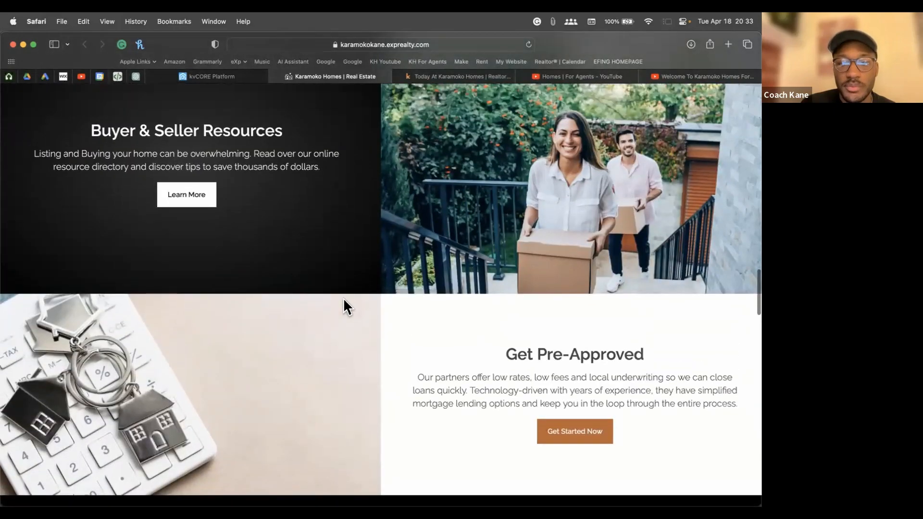
scroll(346, 297, "up", 15)
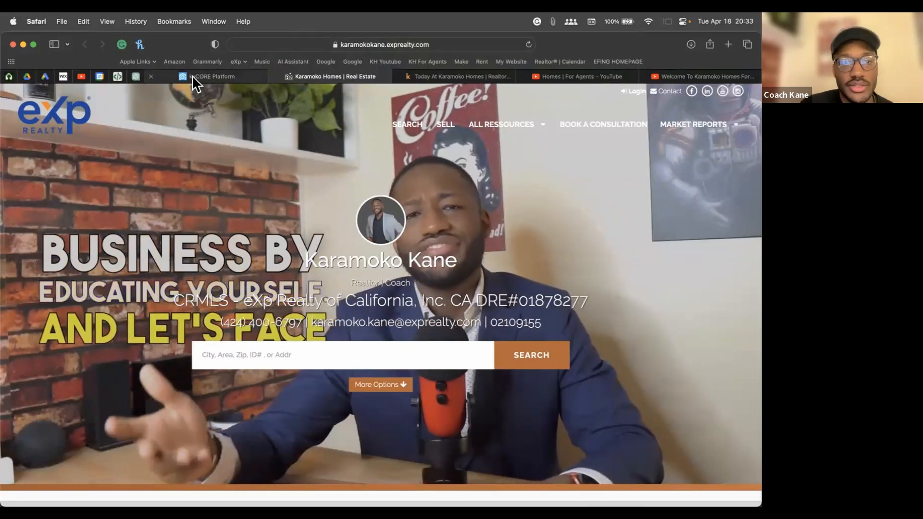
Return to the kvCORE platform and open its Dashboard
left_click(212, 76)
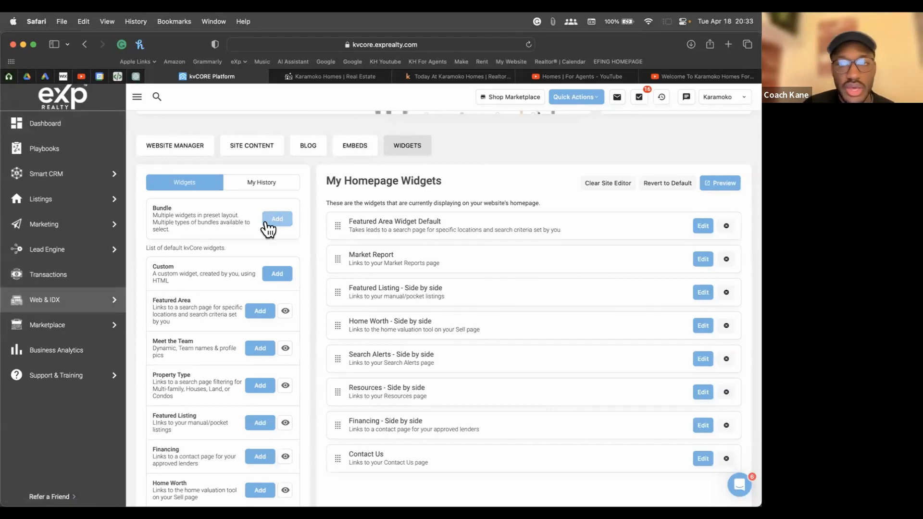
scroll(463, 156, "up", 5)
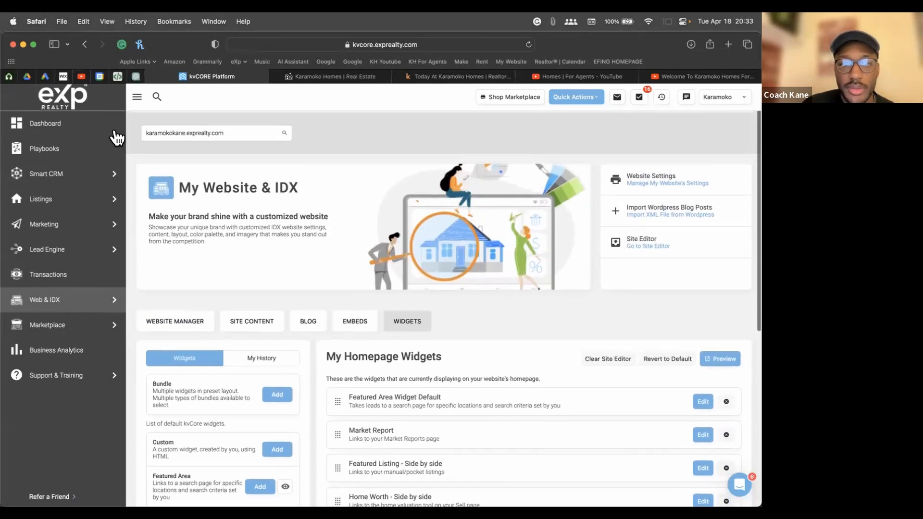
left_click(75, 126)
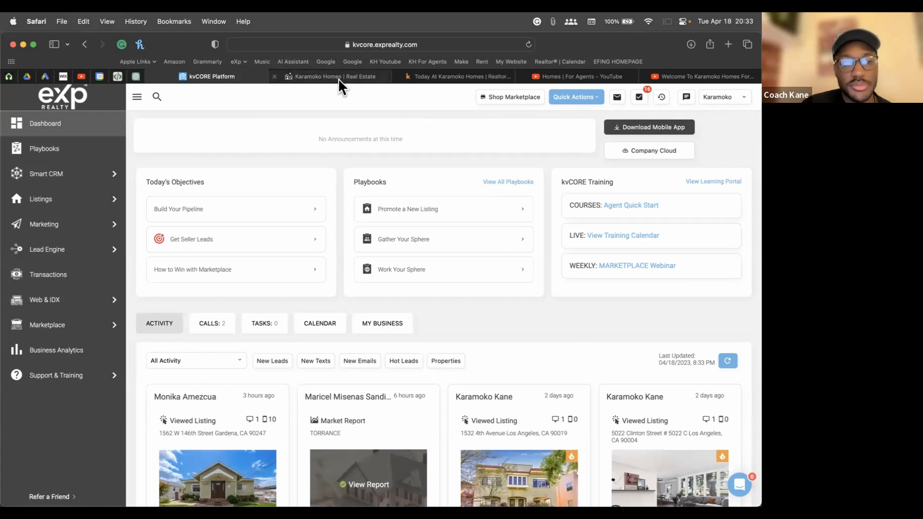
Open the Web & IDX website manager and look over its profile, template and website content sections
mouse_move(60, 218)
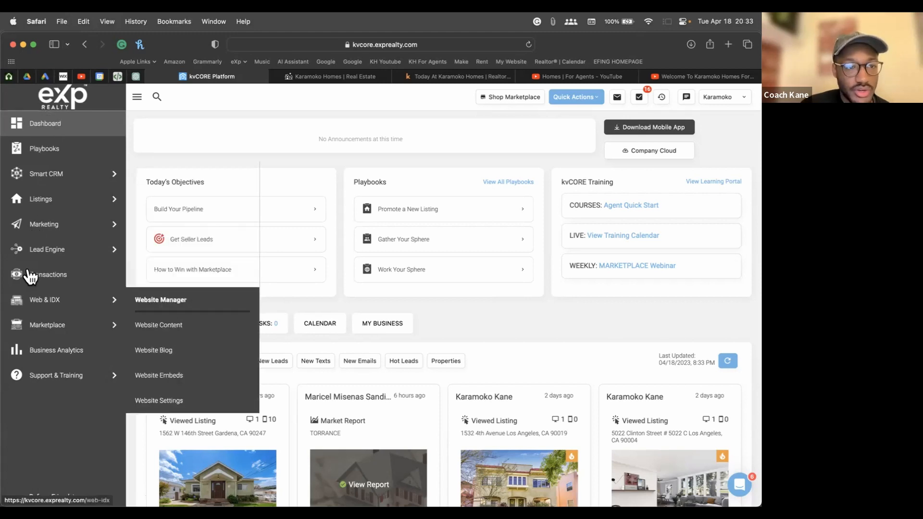
mouse_move(43, 308)
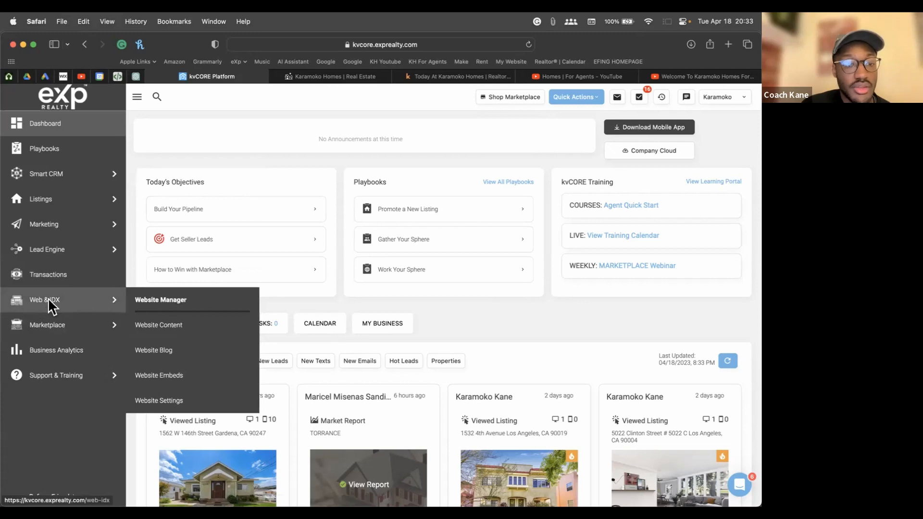
left_click(48, 298)
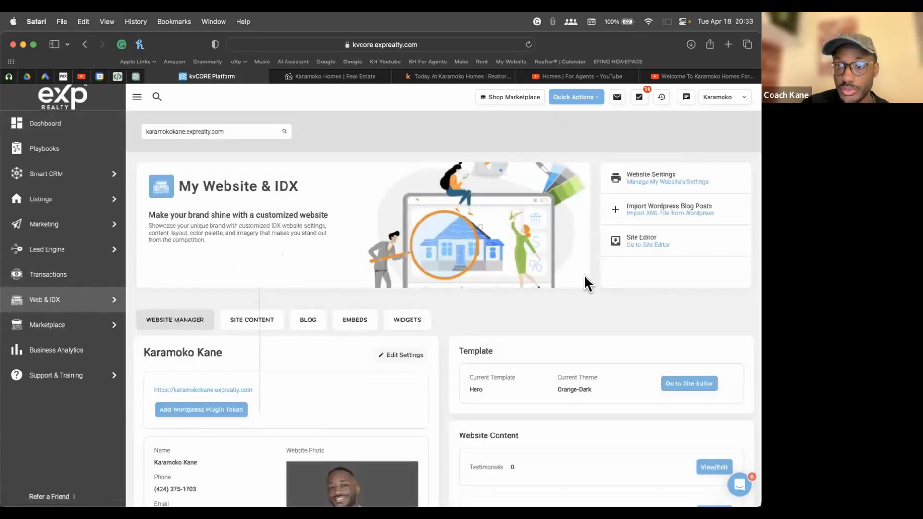
scroll(493, 198, "down", 2)
scroll(494, 195, "up", 1)
scroll(494, 195, "down", 3)
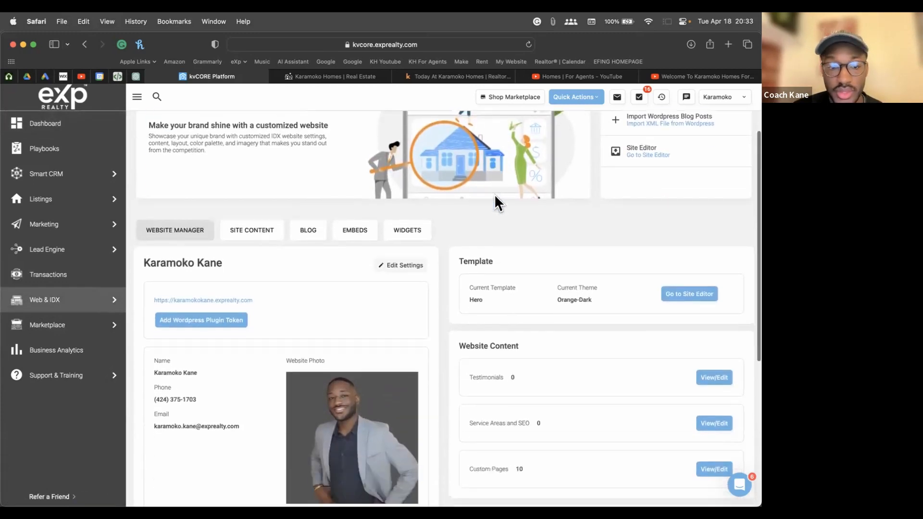
scroll(494, 194, "up", 3)
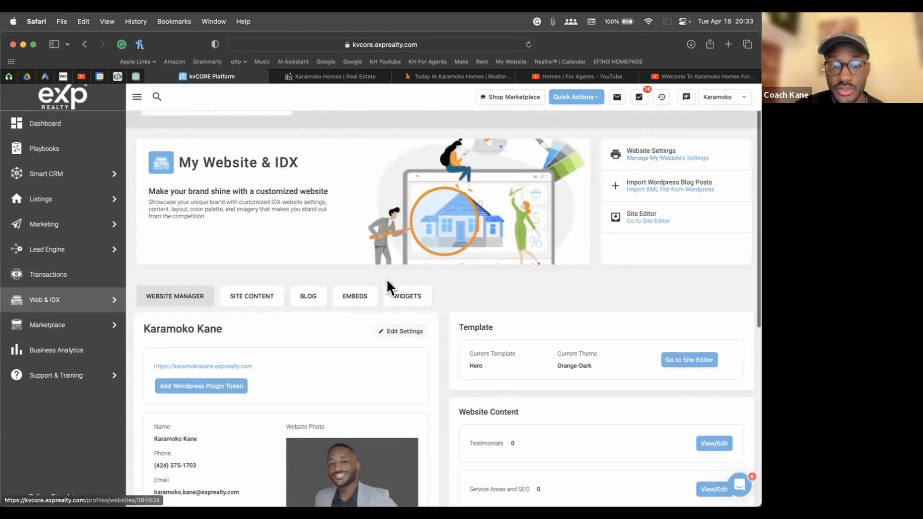
Open the website's Widgets section and review the My Homepage Widgets list
scroll(395, 259, "down", 2)
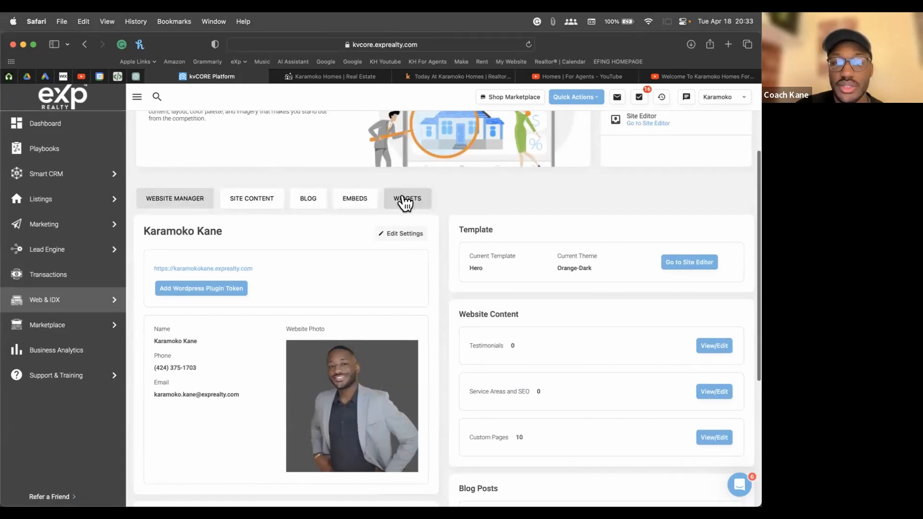
left_click(403, 200)
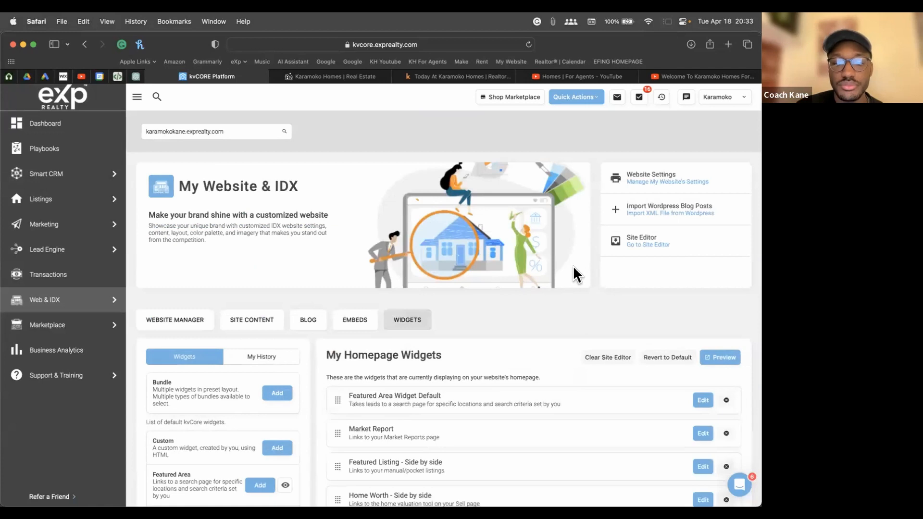
scroll(573, 265, "down", 3)
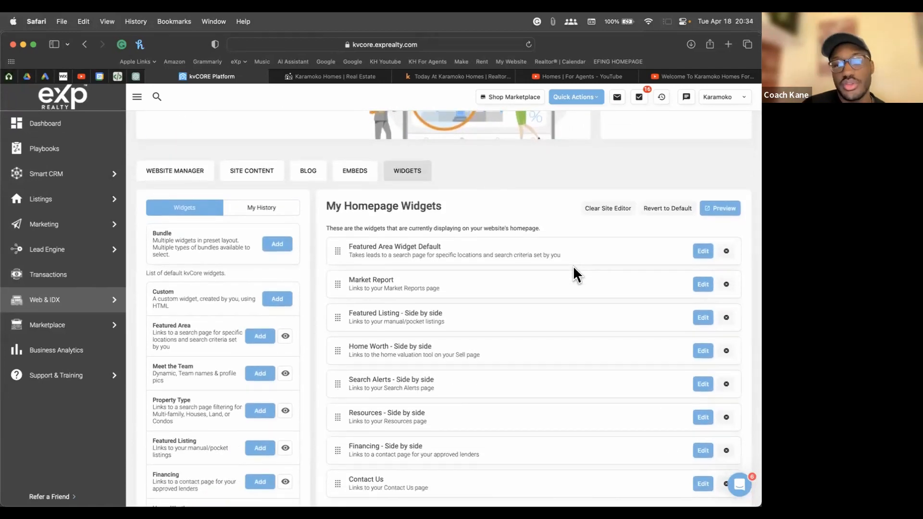
Compare the Featured Area entry in the homepage widget list with the Featured Areas section on the live website
scroll(523, 212, "down", 2)
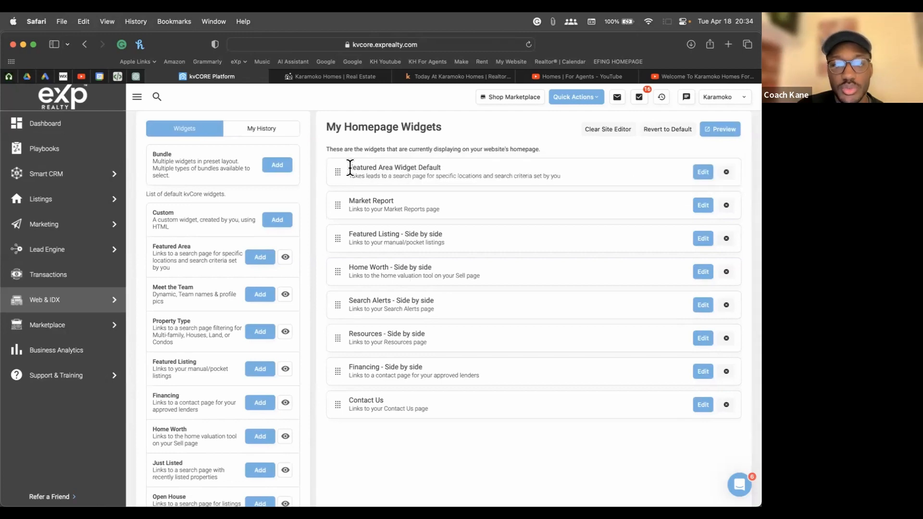
left_click(306, 74)
scroll(384, 255, "down", 8)
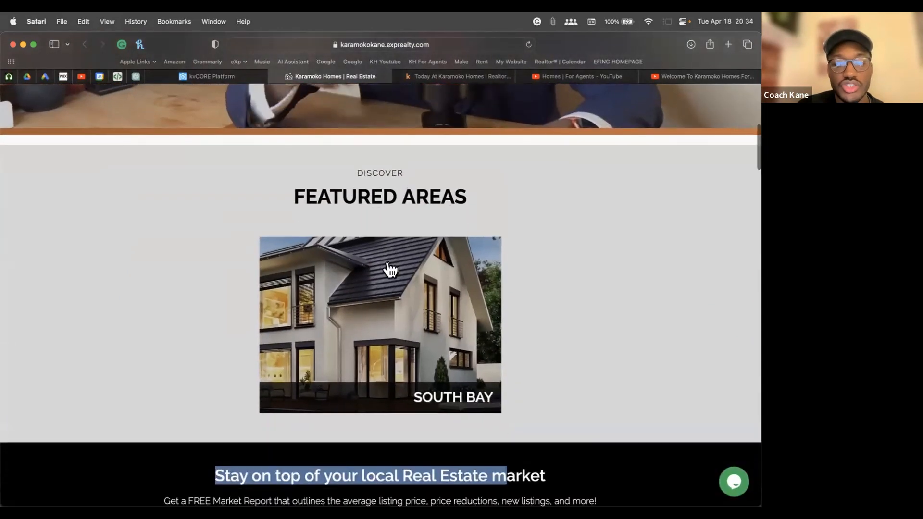
left_click(213, 77)
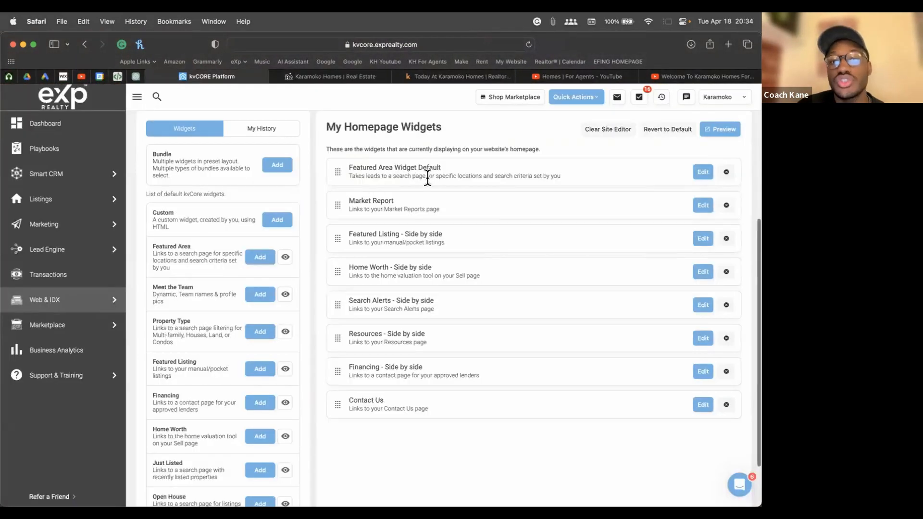
scroll(429, 207, "down", 2)
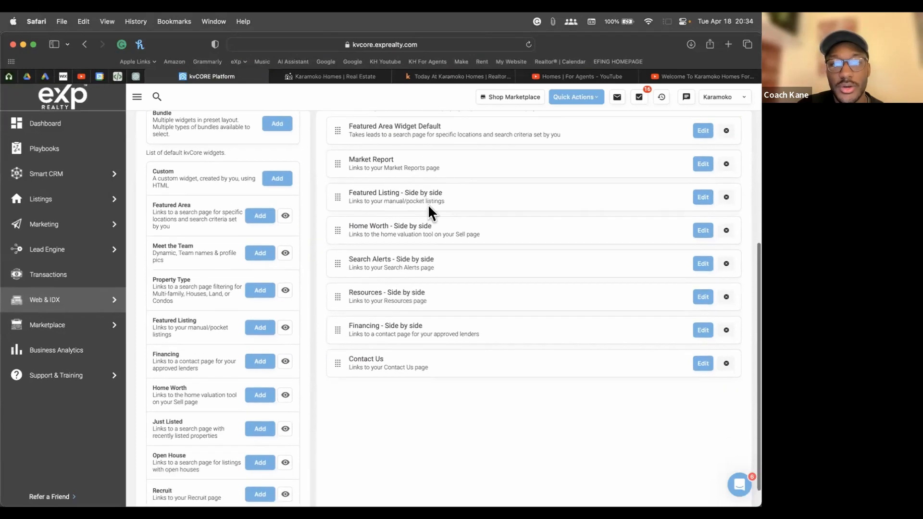
Compare the Market Report widget with the local real estate market section on the live website, and return to the widget list
left_click(313, 76)
scroll(348, 202, "down", 10)
left_click(309, 206)
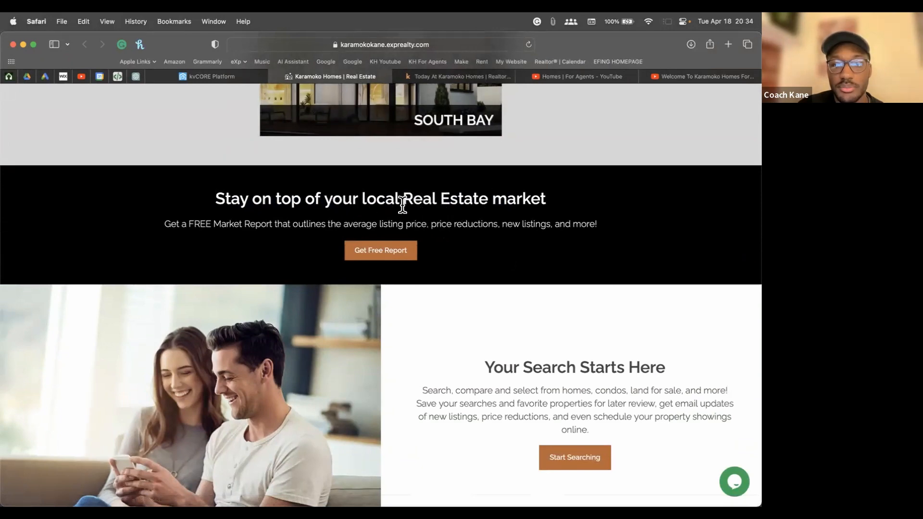
left_click_drag(400, 199, 536, 195)
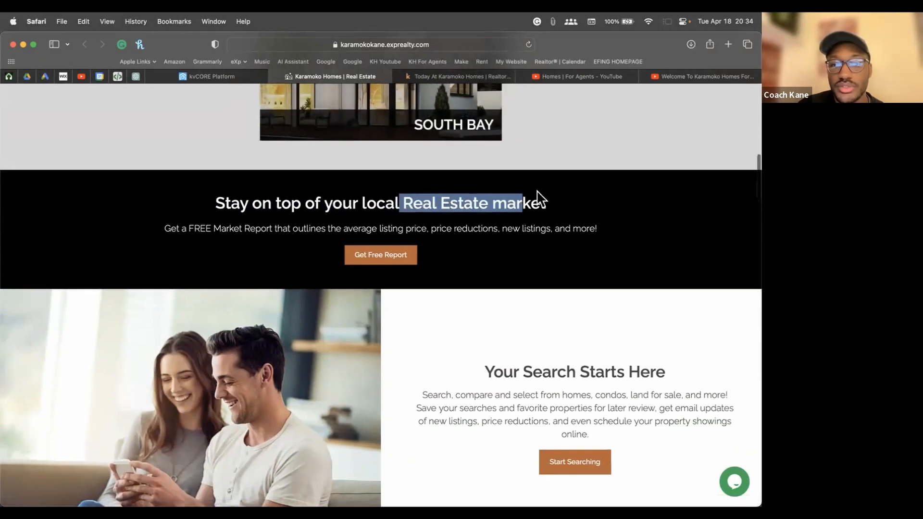
left_click(217, 73)
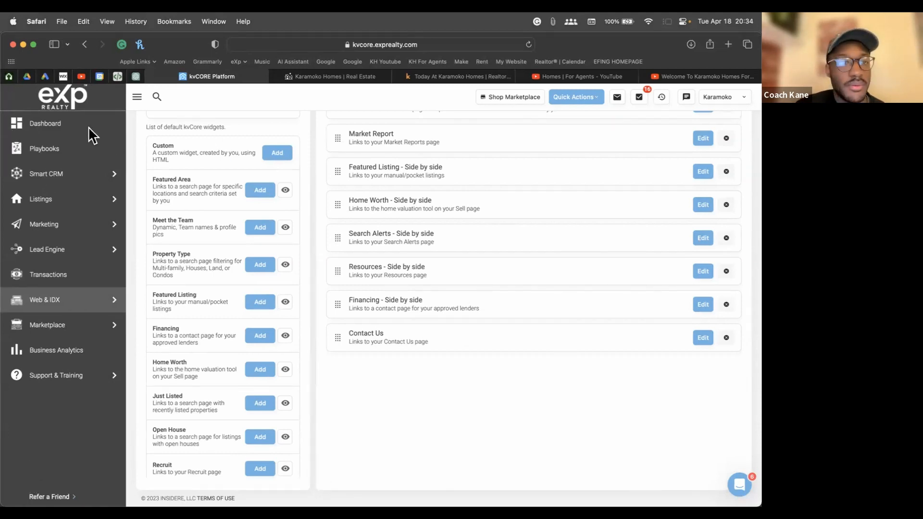
scroll(581, 198, "up", 3)
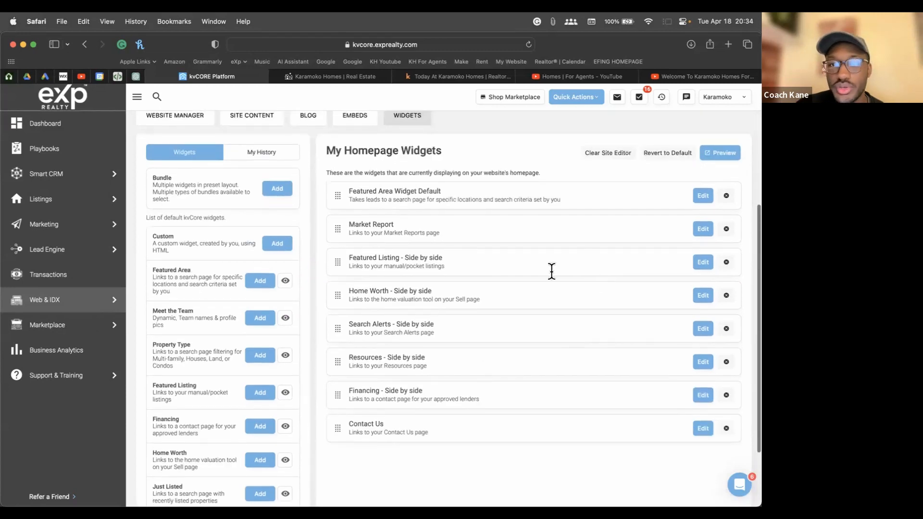
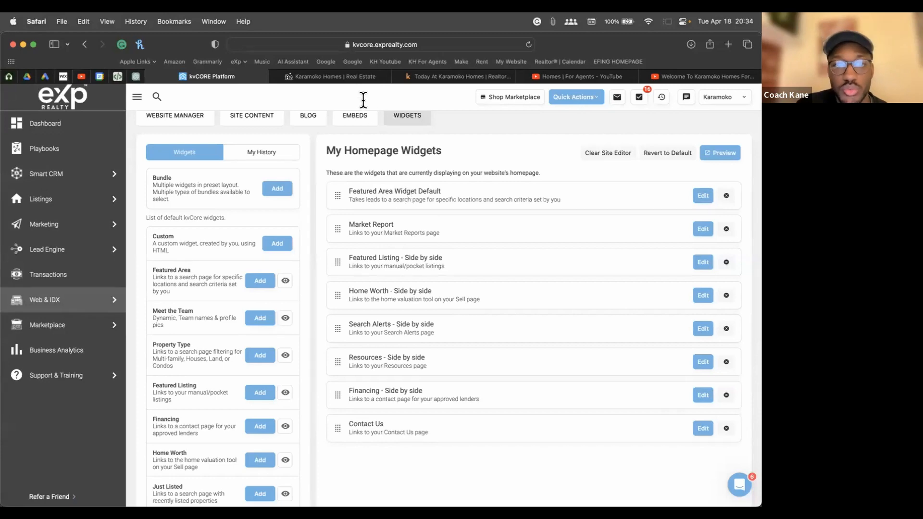
View the Featured Areas section with the South Bay tile on the live website again
left_click(349, 77)
scroll(406, 238, "up", 4)
scroll(407, 234, "up", 2)
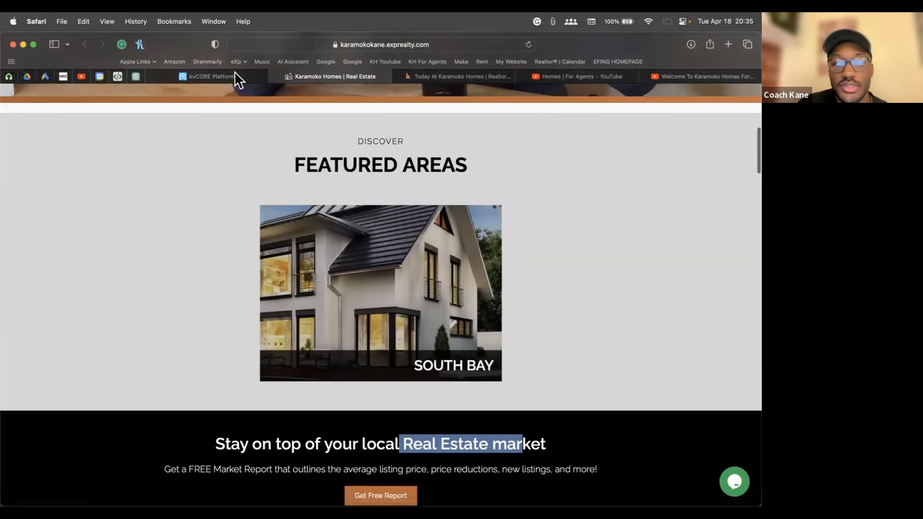
Remove the Featured Area Widget Default from My Homepage Widgets in kvCORE
left_click(197, 75)
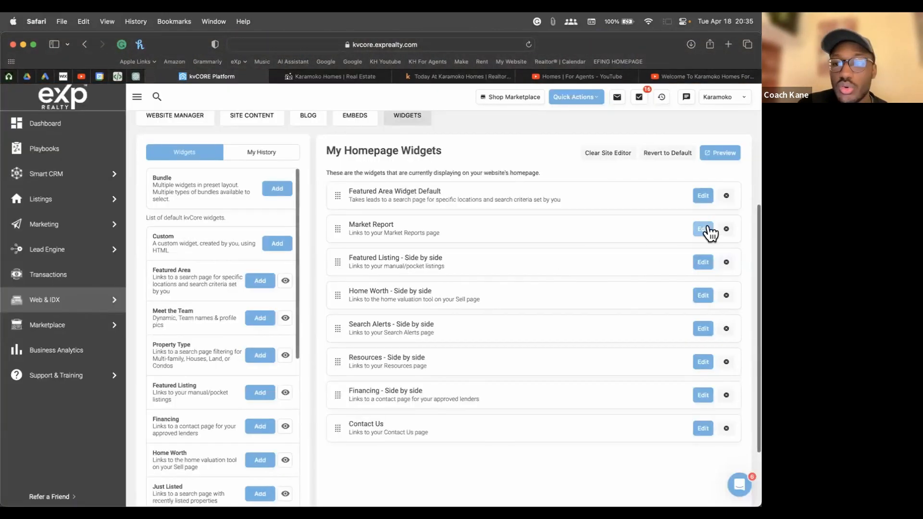
left_click(726, 198)
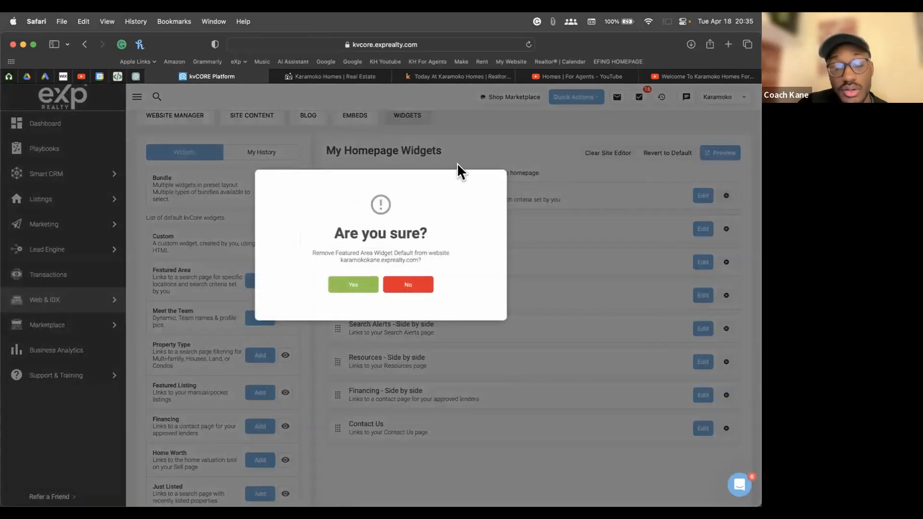
left_click(365, 286)
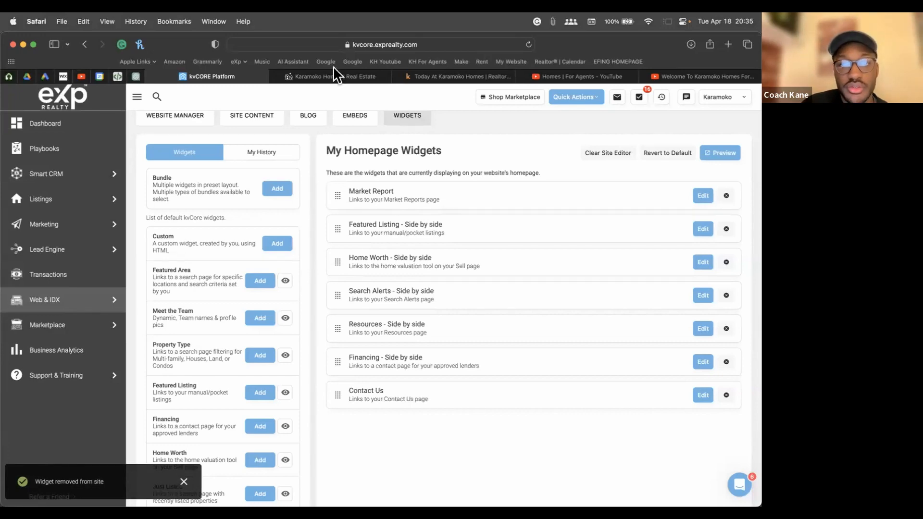
Reload the live website and check the homepage area between the hero video and the market report section
left_click(299, 75)
scroll(406, 211, "up", 2)
key("super+r")
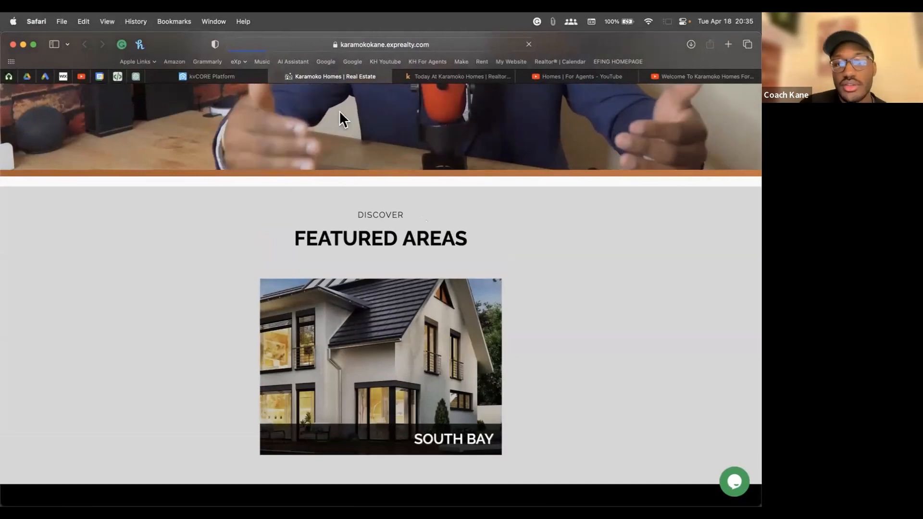
scroll(336, 287, "down", 4)
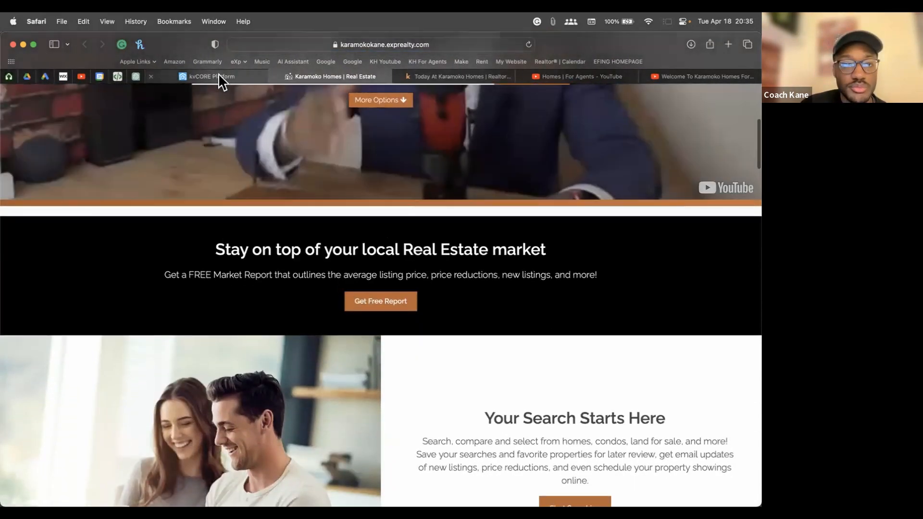
Return to kvCORE, look over the list of default widgets and preview the Featured Area widget
left_click(219, 76)
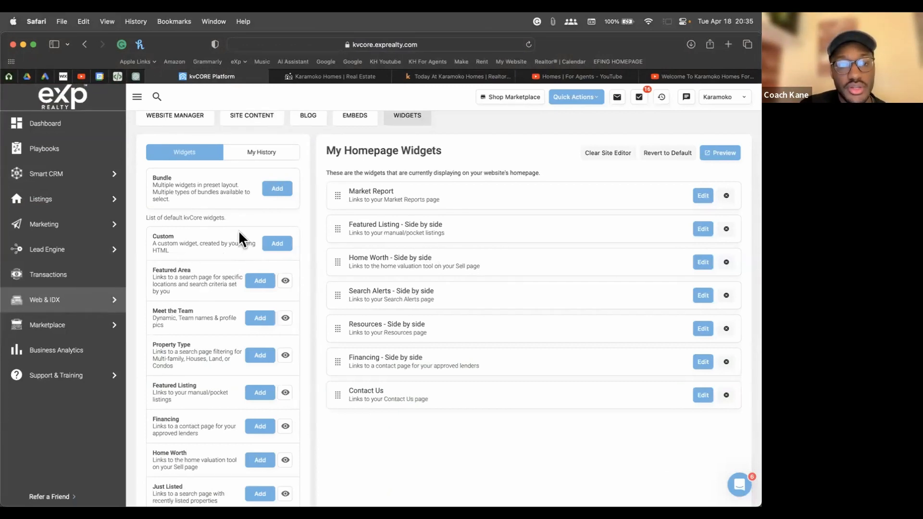
scroll(197, 289, "down", 2)
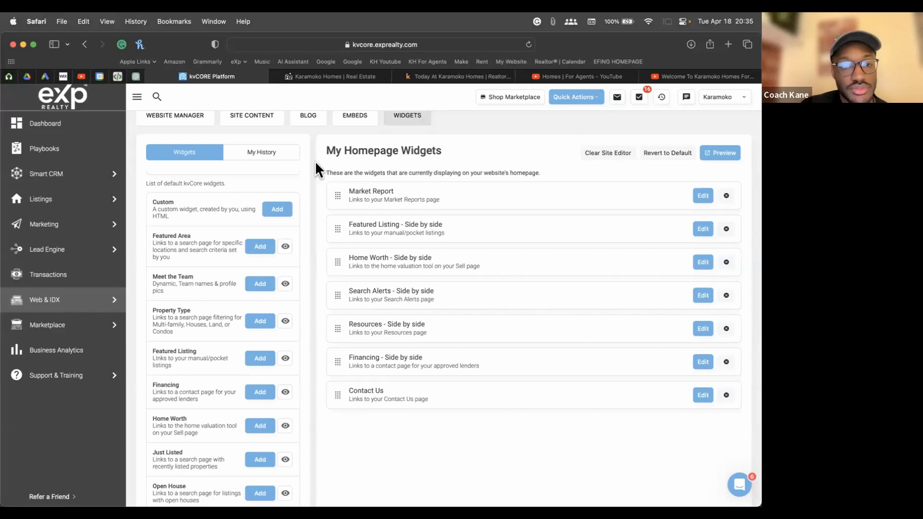
scroll(159, 241, "up", 2)
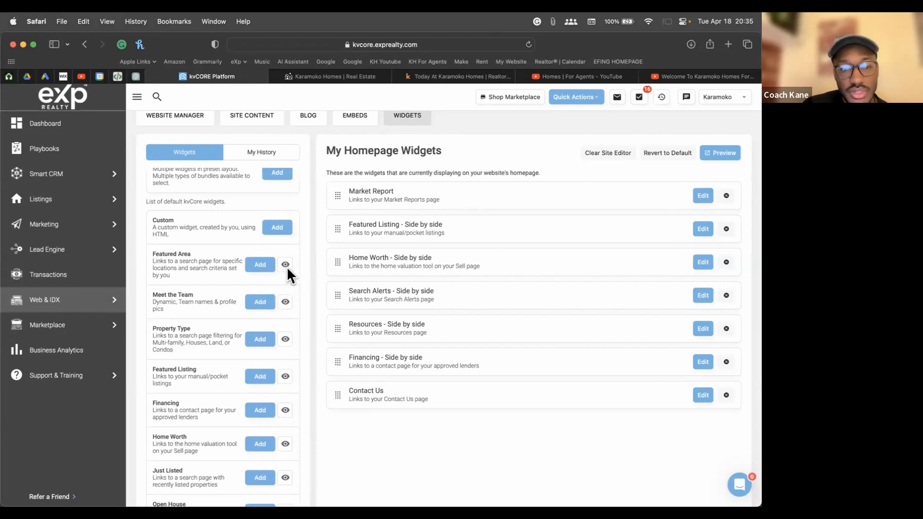
scroll(285, 264, "up", 5)
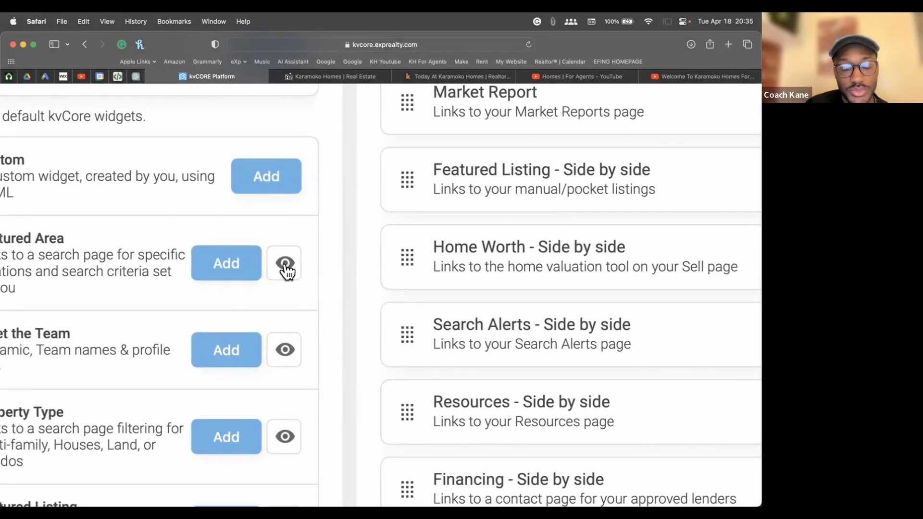
scroll(286, 271, "down", 5)
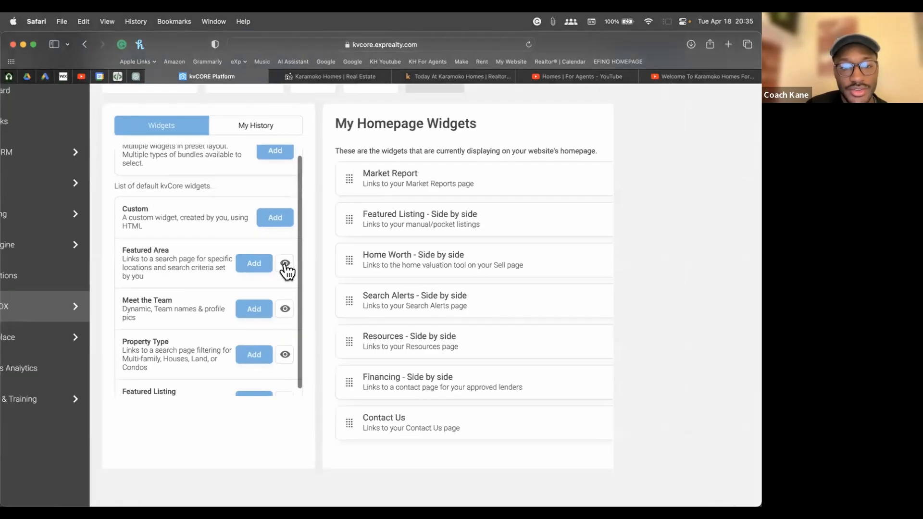
scroll(286, 271, "down", 3)
left_click(285, 265)
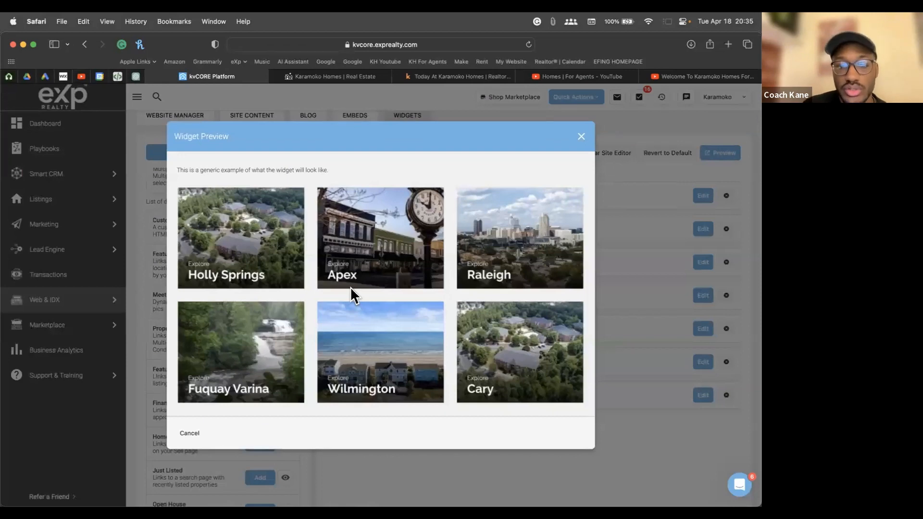
left_click(581, 140)
Preview the Meet the Team widget and close its preview
scroll(188, 229, "down", 2)
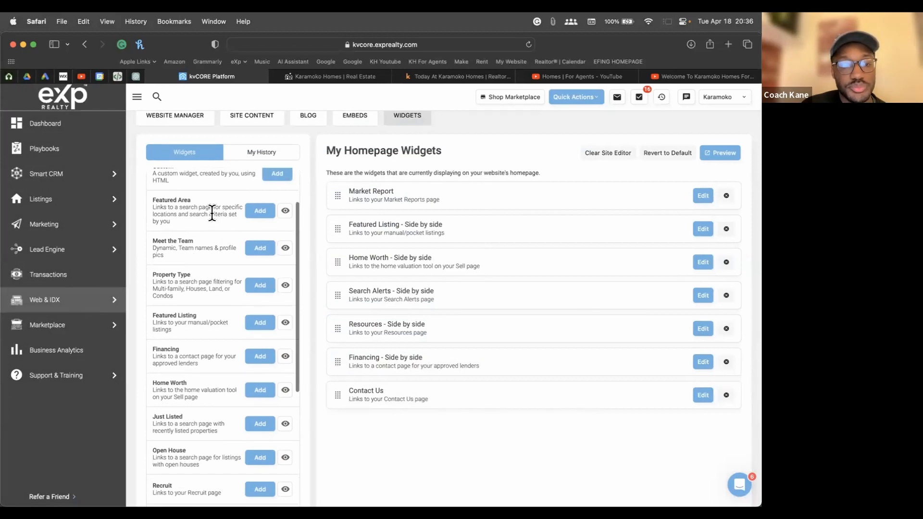
left_click(286, 248)
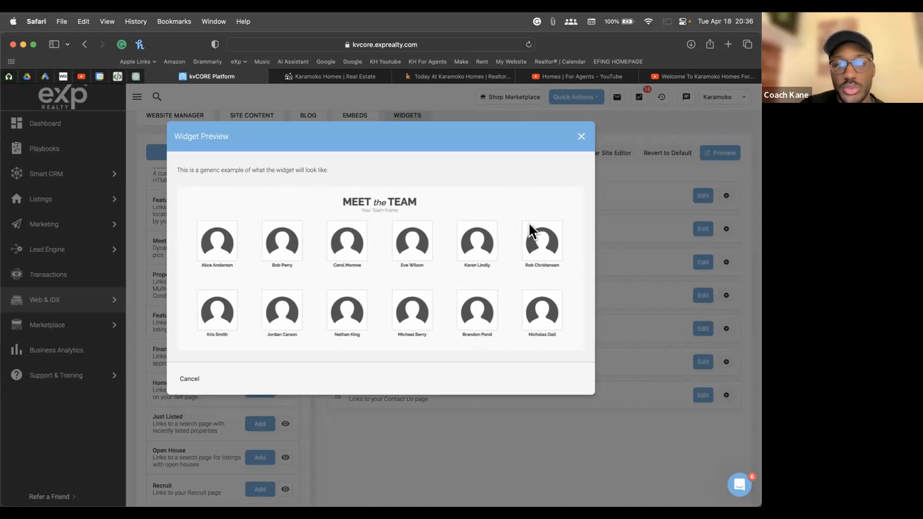
left_click(581, 137)
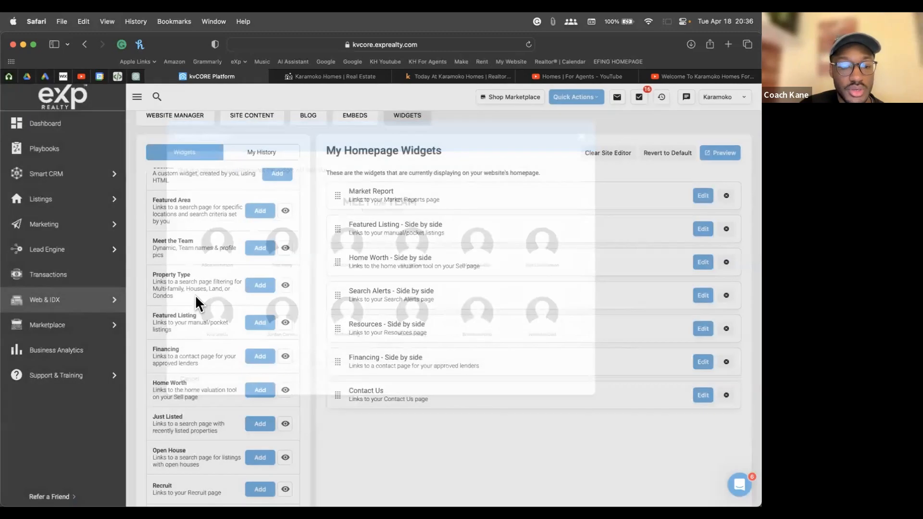
Look further through the default widgets and preview the Blog Posts widget
scroll(195, 296, "down", 5)
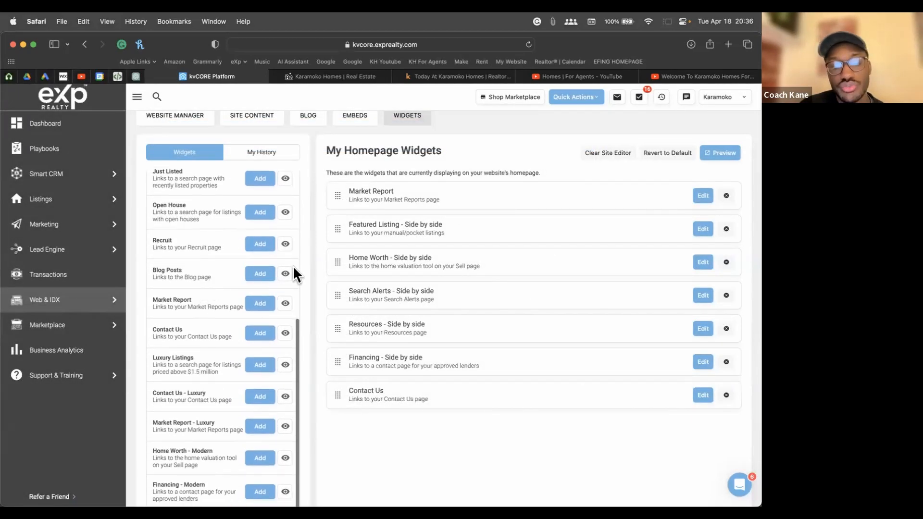
scroll(322, 265, "down", 3)
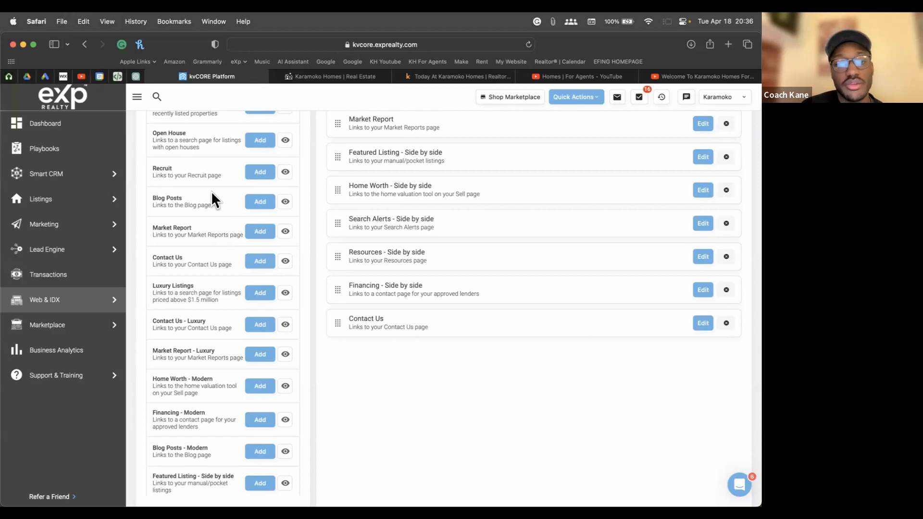
left_click_drag(151, 198, 193, 202)
scroll(263, 212, "down", 1)
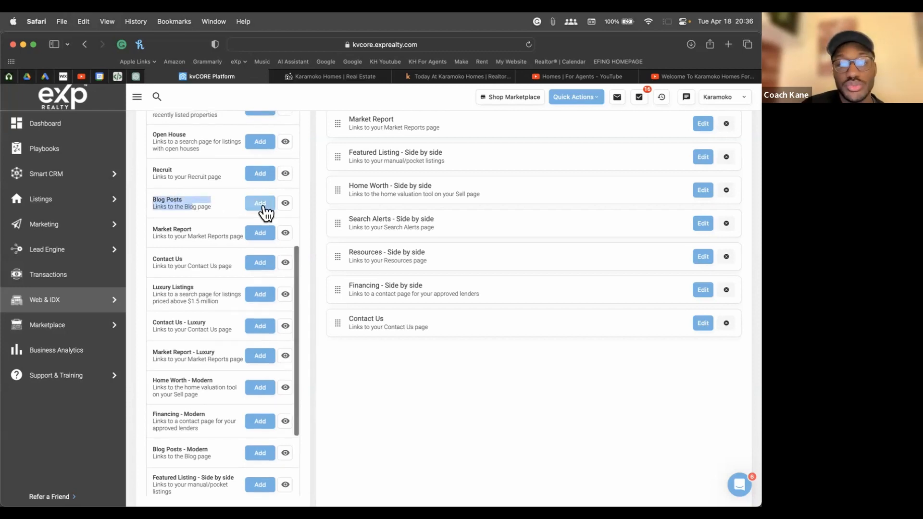
left_click(285, 203)
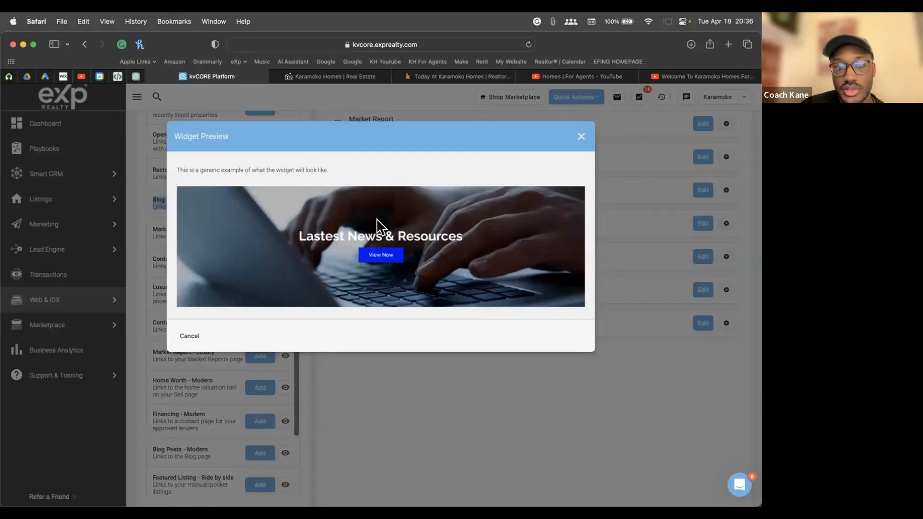
left_click(581, 137)
Preview the Luxury Listings widget and add it to My Homepage Widgets
mouse_move(96, 224)
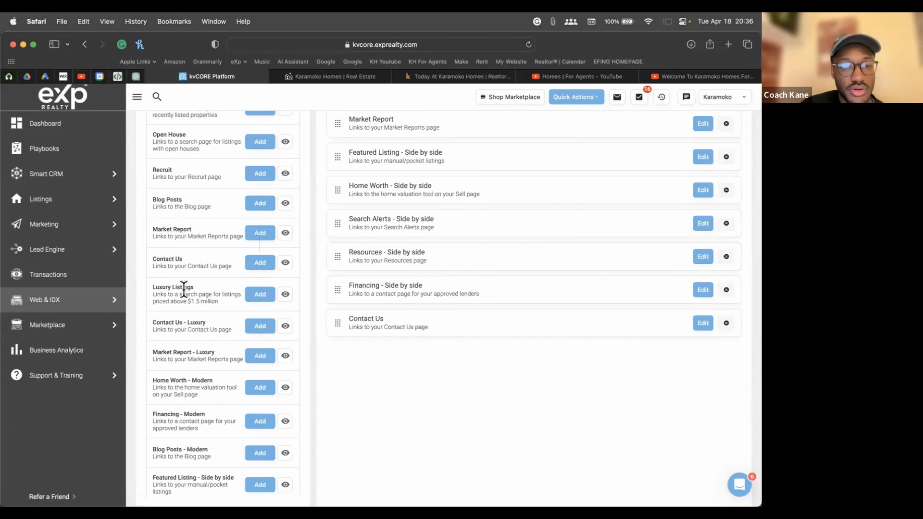
scroll(183, 288, "down", 3)
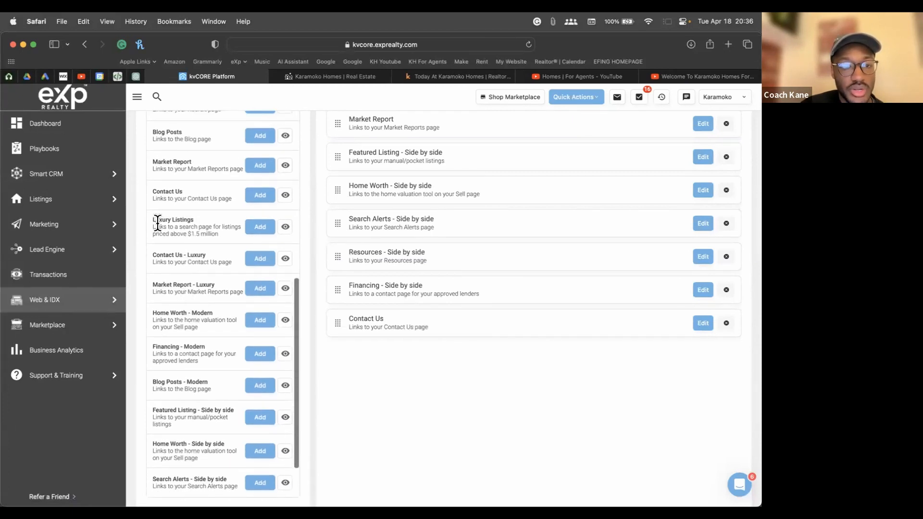
left_click_drag(152, 219, 207, 217)
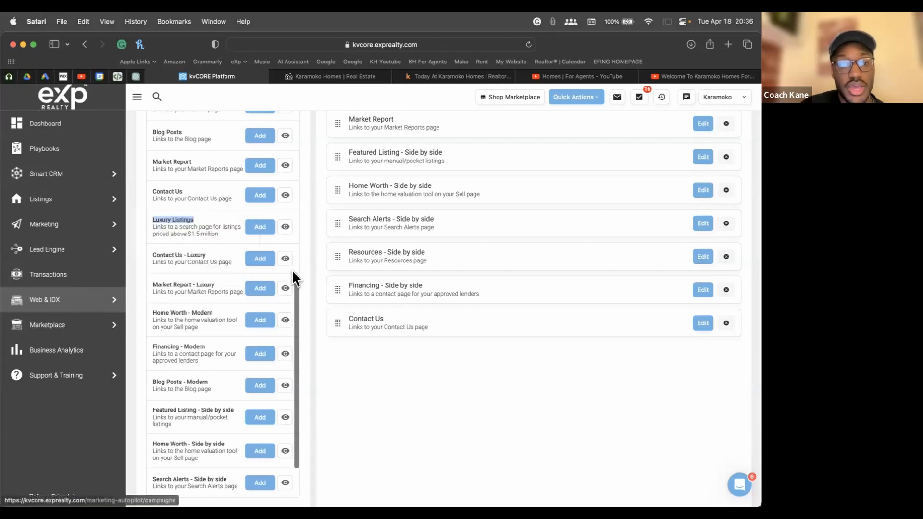
left_click(285, 228)
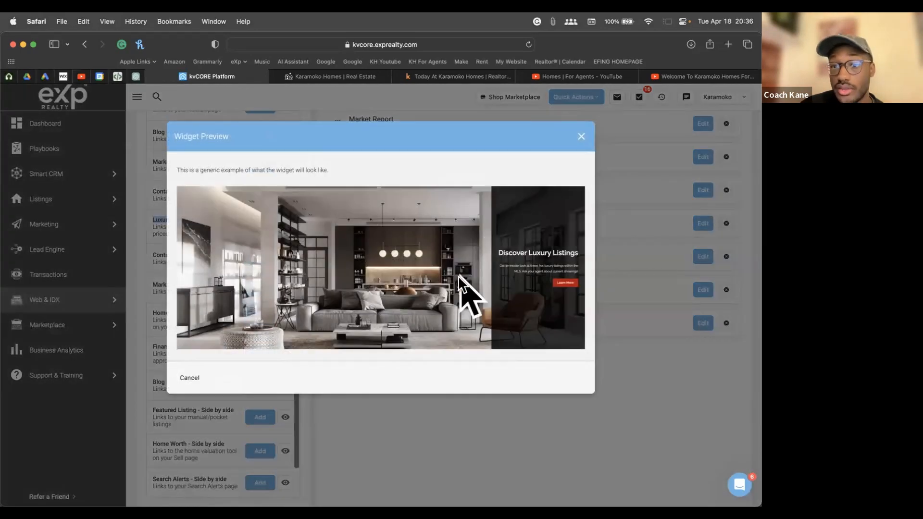
left_click(581, 140)
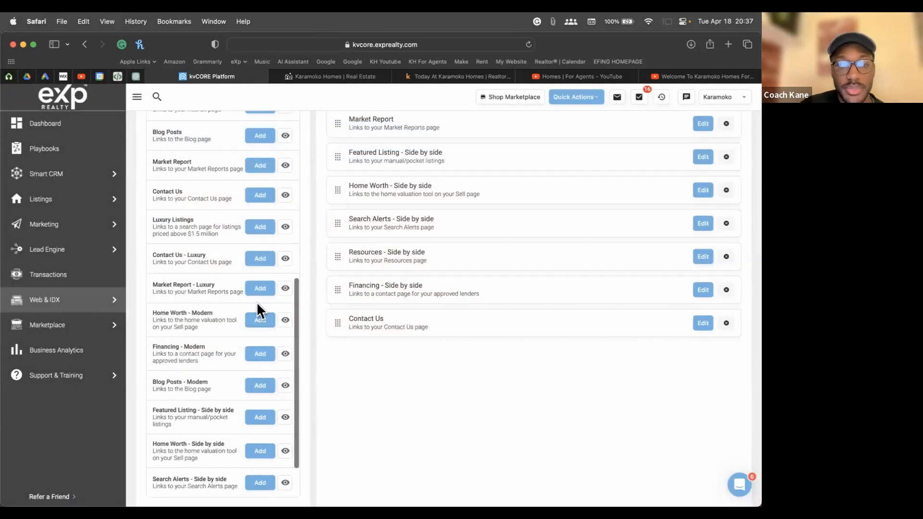
scroll(454, 261, "up", 2)
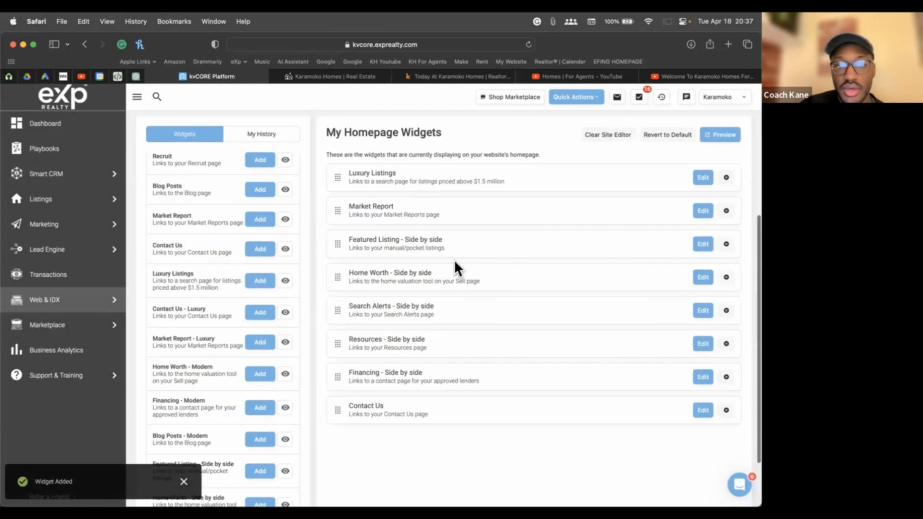
scroll(454, 260, "up", 1)
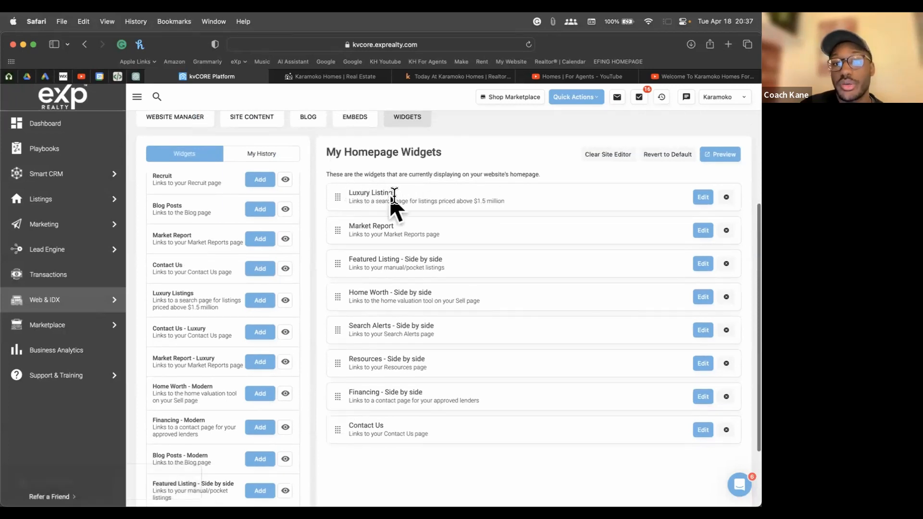
Look further through the default widgets, preview the Home Worth - Side by side widget and close its preview
scroll(194, 279, "down", 5)
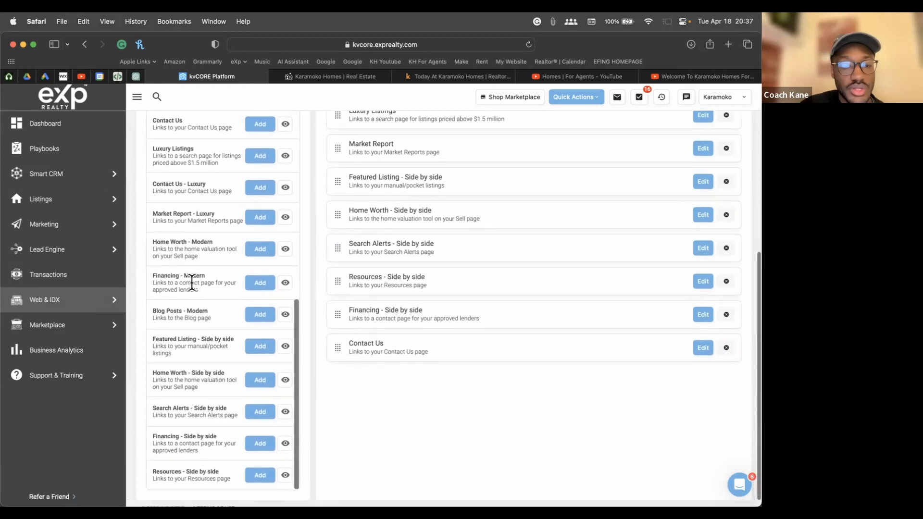
scroll(190, 285, "down", 1)
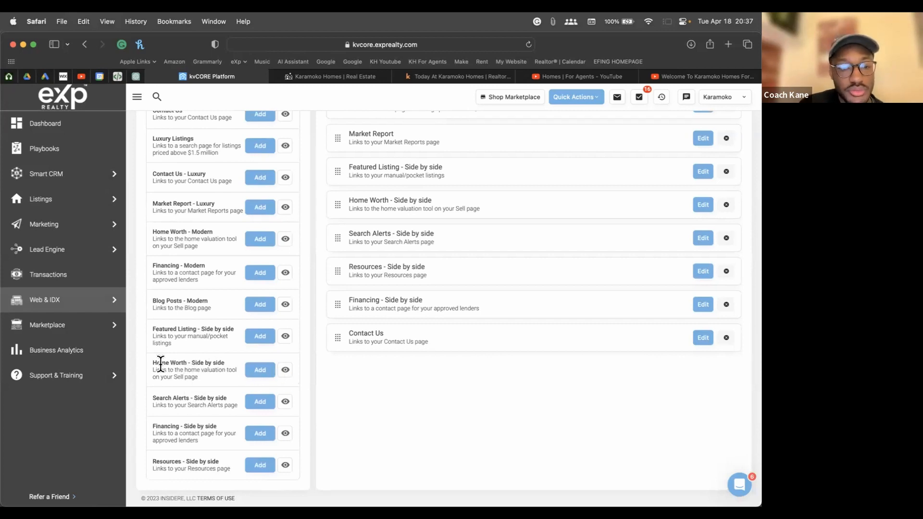
left_click_drag(157, 363, 214, 364)
scroll(215, 364, "up", 1)
left_click(215, 368)
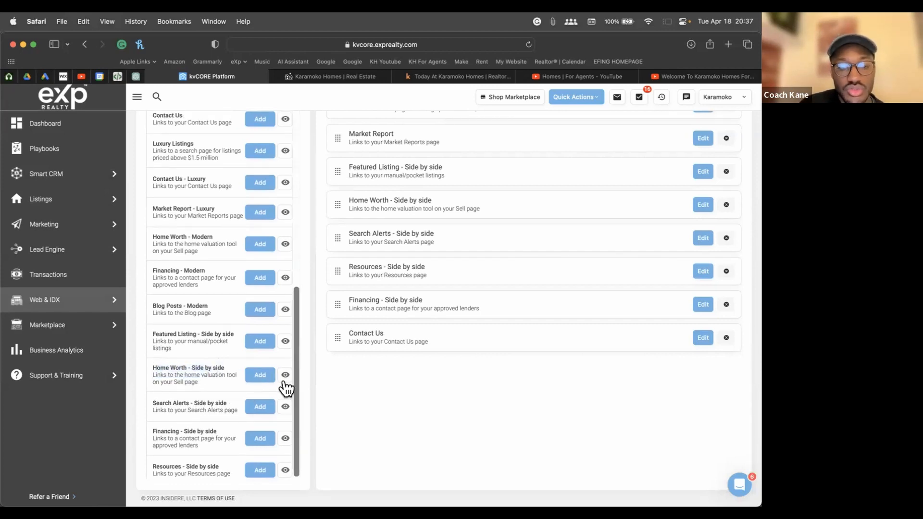
left_click(286, 376)
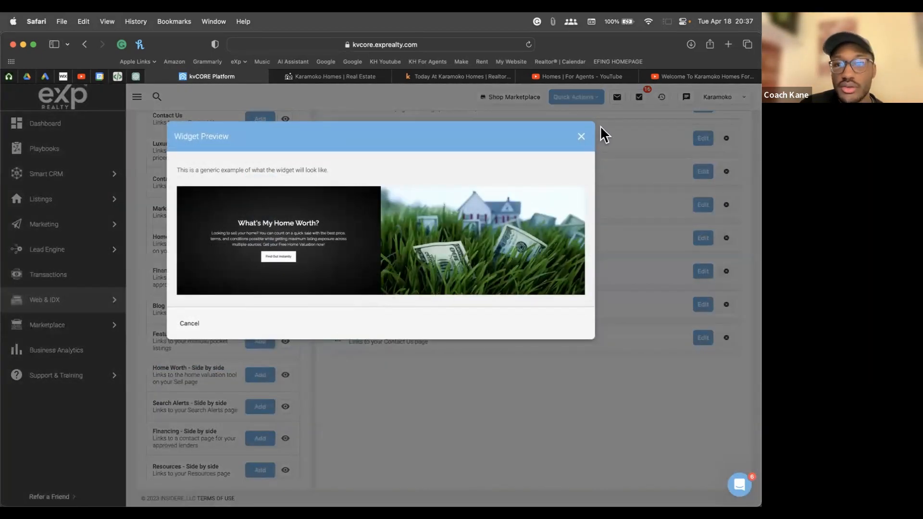
left_click(581, 137)
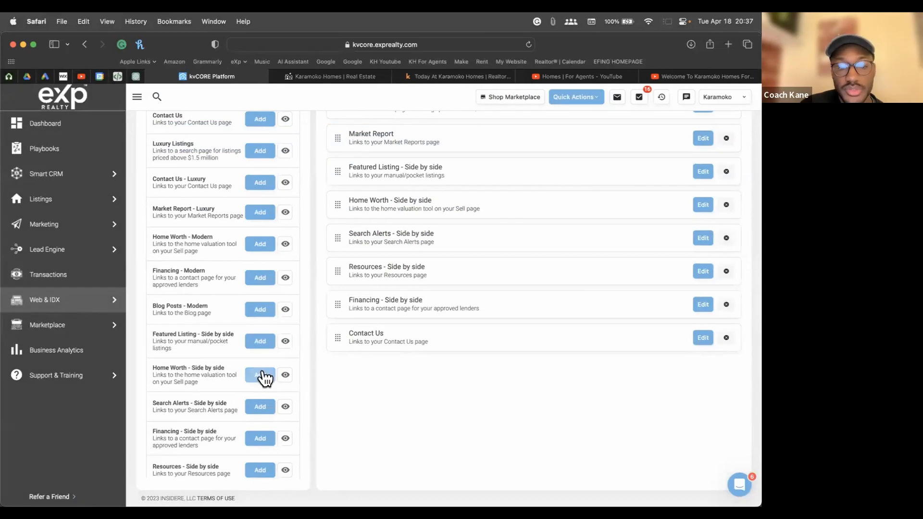
Try to add the Home Worth - Side by side widget to the homepage and decline the duplicate-name confirmation
left_click(260, 375)
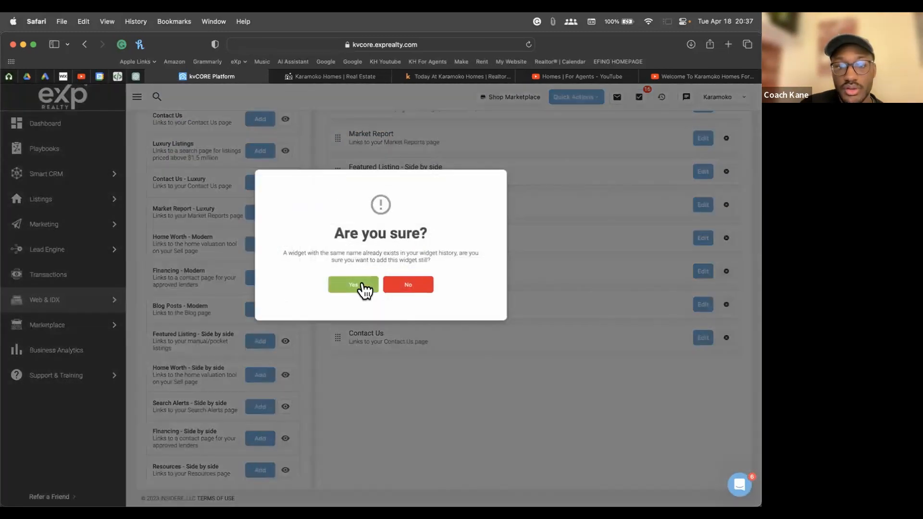
left_click_drag(315, 253, 417, 253)
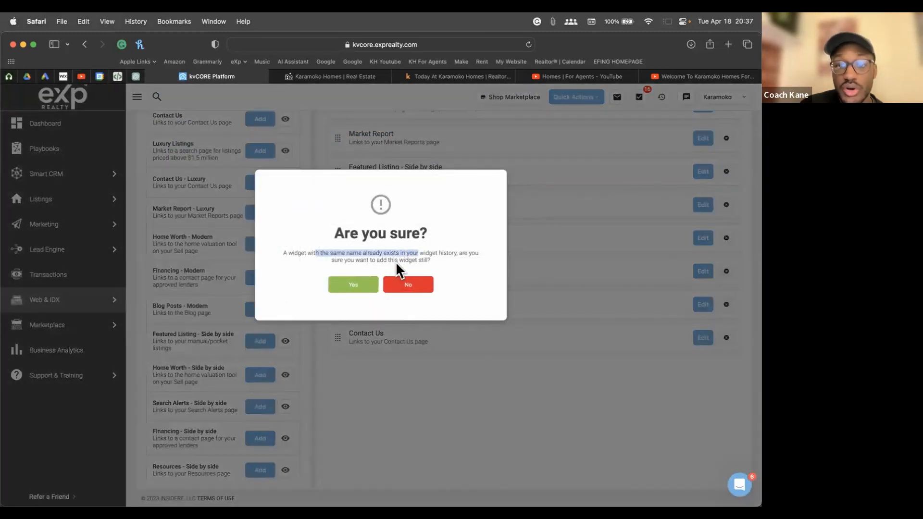
left_click(413, 287)
Preview the Market Report - Luxury widget and close its preview
scroll(200, 269, "up", 1)
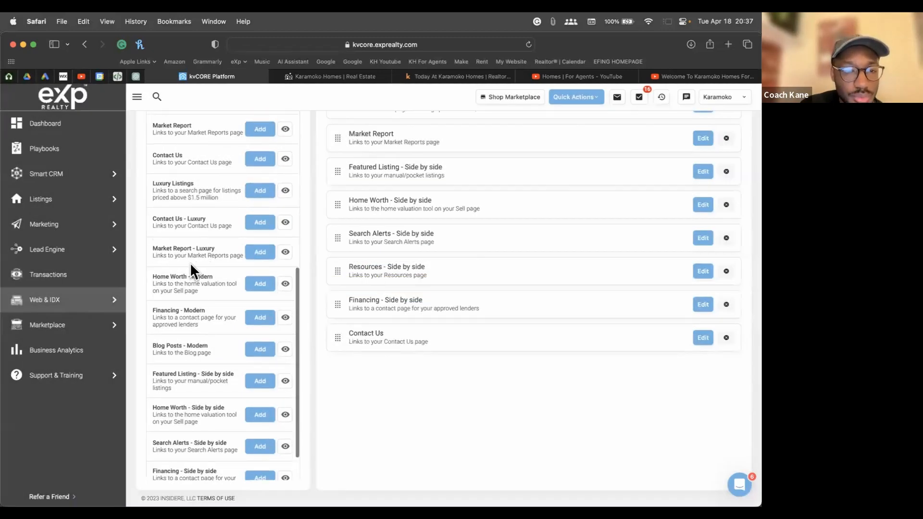
scroll(156, 252, "up", 1)
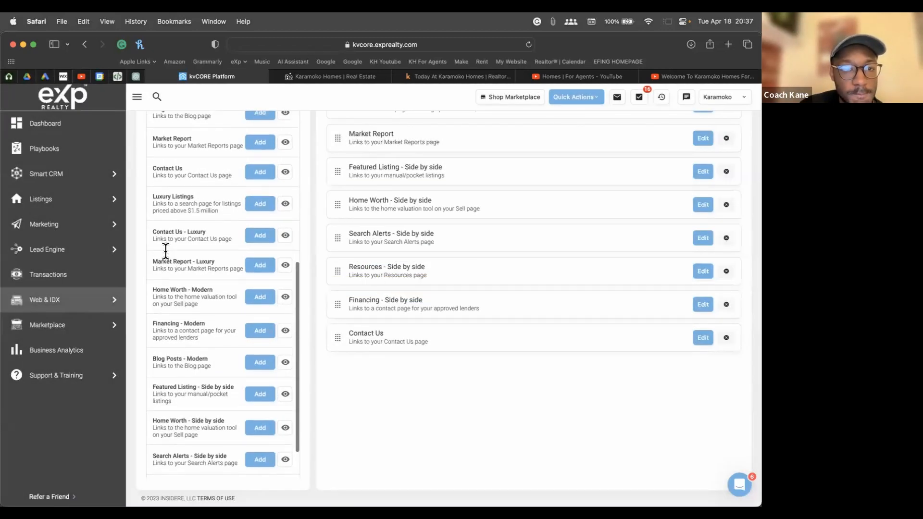
left_click(285, 266)
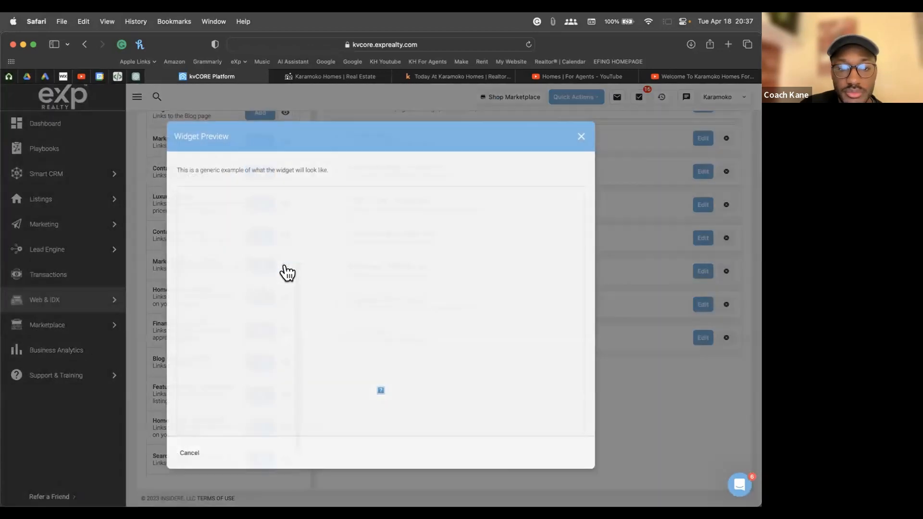
left_click(192, 454)
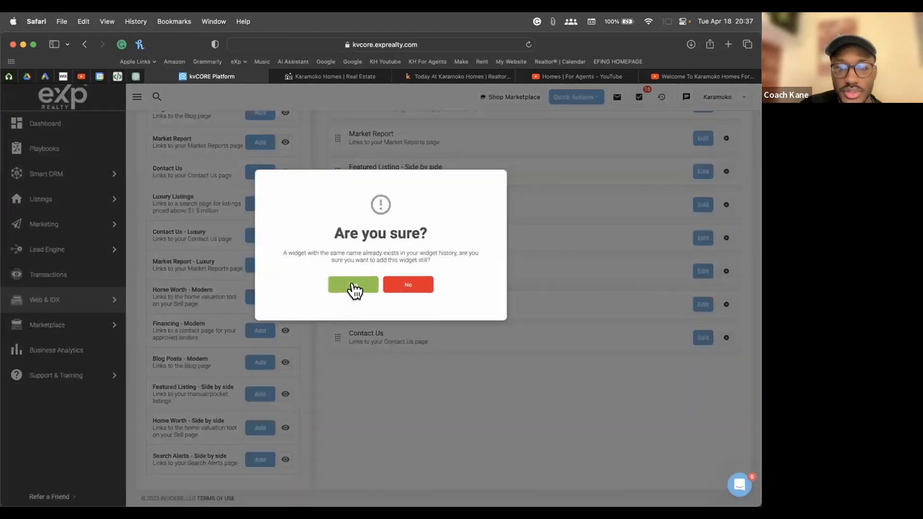
Decline adding the duplicate widget, preview the Just Listed widget, and add it to the homepage widgets
left_click(418, 285)
scroll(229, 195, "up", 5)
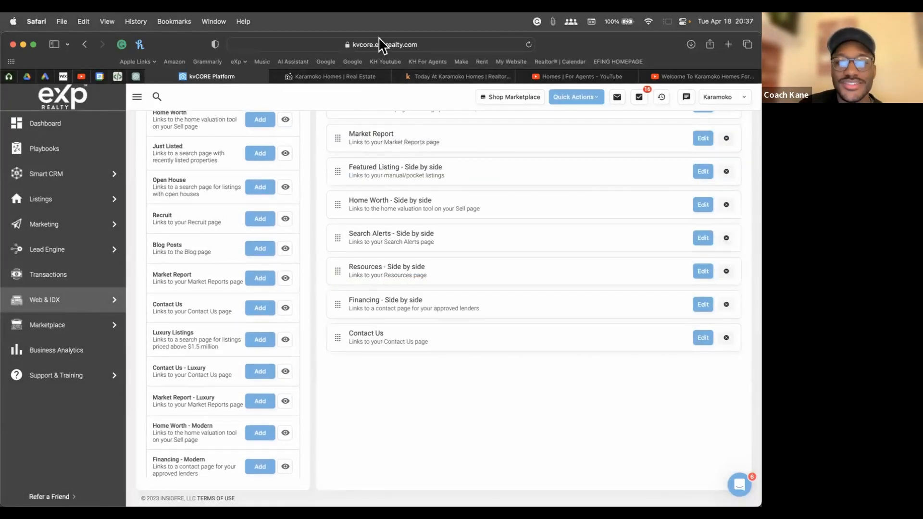
scroll(186, 177, "up", 3)
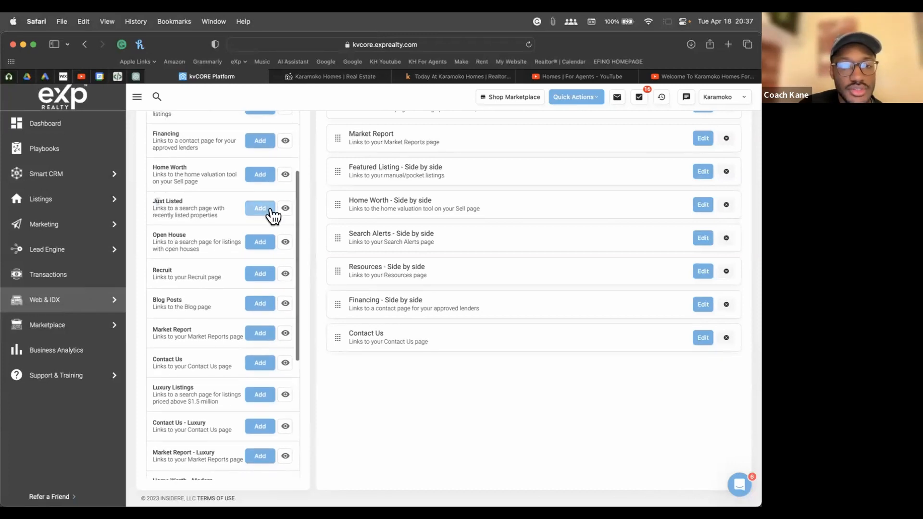
left_click(284, 207)
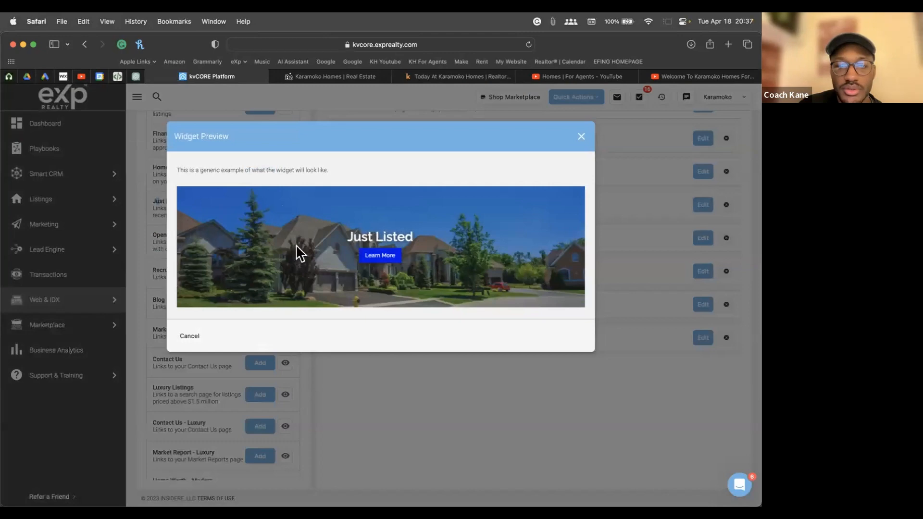
left_click(581, 137)
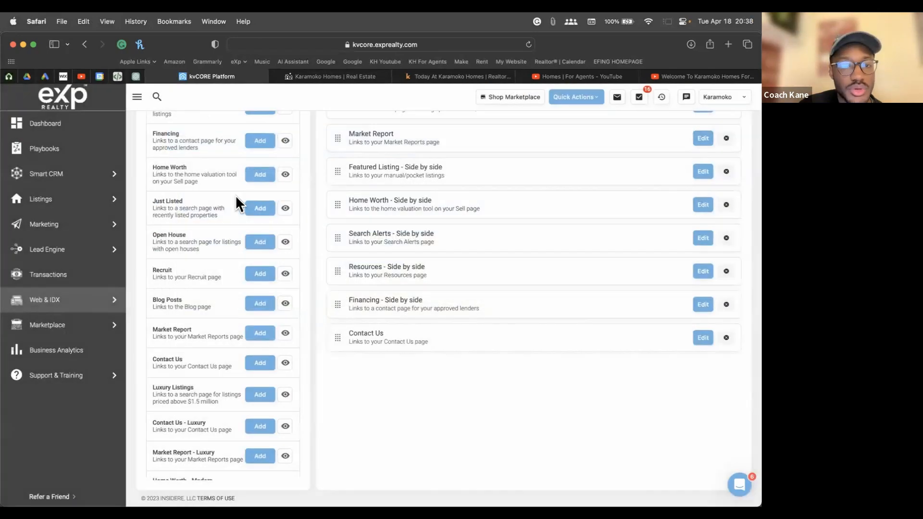
left_click(259, 210)
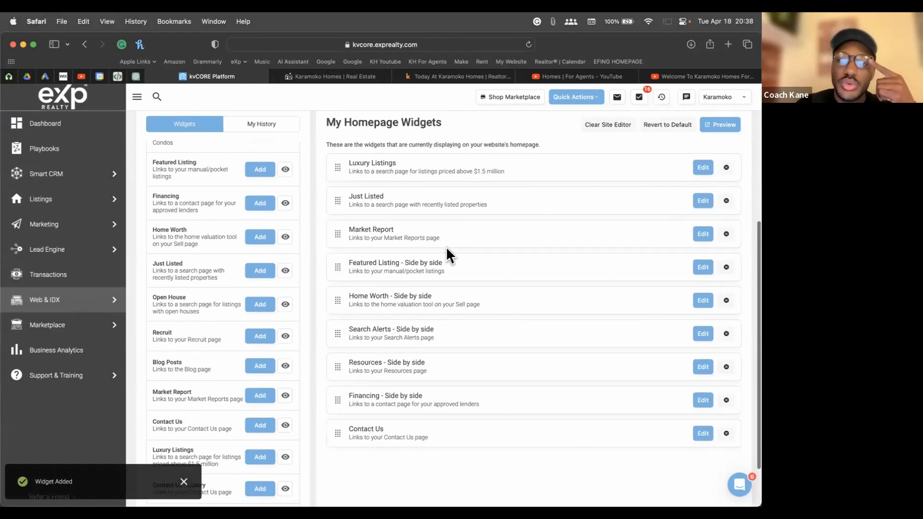
left_click_drag(354, 165, 379, 184)
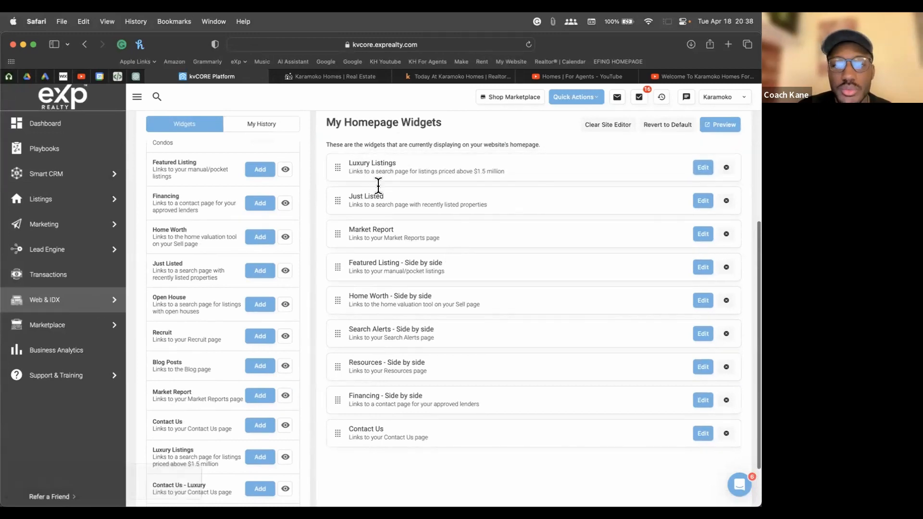
Reload the live website and examine how the Luxury Listings and Just Listed sections look on its homepage
left_click(338, 75)
scroll(395, 211, "up", 6)
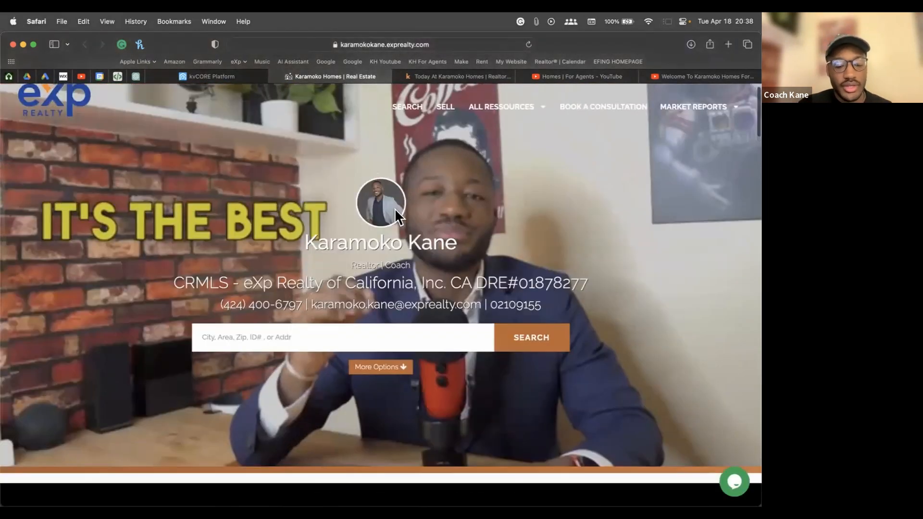
left_click(529, 45)
scroll(555, 258, "down", 5)
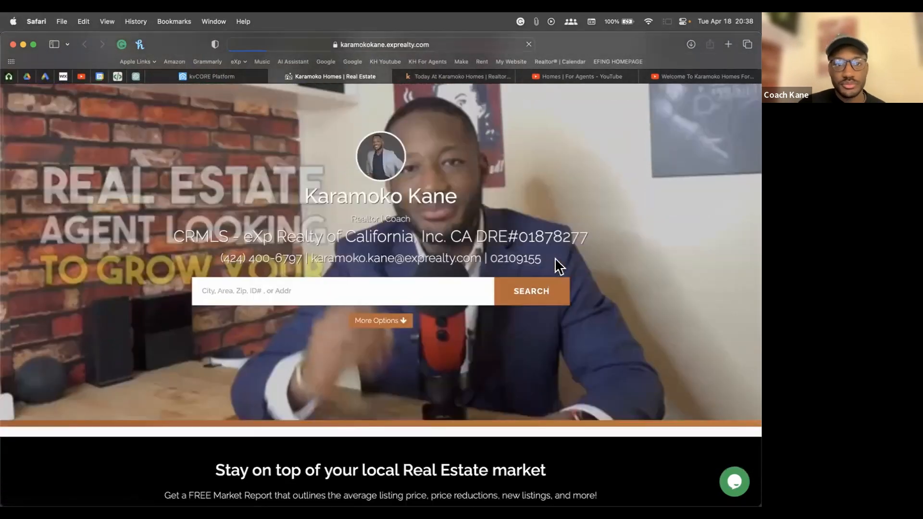
scroll(554, 258, "down", 6)
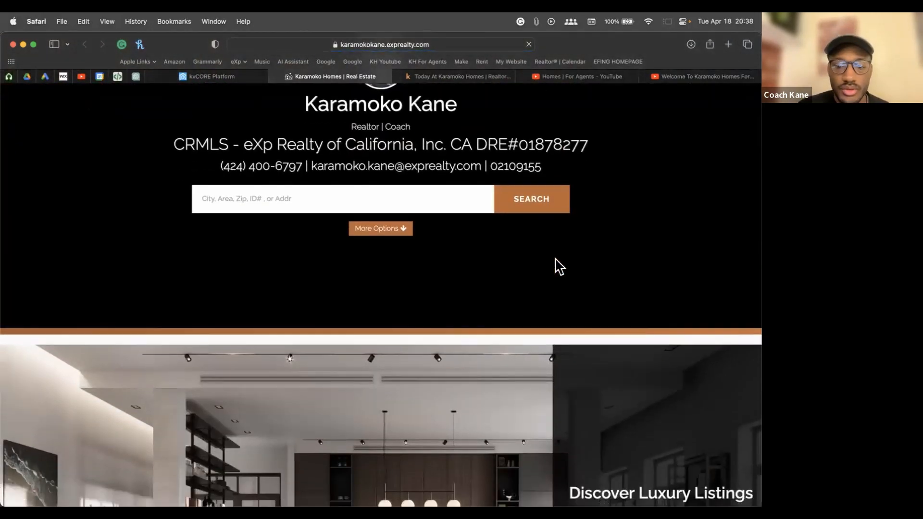
scroll(630, 379, "down", 2)
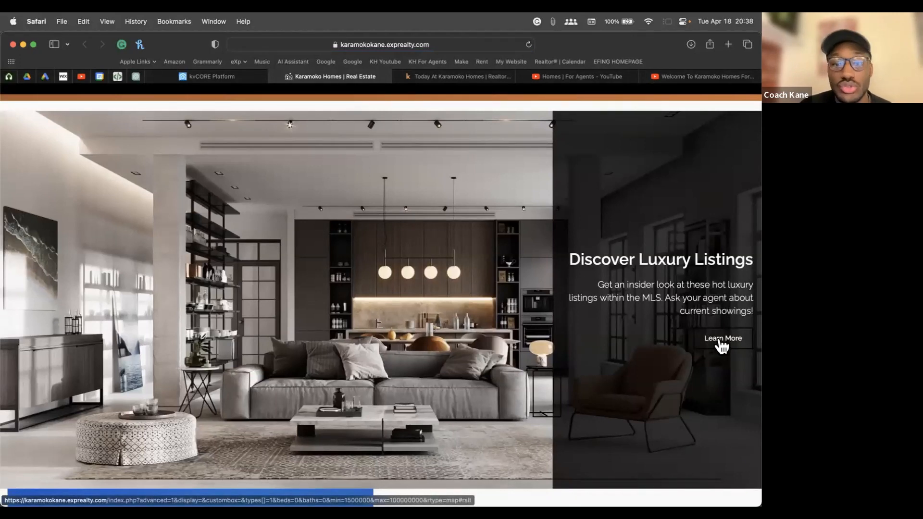
scroll(656, 337, "down", 5)
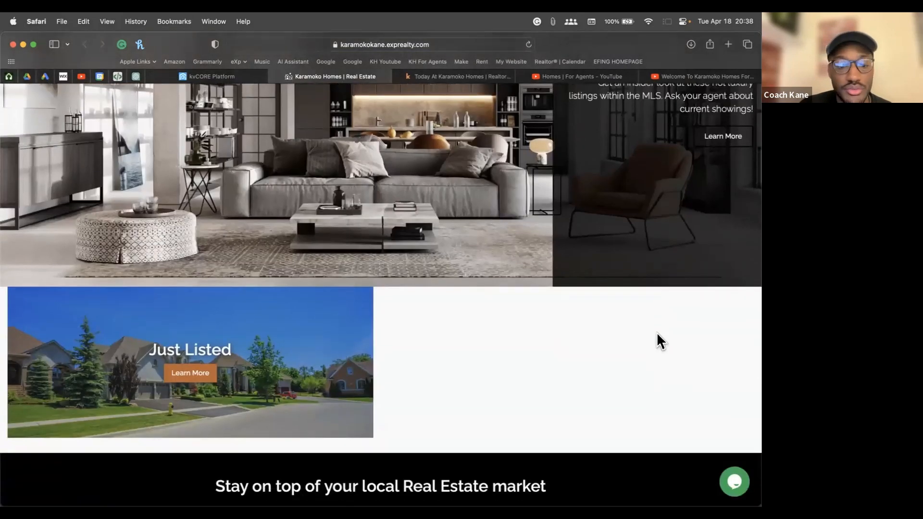
scroll(656, 332, "down", 3)
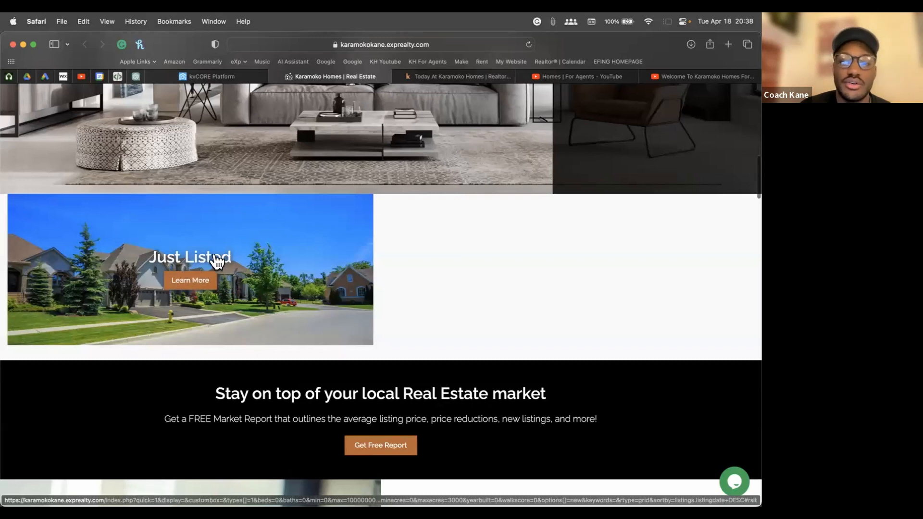
scroll(339, 274, "up", 1)
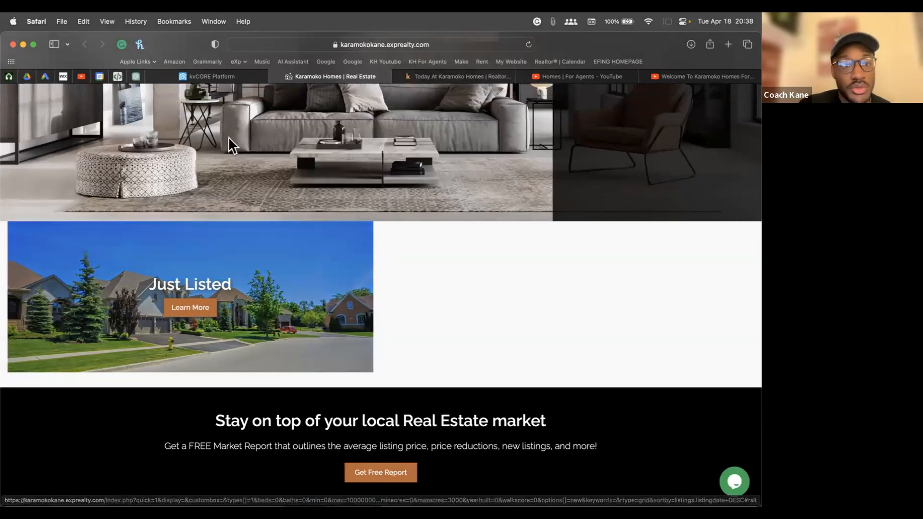
Return to the kvCORE Platform and remove the Just Listed widget from the homepage widgets
left_click(229, 73)
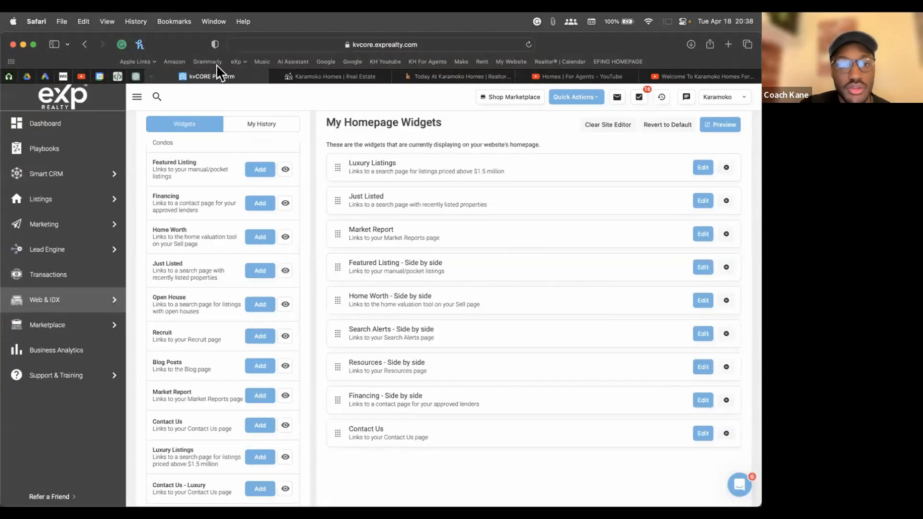
left_click(726, 202)
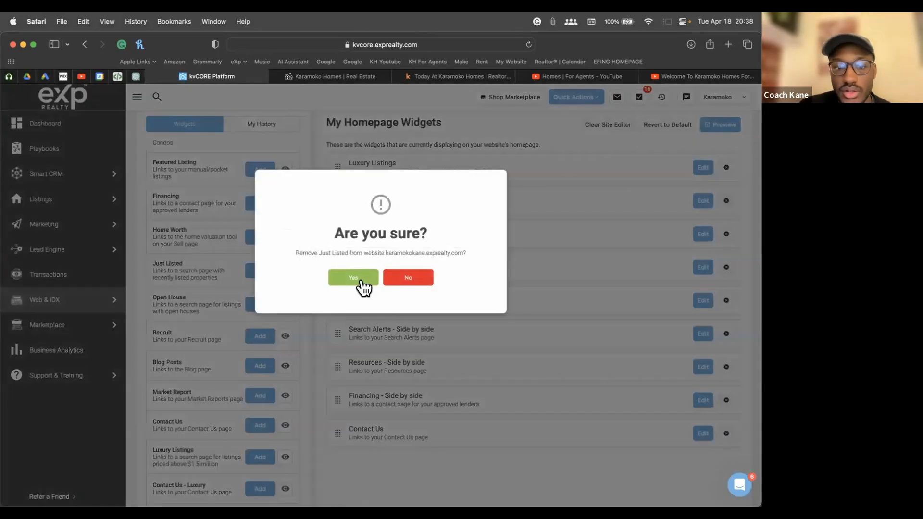
key("Return")
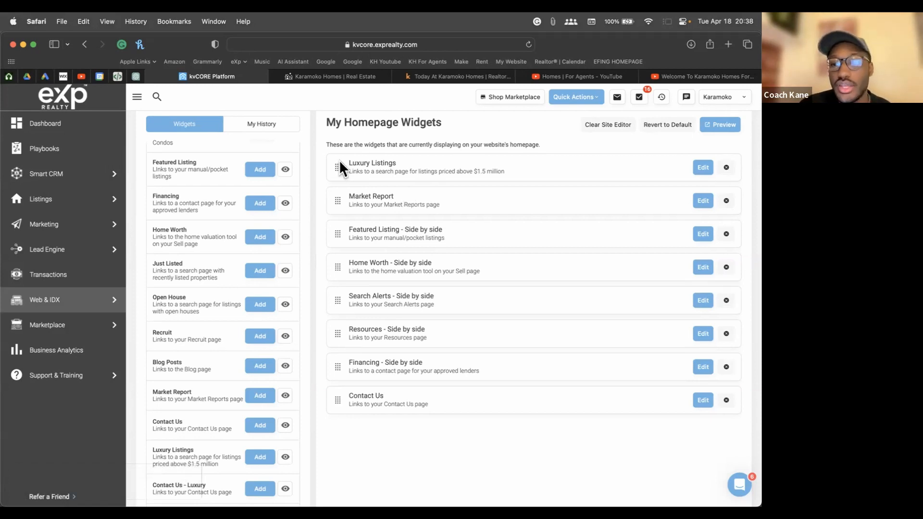
Move the Luxury Listings widget between Financing - Side by side and Contact Us, and save the widget
left_click_drag(337, 165, 333, 374)
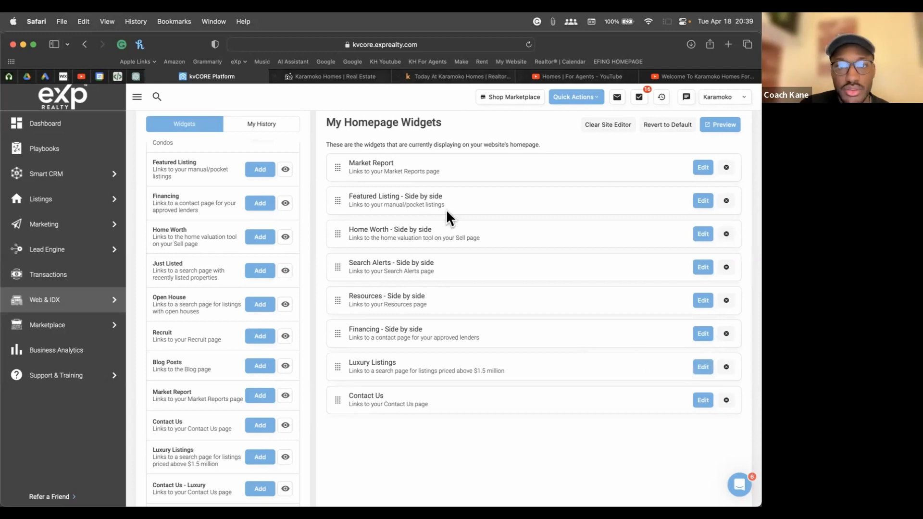
left_click(703, 368)
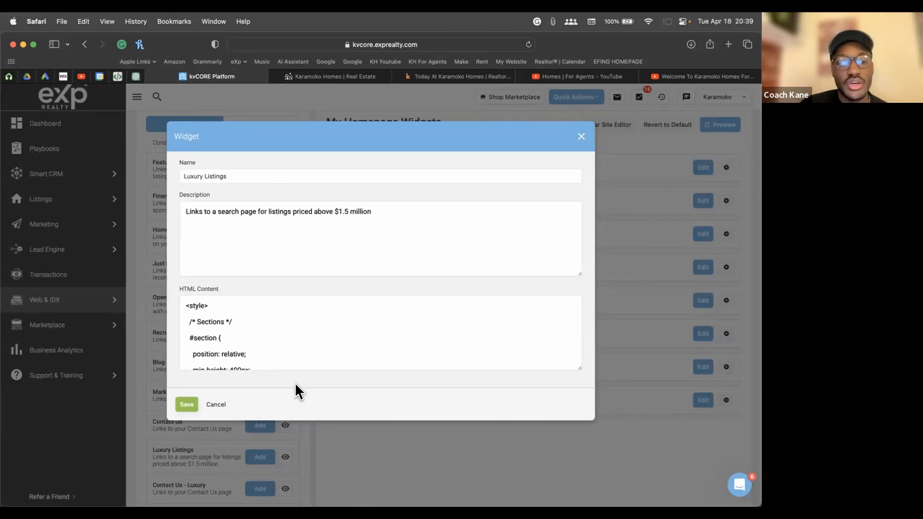
left_click(185, 405)
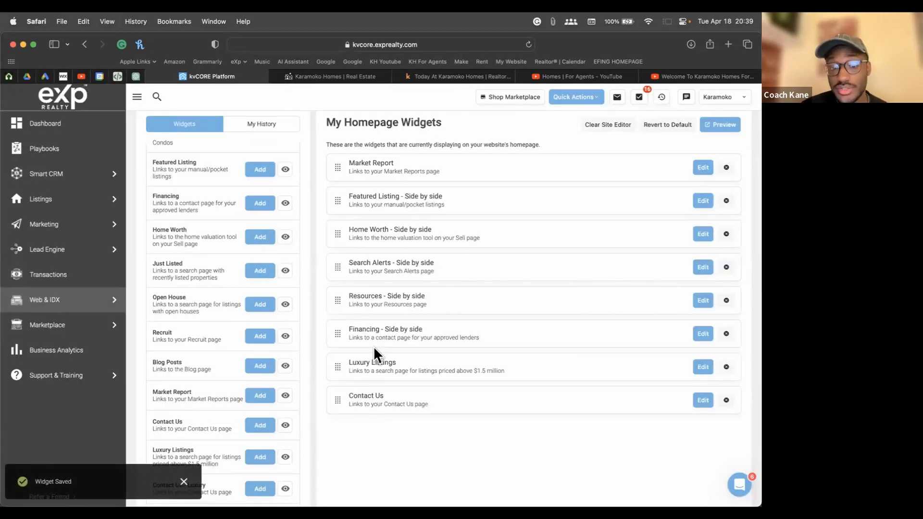
left_click(703, 369)
left_click(188, 406)
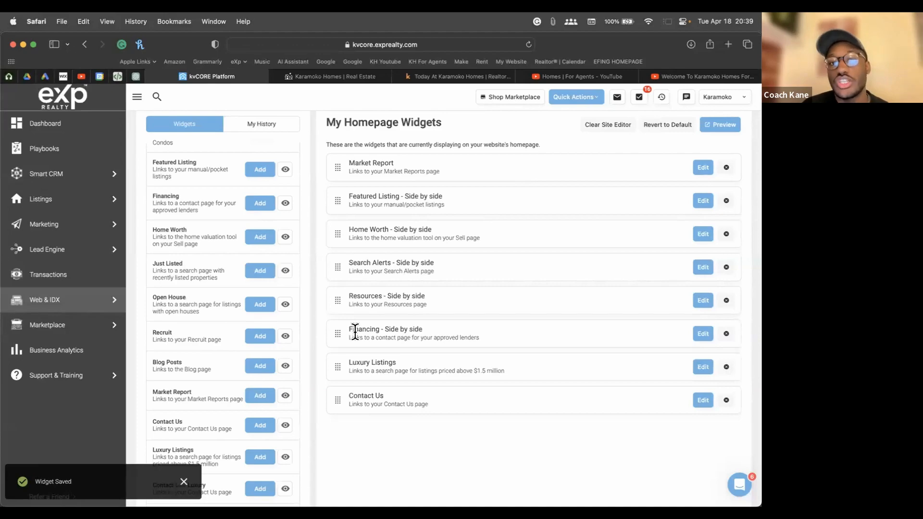
Reload the live website and check where the Discover Luxury Listings section sits on the homepage
left_click(300, 76)
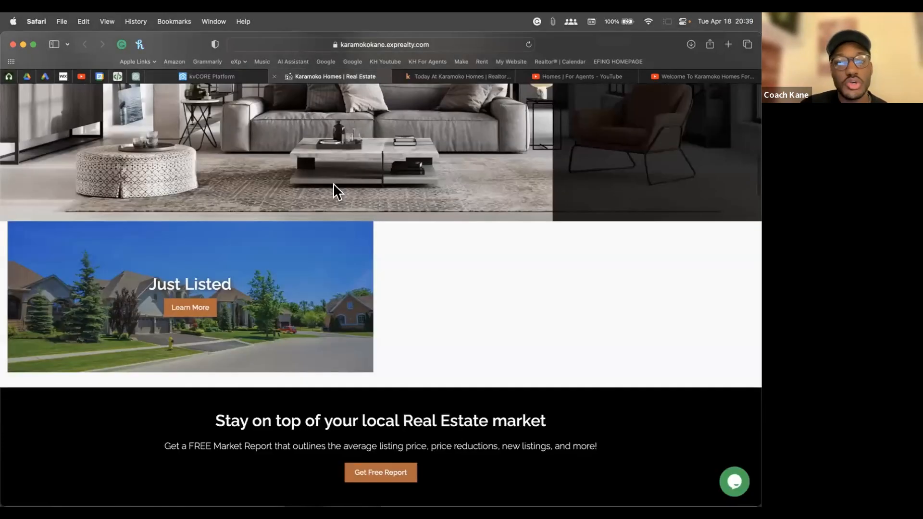
scroll(343, 201, "up", 10)
scroll(345, 199, "down", 3)
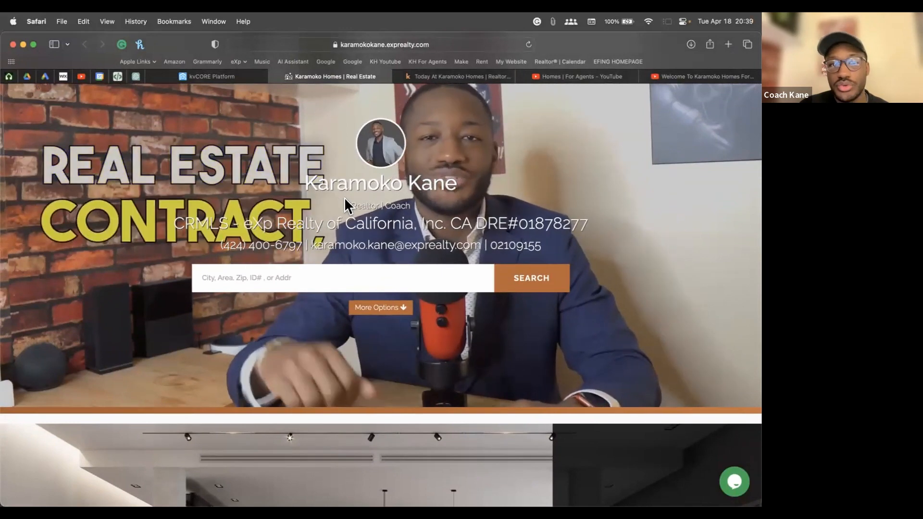
key("super+r")
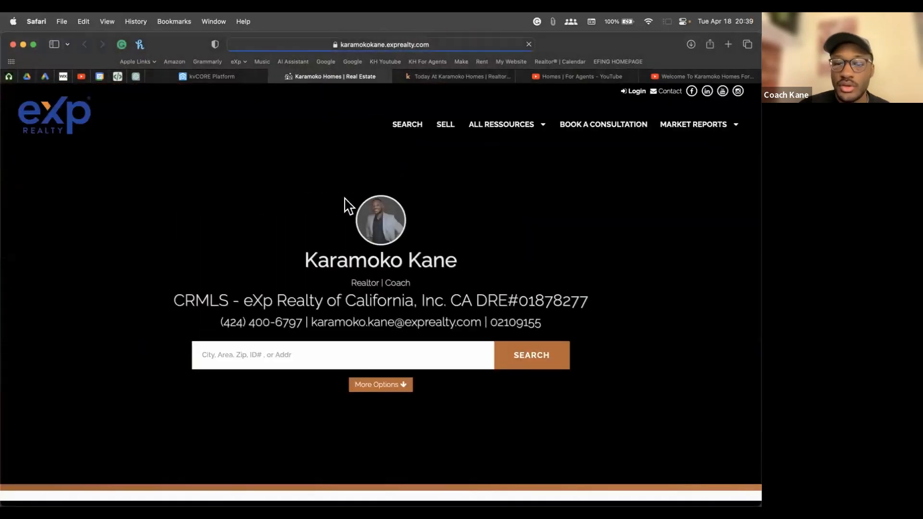
scroll(618, 208, "down", 7)
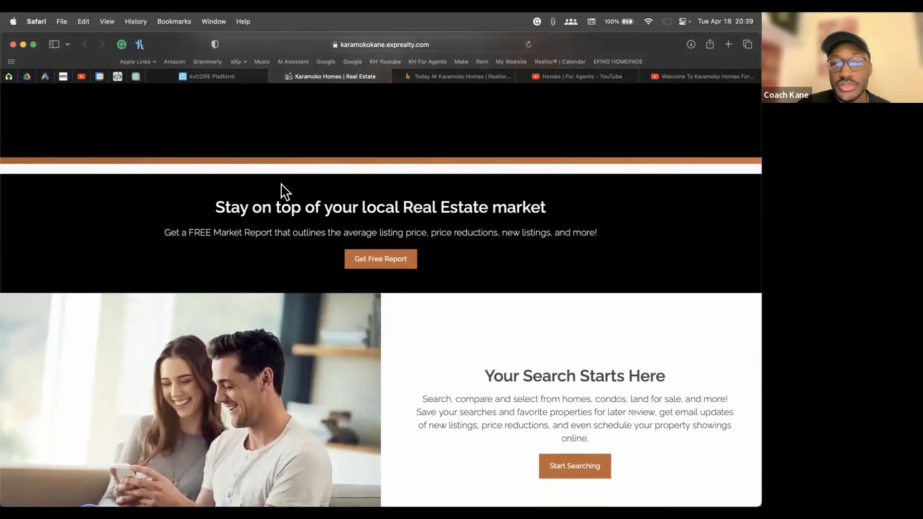
scroll(354, 193, "down", 7)
scroll(353, 186, "down", 18)
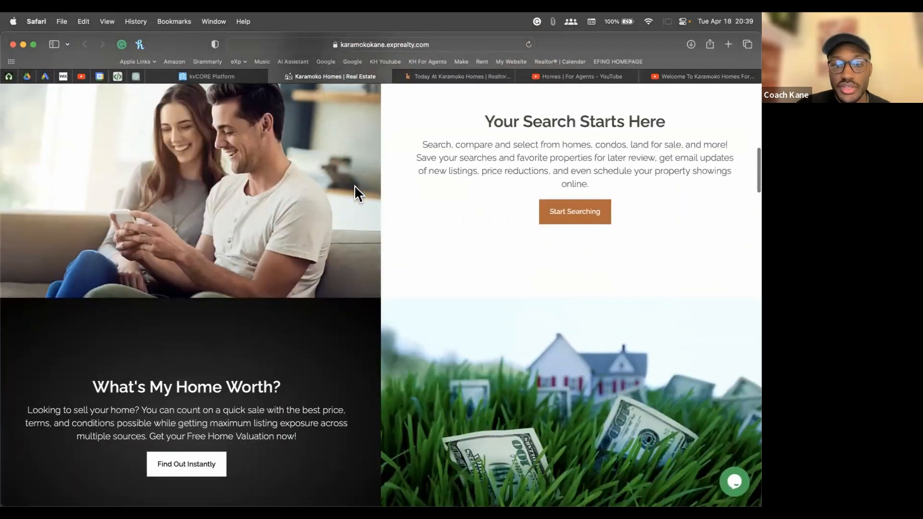
scroll(355, 187, "down", 10)
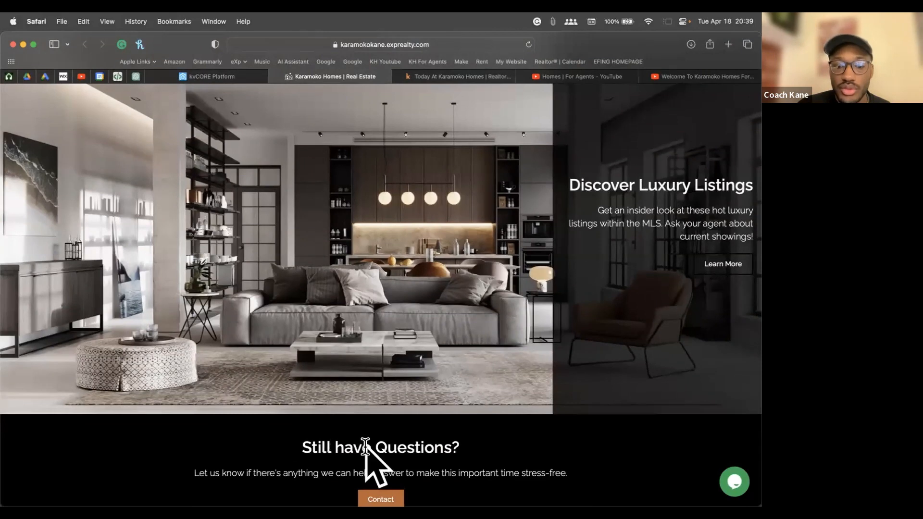
scroll(469, 339, "up", 2)
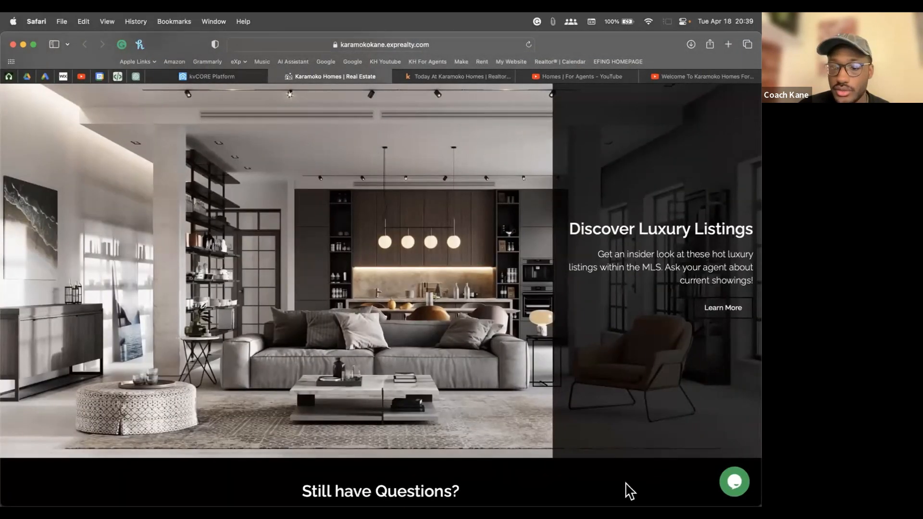
scroll(675, 317, "up", 1)
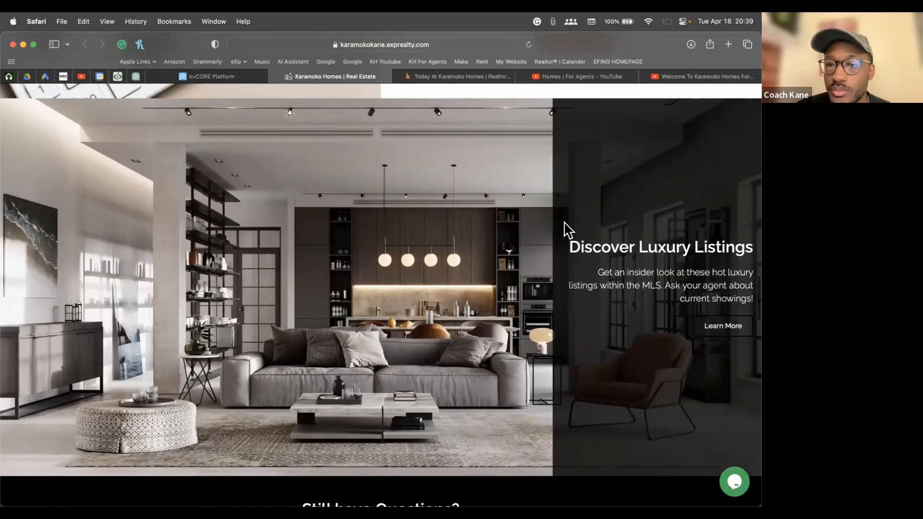
scroll(564, 226, "up", 3)
Go back to the kvCORE Platform and look through the list of default widgets available for the homepage
left_click(191, 78)
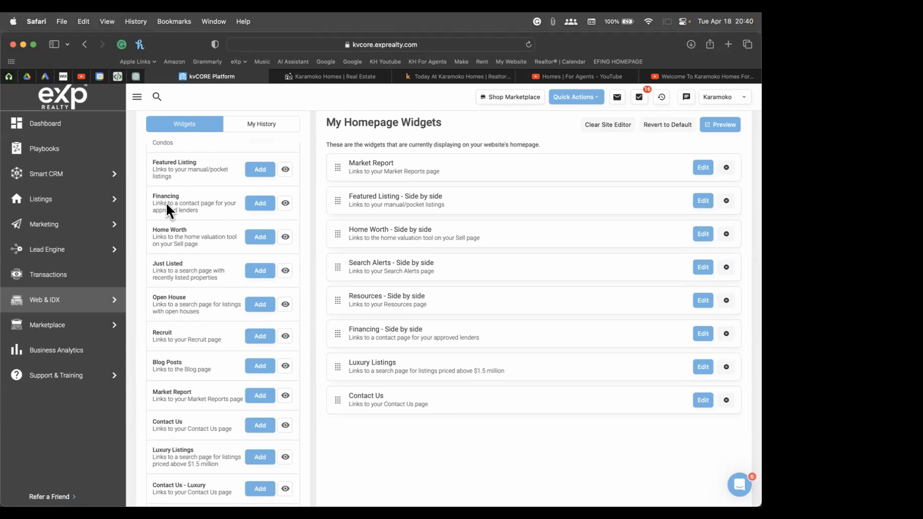
scroll(199, 279, "down", 3)
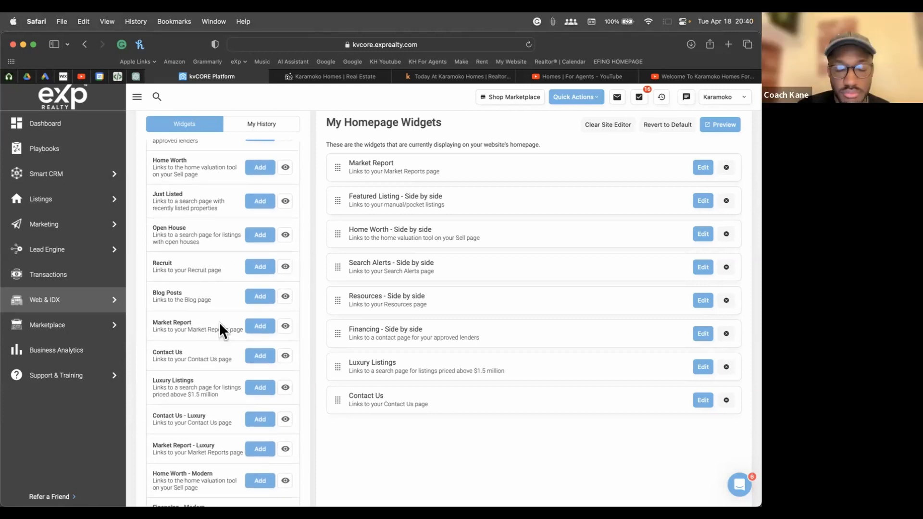
scroll(219, 327, "down", 6)
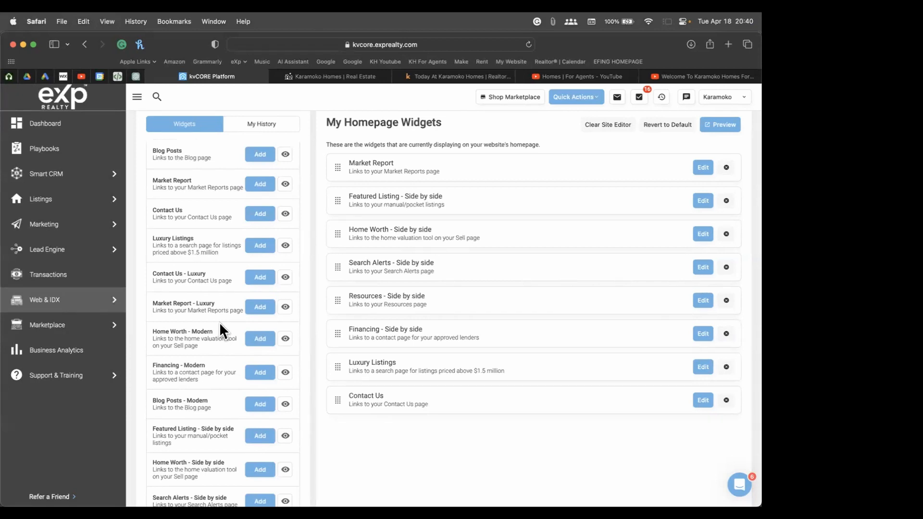
scroll(221, 322, "down", 2)
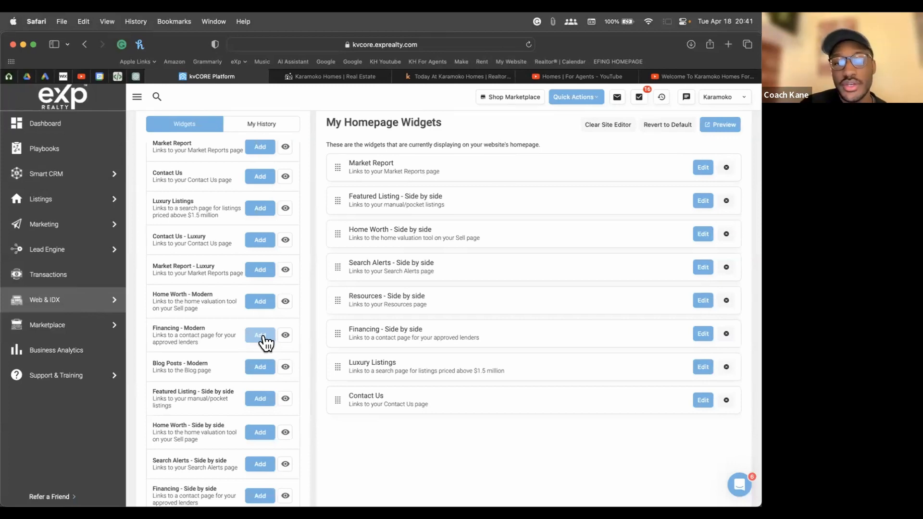
scroll(217, 209, "up", 10)
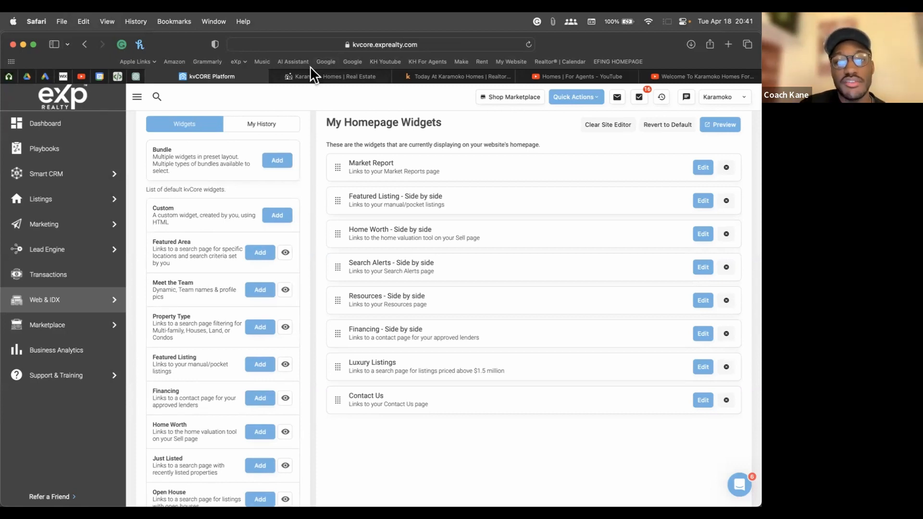
Switch to the live website and view the header area of its homepage
mouse_move(307, 73)
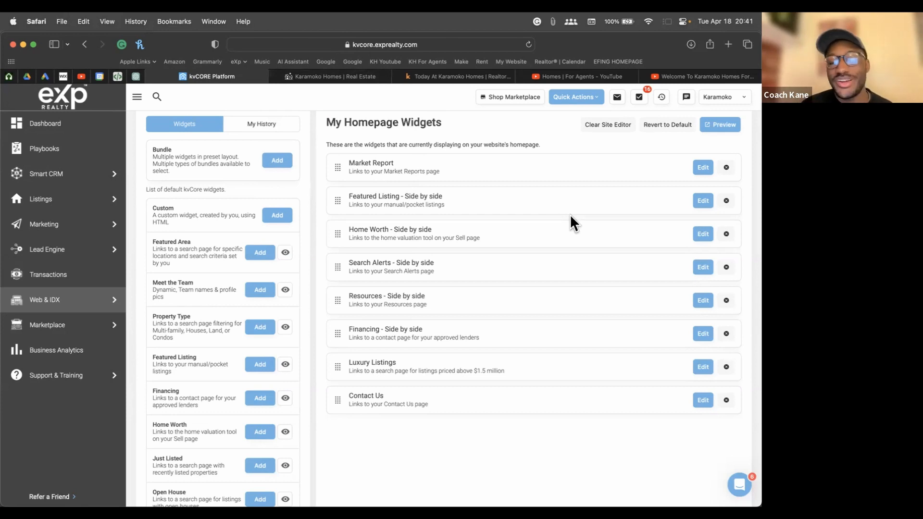
left_click(334, 77)
scroll(414, 144, "up", 15)
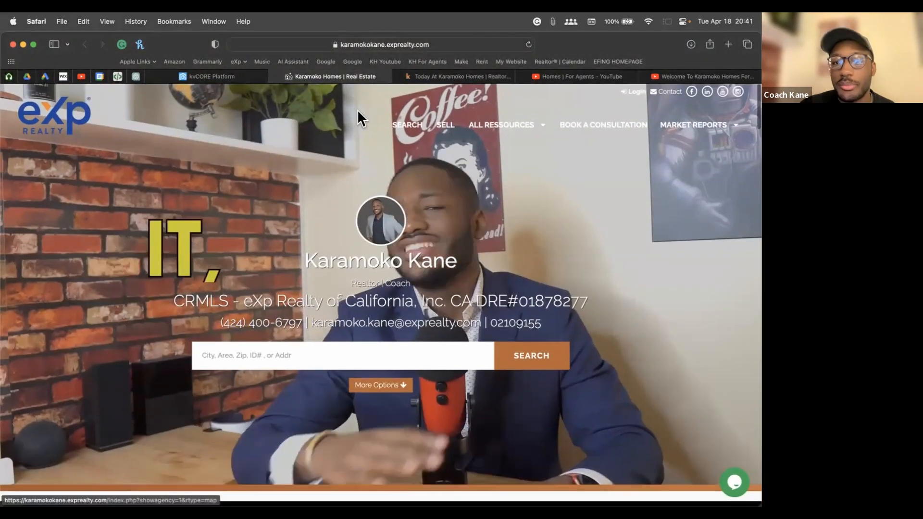
Switch to the For Agents YouTube channel and copy the link to its video "Customizing Your KvCORE Website Menu | KvCORE"
mouse_move(721, 127)
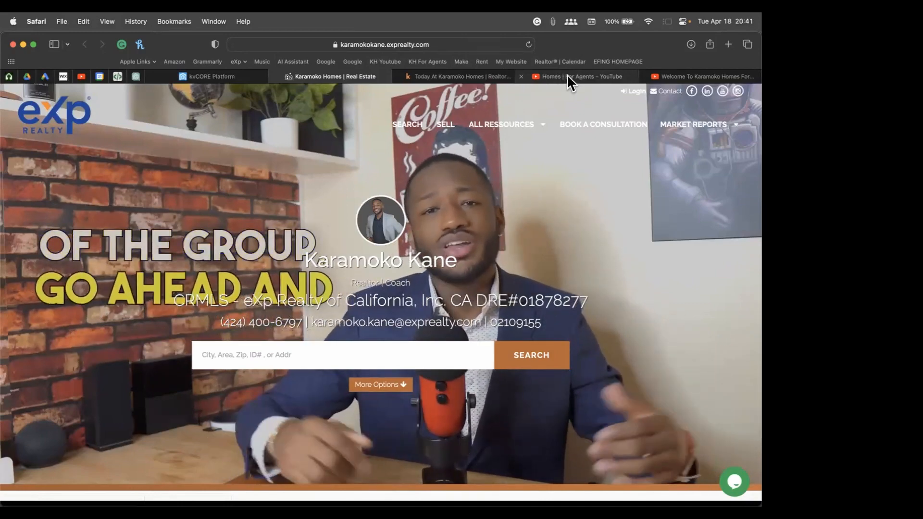
left_click(566, 74)
left_click(260, 310)
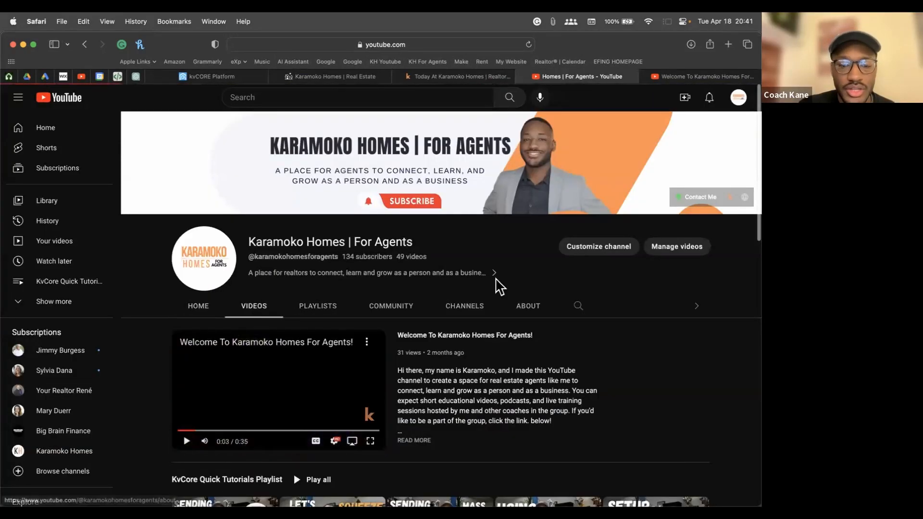
scroll(435, 291, "down", 3)
scroll(383, 287, "down", 3)
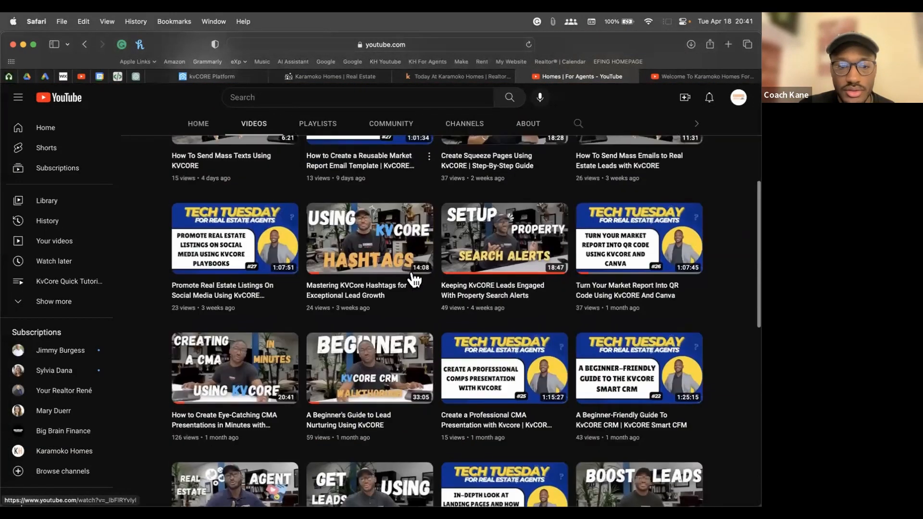
scroll(623, 305, "down", 6)
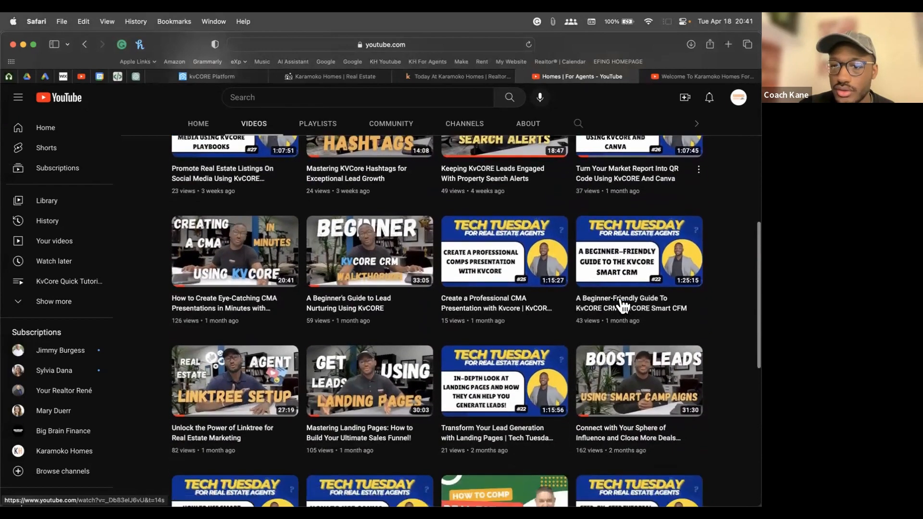
scroll(475, 294, "down", 2)
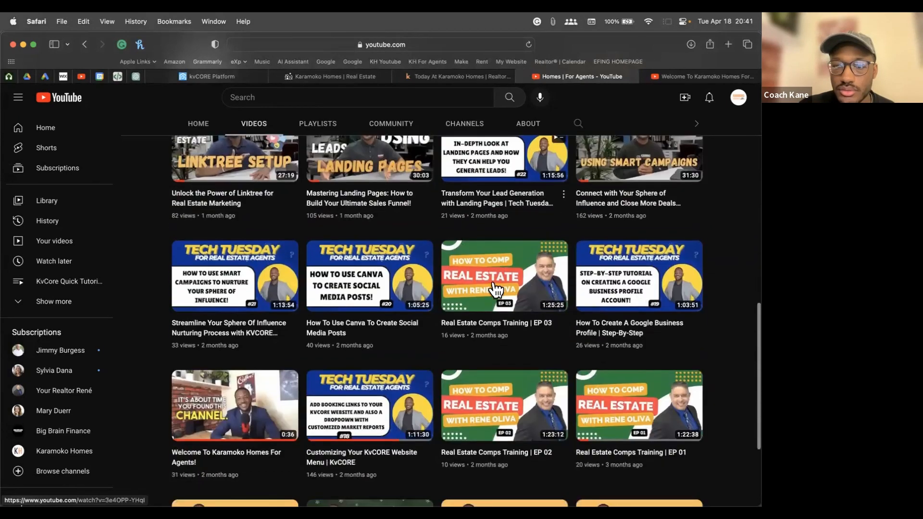
scroll(221, 313, "down", 2)
scroll(226, 313, "down", 1)
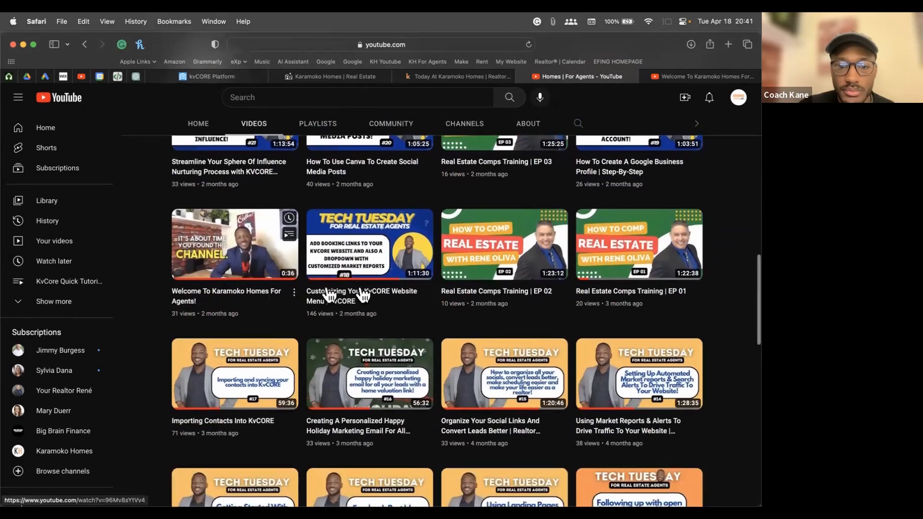
right_click(351, 288)
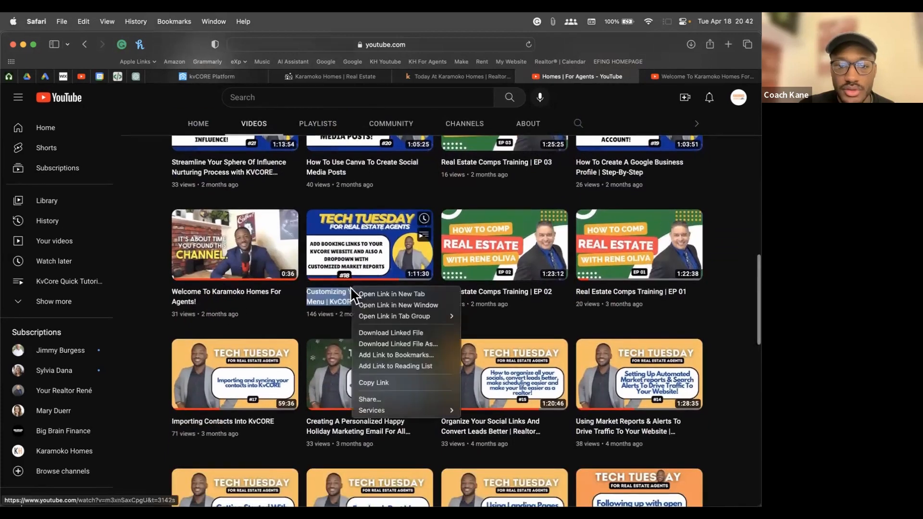
left_click(399, 381)
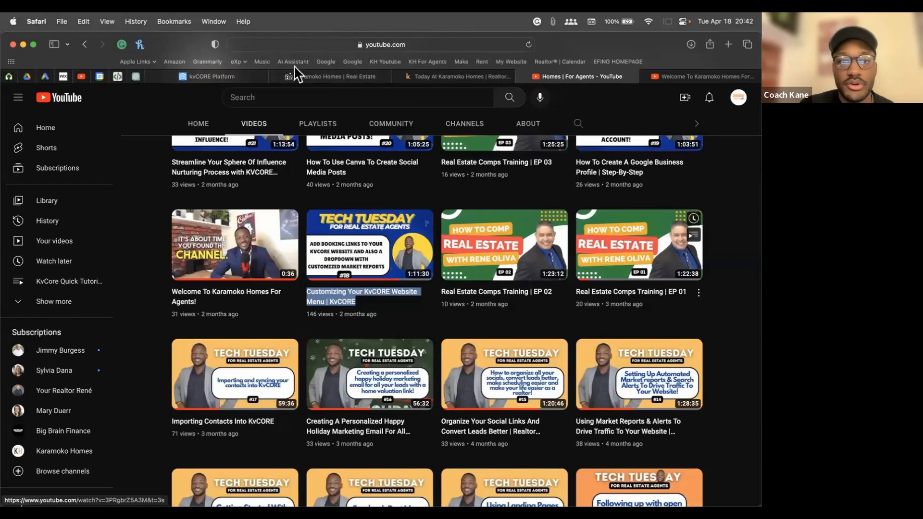
Return to the kvCORE Platform, review the My Homepage Widgets list and compare it with the live website's homepage
left_click(331, 76)
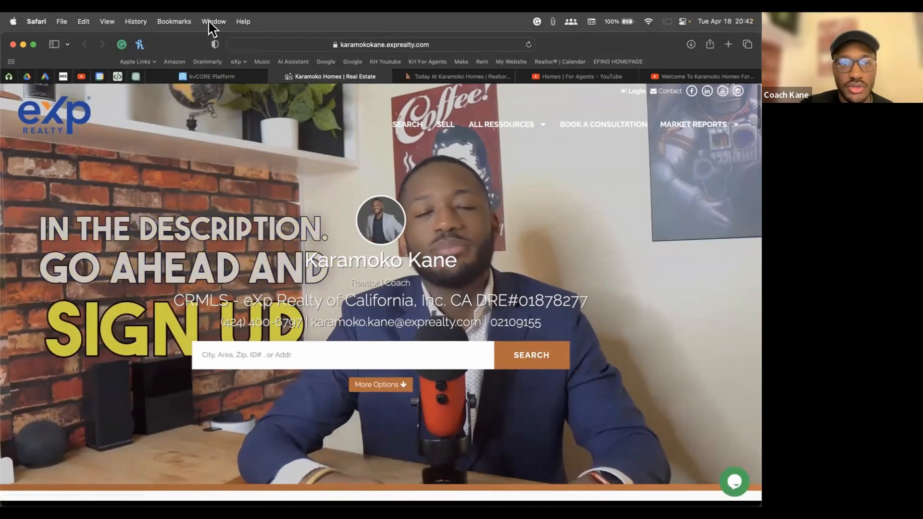
left_click(212, 79)
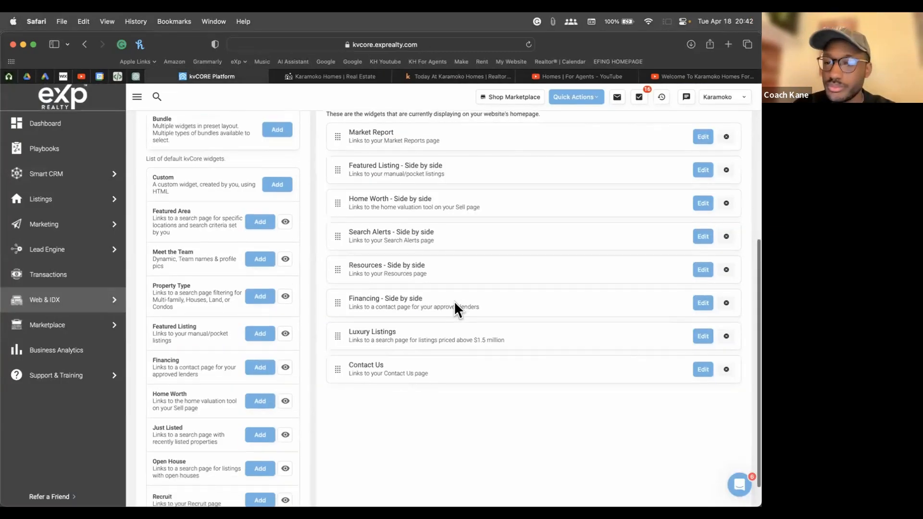
scroll(454, 301, "up", 5)
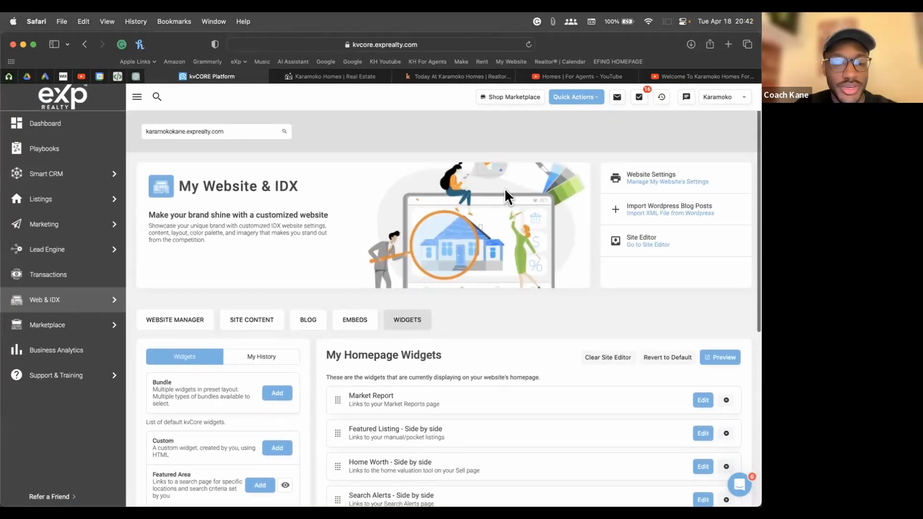
scroll(513, 194, "down", 3)
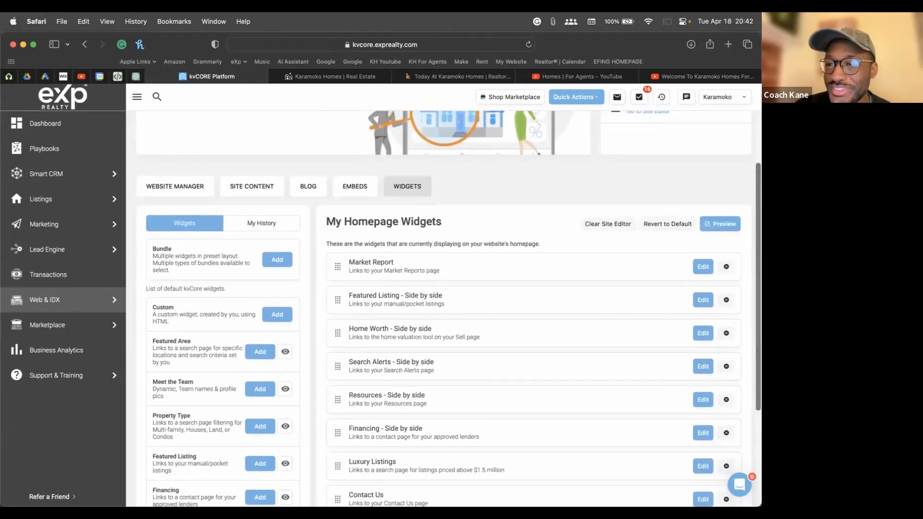
scroll(444, 308, "down", 2)
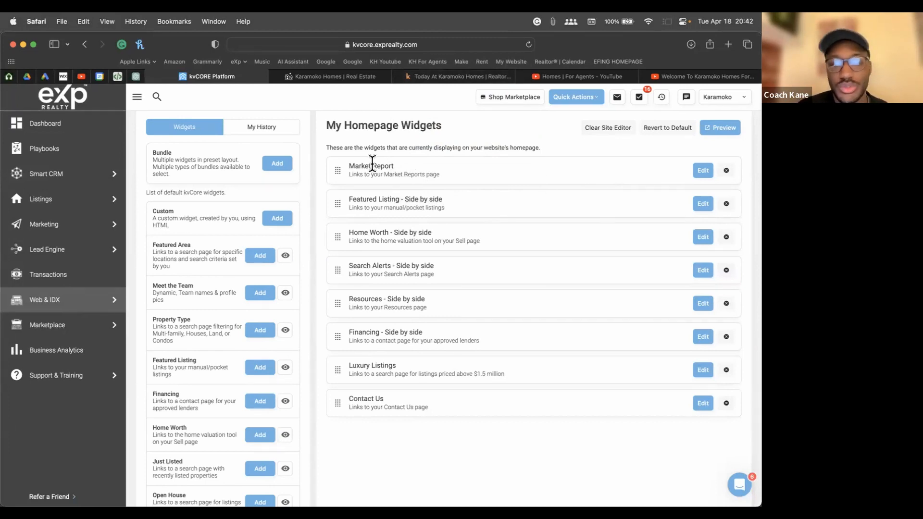
scroll(376, 179, "up", 5)
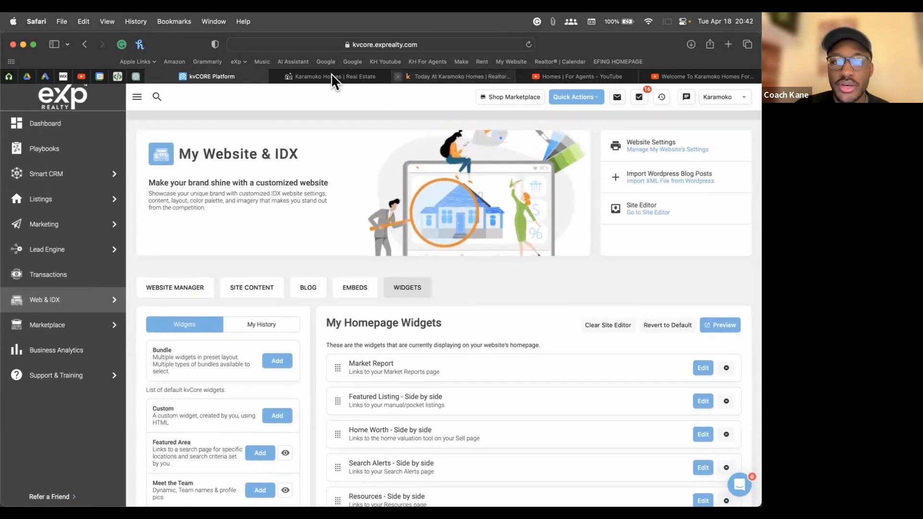
left_click(331, 75)
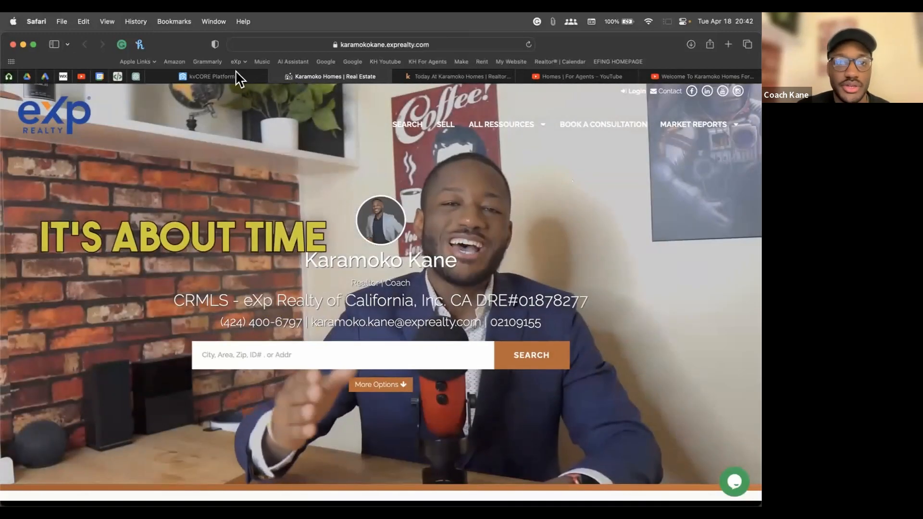
left_click(224, 76)
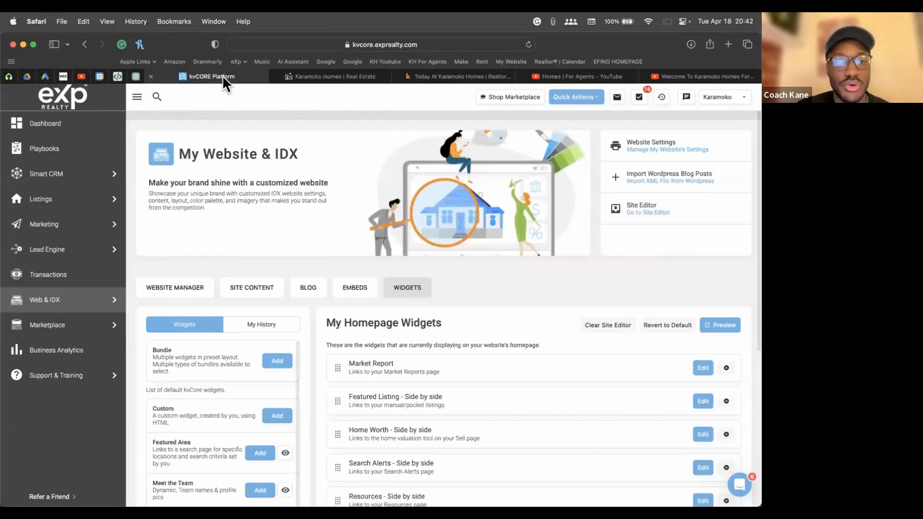
Open the kvCORE dashboard
left_click(51, 123)
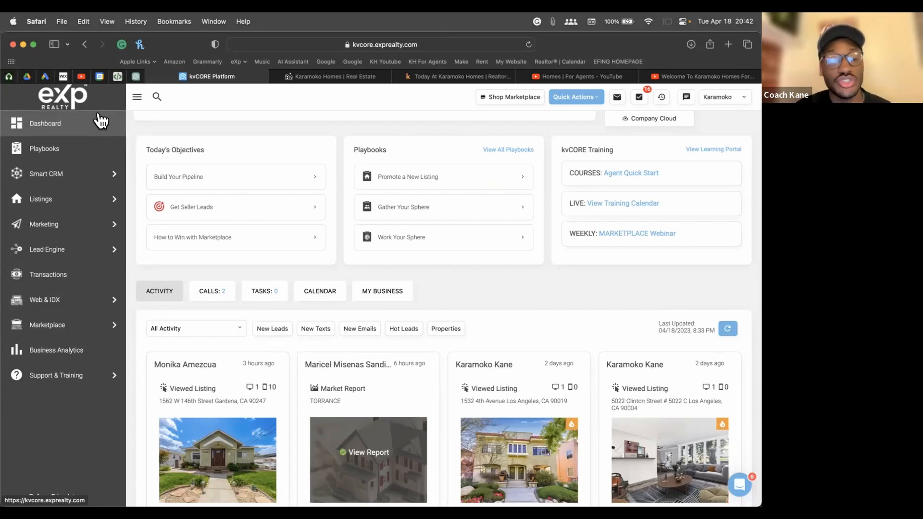
mouse_move(82, 313)
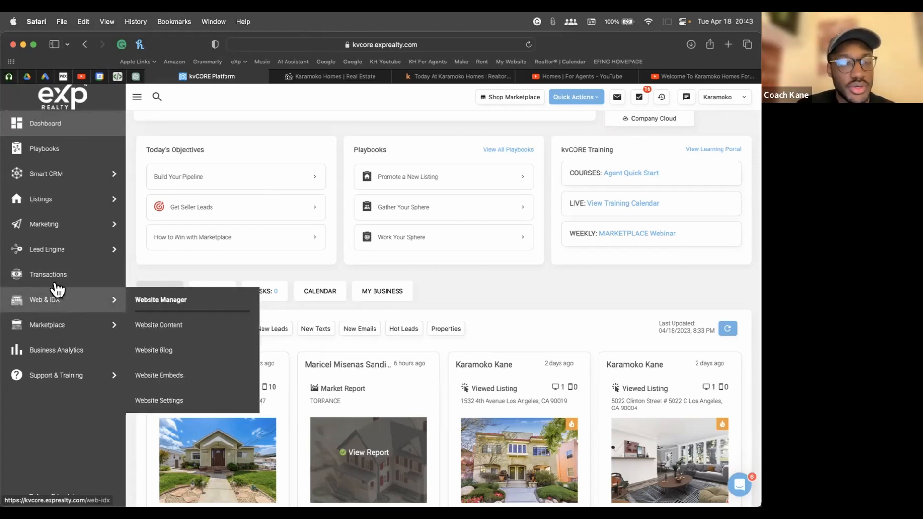
Collapse the kvCORE side navigation to its narrow form and expand it again
left_click(137, 96)
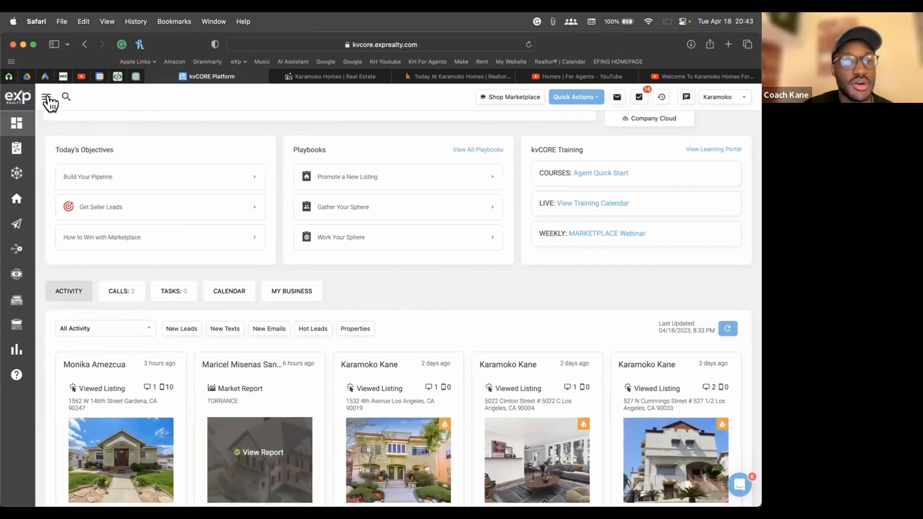
scroll(48, 99, "up", 5)
scroll(44, 105, "down", 5)
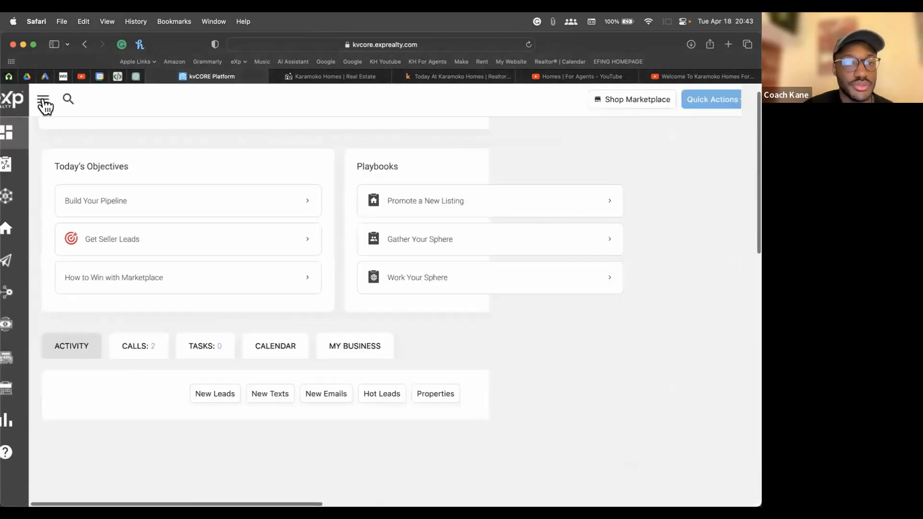
left_click(46, 101)
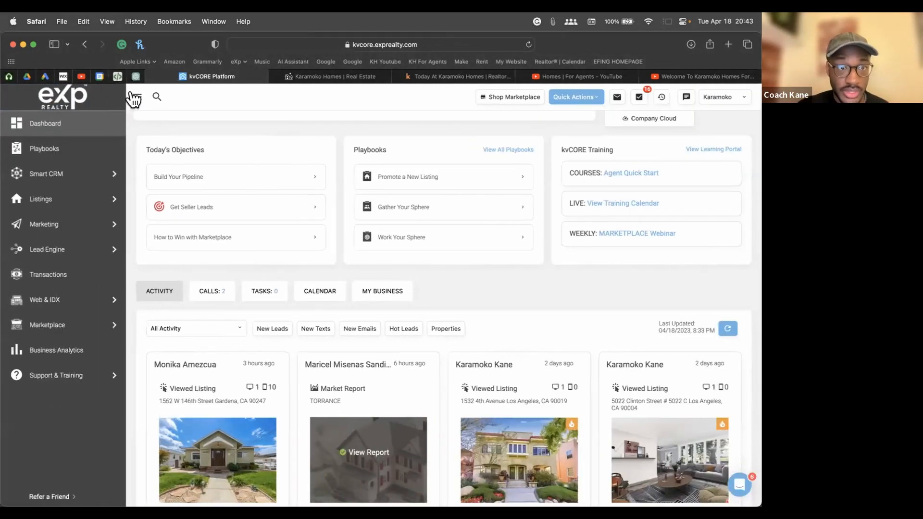
Open the Web & IDX section and go to the website's settings
mouse_move(48, 300)
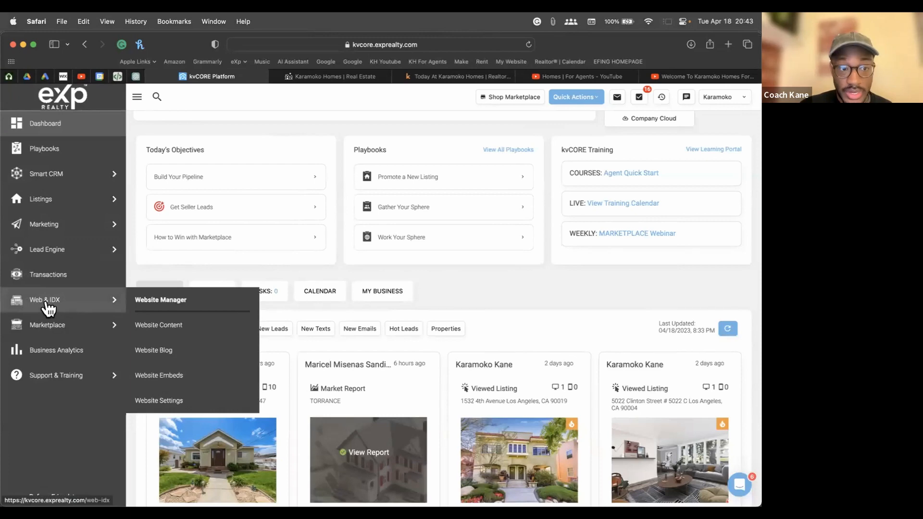
left_click(72, 299)
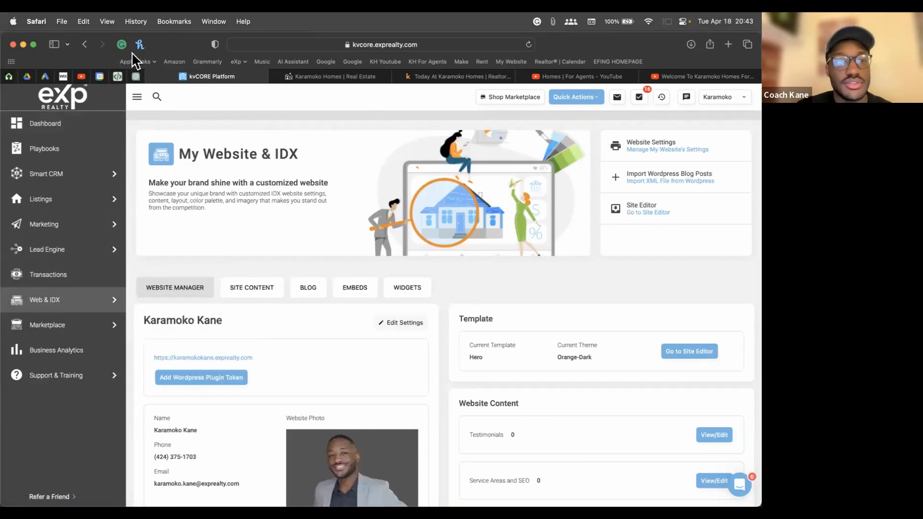
left_click(690, 146)
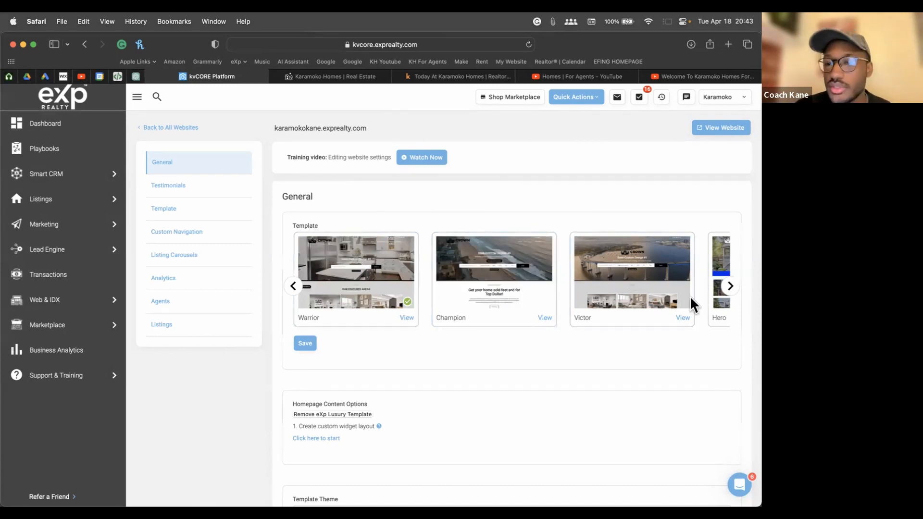
Look through the website templates, template theme and background images in the General settings, down to the image upload area
left_click(723, 296)
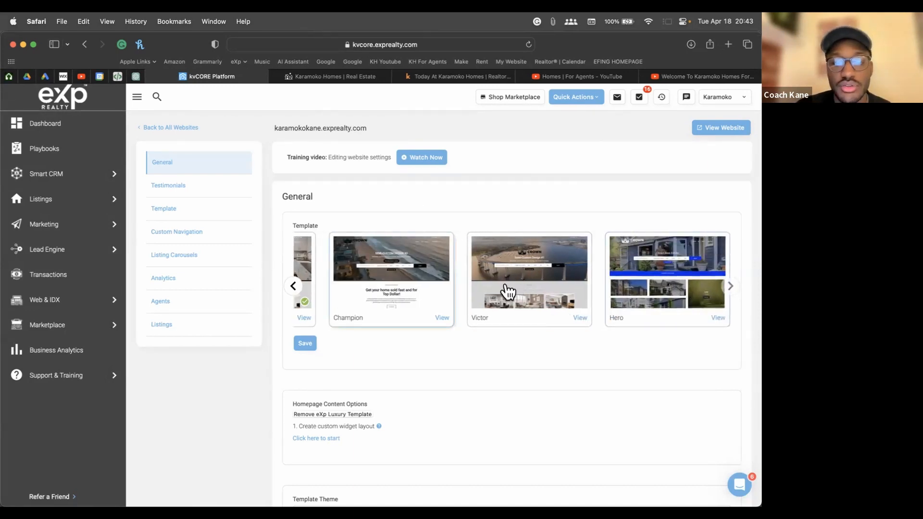
left_click(293, 287)
scroll(500, 330, "down", 2)
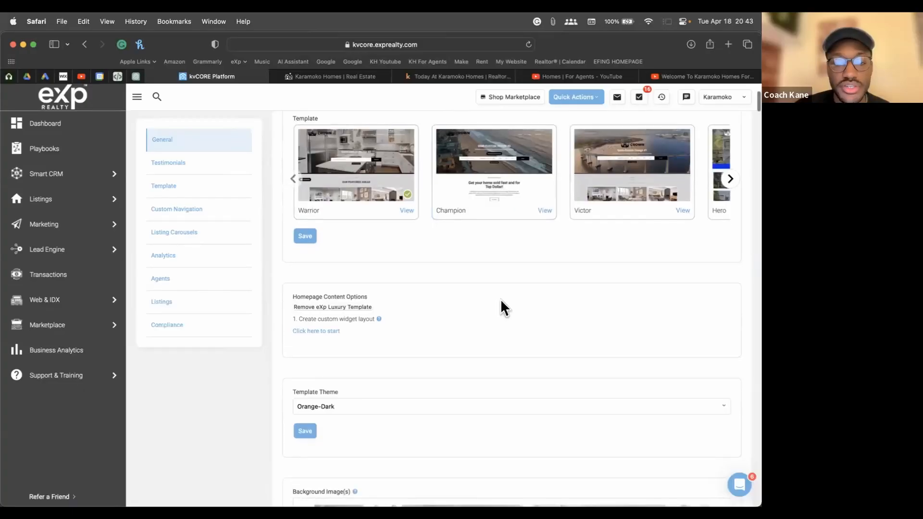
scroll(501, 307, "down", 8)
scroll(501, 304, "down", 5)
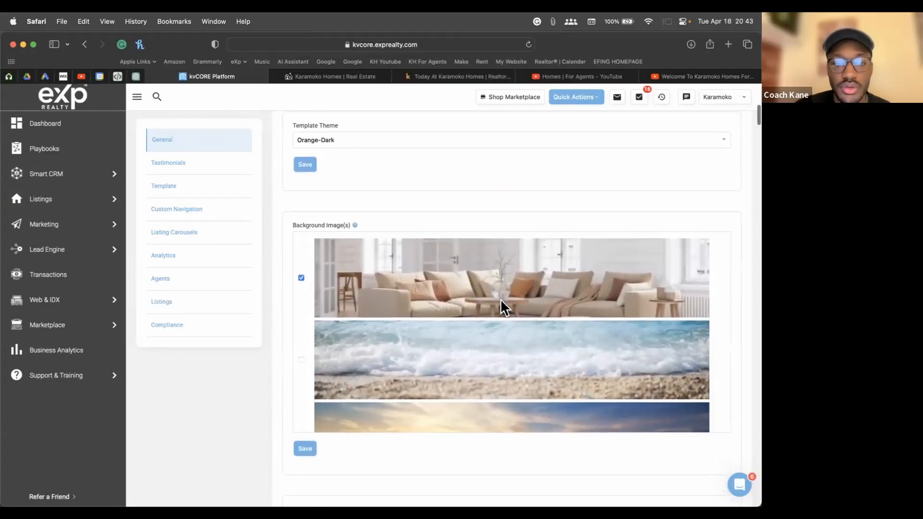
scroll(340, 247, "up", 3)
scroll(277, 235, "down", 2)
scroll(278, 235, "down", 1)
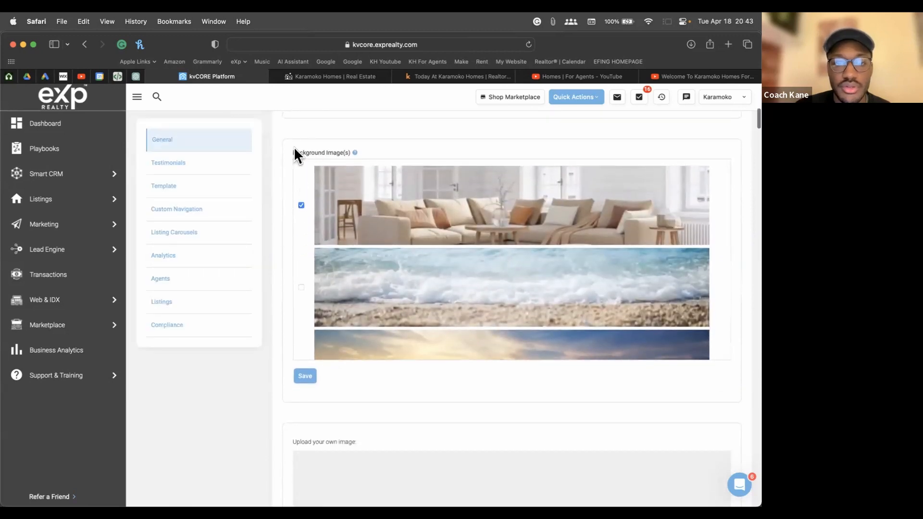
mouse_move(354, 153)
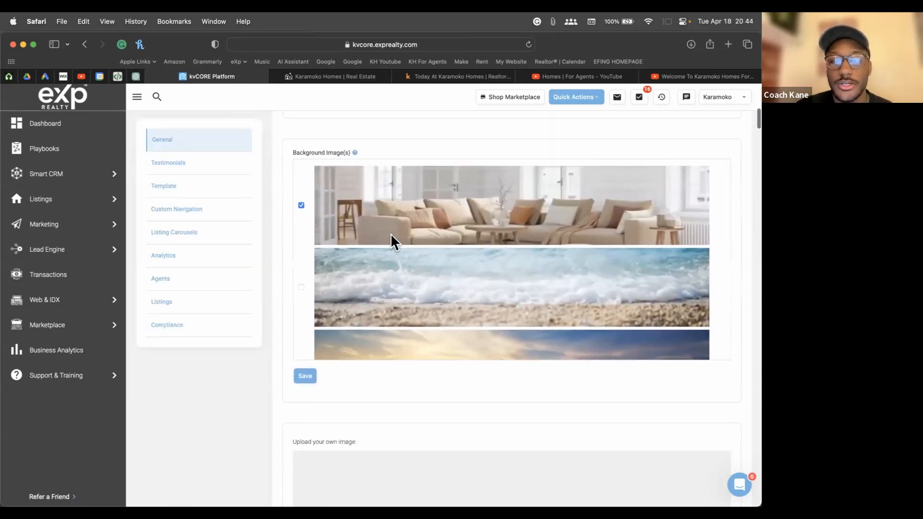
scroll(394, 242, "up", 2)
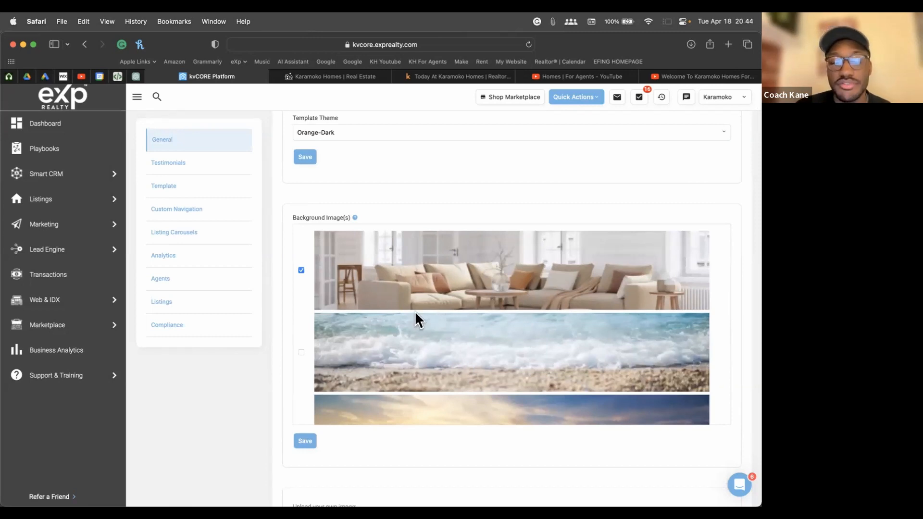
scroll(265, 336, "down", 5)
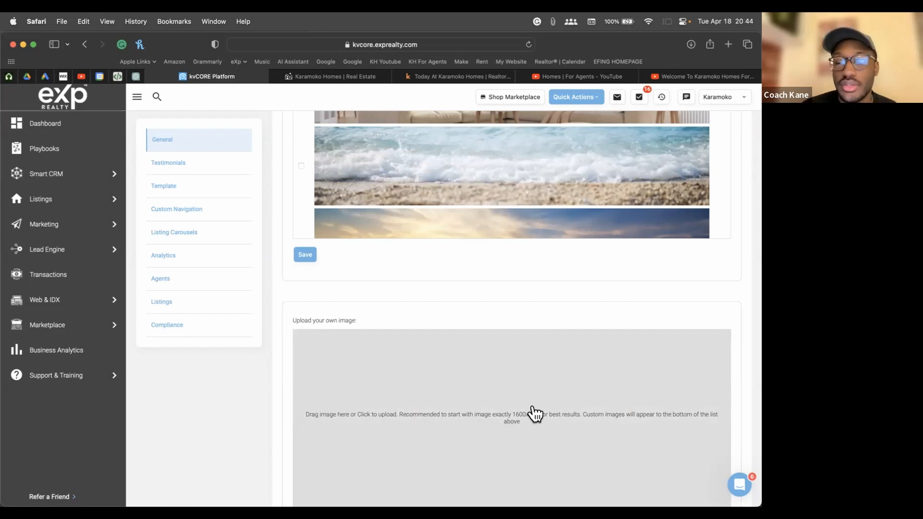
Switch to the live website and view the background in the homepage's header
left_click(335, 77)
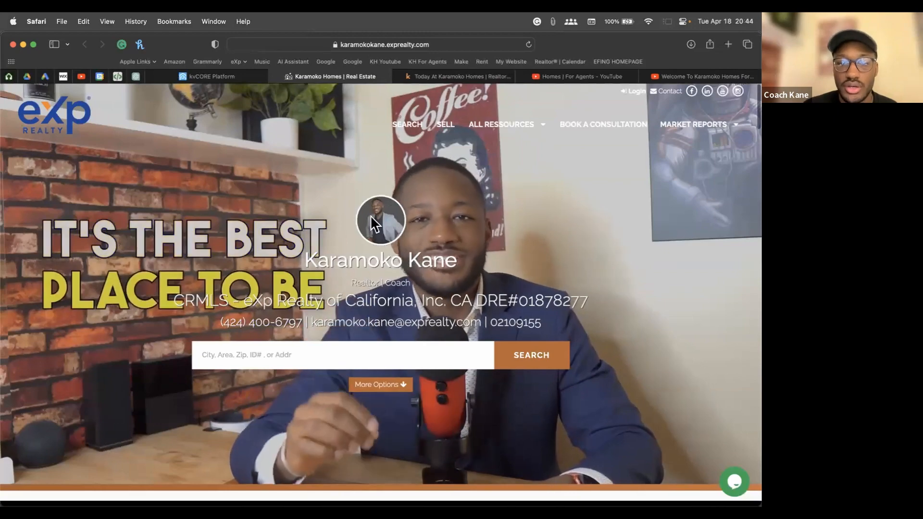
scroll(370, 221, "up", 5)
scroll(412, 233, "down", 3)
scroll(415, 232, "down", 3)
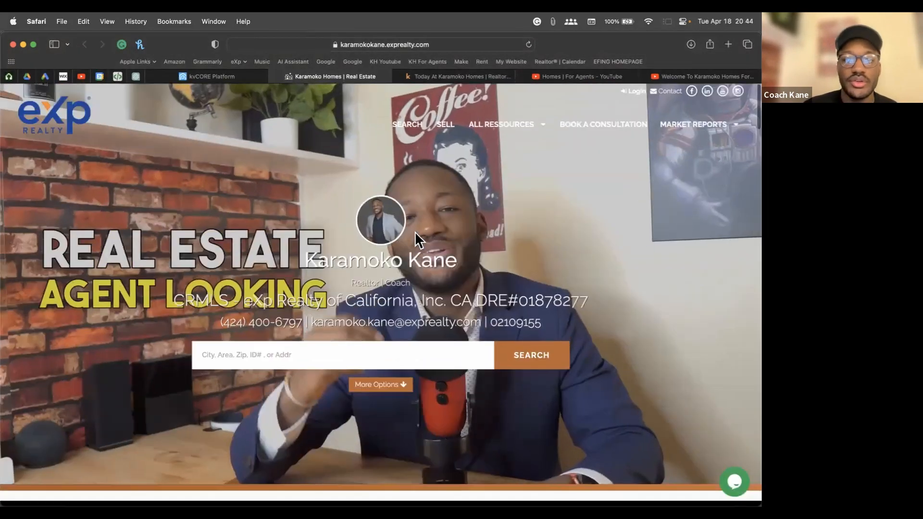
Return to the kvCORE website settings and go to the Template section with its Template Extra Options
left_click(206, 77)
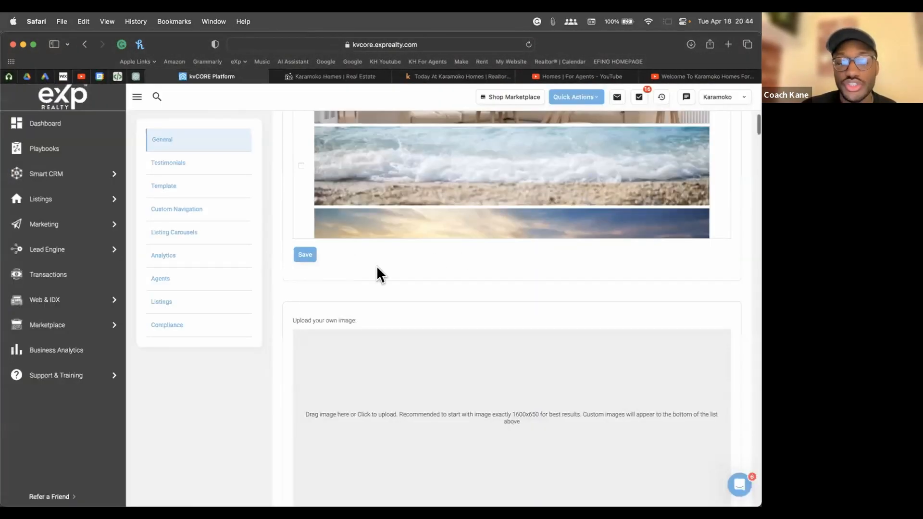
scroll(352, 276, "up", 1)
scroll(294, 309, "down", 5)
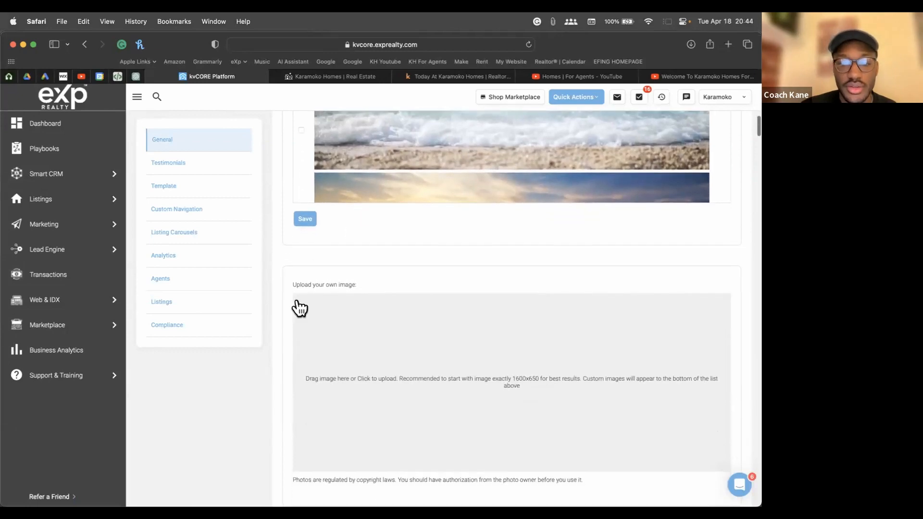
scroll(279, 300, "down", 12)
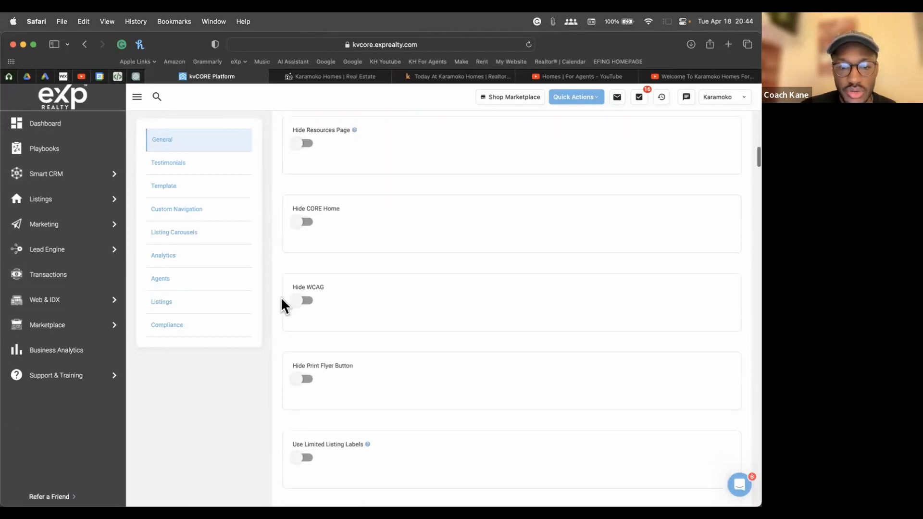
scroll(281, 303, "down", 15)
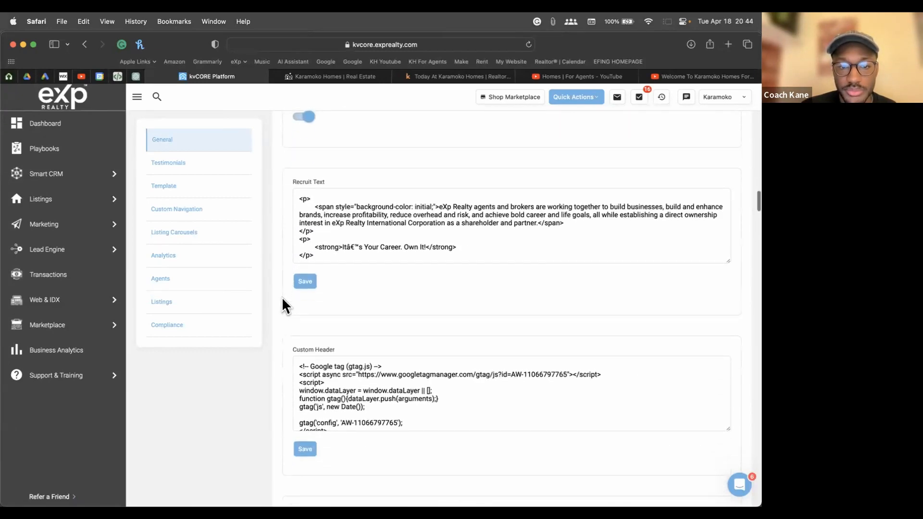
scroll(282, 296, "down", 15)
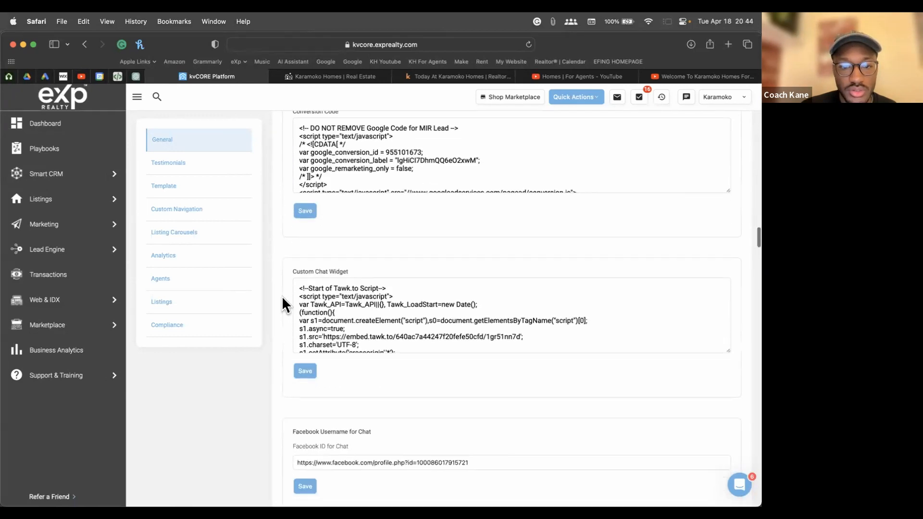
scroll(281, 295, "down", 10)
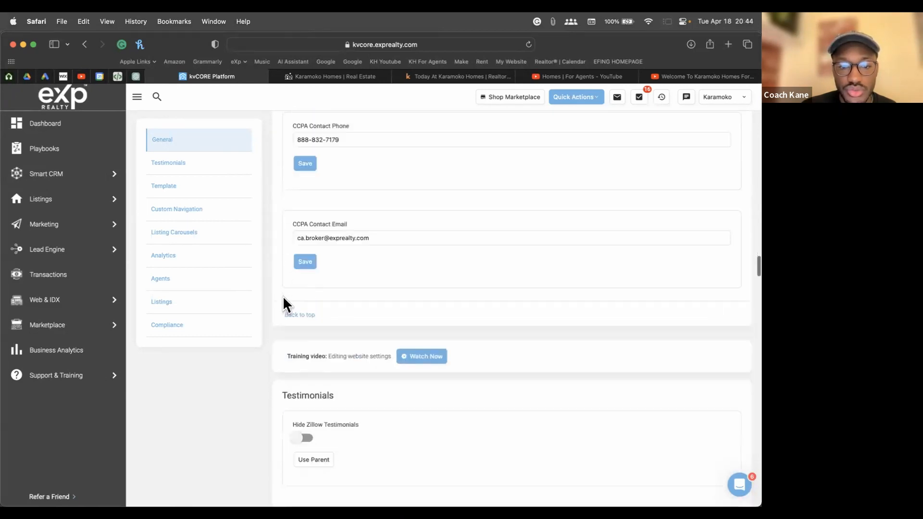
scroll(282, 295, "down", 10)
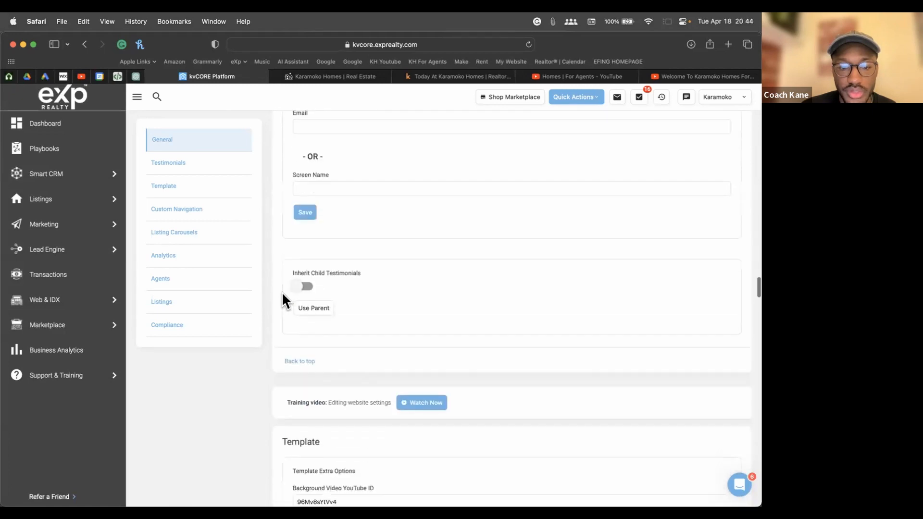
scroll(281, 294, "down", 2)
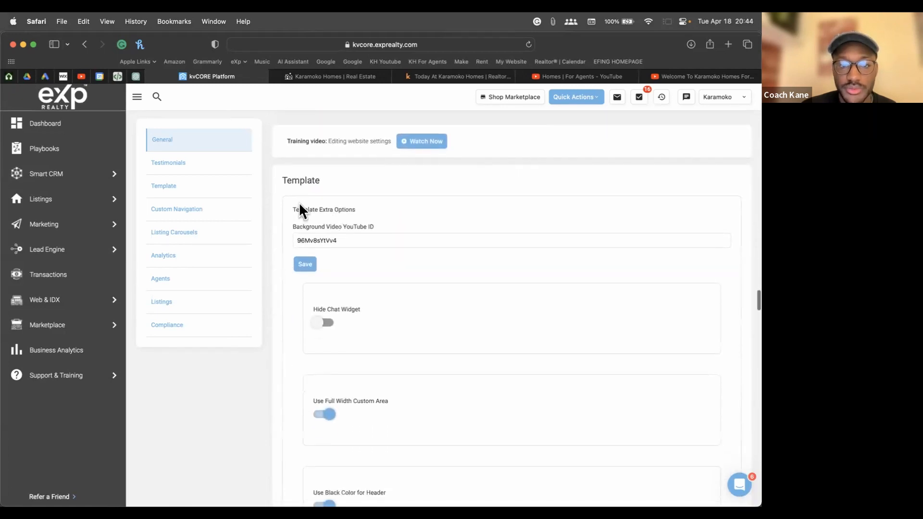
Examine the Background Video YouTube ID setting under Template Extra Options
double_click(283, 183)
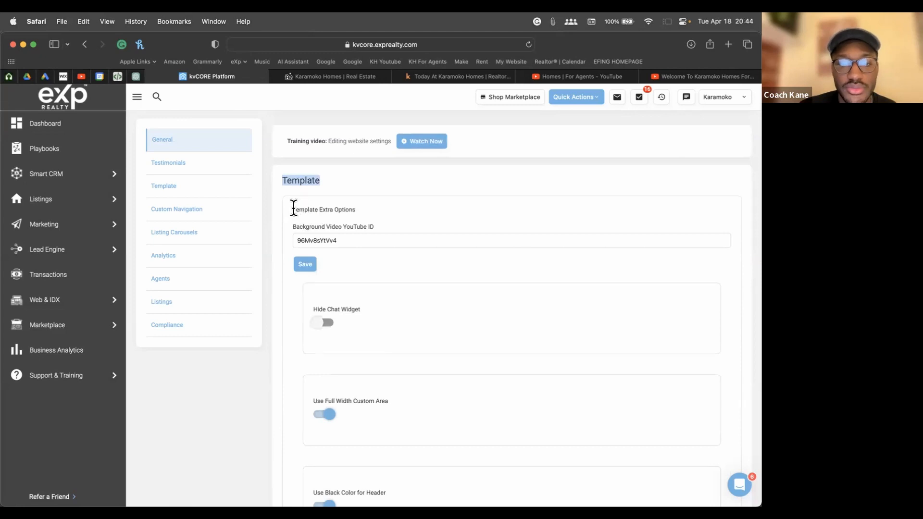
left_click_drag(294, 209, 355, 208)
scroll(358, 208, "up", 1)
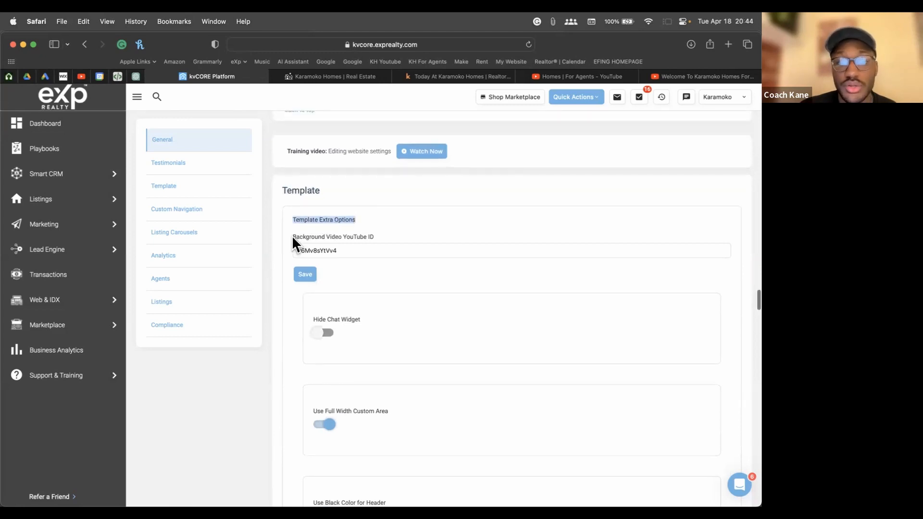
left_click_drag(293, 238, 390, 236)
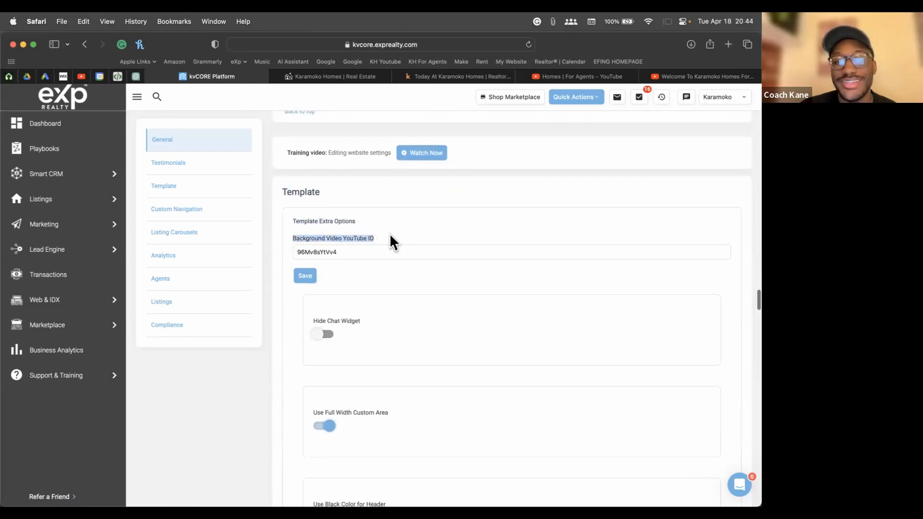
left_click(390, 235)
scroll(390, 236, "up", 1)
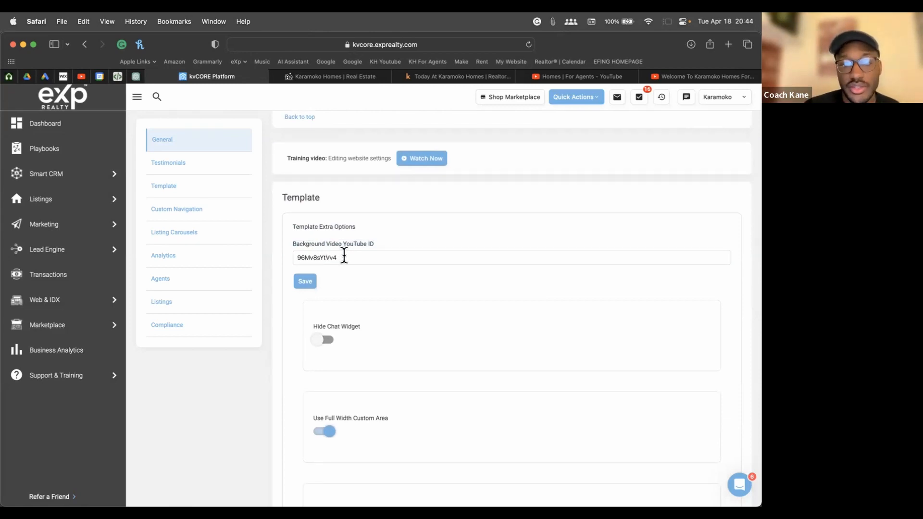
left_click(376, 255)
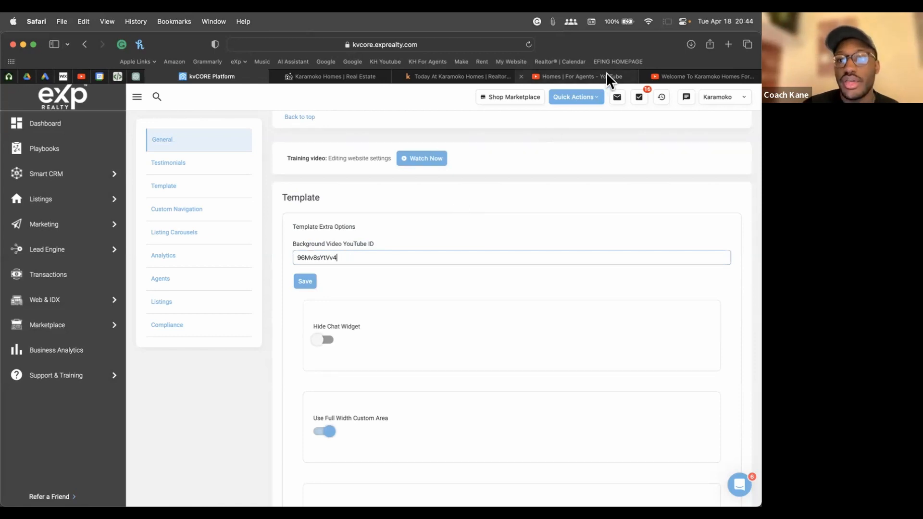
Switch to YouTube and look through the channel's uploaded videos, up to the latest ones
mouse_move(609, 81)
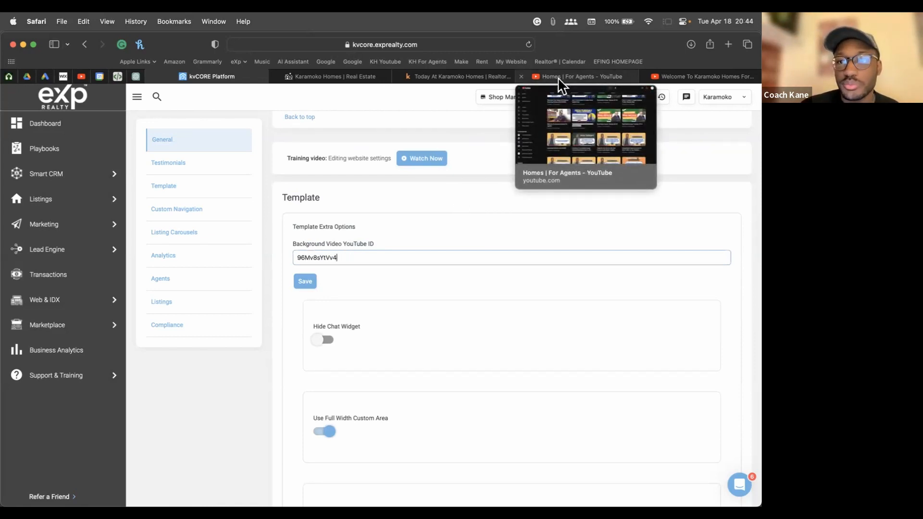
left_click(571, 83)
scroll(468, 281, "up", 10)
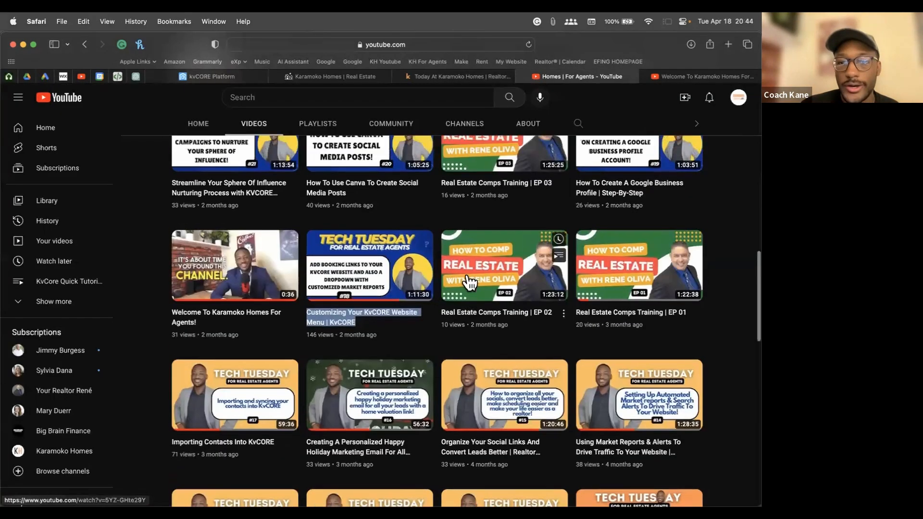
scroll(468, 281, "up", 3)
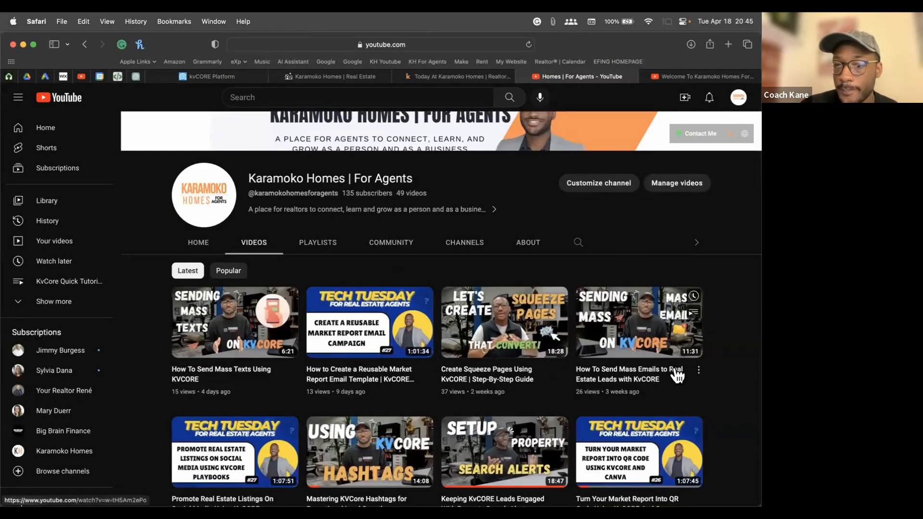
scroll(608, 295, "down", 2)
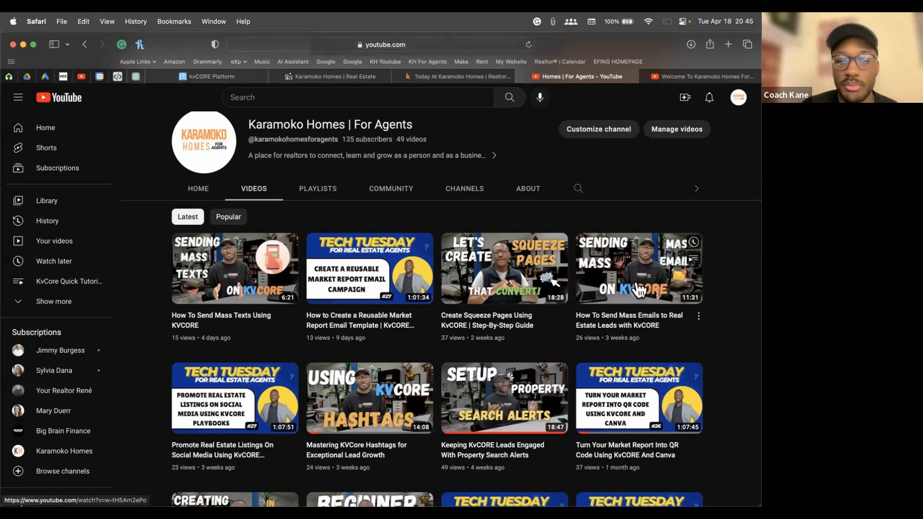
Search YouTube for "property tour" and open the video of the ultra luxury modern house tour in Dallas, Texas with pool
scroll(310, 95, "up", 3)
left_click(310, 94)
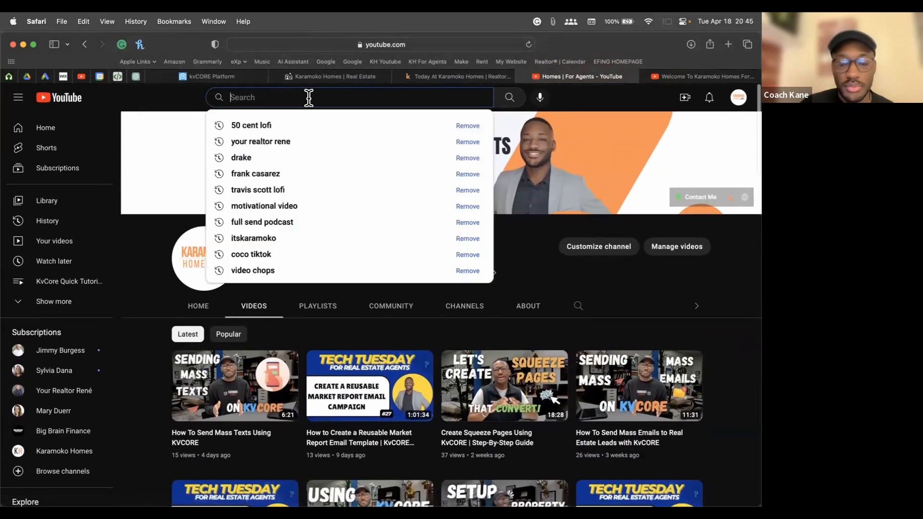
type("property tour")
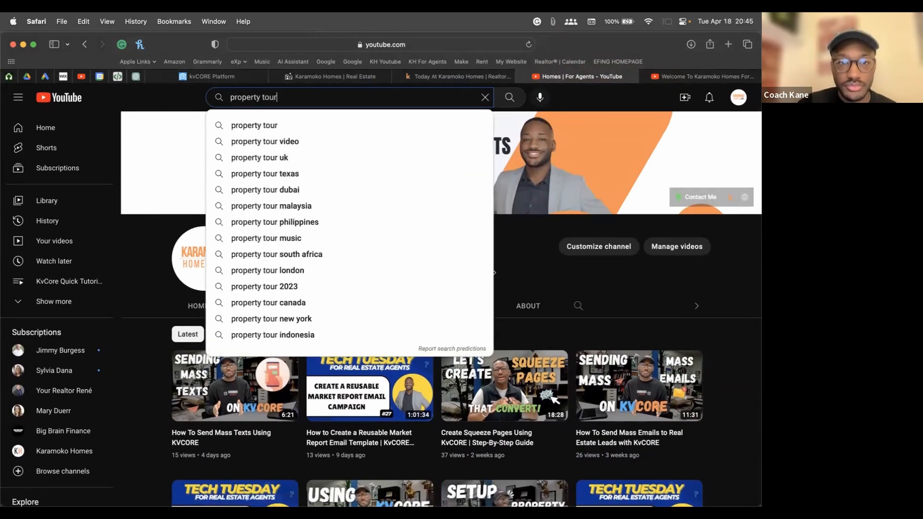
key("Return")
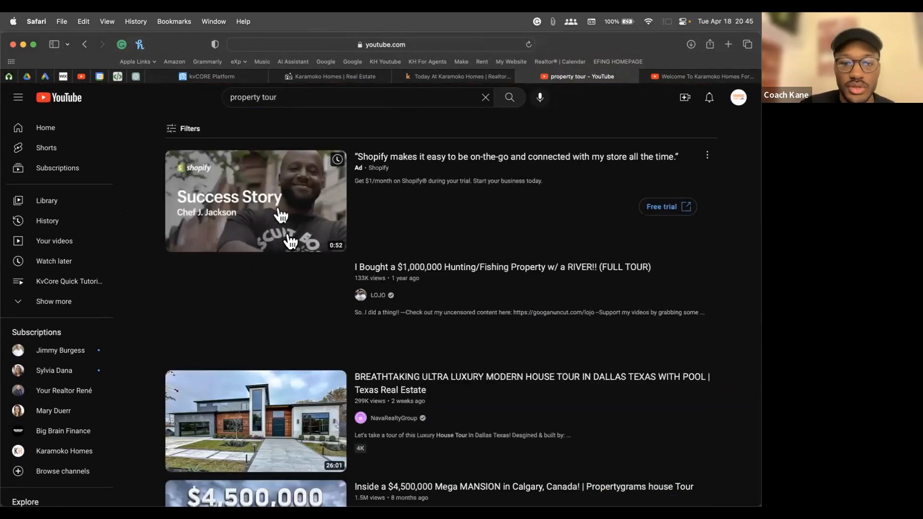
scroll(298, 312, "down", 3)
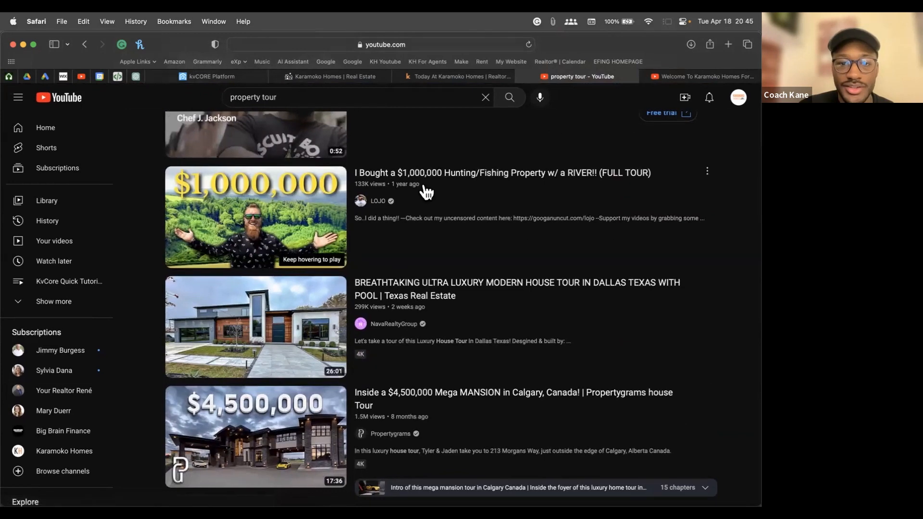
left_click(398, 283)
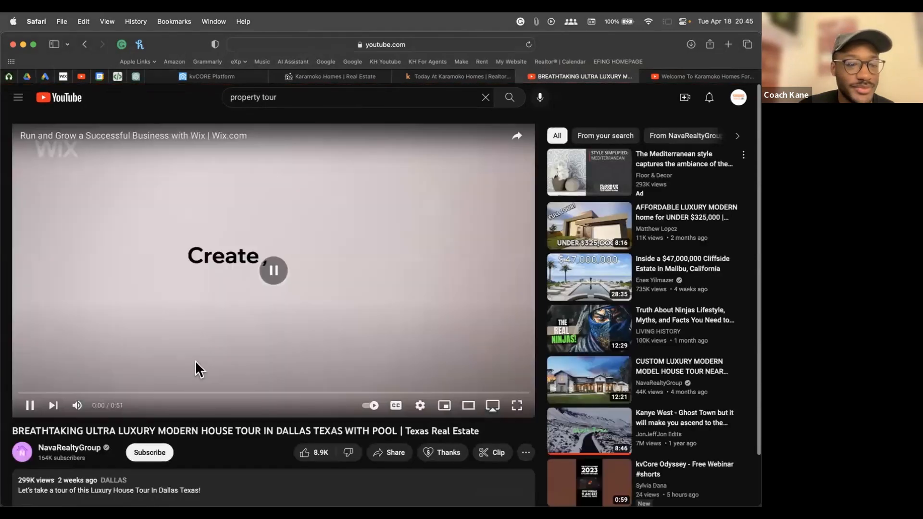
Skip the advert before the Dallas house tour video and pause the video at its start
left_click(30, 405)
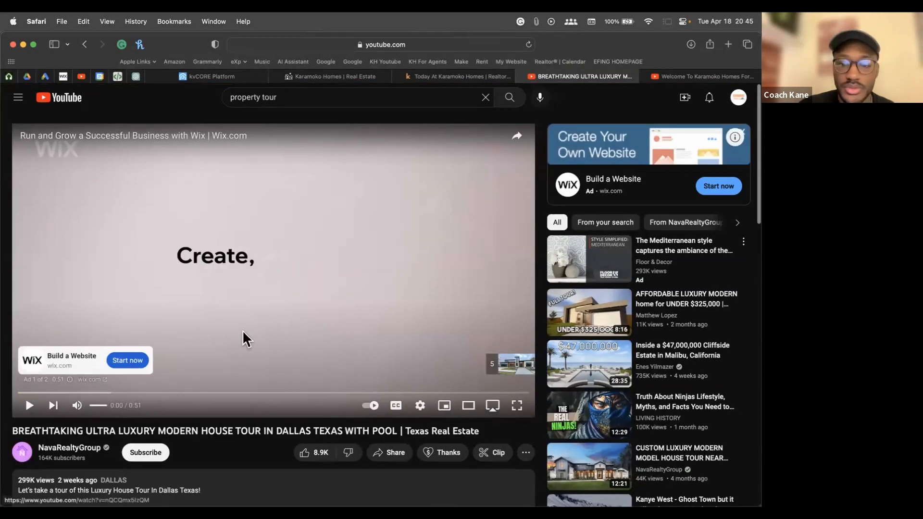
key("XF86AudioRaiseVolume")
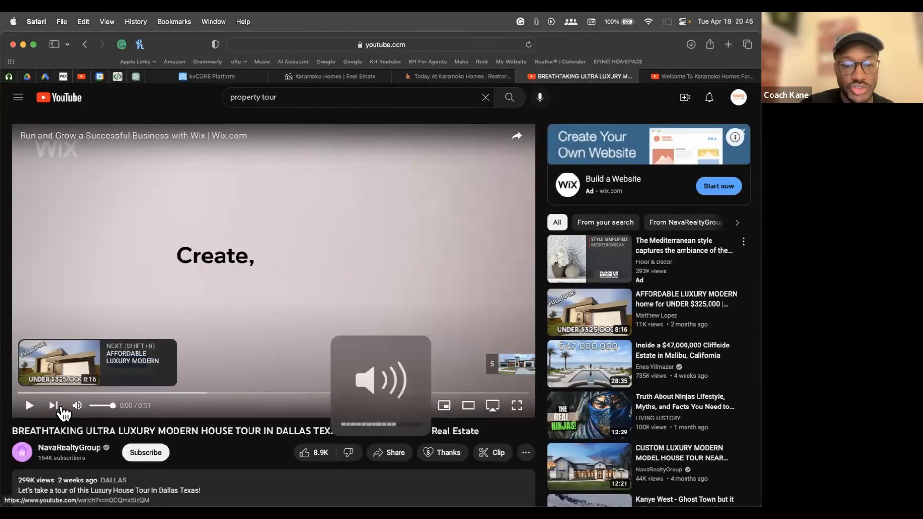
key("XF86AudioMute")
left_click(222, 262)
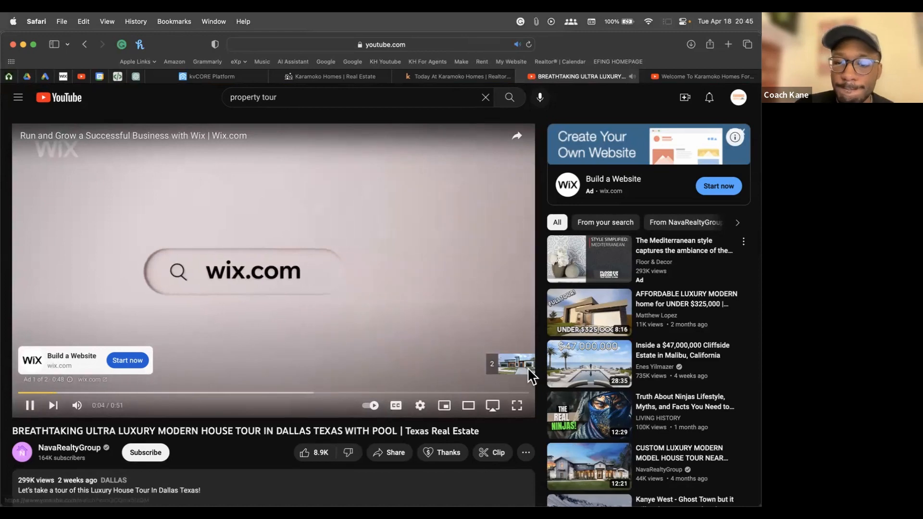
left_click(512, 363)
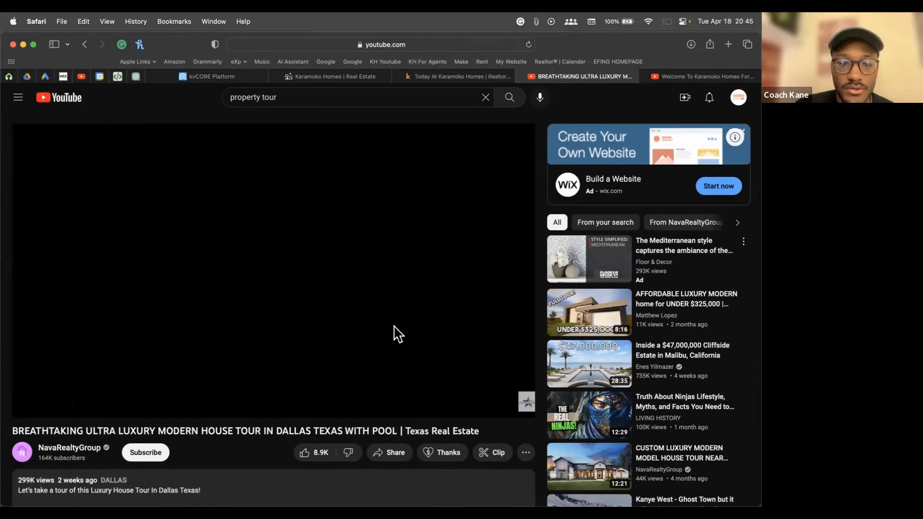
left_click(382, 218)
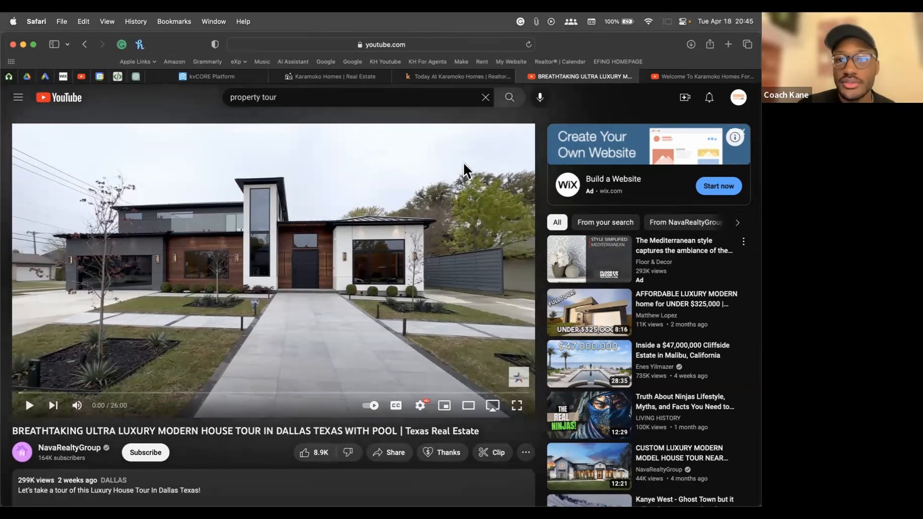
Copy the video ID To8vGHmsdFk, the part after "v=" in the house tour video's web address
left_click_drag(577, 45, 582, 68)
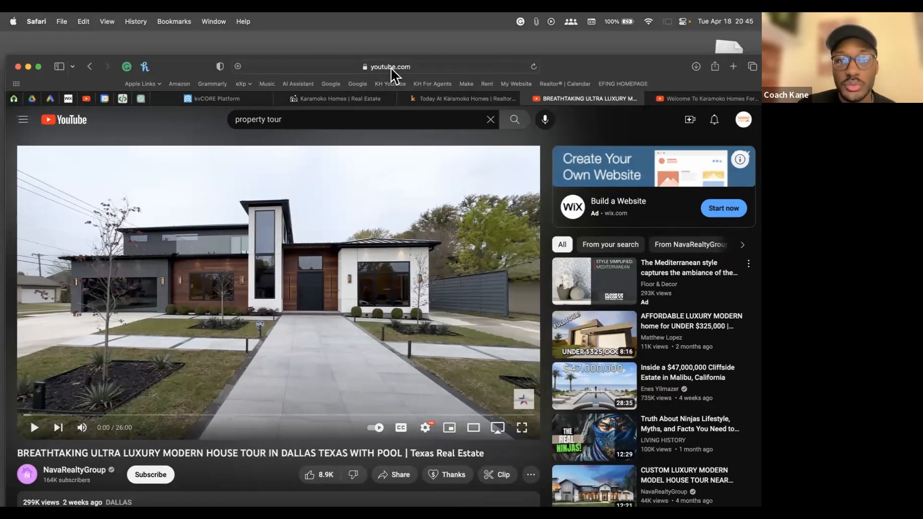
left_click(369, 66)
left_click(382, 67)
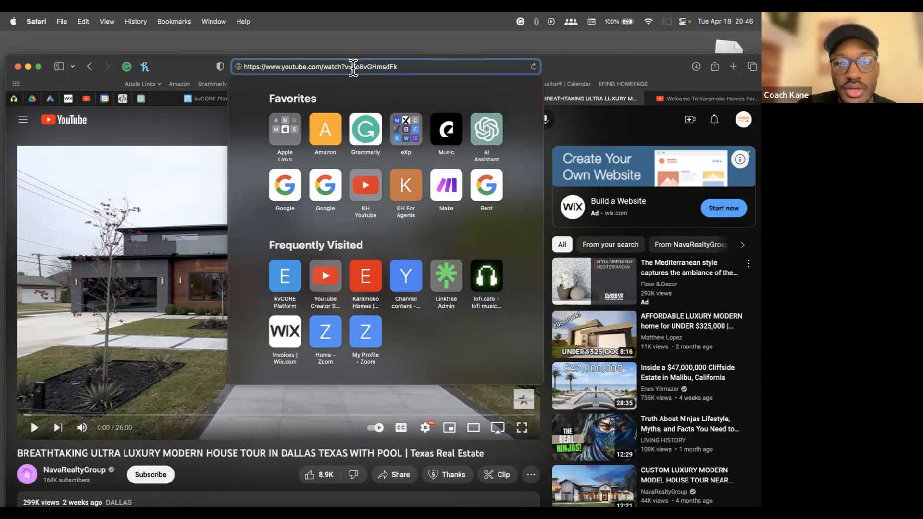
left_click_drag(361, 67, 420, 68)
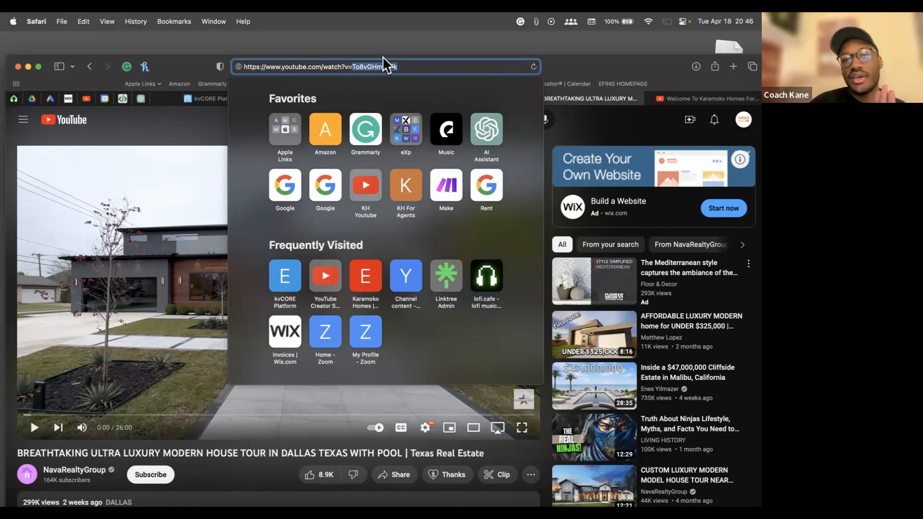
key("super+c")
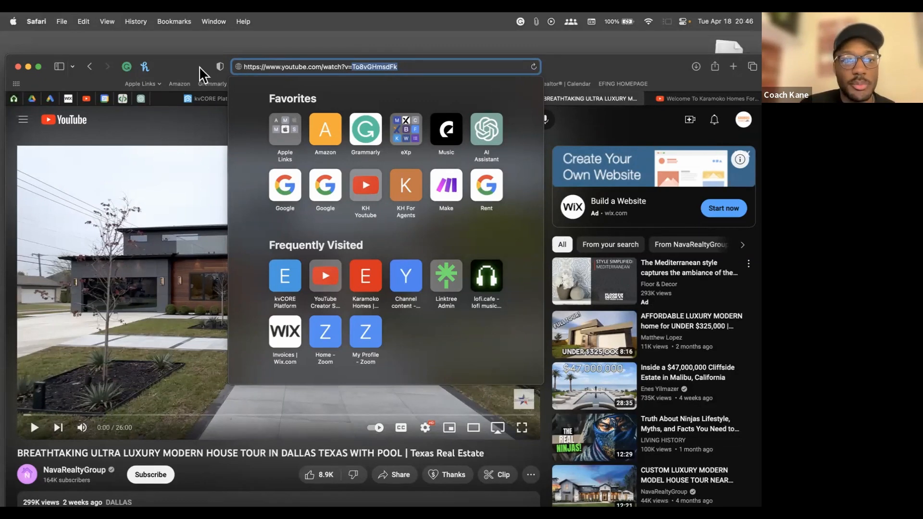
left_click(581, 131)
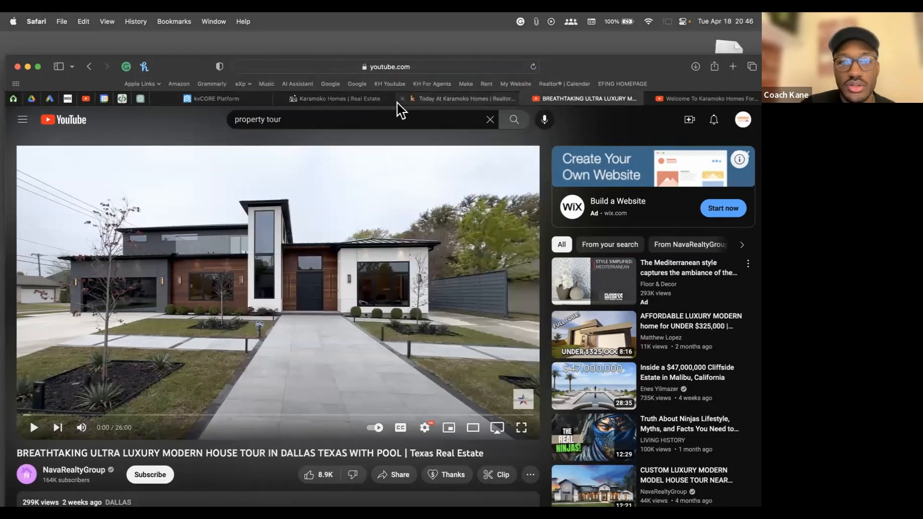
Return to the kvCORE website settings and replace the Background Video YouTube ID with To8vGHmsdFk
left_click(222, 100)
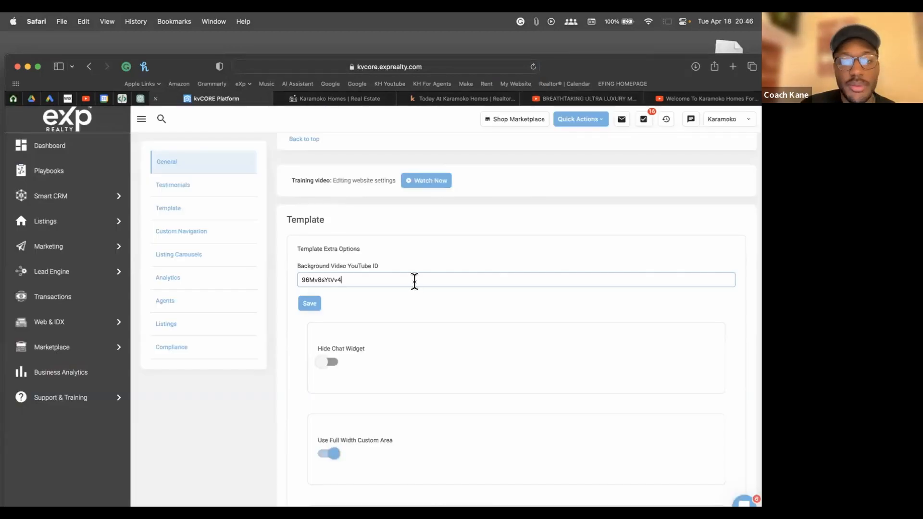
double_click(331, 280)
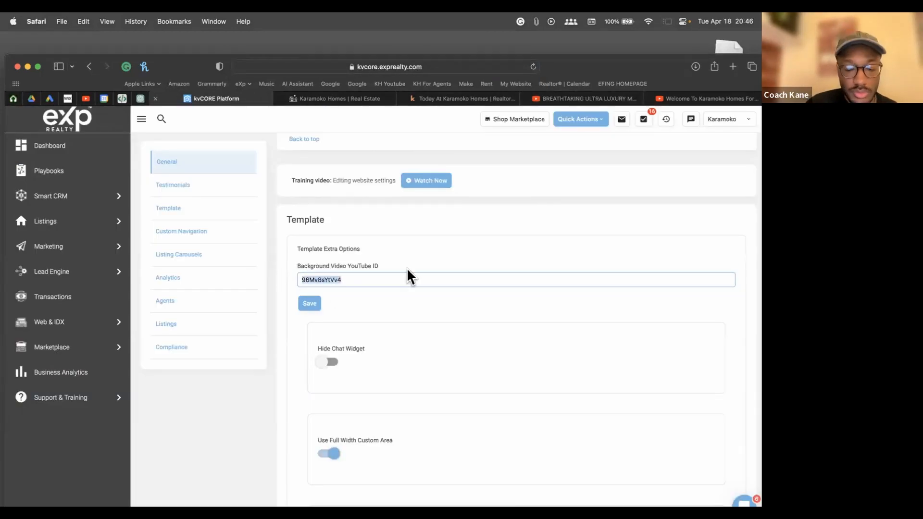
key("super+v")
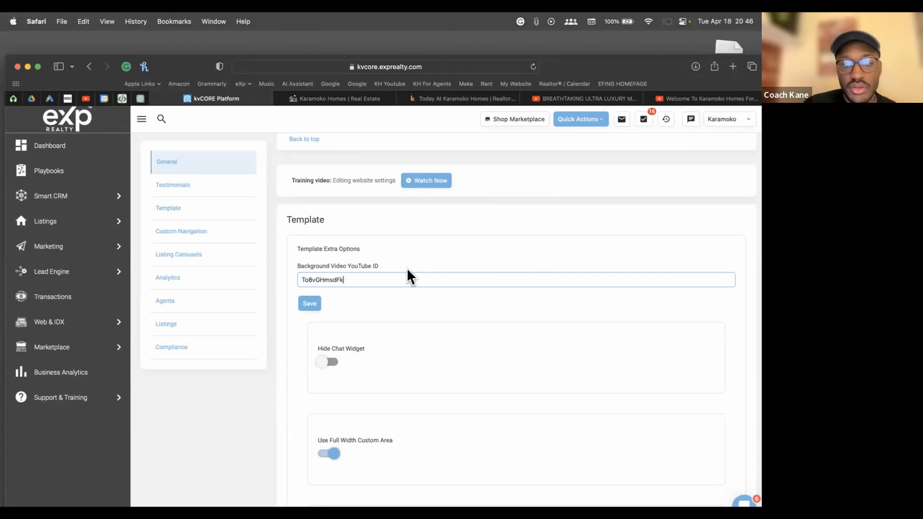
Save the Background Video YouTube ID setting and switch to the live Karamoko Homes site to check the header video
left_click(309, 304)
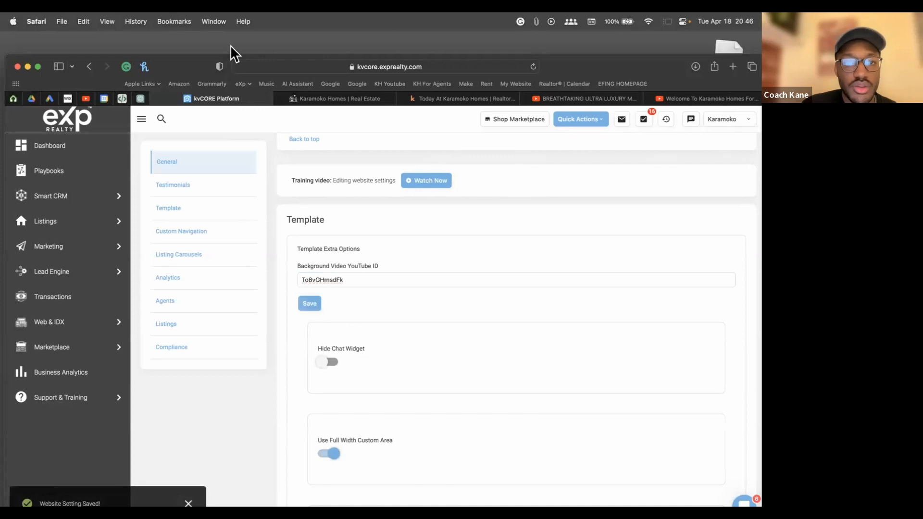
left_click_drag(205, 57, 197, 22)
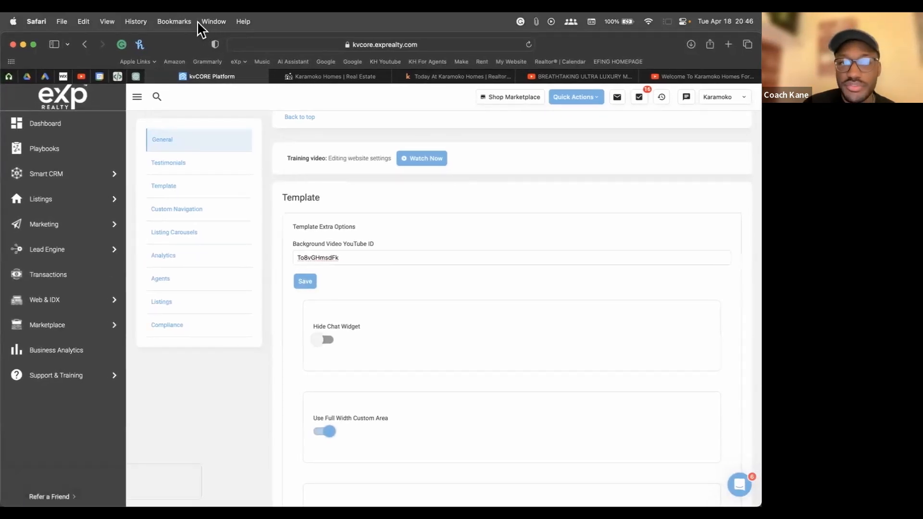
left_click(345, 76)
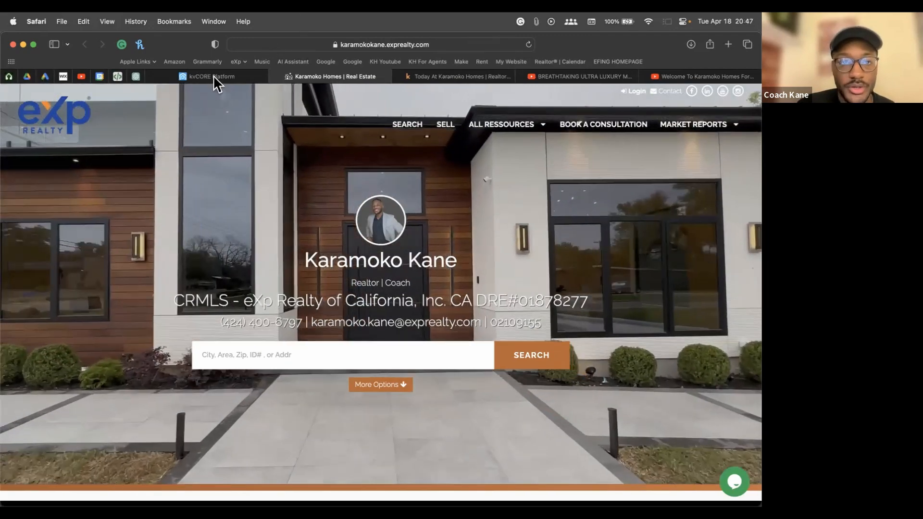
Review which part of the Dallas house tour video's web address is the video ID, the text after "v="
left_click(567, 76)
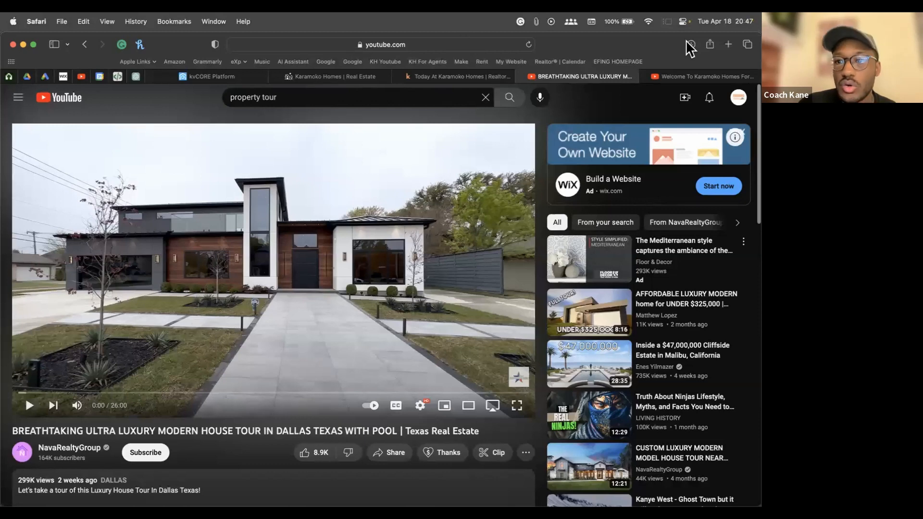
left_click(456, 42)
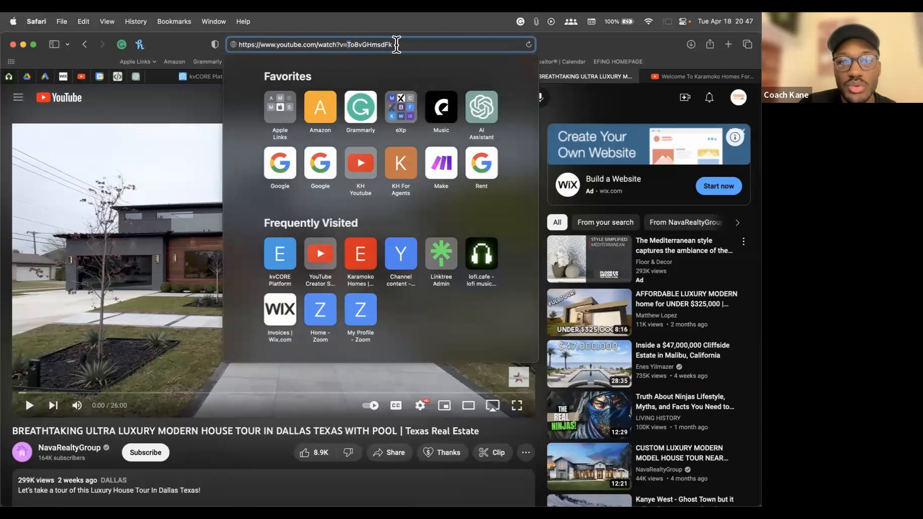
double_click(413, 44)
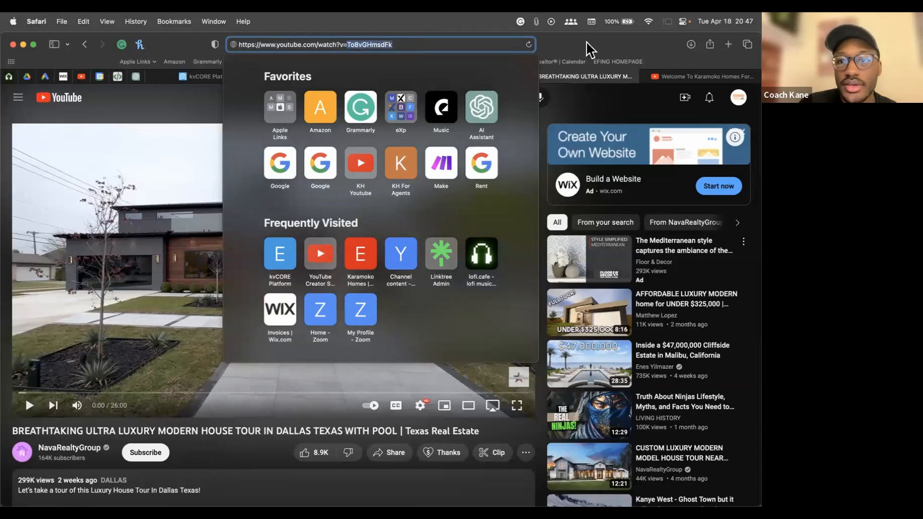
Return to the kvCORE website settings, recheck the Background Video YouTube ID entry and save it again
left_click(194, 73)
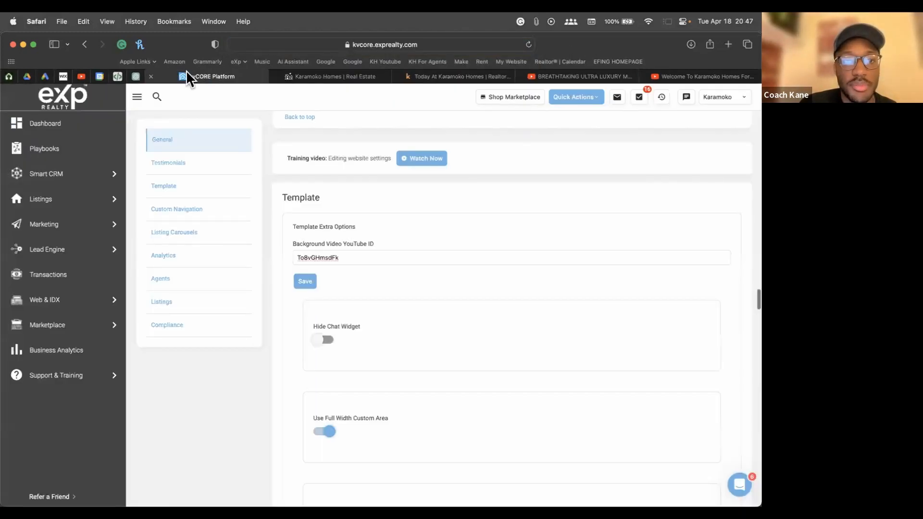
left_click(310, 257)
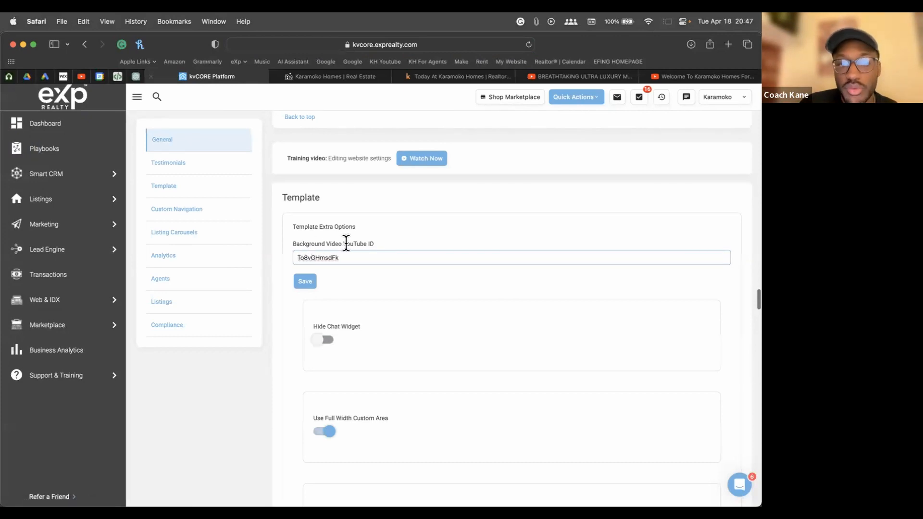
triple_click(372, 243)
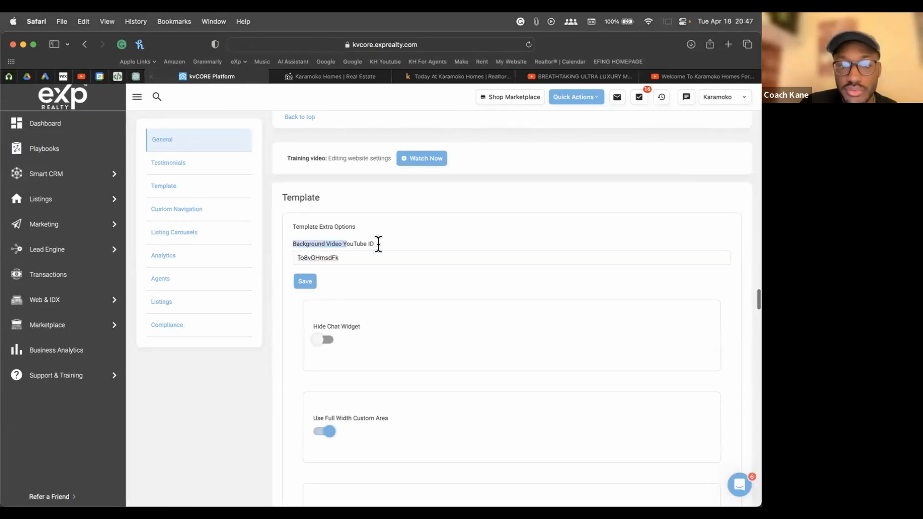
double_click(354, 256)
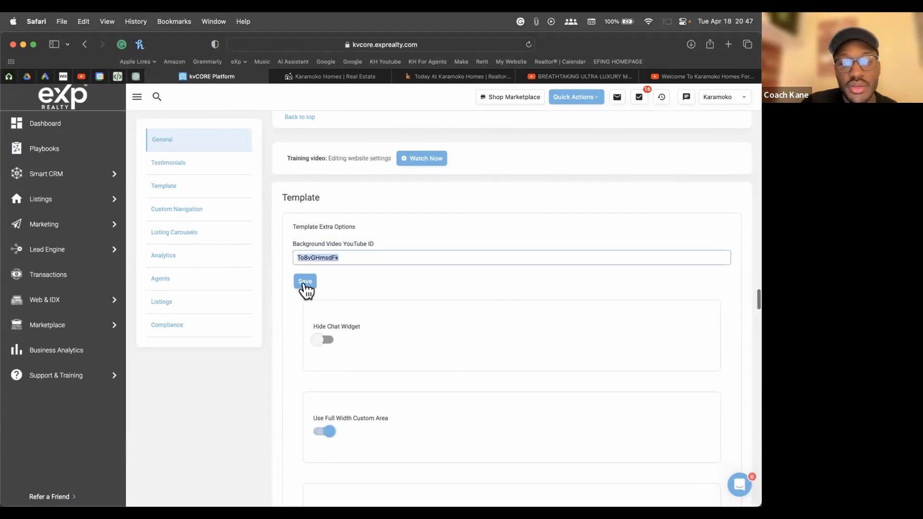
left_click(304, 282)
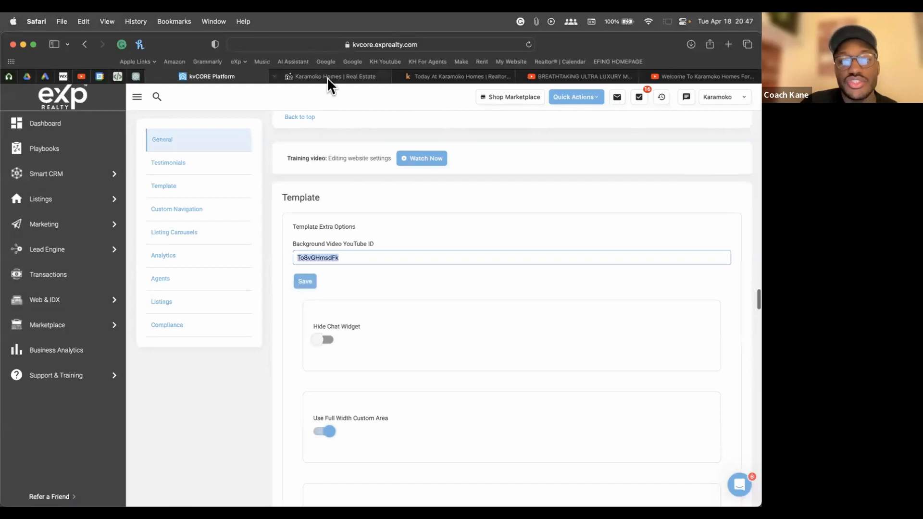
Check how the house tour video plays in the header of the live Karamoko Homes homepage
left_click(327, 77)
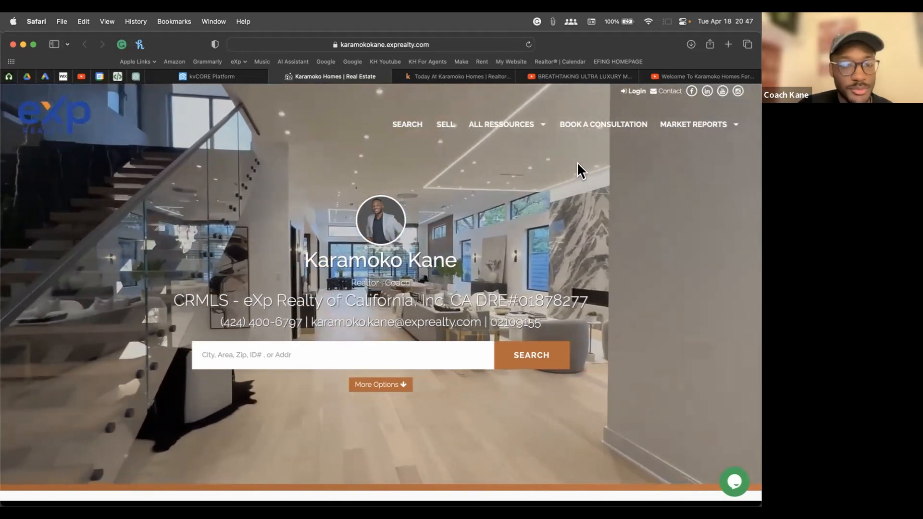
scroll(633, 243, "down", 2)
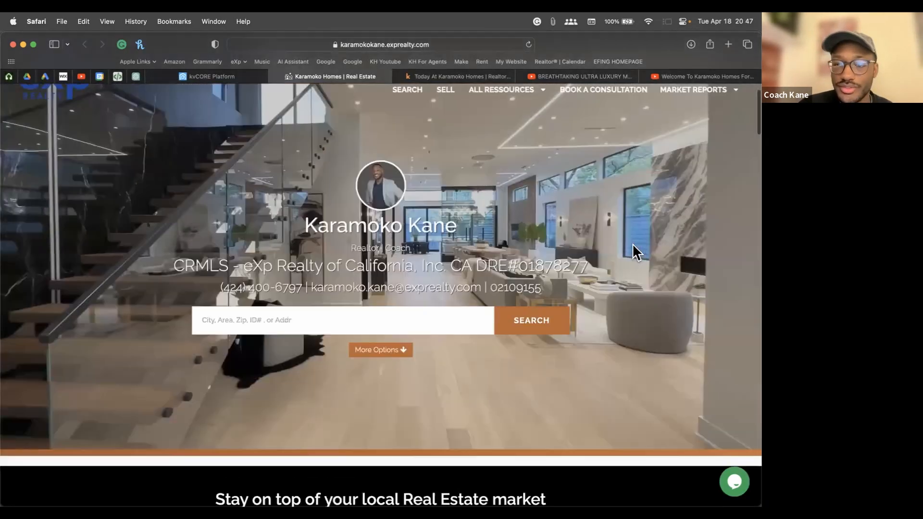
scroll(620, 227, "up", 2)
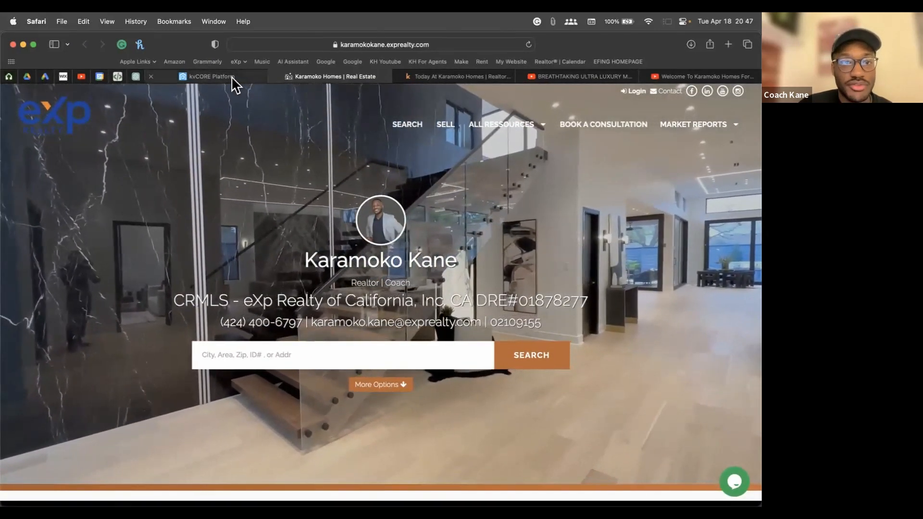
Clear the Background Video YouTube ID in the kvCORE website settings, save, and reload the live homepage to check its header
left_click(231, 75)
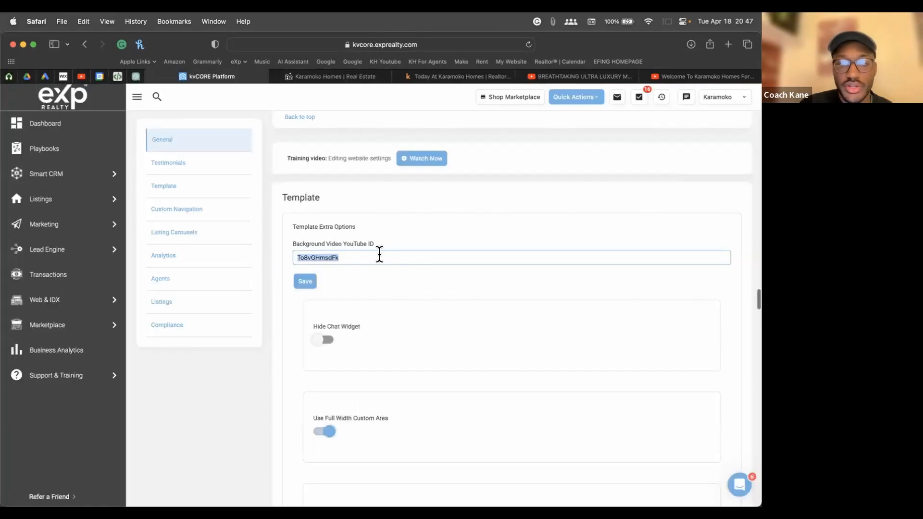
key("BackSpace")
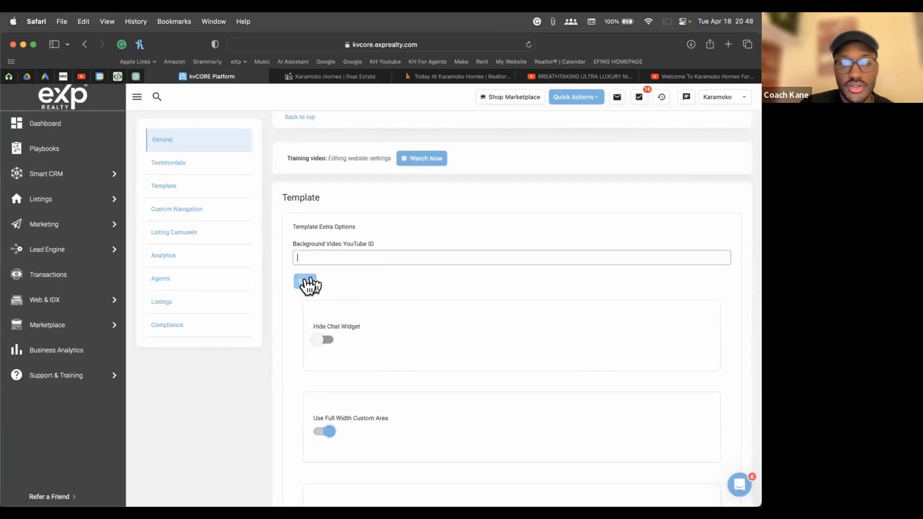
left_click(304, 282)
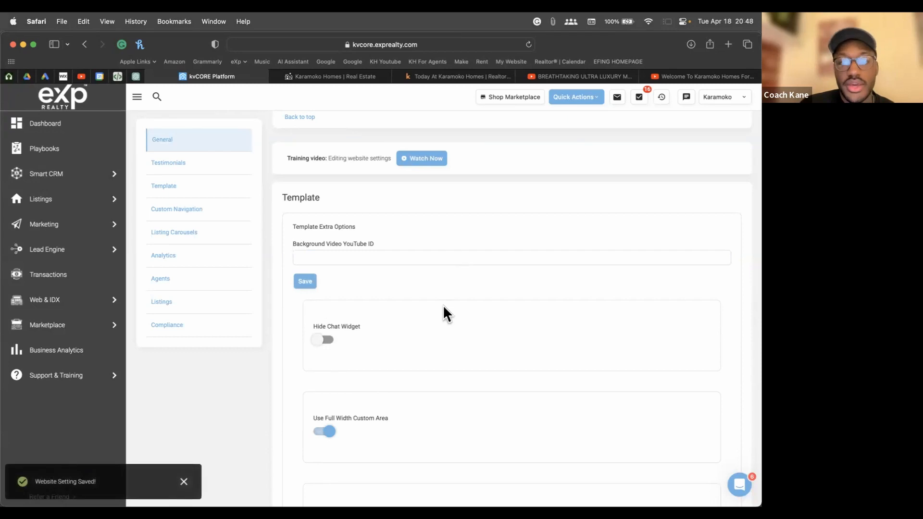
left_click(315, 74)
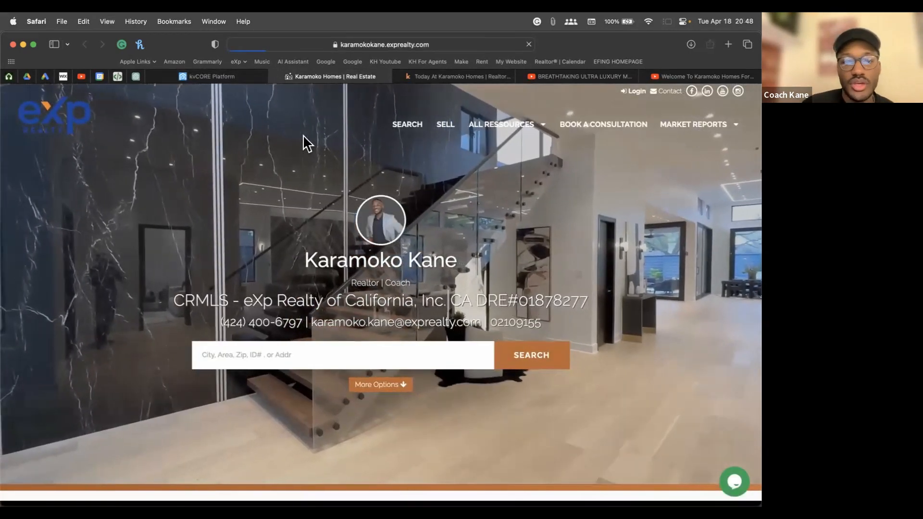
key("super+r")
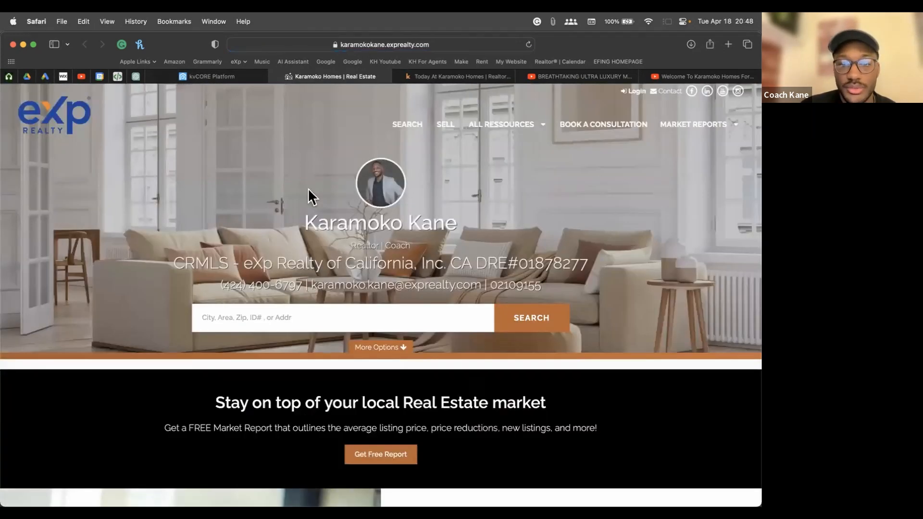
Return to the kvCORE website settings and go to the Background Image(s) setting in the General section
left_click(217, 76)
scroll(258, 174, "up", 2)
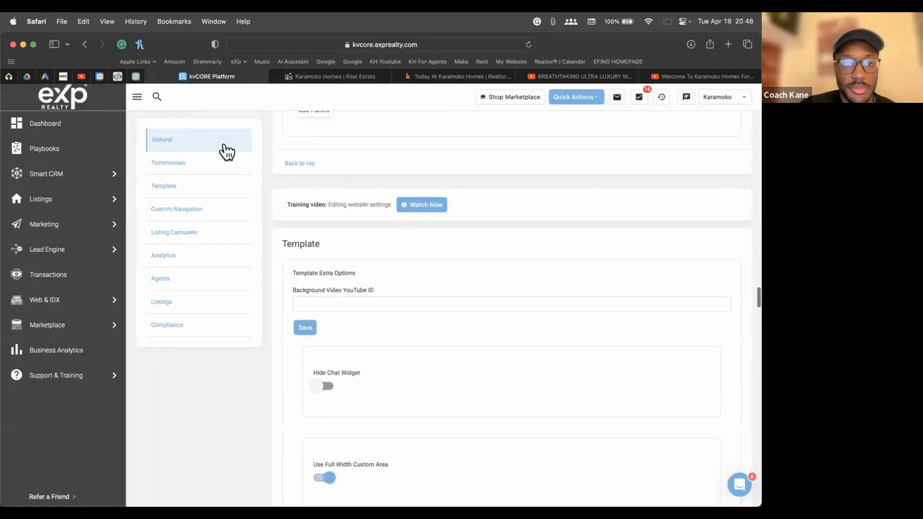
left_click(206, 147)
scroll(283, 166, "up", 2)
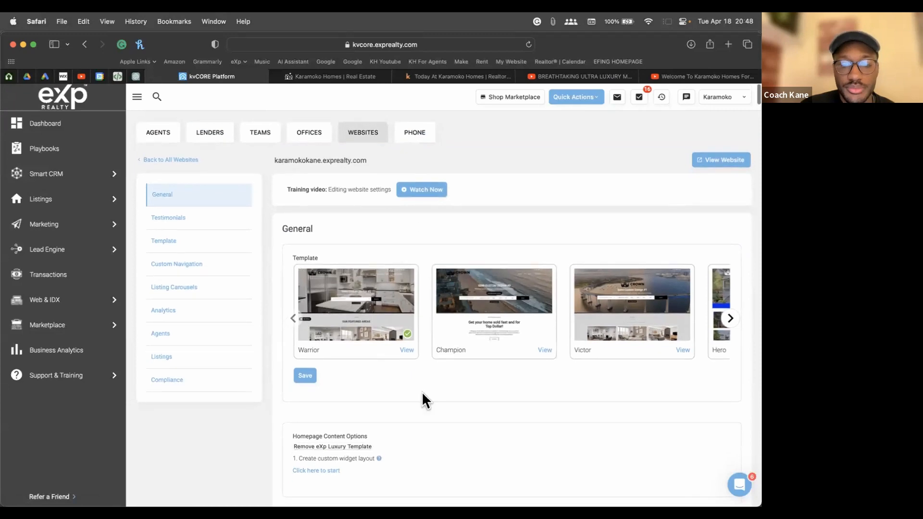
scroll(437, 405, "down", 9)
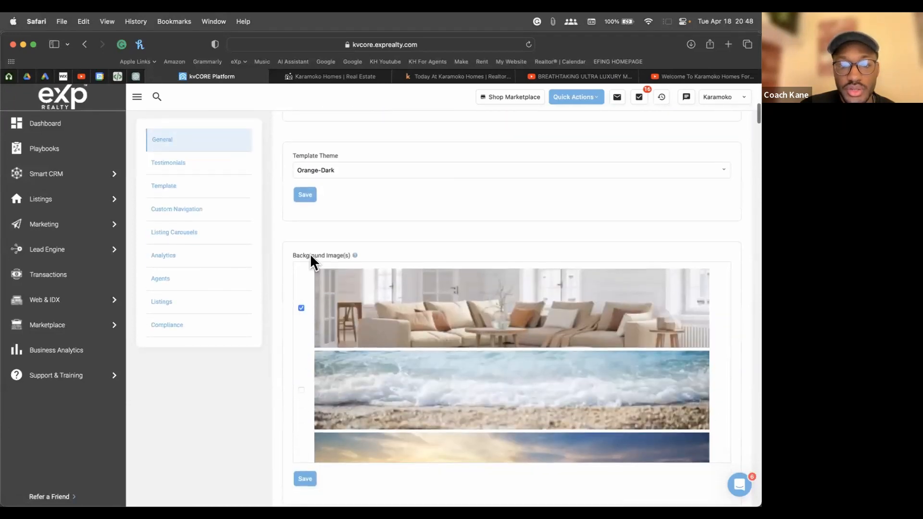
triple_click(377, 255)
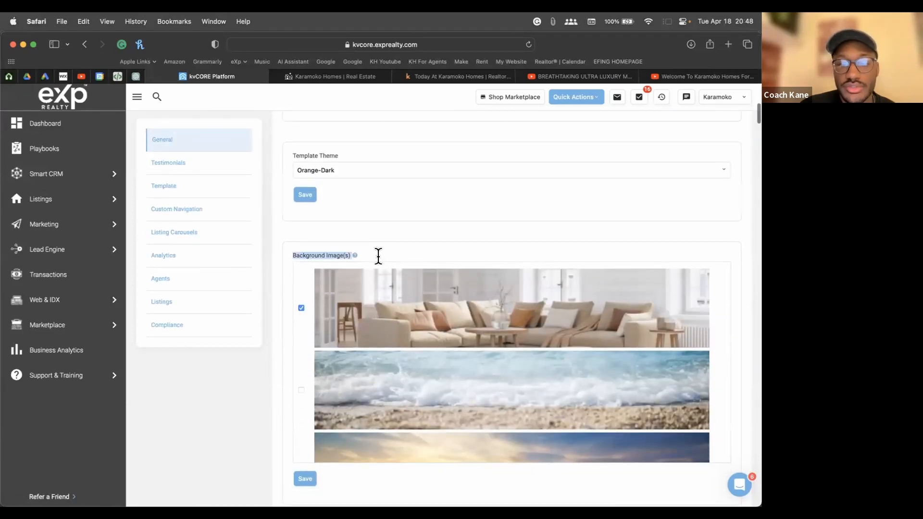
Select the tan mansion, cream-sofa living room, leather-sofa open kitchen and all-white interior as additional background images
scroll(312, 224, "down", 4)
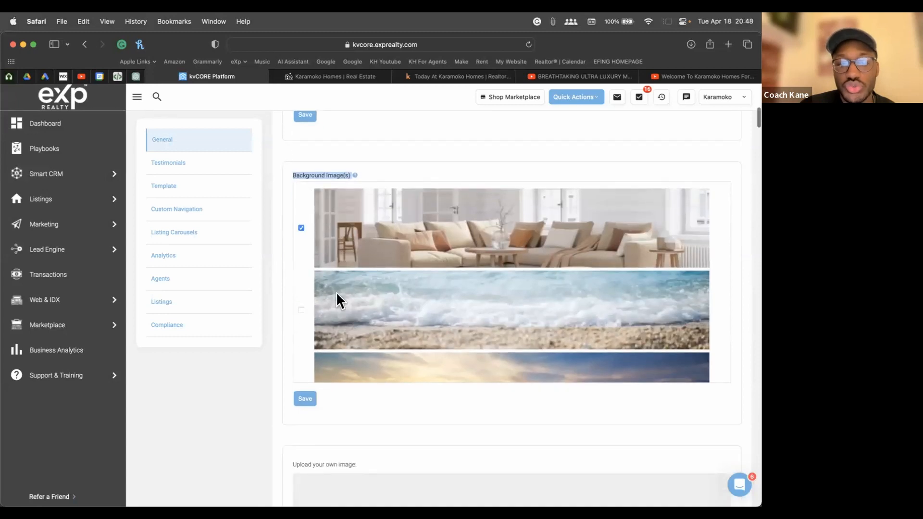
scroll(336, 295, "down", 3)
scroll(336, 293, "down", 10)
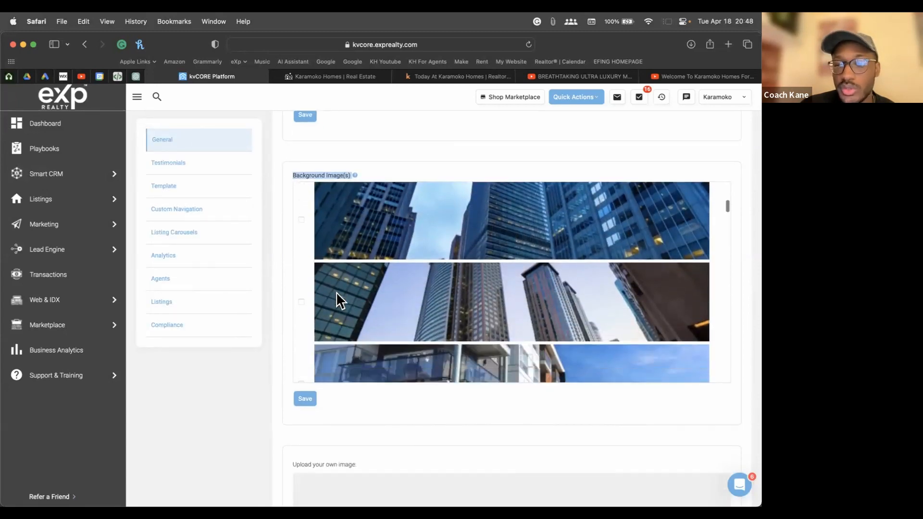
scroll(336, 292, "down", 10)
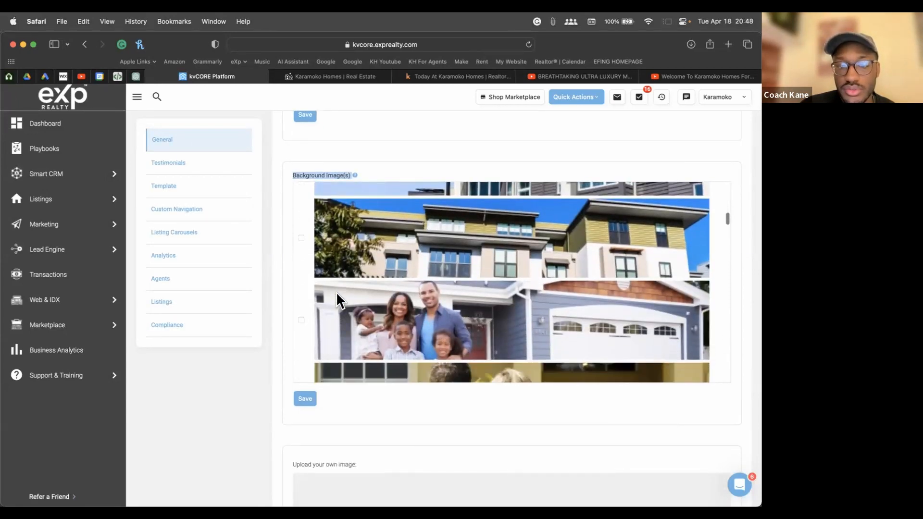
scroll(336, 292, "down", 10)
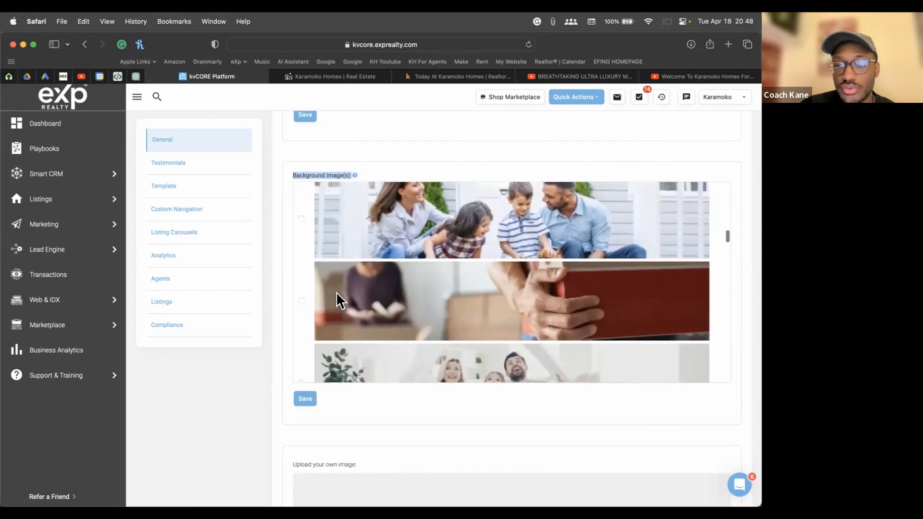
scroll(336, 292, "down", 10)
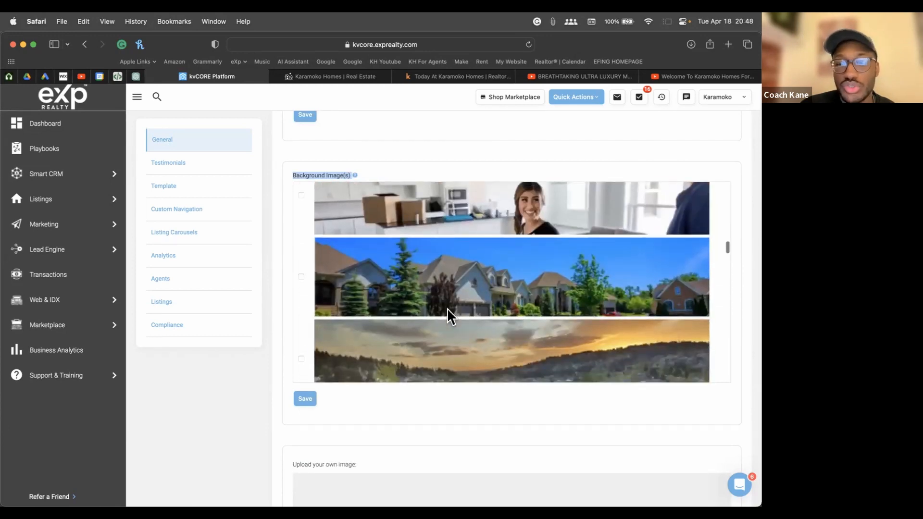
scroll(447, 313, "down", 10)
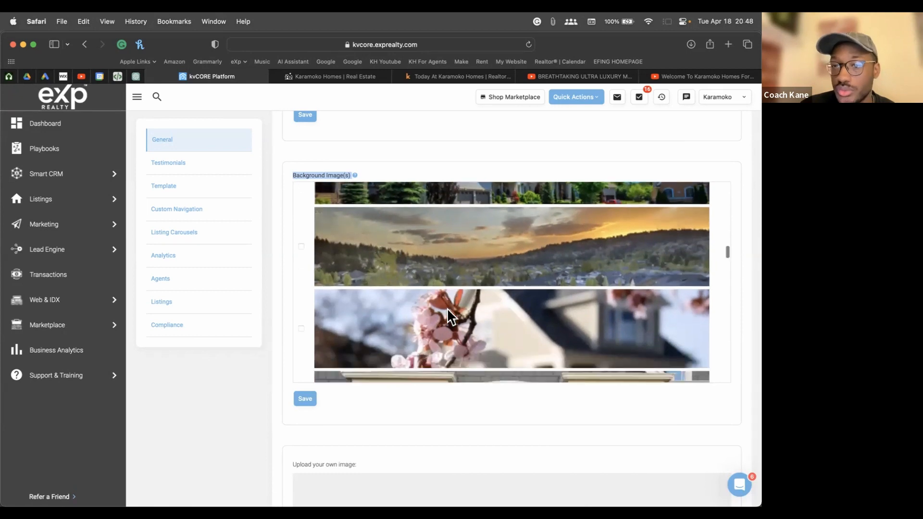
scroll(447, 310, "up", 1)
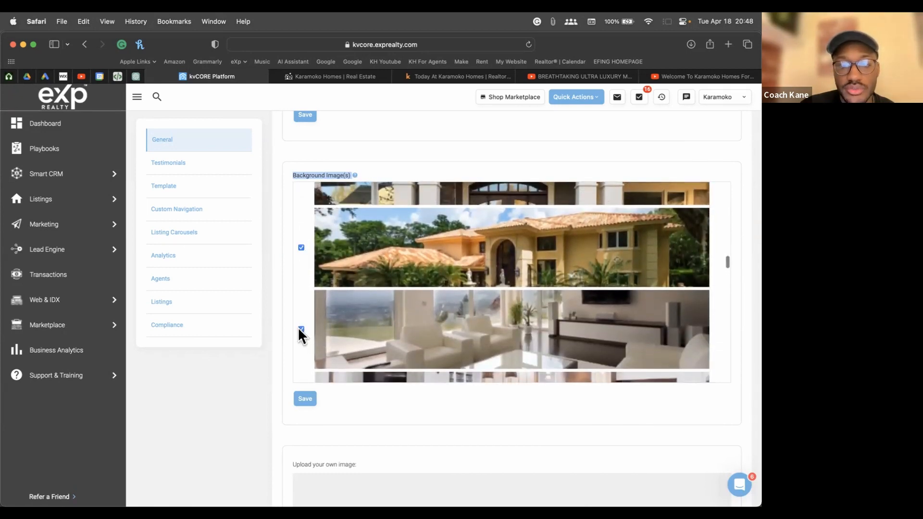
scroll(297, 320, "down", 3)
left_click(300, 309)
scroll(317, 343, "down", 2)
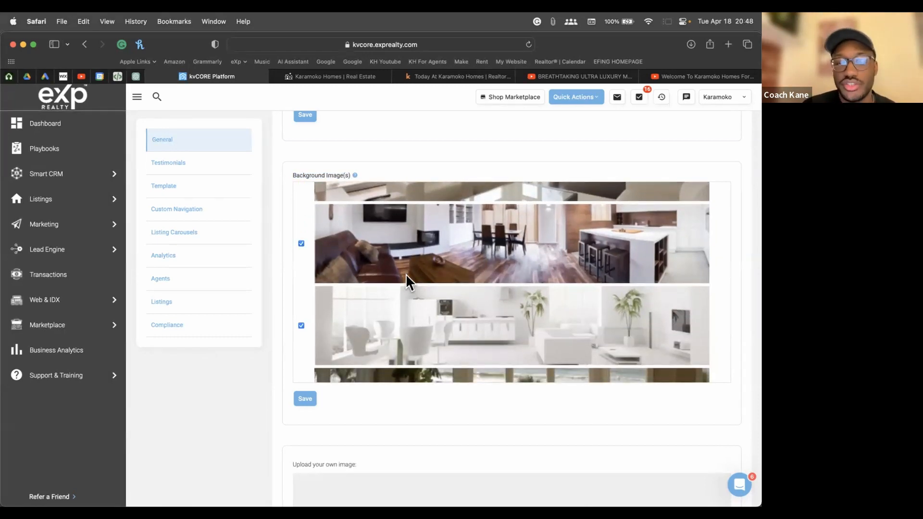
Deselect the leather-sofa open kitchen and the beige-sofa living room at the start of the Background Image(s) list, and save the selection
left_click(300, 242)
scroll(301, 242, "up", 4)
left_click(300, 291)
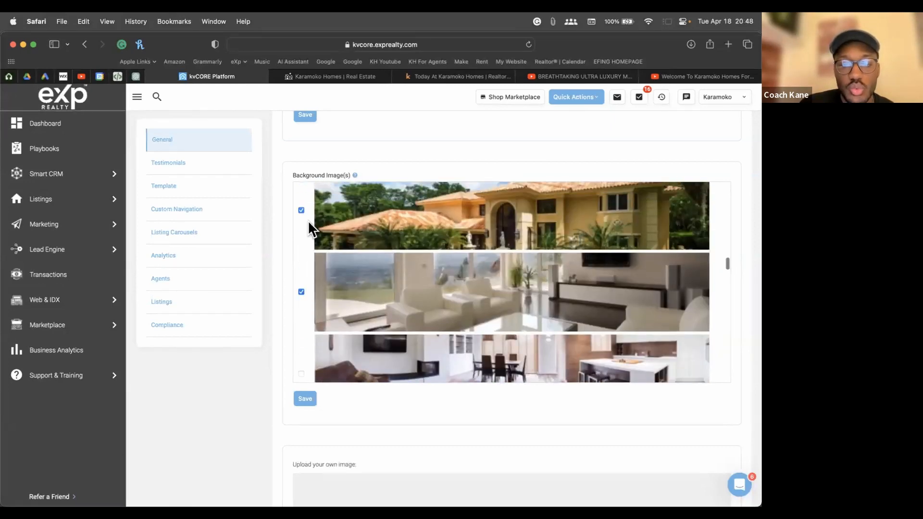
scroll(307, 233, "up", 5)
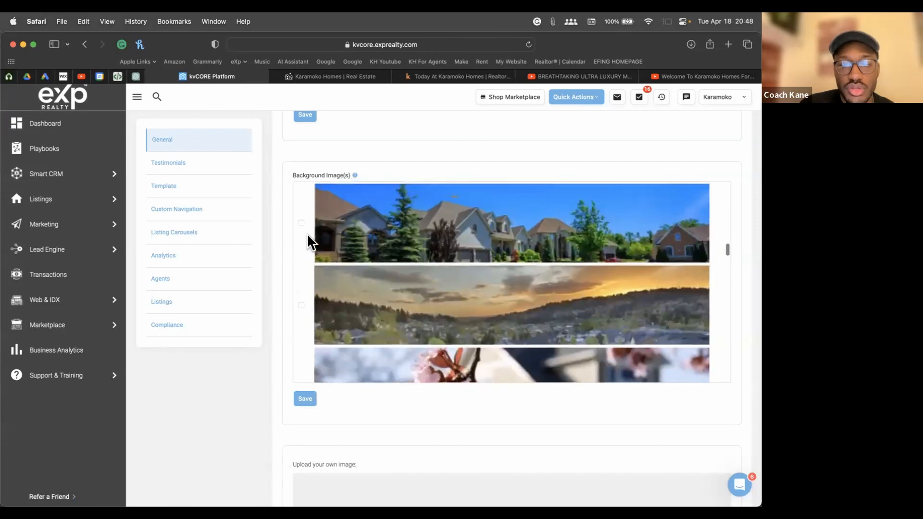
scroll(306, 233, "up", 6)
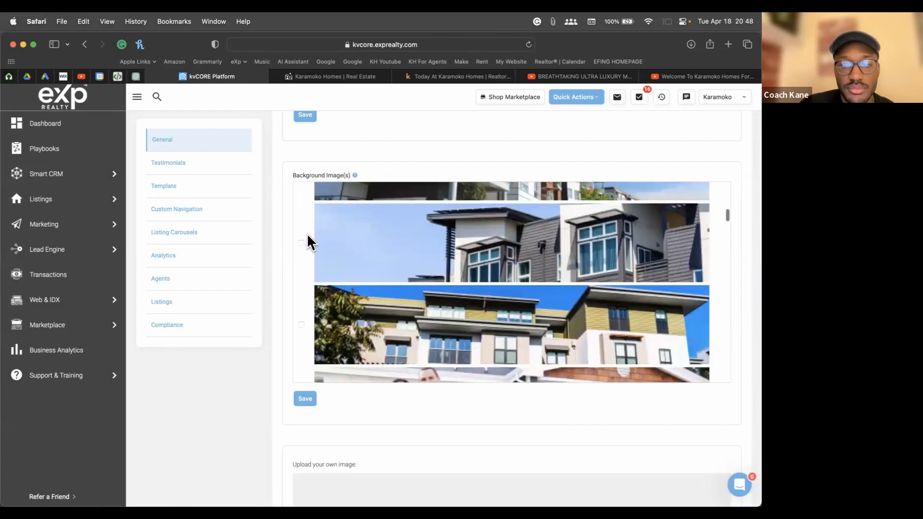
scroll(307, 233, "up", 6)
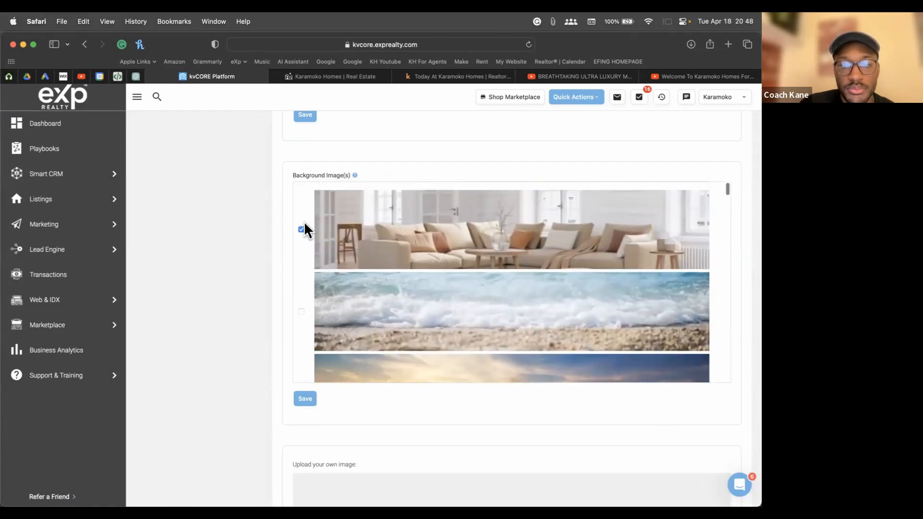
left_click(301, 227)
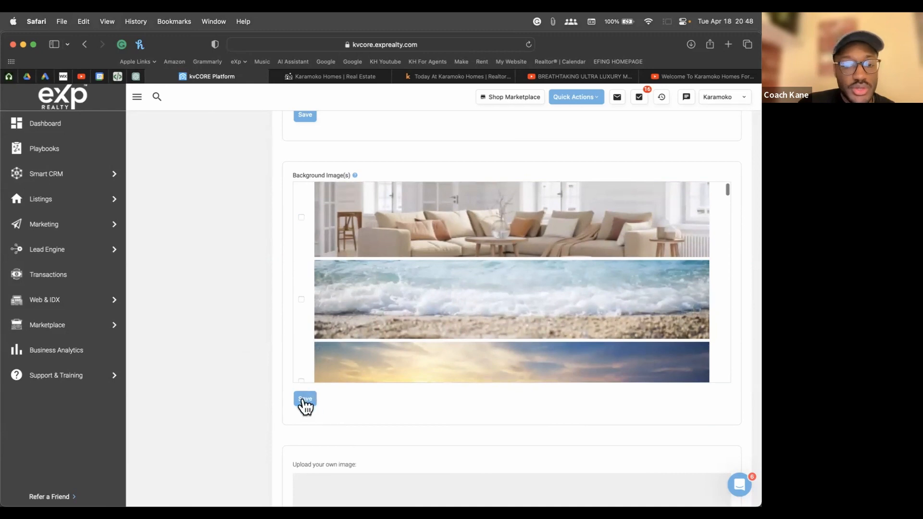
left_click(307, 401)
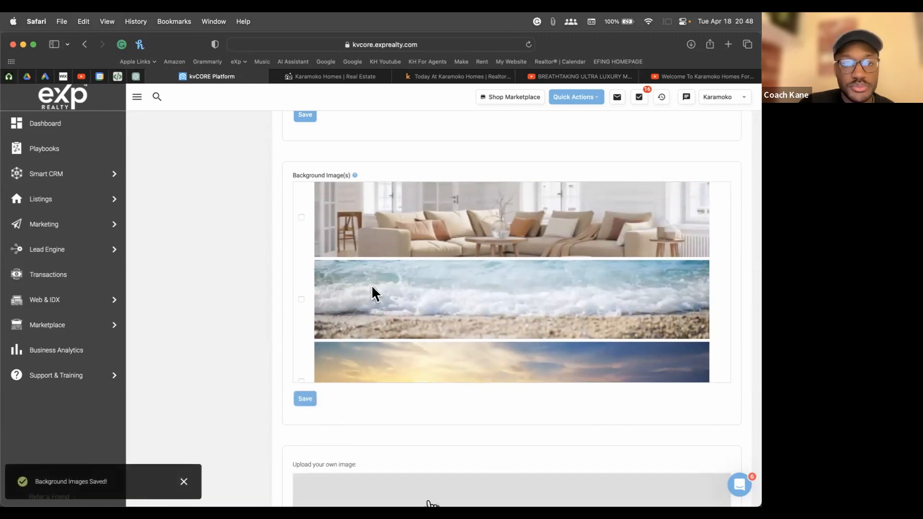
Reload the live Karamoko Homes homepage to check its header background, and return to the start of the General website settings in kvCORE
left_click(300, 81)
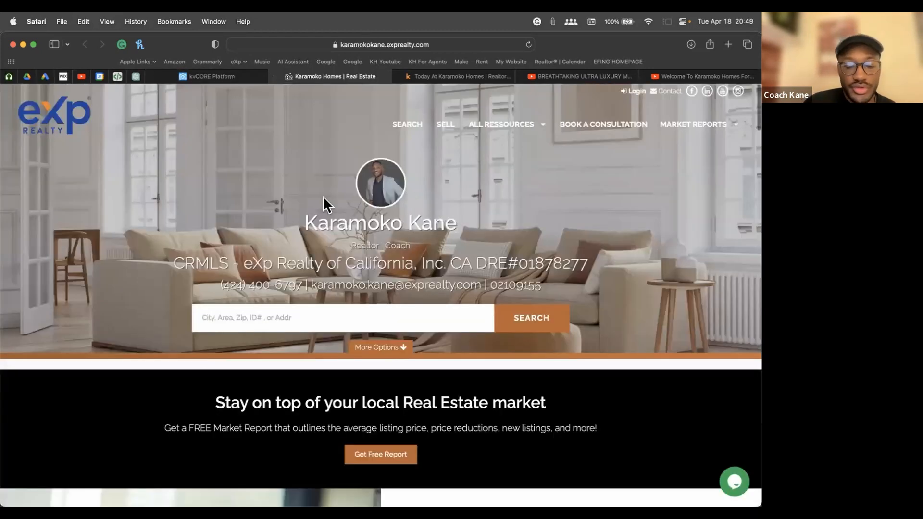
key("super+r")
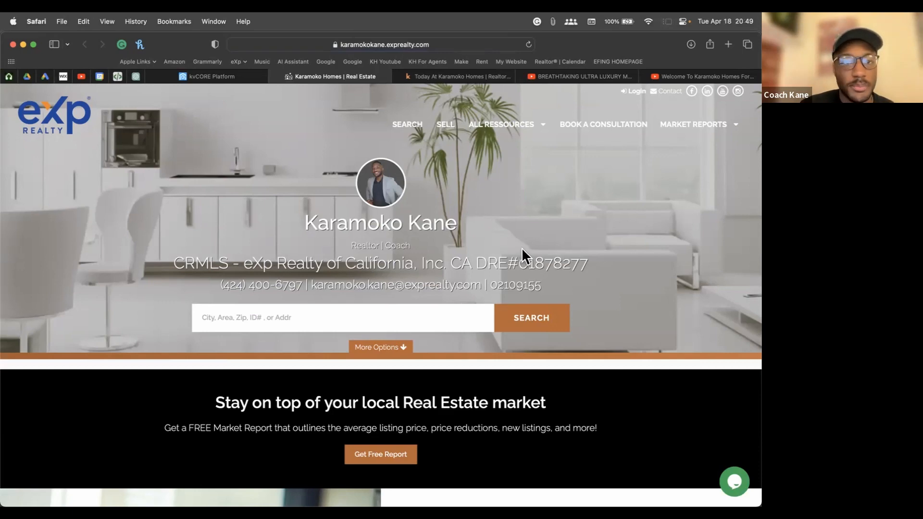
left_click(196, 76)
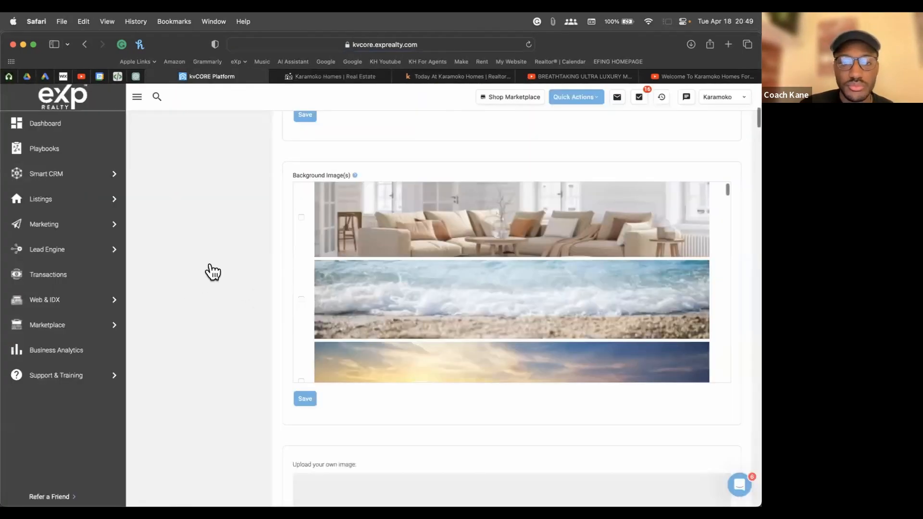
scroll(206, 270, "up", 10)
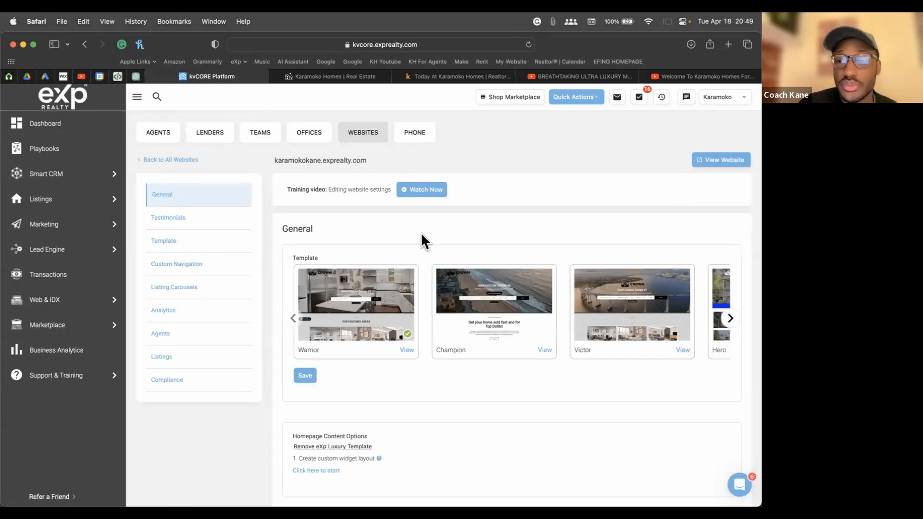
scroll(739, 265, "down", 3)
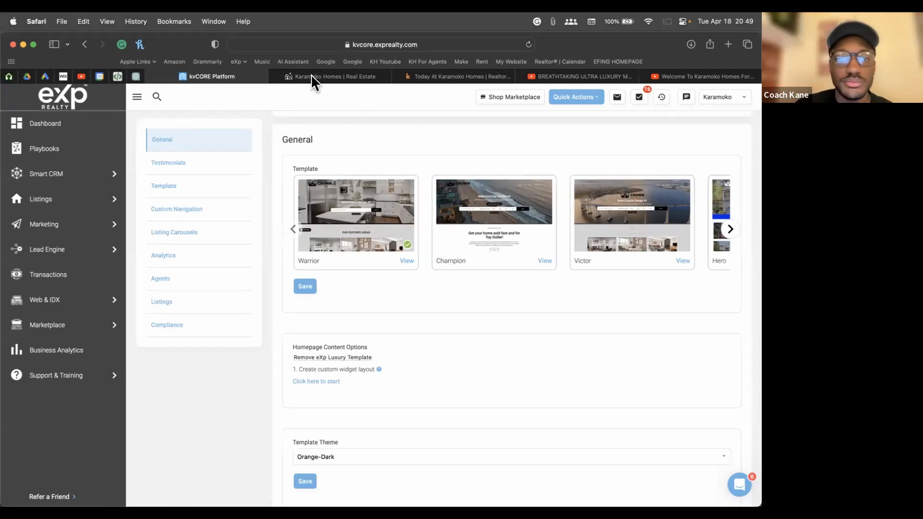
scroll(730, 293, "up", 3)
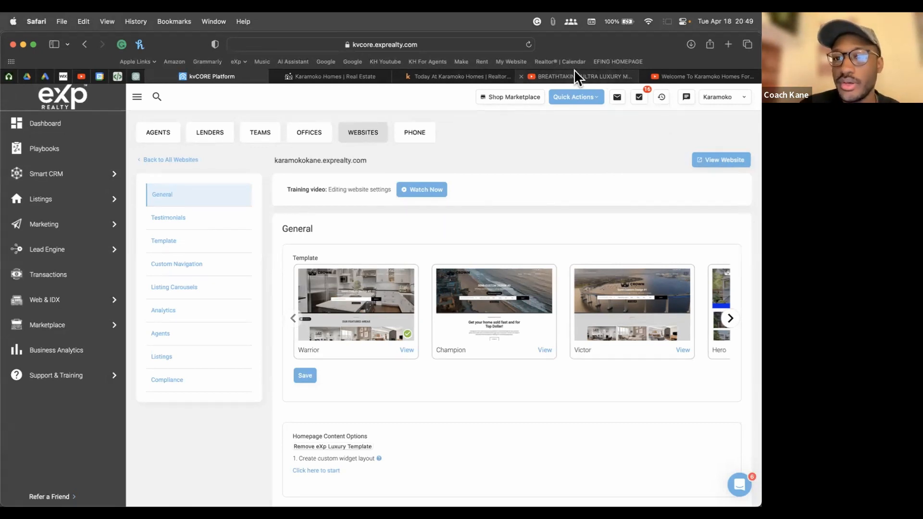
View the live homepage again and open the signed-in account's own channel page on YouTube
left_click(325, 76)
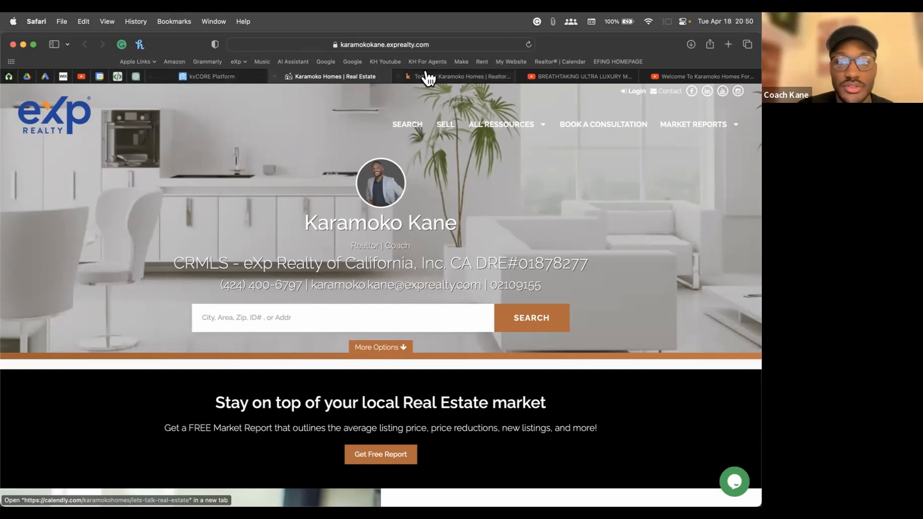
left_click(582, 77)
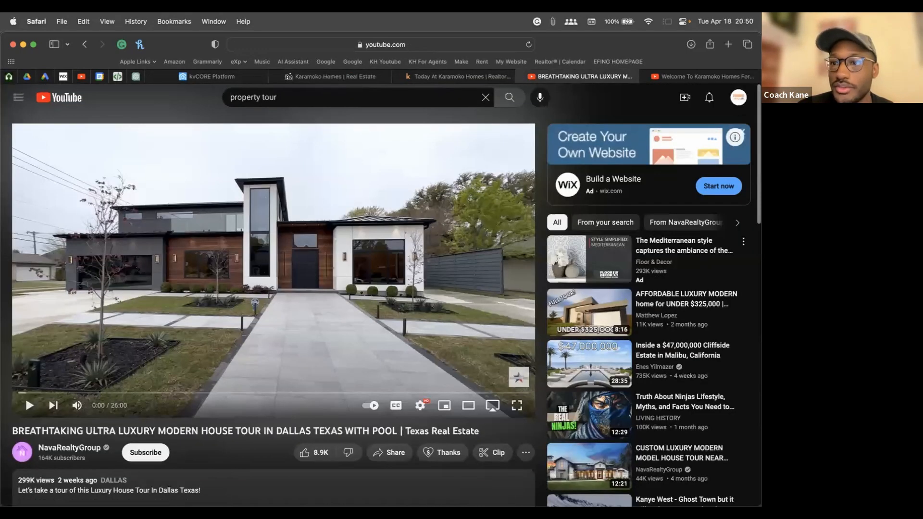
left_click(738, 97)
left_click(667, 176)
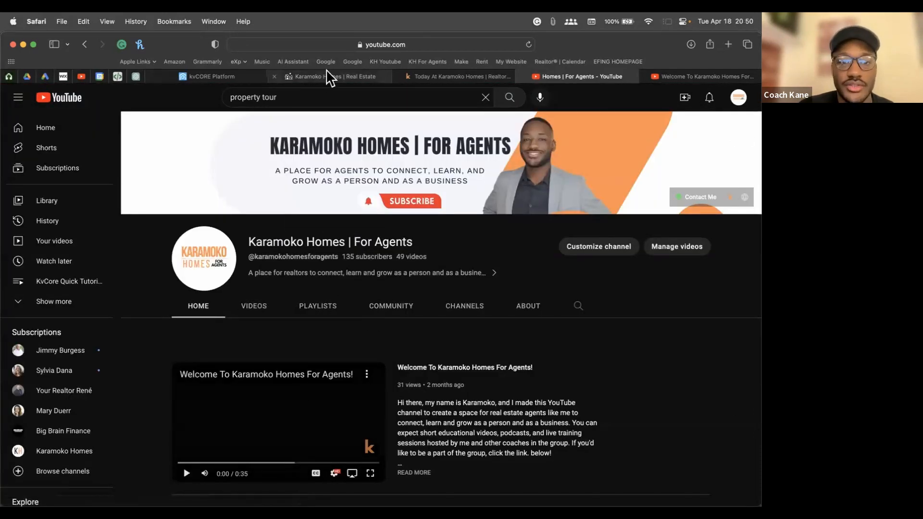
Switch to kvCORE, go to the Dashboard, and open My Profile for editing
left_click(226, 78)
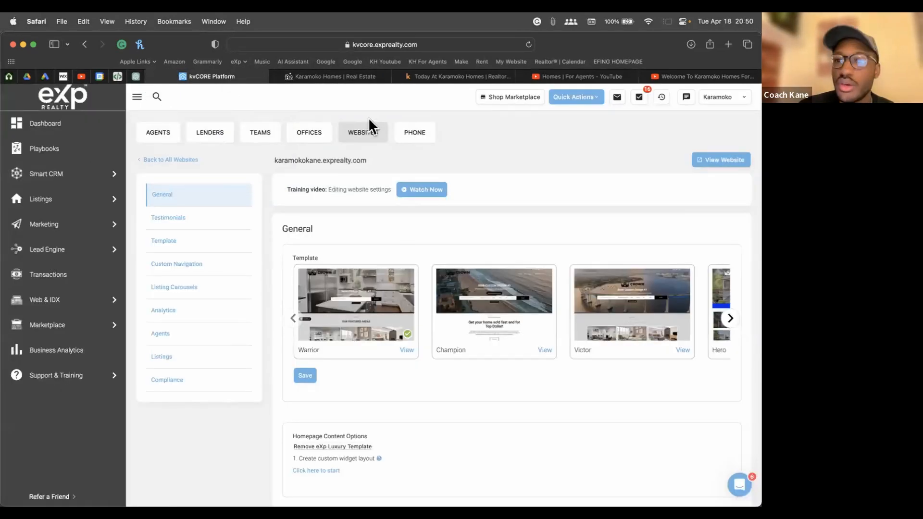
left_click(67, 99)
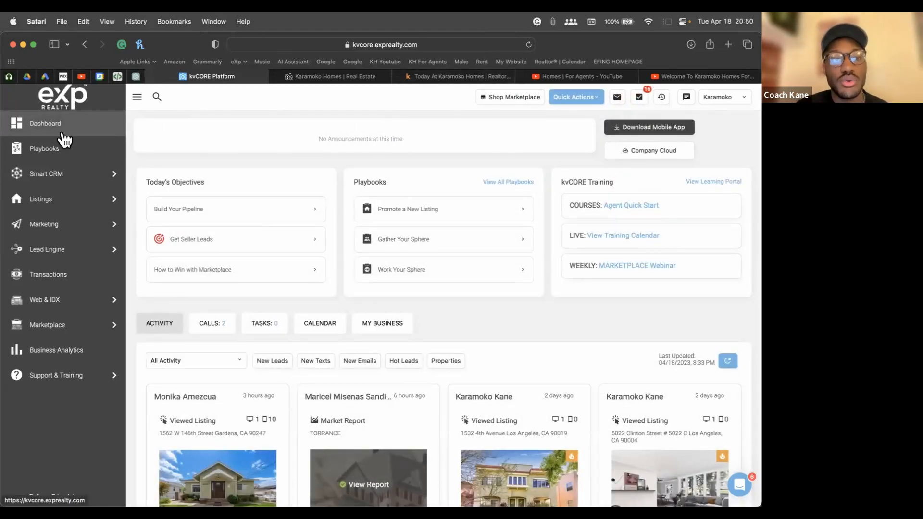
left_click(721, 100)
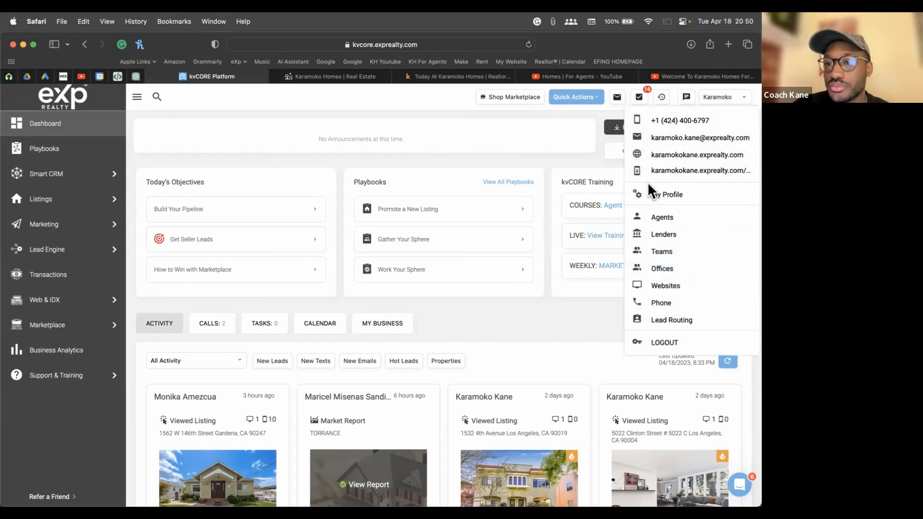
left_click(671, 201)
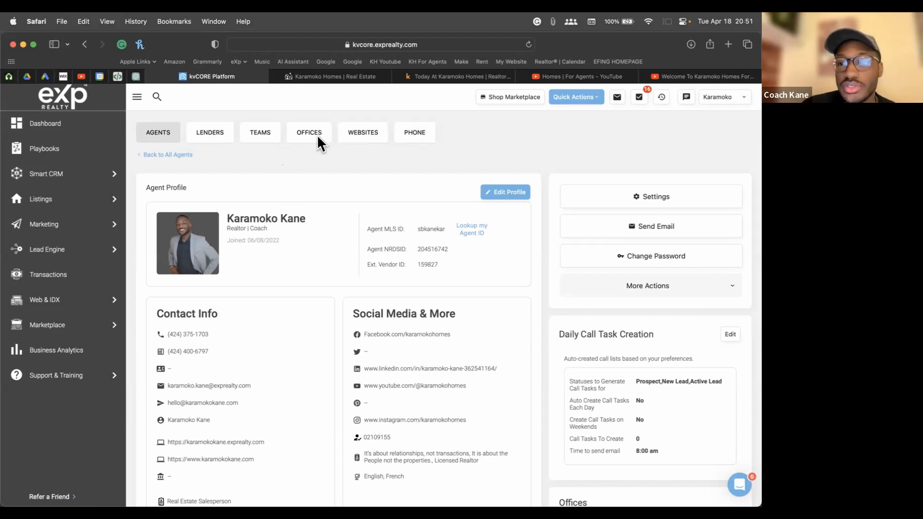
left_click(500, 195)
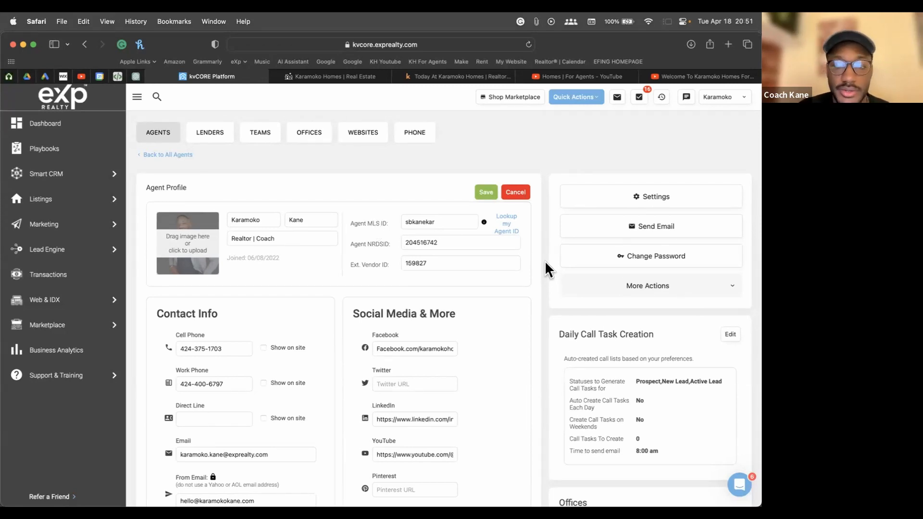
Look through the Contact Info fields of the agent profile and browse the available Lender options
scroll(546, 228, "down", 5)
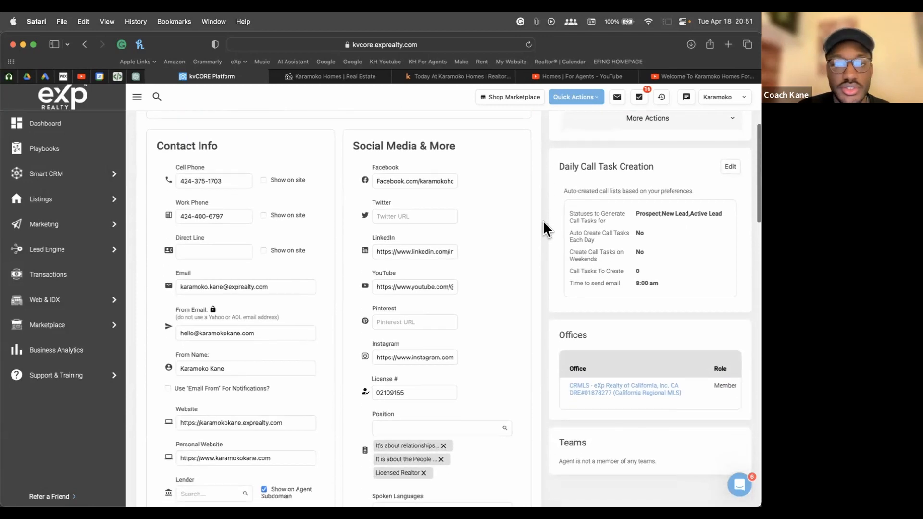
scroll(546, 228, "down", 1)
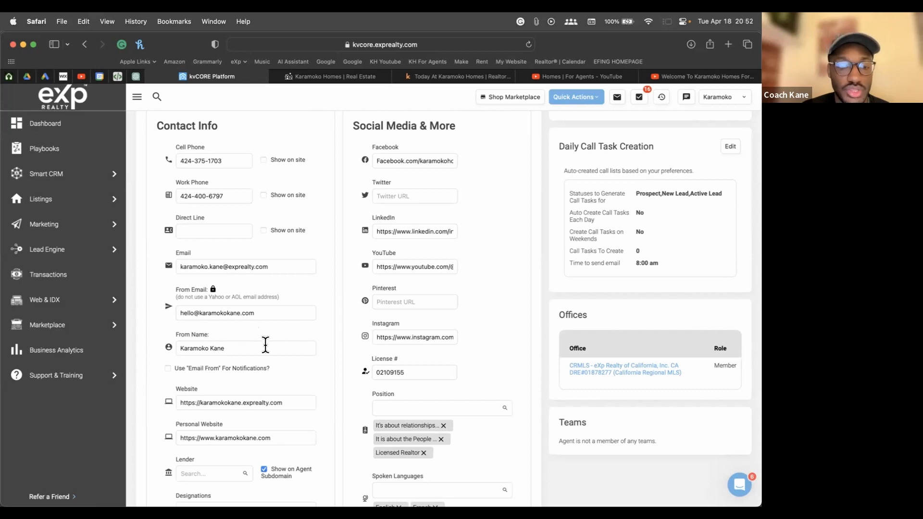
scroll(264, 346, "down", 1)
scroll(267, 351, "down", 1)
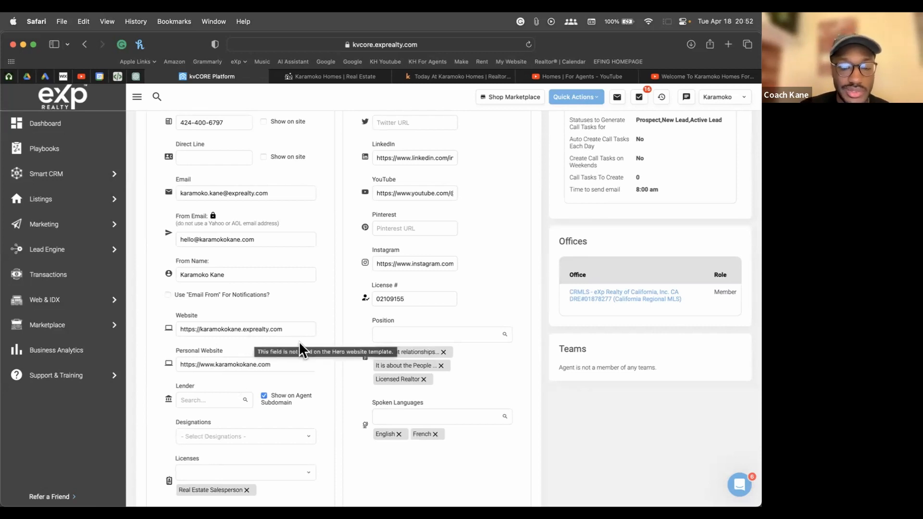
scroll(340, 391, "down", 3)
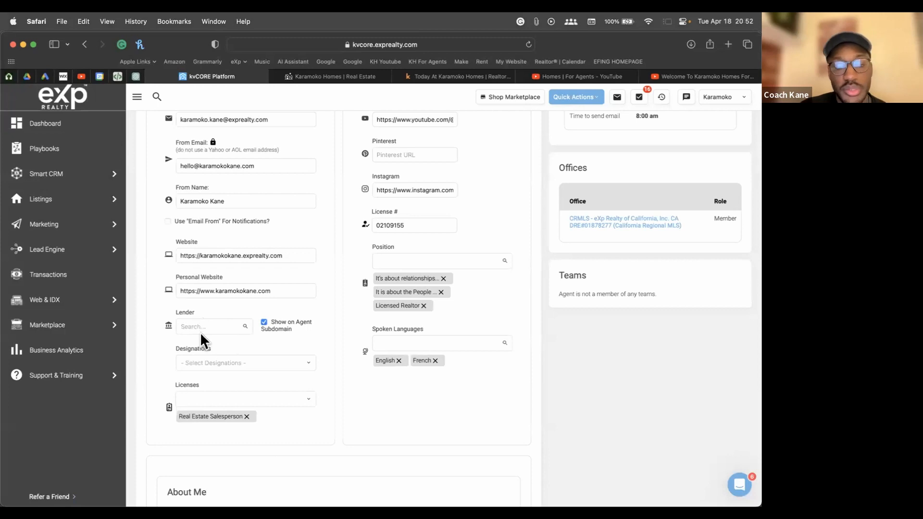
left_click(215, 326)
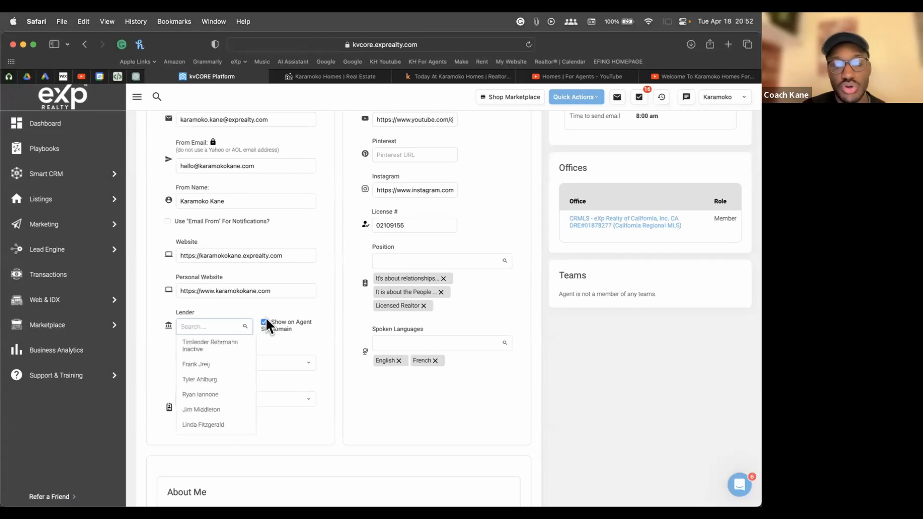
scroll(212, 385, "down", 10)
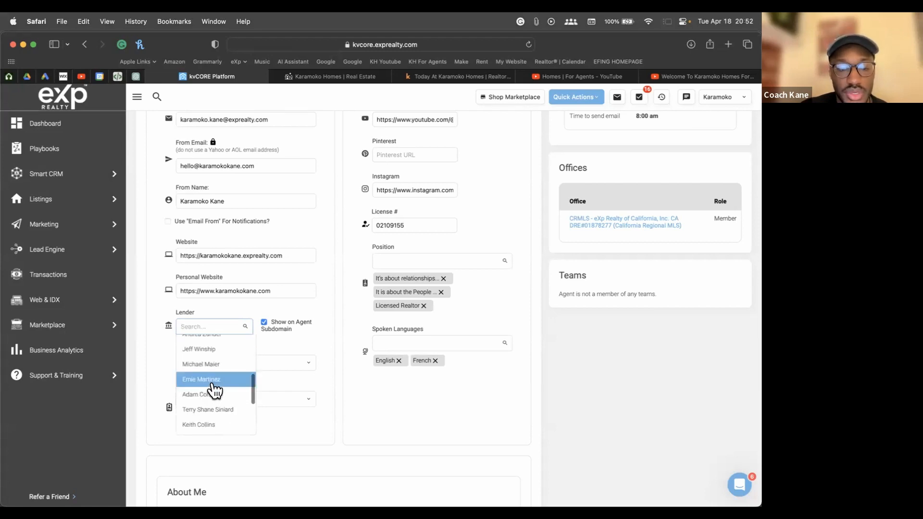
scroll(224, 390, "down", 8)
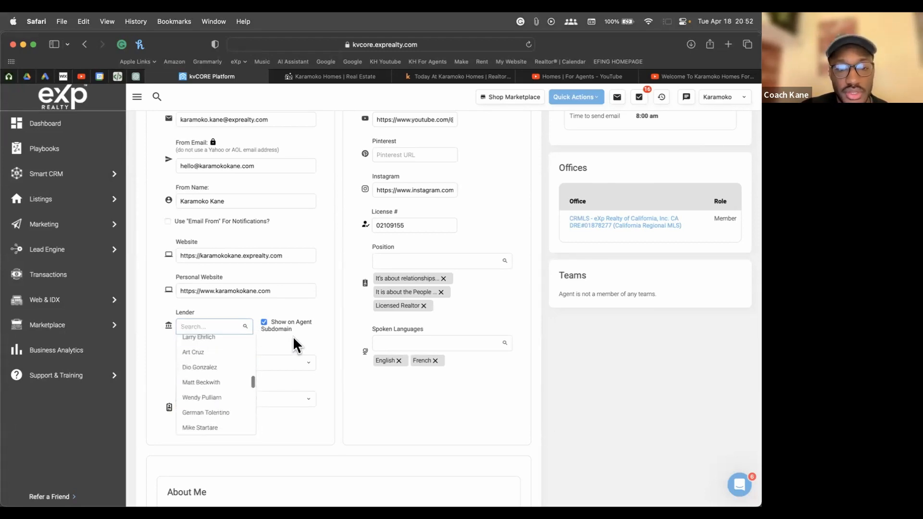
scroll(221, 371, "up", 3)
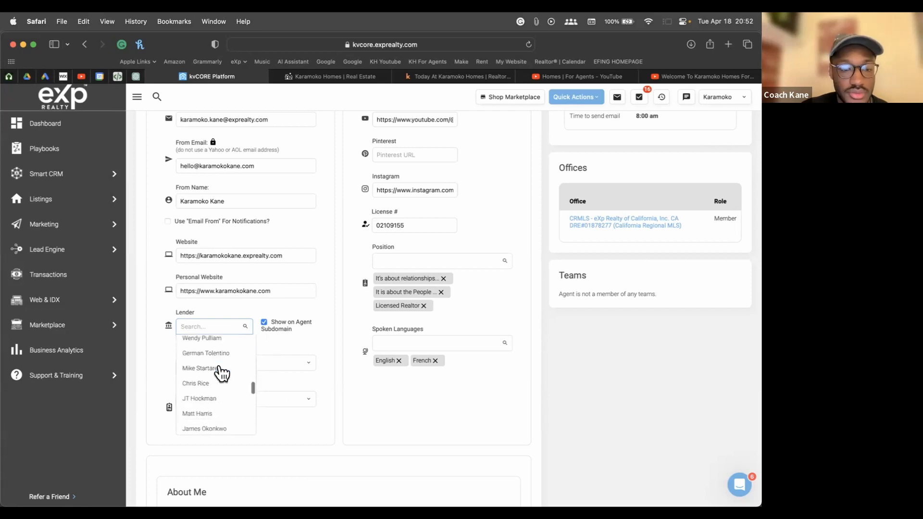
left_click(340, 323)
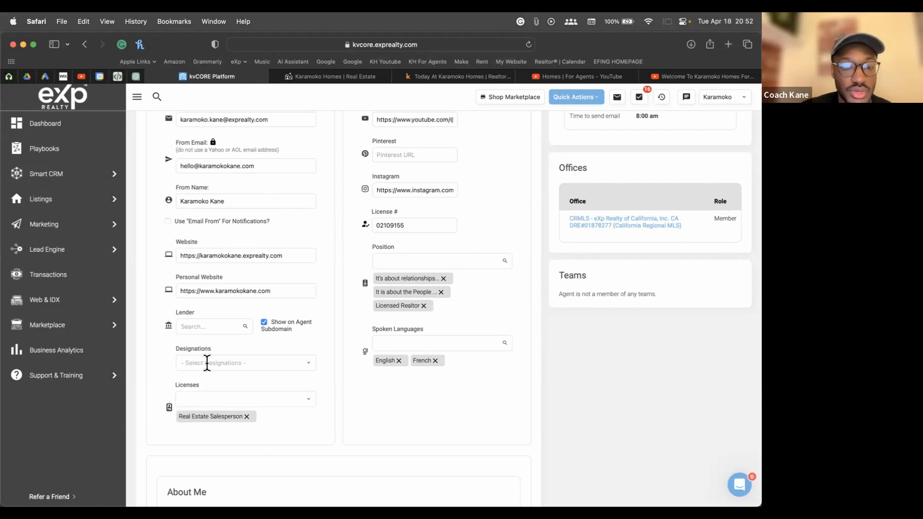
Review the Facebook, Twitter, YouTube and Pinterest link fields in the profile's Social Media & More section
scroll(270, 350, "up", 5)
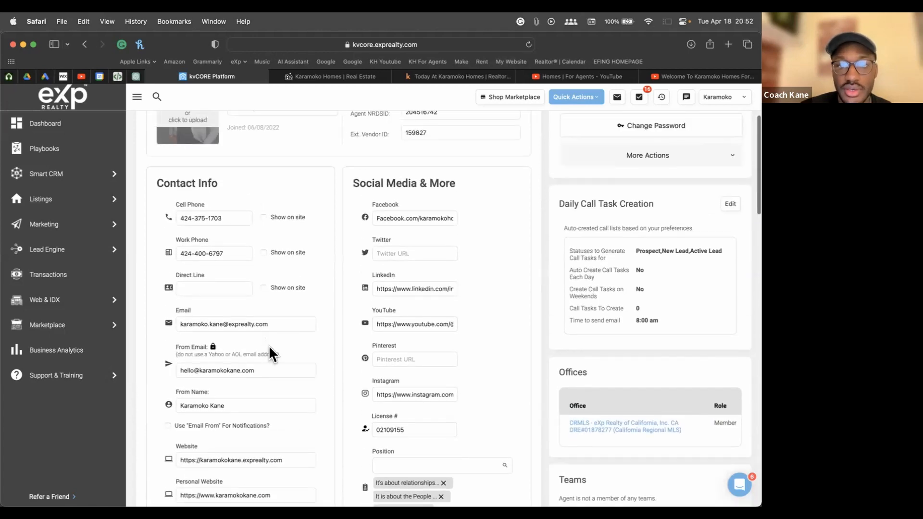
scroll(339, 219, "down", 1)
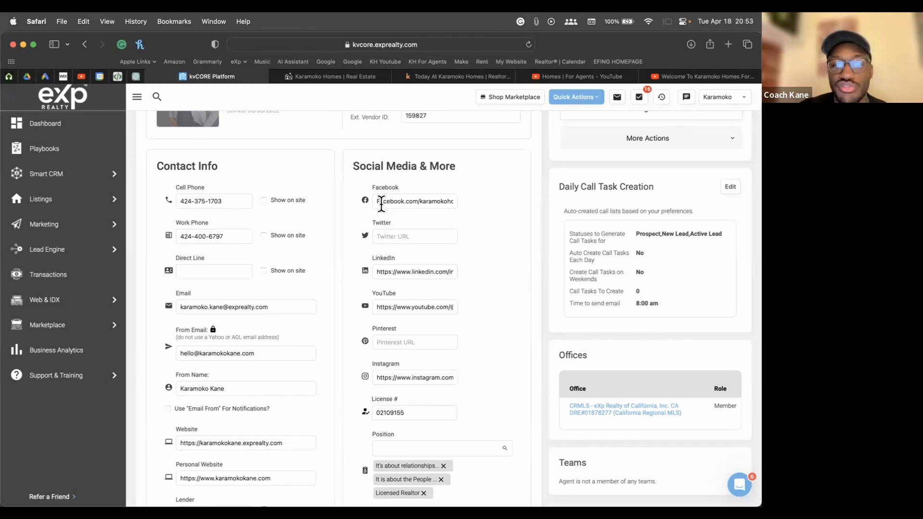
left_click_drag(378, 201, 473, 201)
left_click(386, 236)
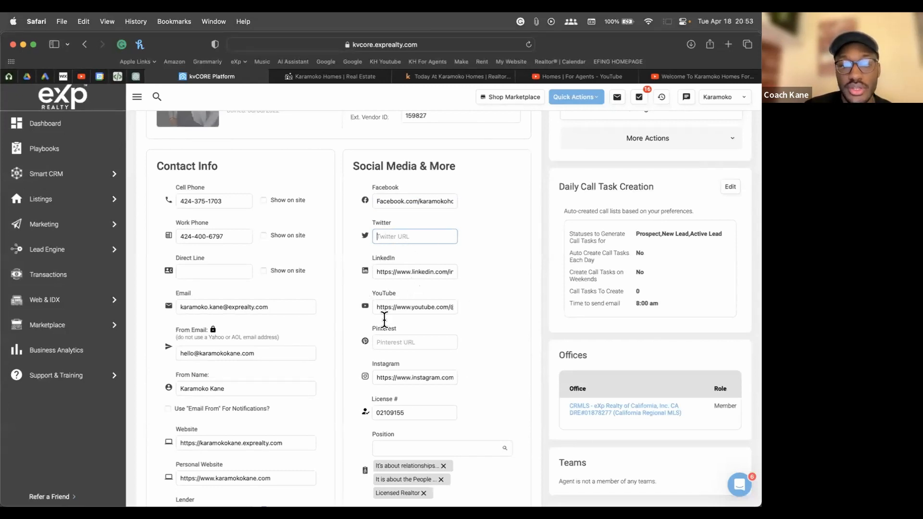
scroll(408, 383, "down", 2)
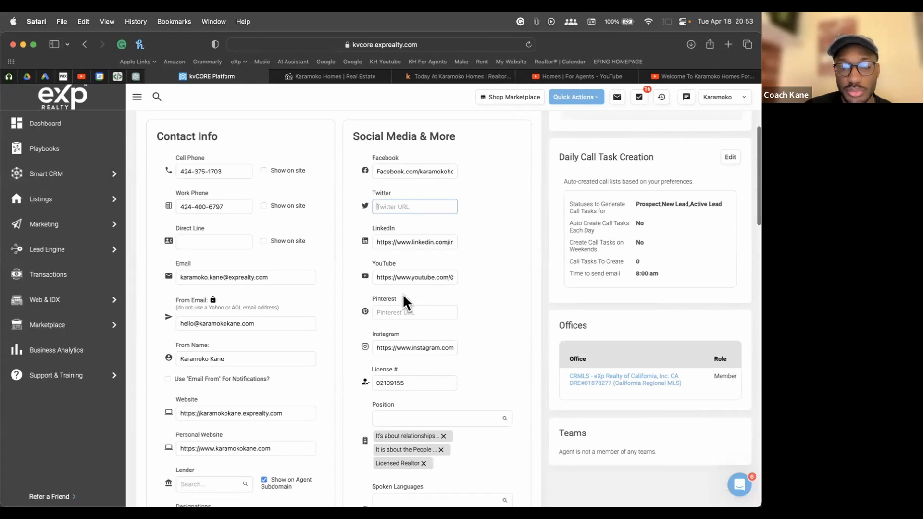
left_click_drag(412, 278, 423, 278)
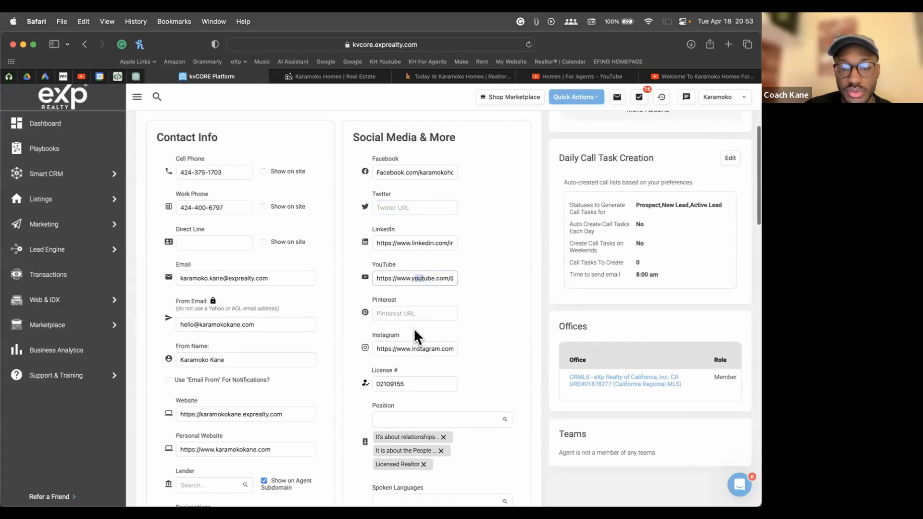
left_click(401, 313)
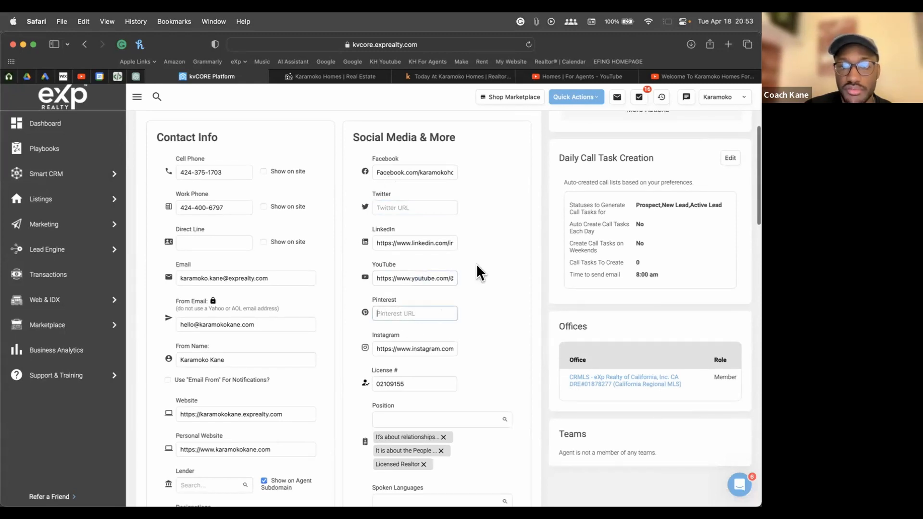
Review the license number, position and spoken languages fields in Social Media & More, and the About Me biography below them
scroll(462, 270, "down", 5)
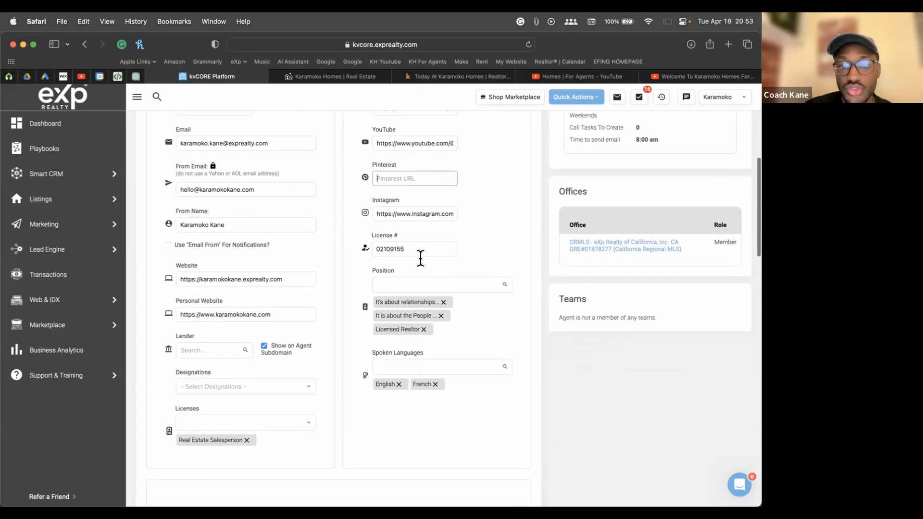
left_click(408, 248)
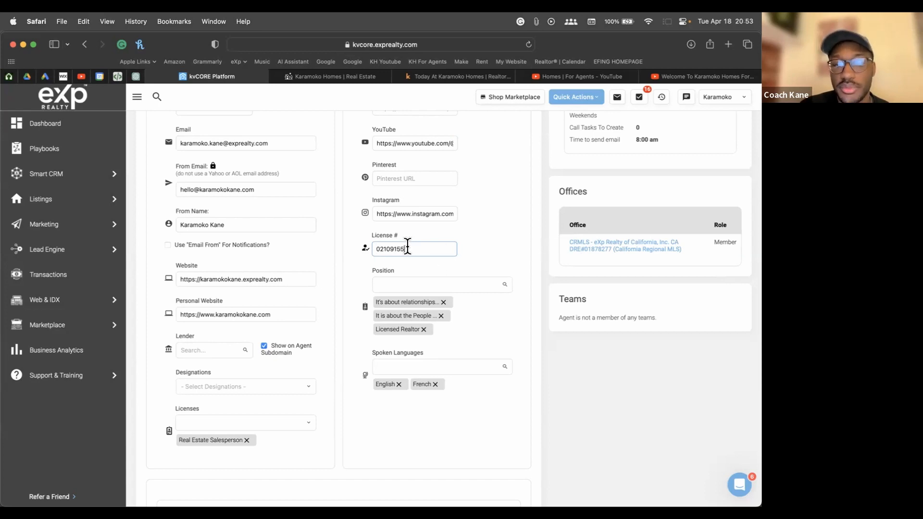
scroll(533, 287, "down", 2)
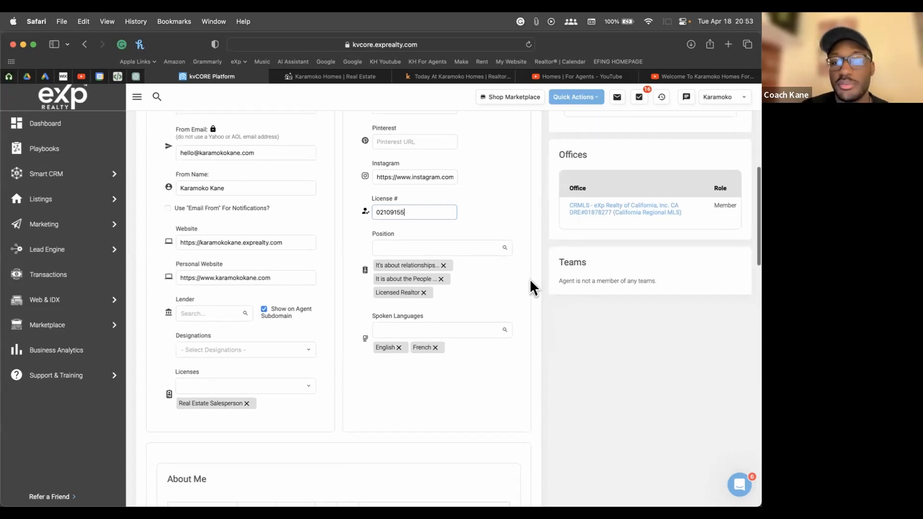
scroll(524, 265, "down", 10)
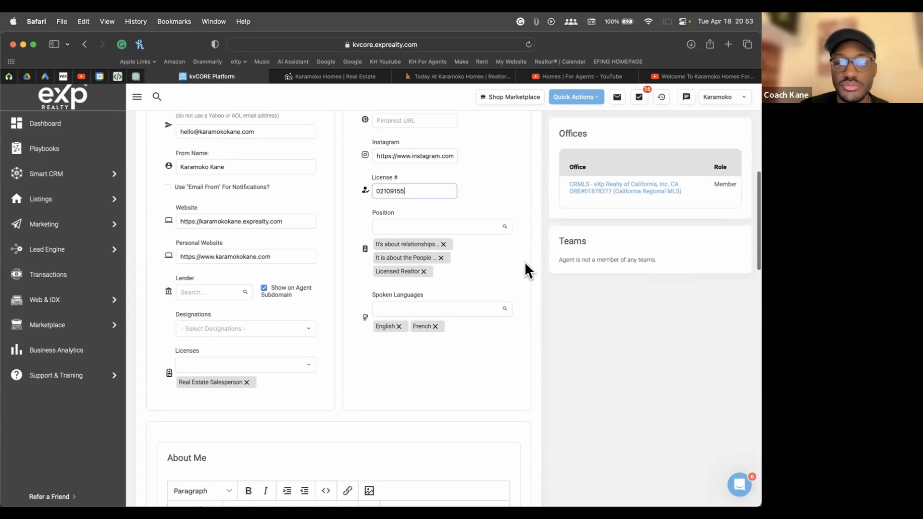
scroll(528, 260, "down", 7)
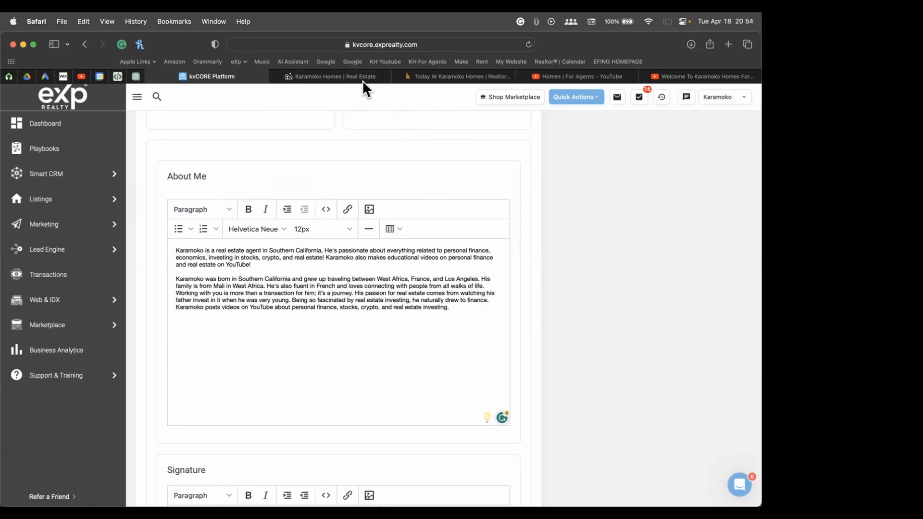
Switch to the live Karamoko Homes website and examine the agent's About section on the homepage
left_click(326, 76)
scroll(372, 240, "down", 5)
scroll(371, 236, "down", 20)
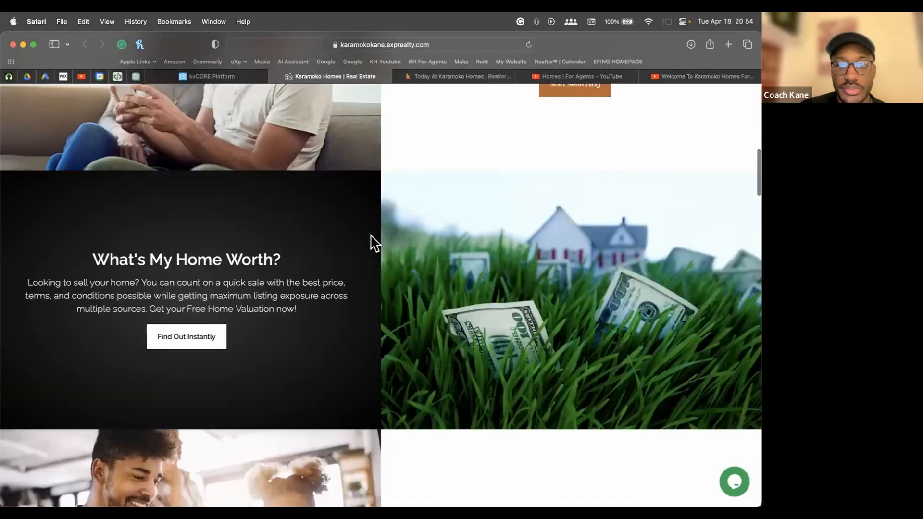
scroll(373, 235, "down", 3)
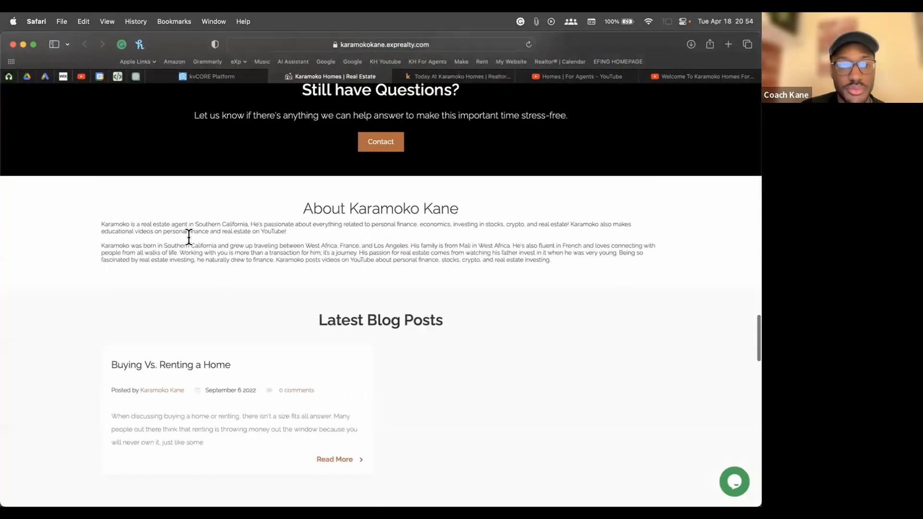
left_click_drag(305, 187, 438, 242)
scroll(583, 247, "up", 1)
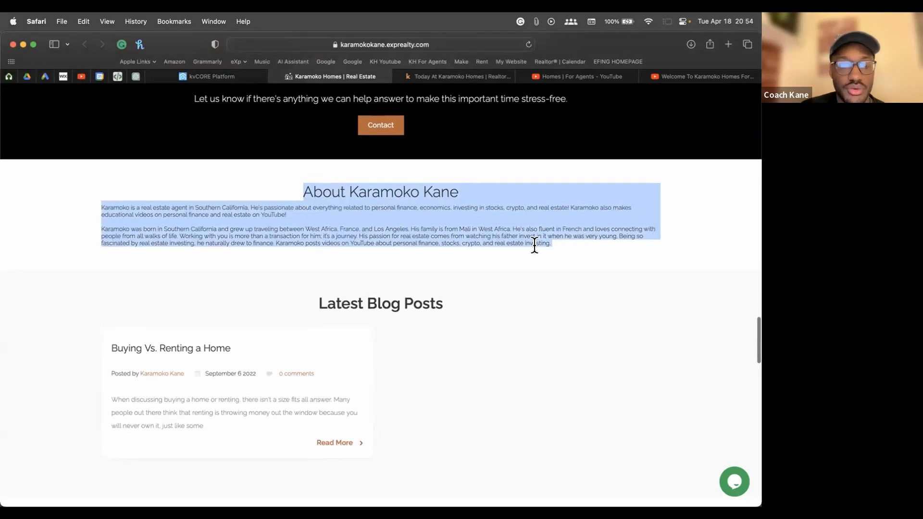
left_click(568, 247)
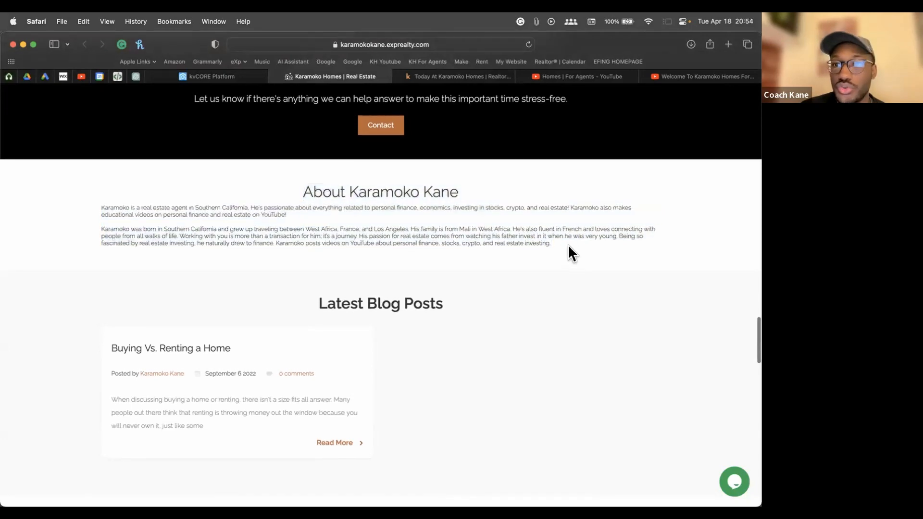
Return to the kvCORE profile, review the Signature section, and view the options for the entity shown in the text/SMS signature
left_click(210, 75)
scroll(627, 333, "down", 10)
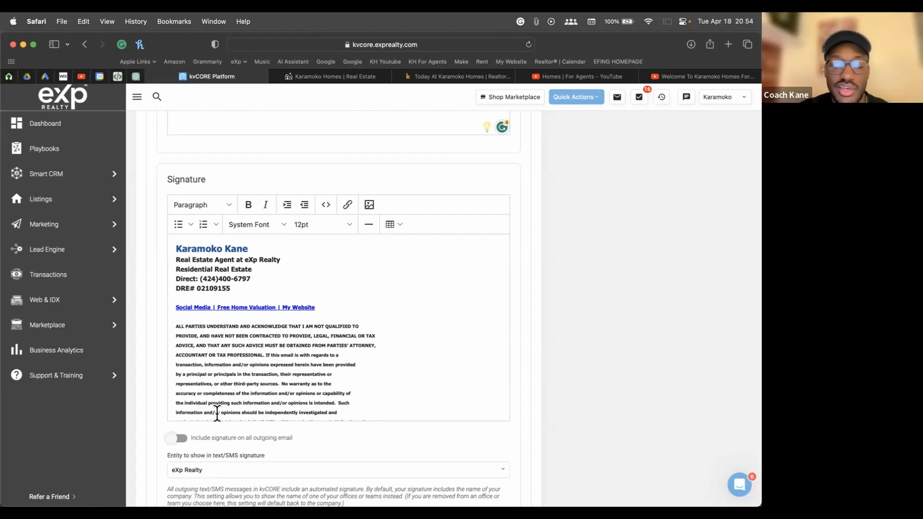
scroll(578, 346, "down", 5)
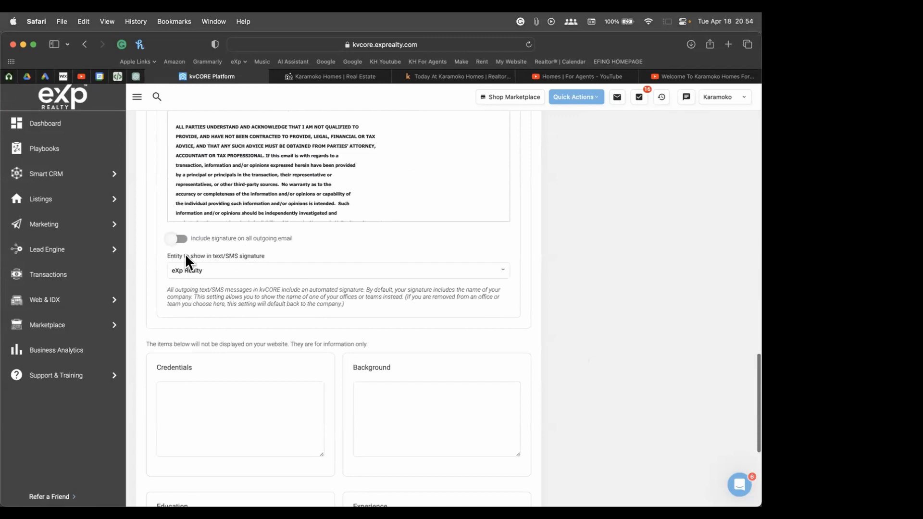
left_click(191, 267)
left_click(215, 284)
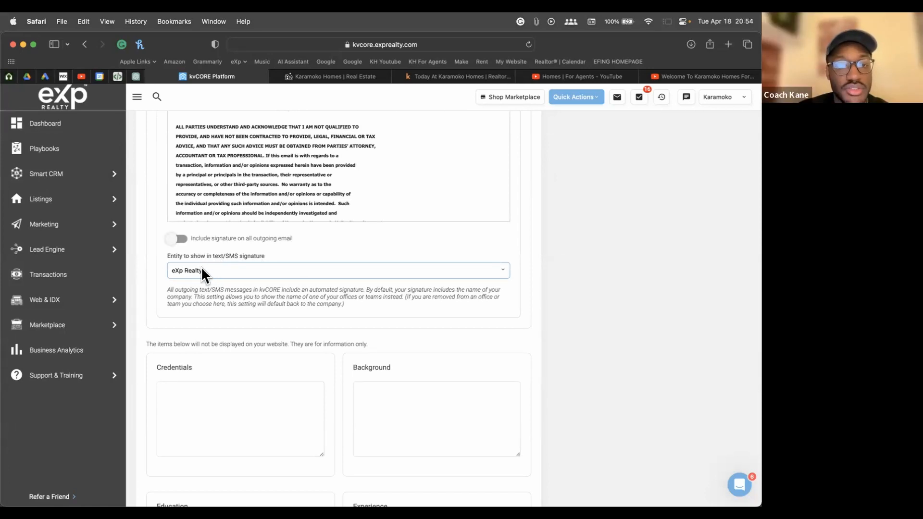
left_click(229, 270)
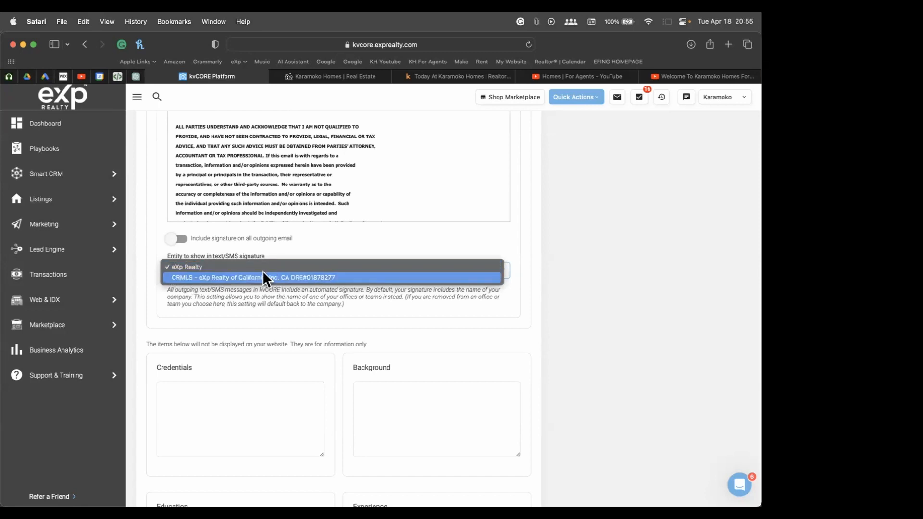
left_click(277, 292)
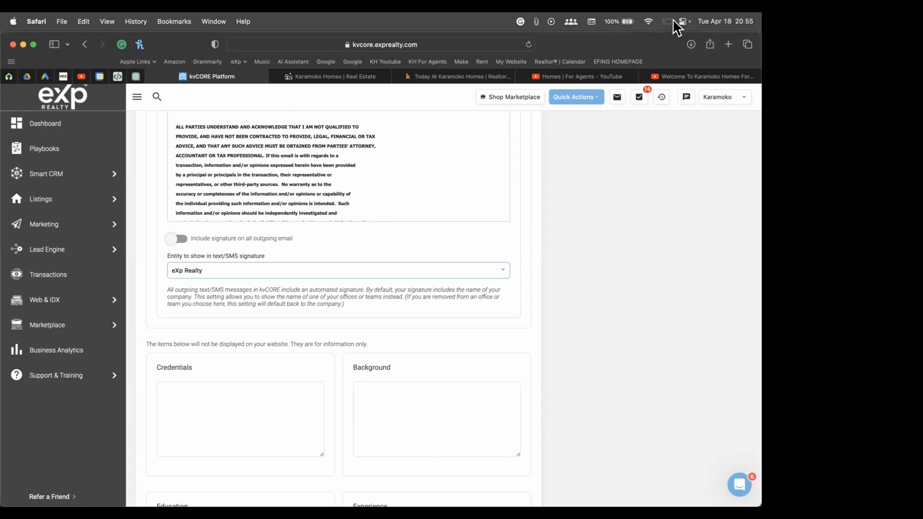
Raise the Mac's sound volume from mute to a little above half
left_click(687, 21)
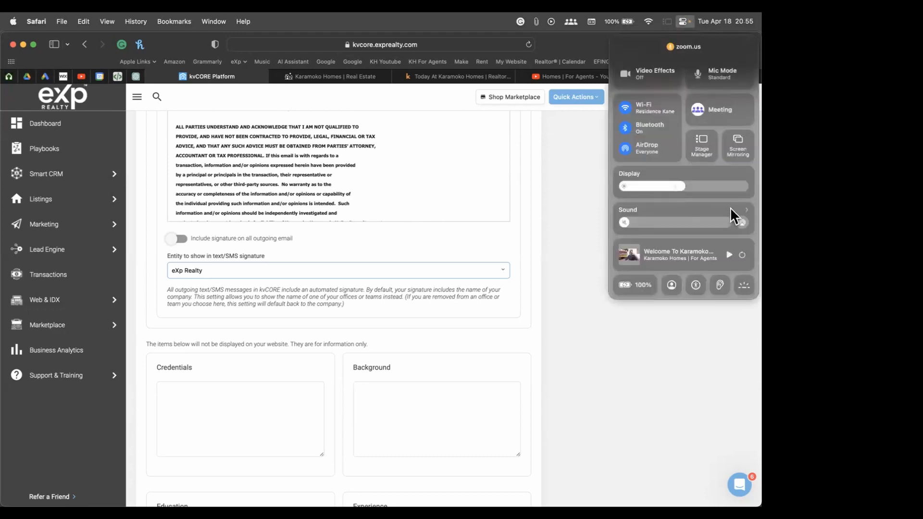
left_click_drag(660, 222, 692, 222)
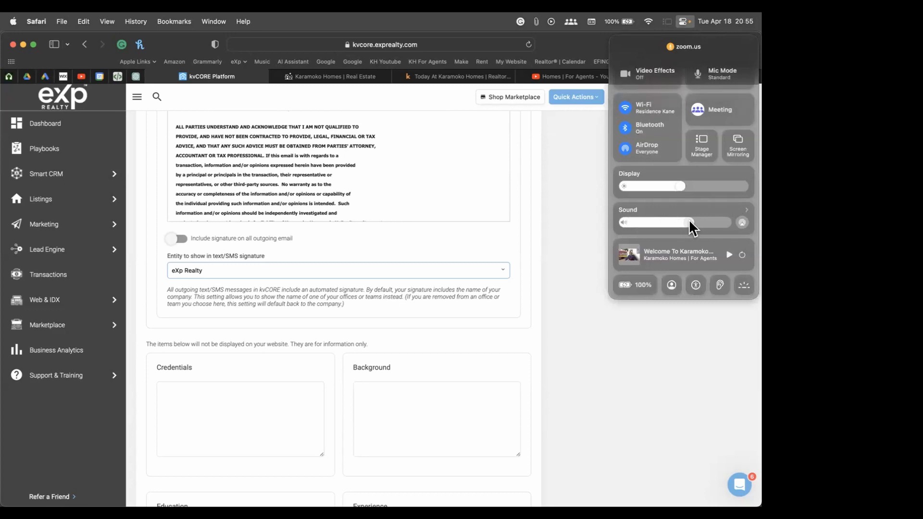
left_click(574, 191)
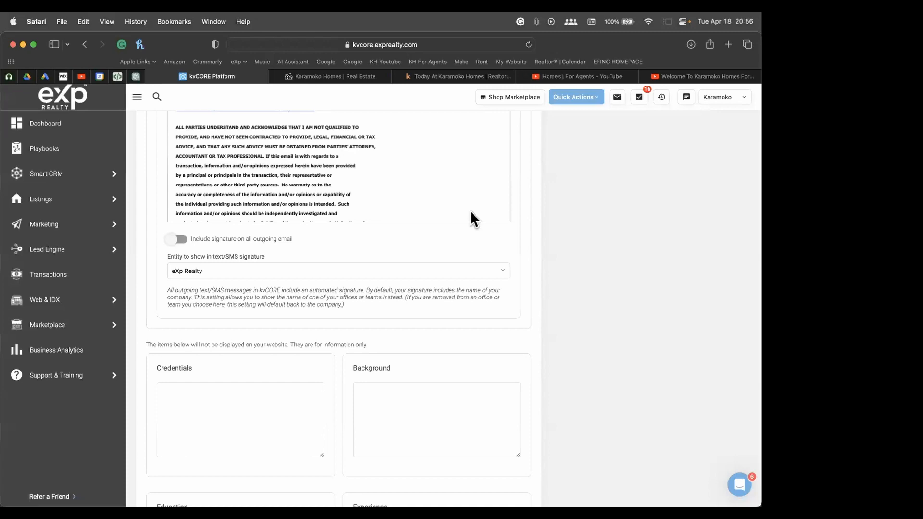
Go back to the start of the agent profile and open My Profile from the account options
scroll(671, 197, "up", 15)
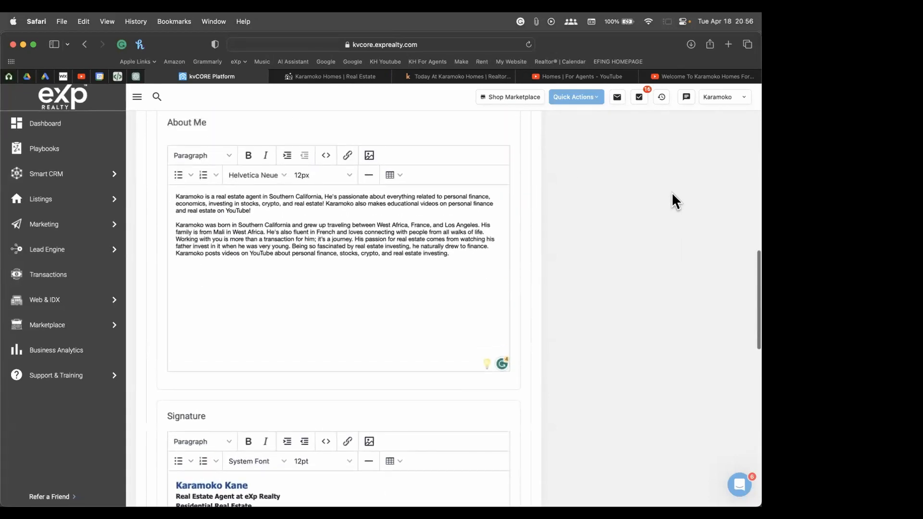
scroll(672, 194, "up", 7)
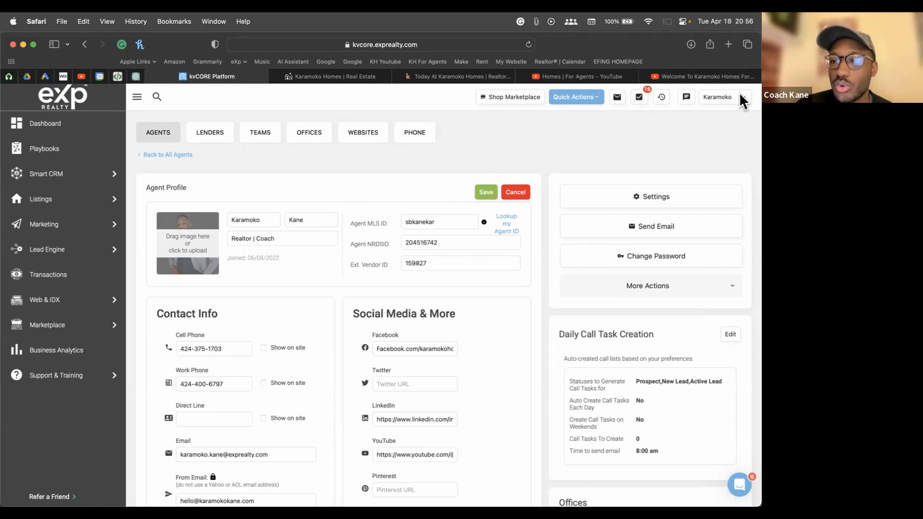
left_click(720, 97)
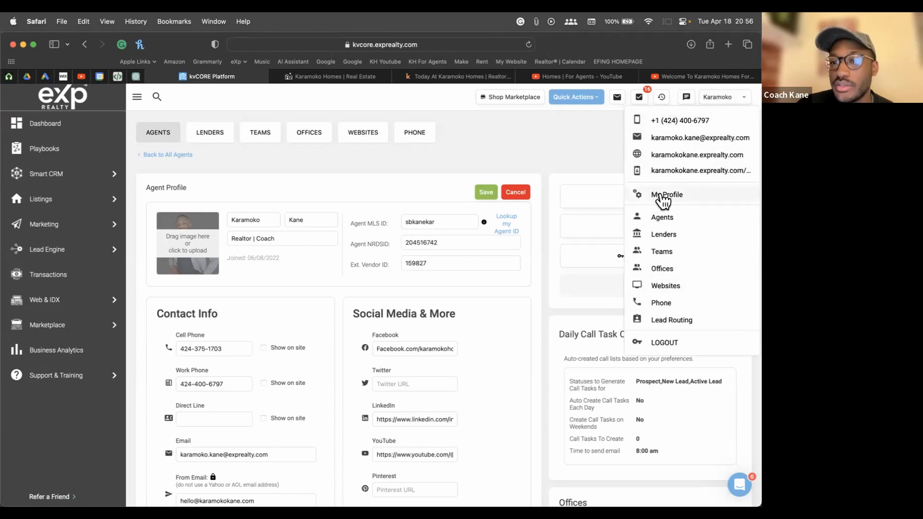
left_click(664, 196)
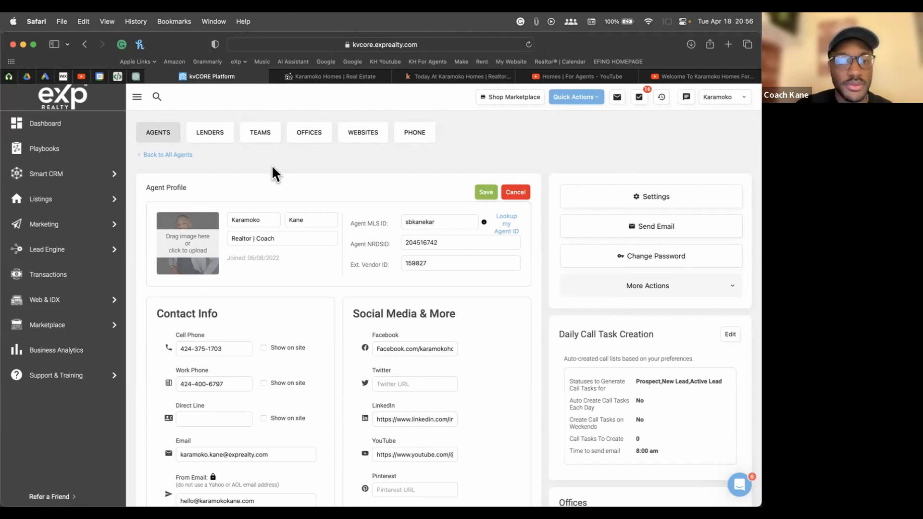
Cancel the current profile edit and reopen the agent profile for editing
scroll(272, 167, "down", 1)
scroll(273, 167, "up", 1)
left_click(524, 193)
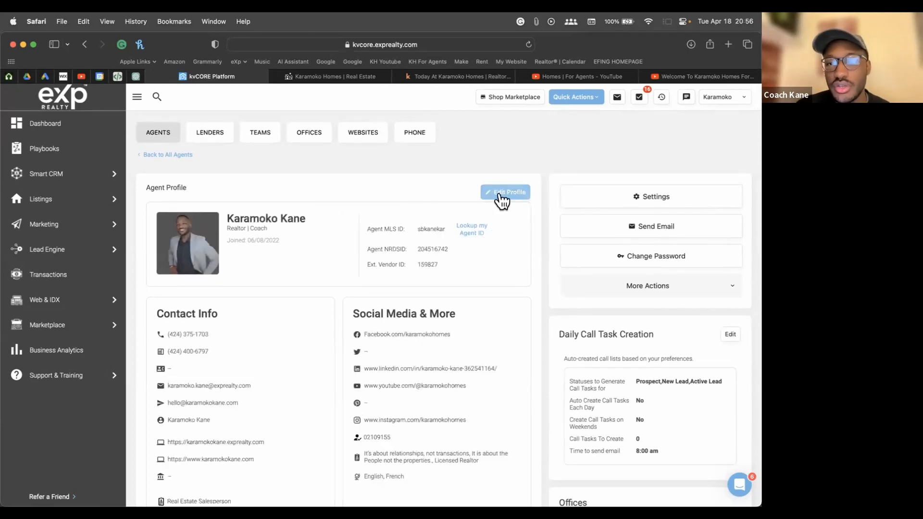
scroll(511, 193, "up", 5)
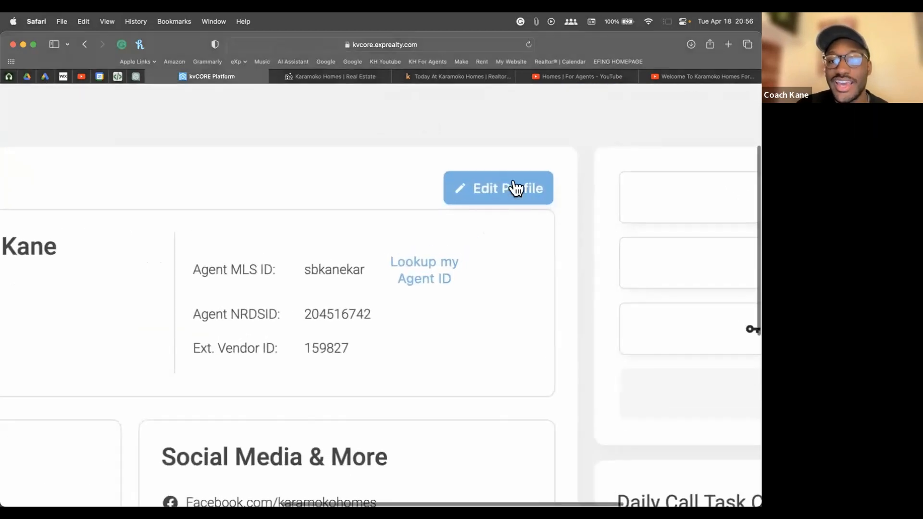
scroll(498, 197, "down", 5)
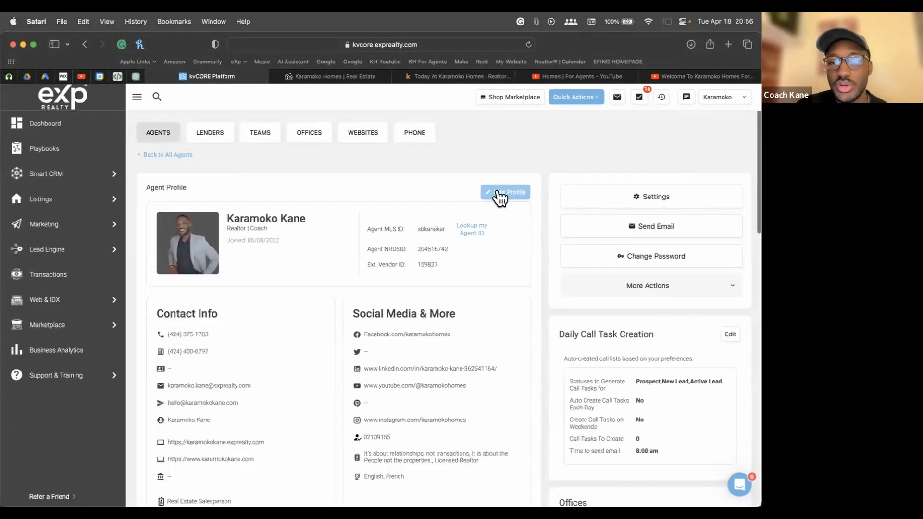
left_click(521, 193)
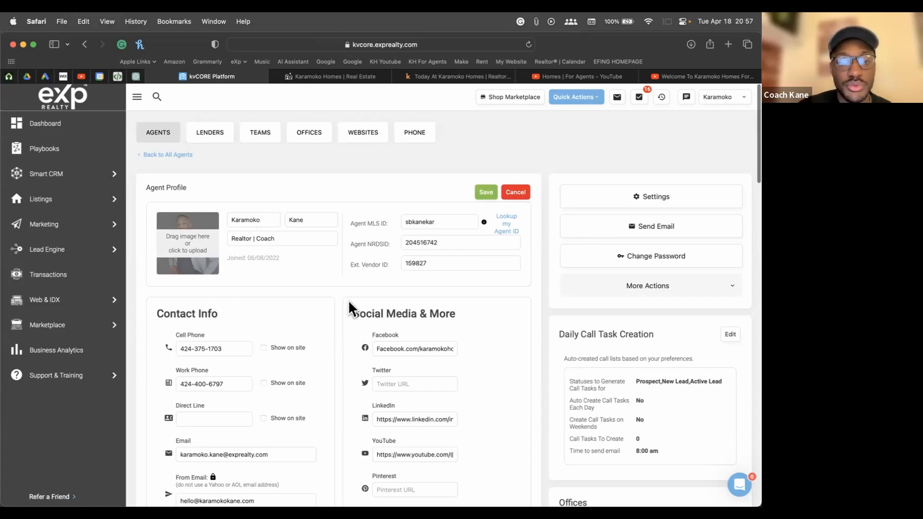
Review the agent's title field and the Agent MLS ID, NRDSID and vendor ID fields in the profile header
left_click(244, 239)
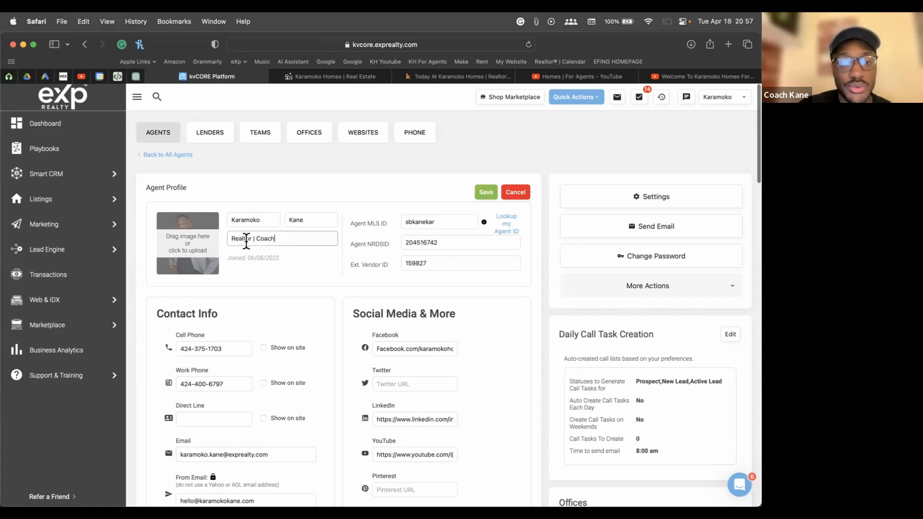
left_click(316, 240)
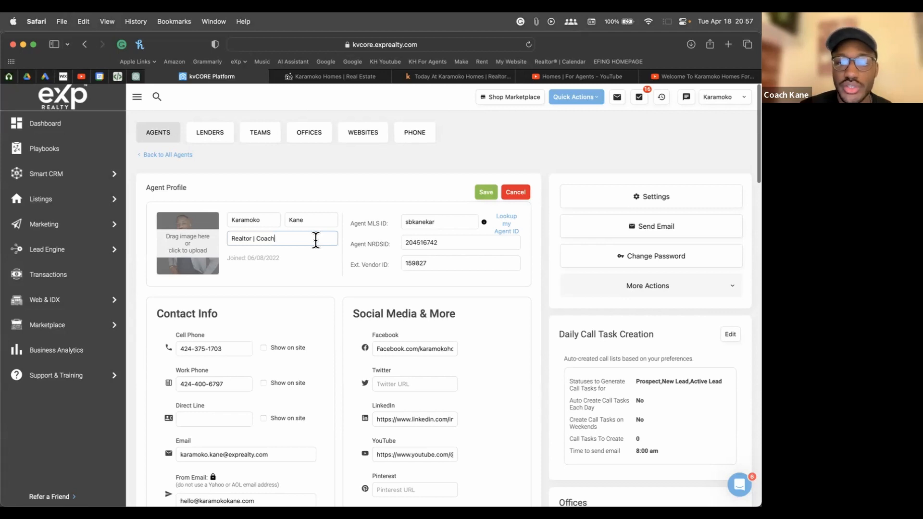
scroll(556, 241, "down", 2)
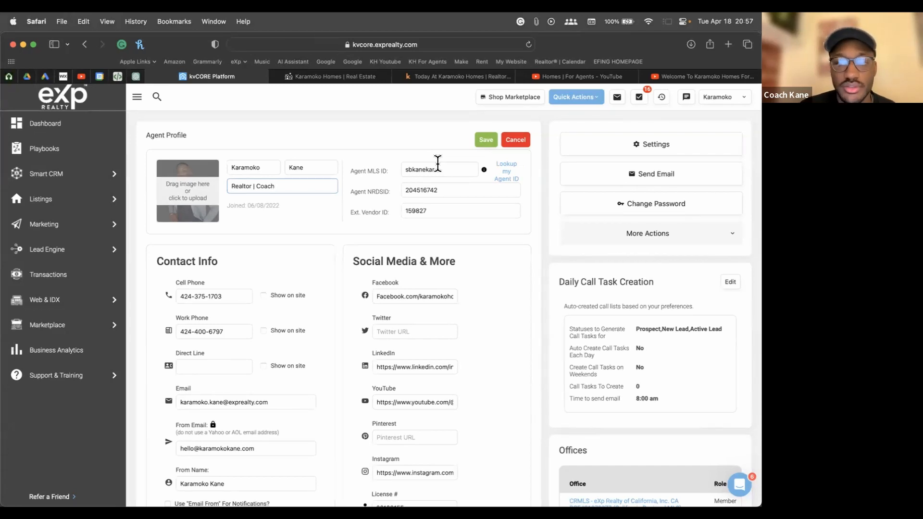
scroll(313, 240, "down", 3)
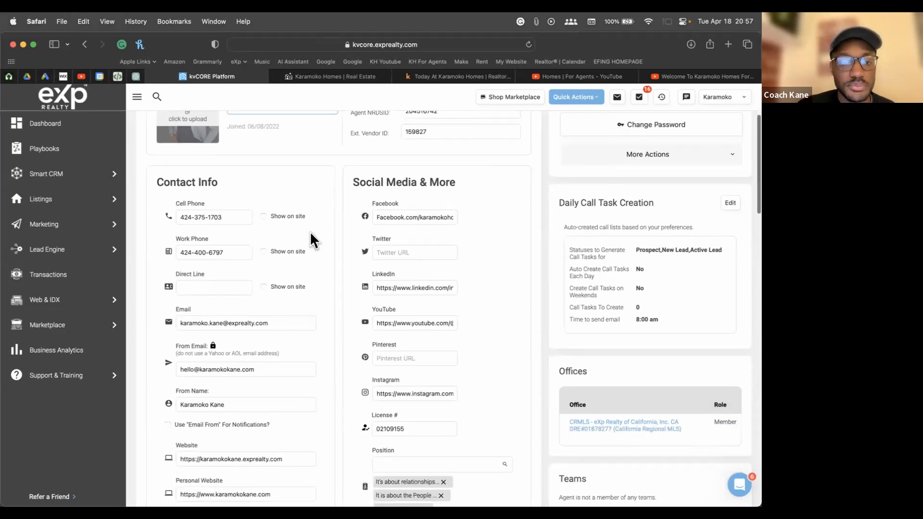
scroll(318, 238, "up", 2)
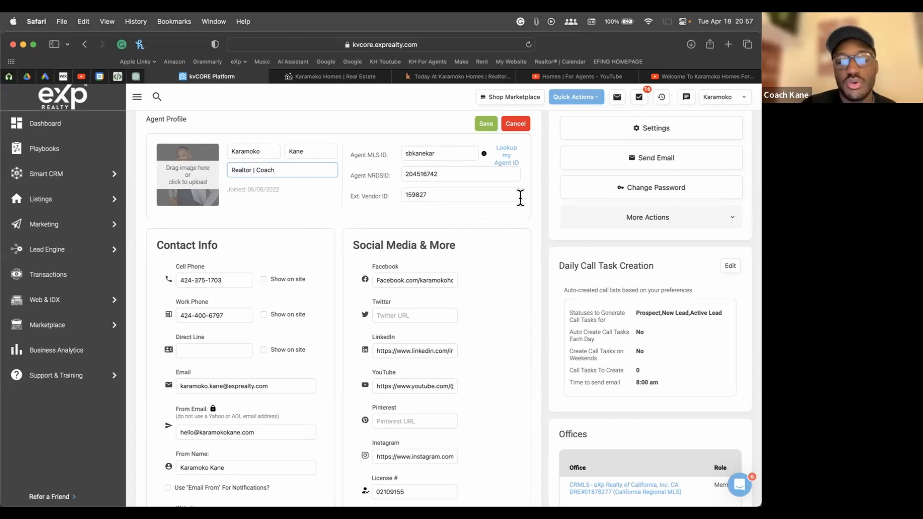
Review the Contact Info section, examining the Email and From Email fields
scroll(524, 269, "down", 5)
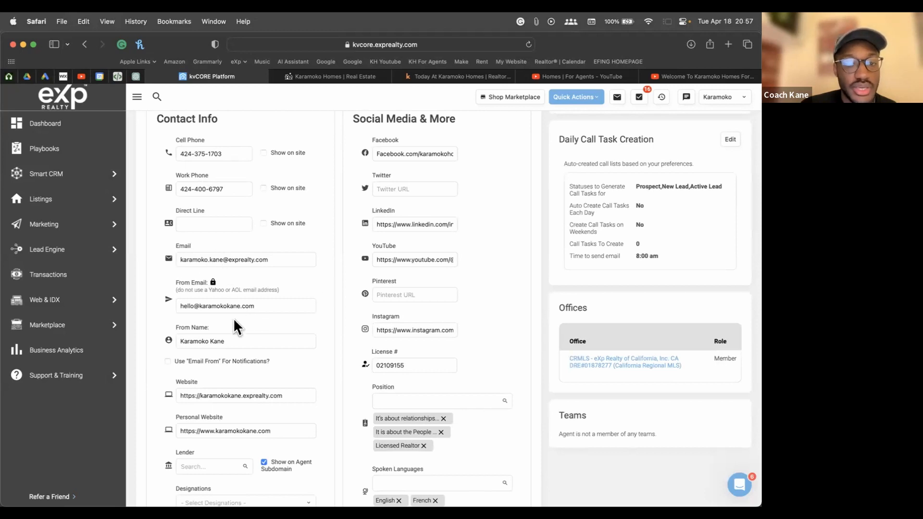
scroll(303, 320, "down", 4)
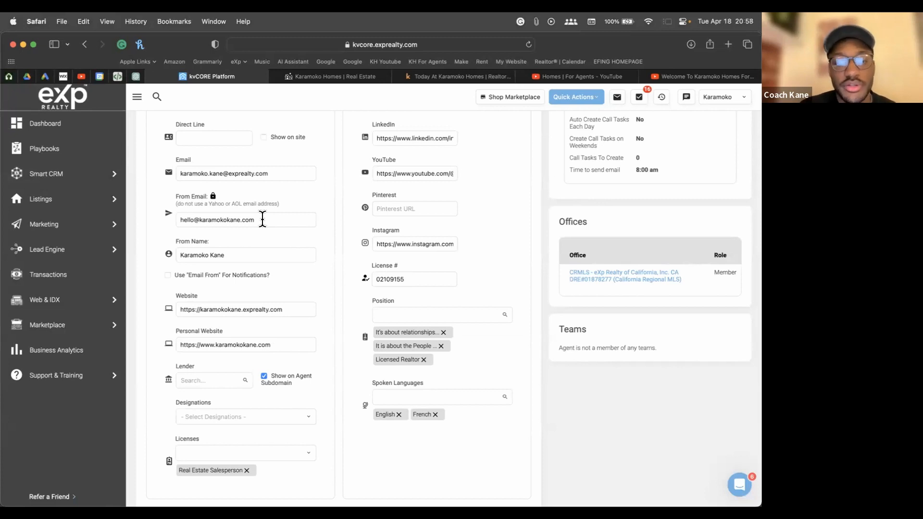
left_click(180, 173)
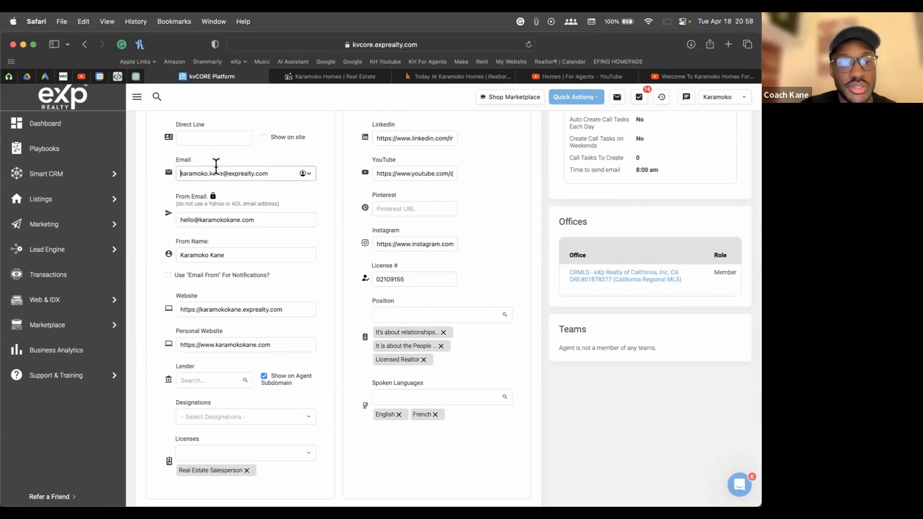
triple_click(288, 173)
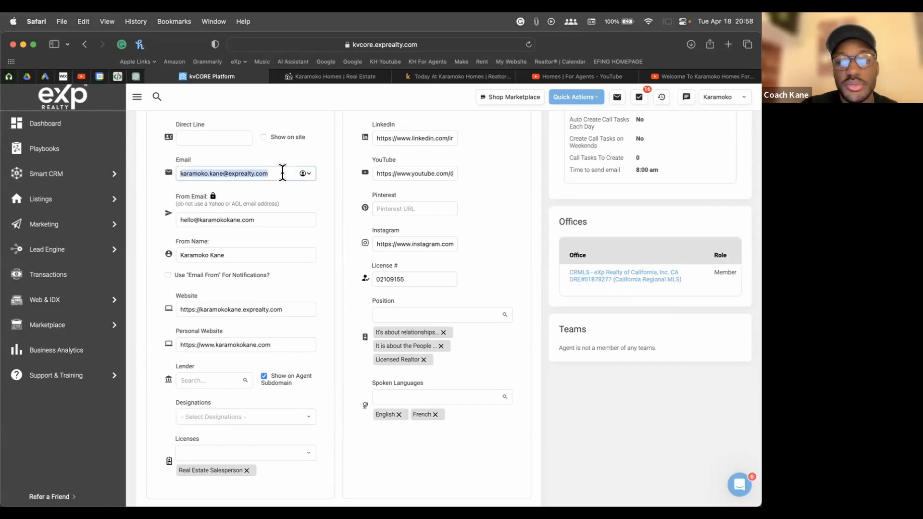
left_click(330, 202)
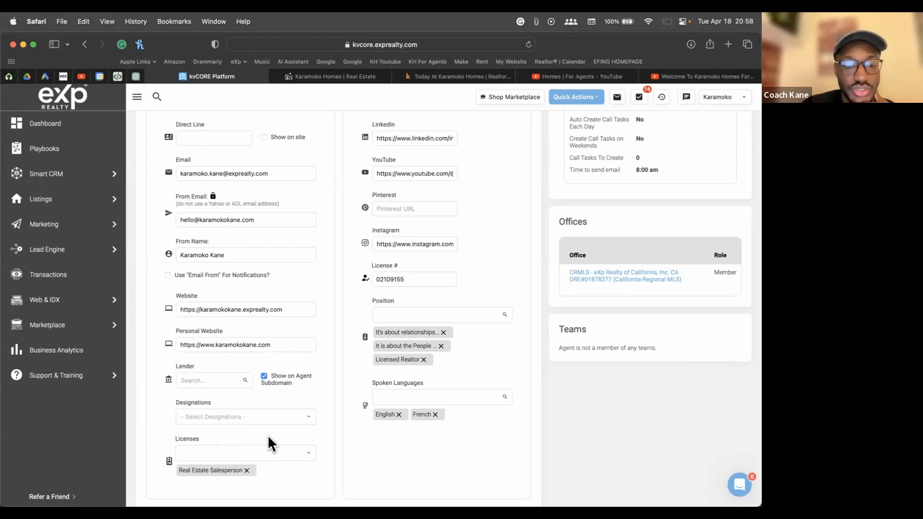
Review the Social Media & More fields and the About Me biography in the agent profile
scroll(365, 307, "up", 5)
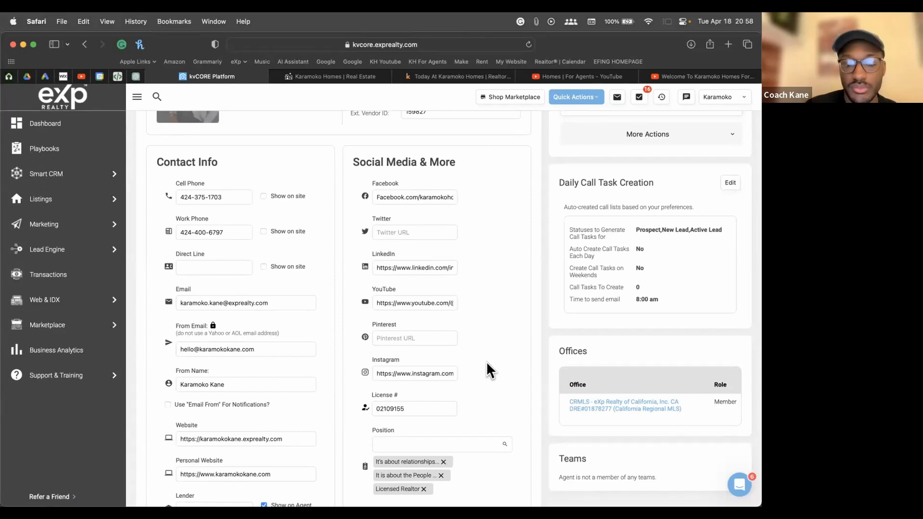
scroll(516, 344, "down", 5)
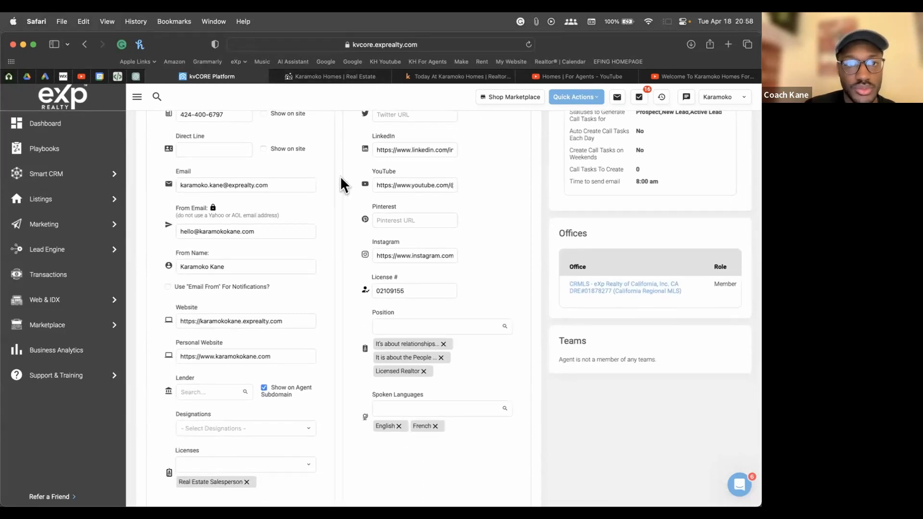
scroll(341, 179, "down", 10)
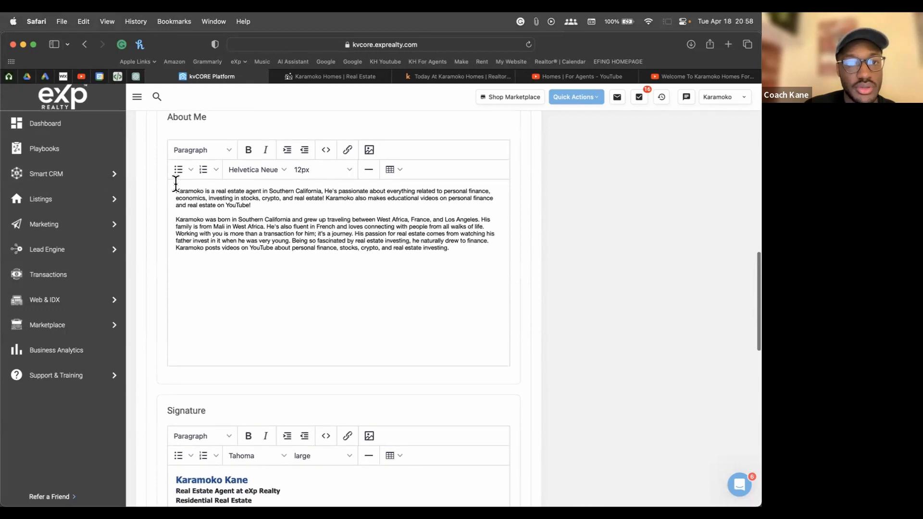
scroll(247, 136, "up", 1)
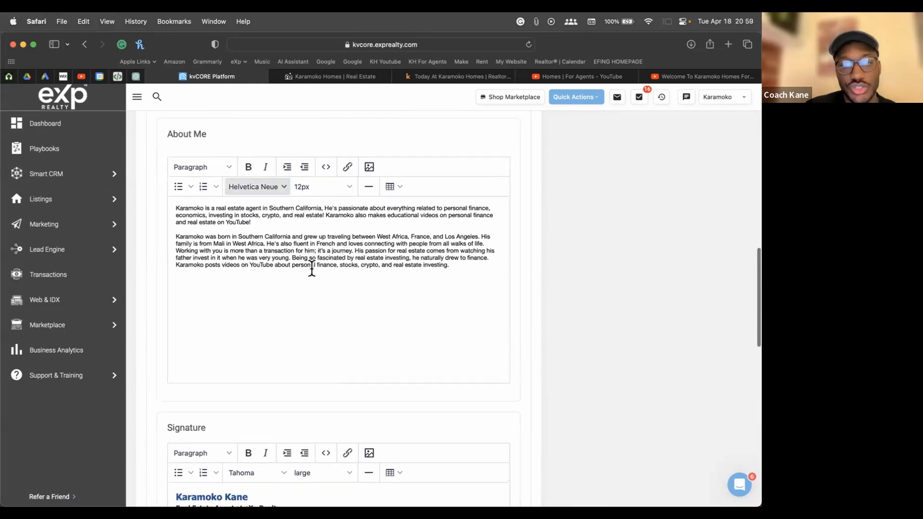
left_click(294, 238)
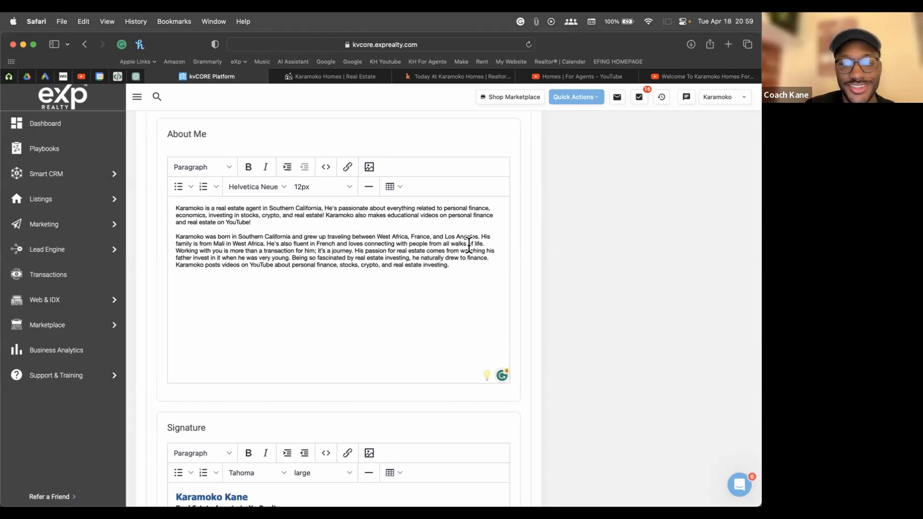
Check the agent's About section on the live website against the profile biography
mouse_move(342, 77)
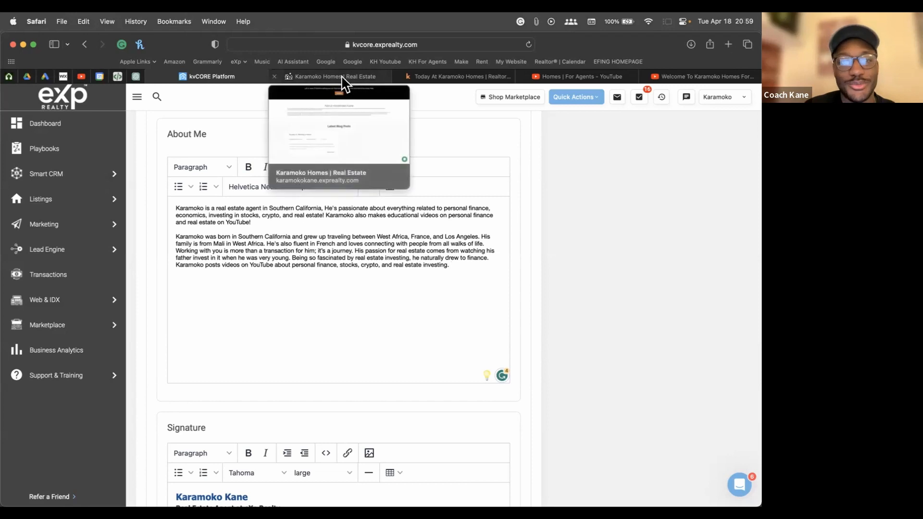
left_click(310, 76)
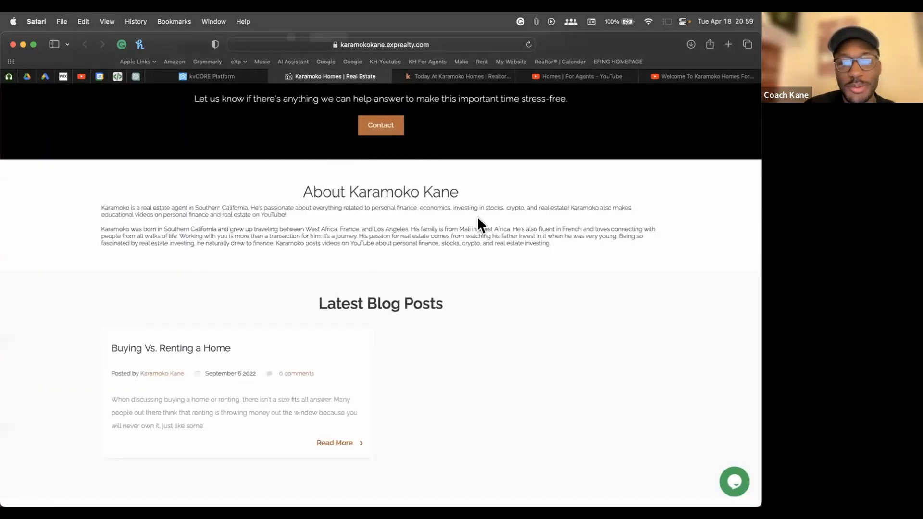
left_click_drag(570, 244, 266, 175)
left_click(293, 180)
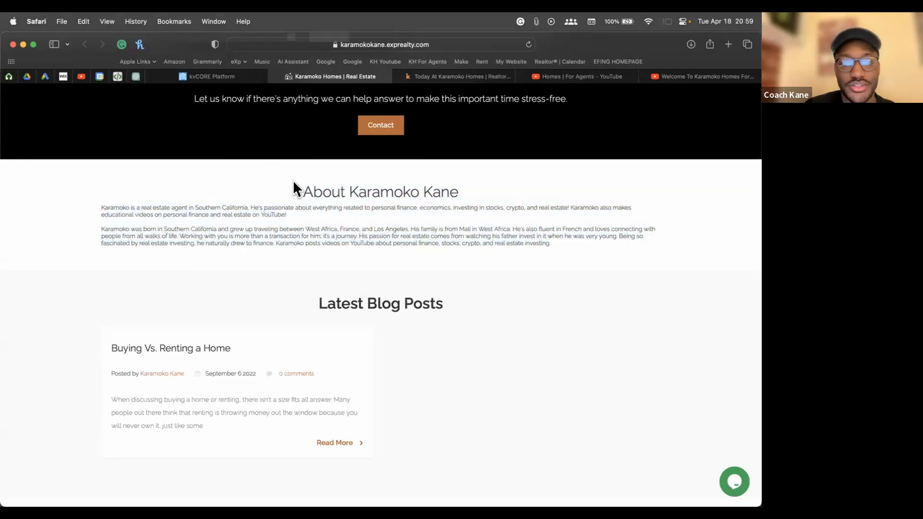
Return to the profile editor and review the email signature's contact lines, links and legal disclaimer
left_click(204, 76)
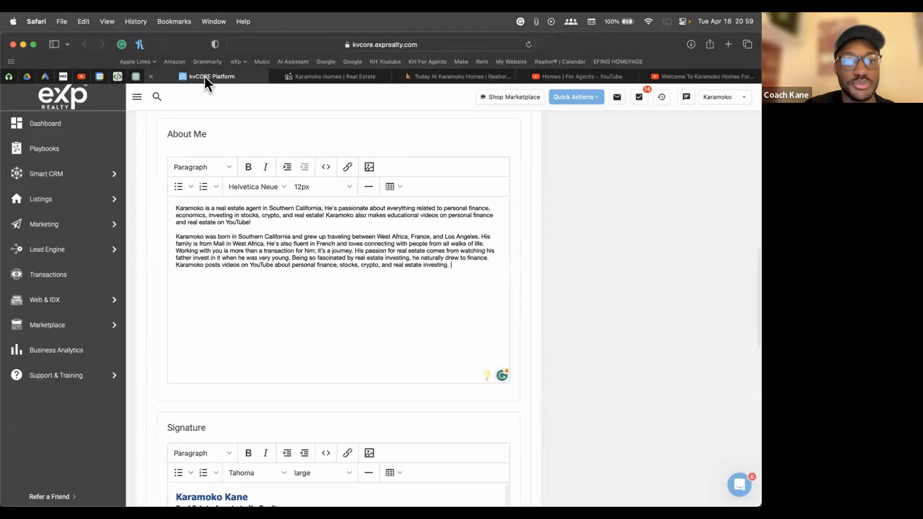
scroll(621, 379, "down", 6)
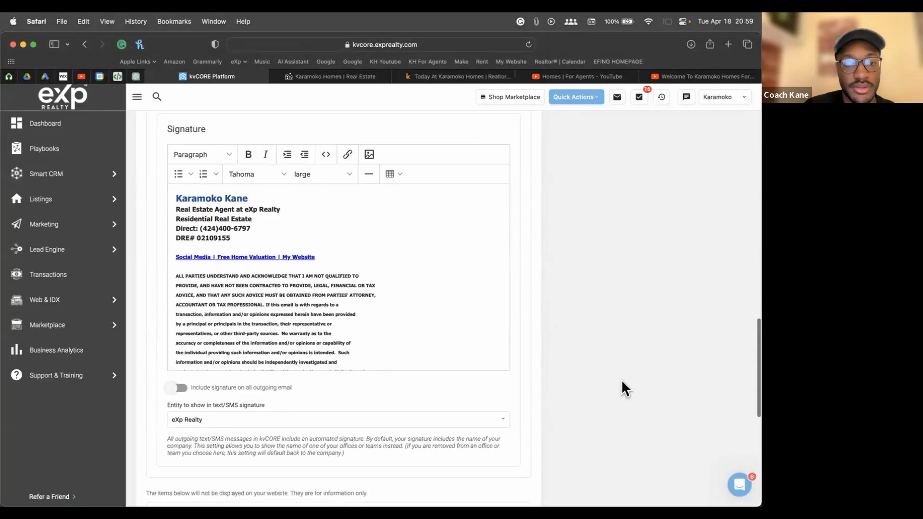
scroll(621, 380, "up", 1)
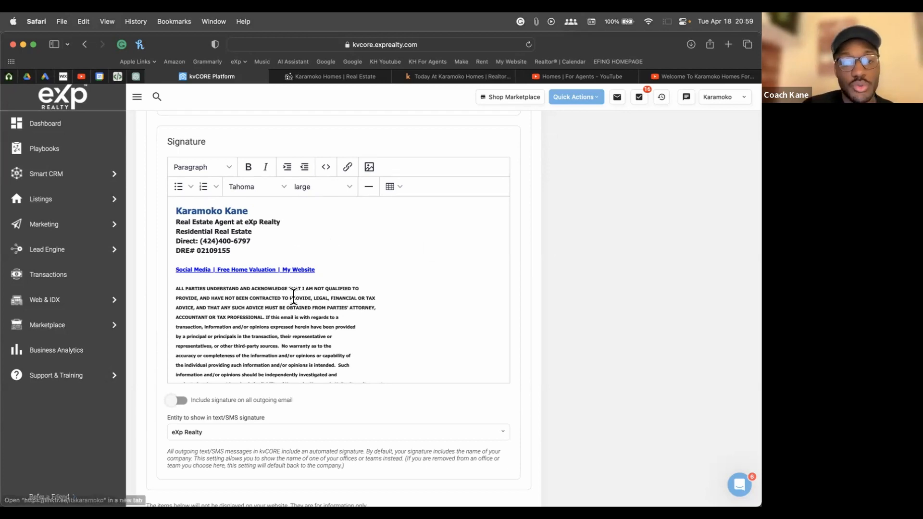
left_click_drag(349, 373, 381, 302)
left_click(405, 287)
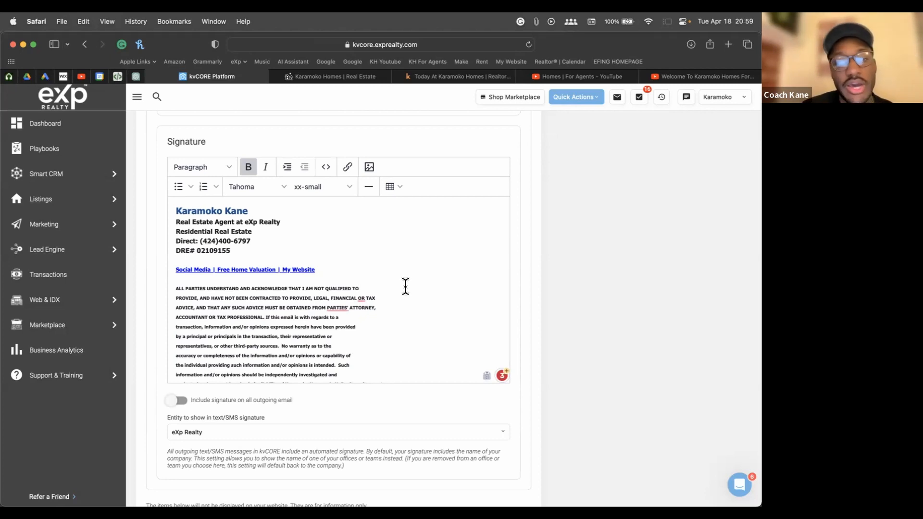
left_click_drag(375, 375, 360, 353)
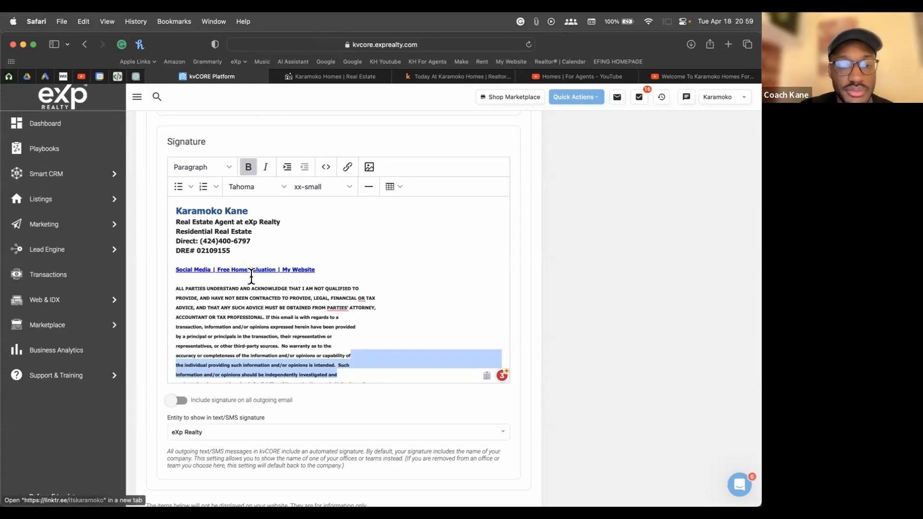
left_click(381, 262)
scroll(394, 308, "down", 2)
scroll(392, 274, "up", 2)
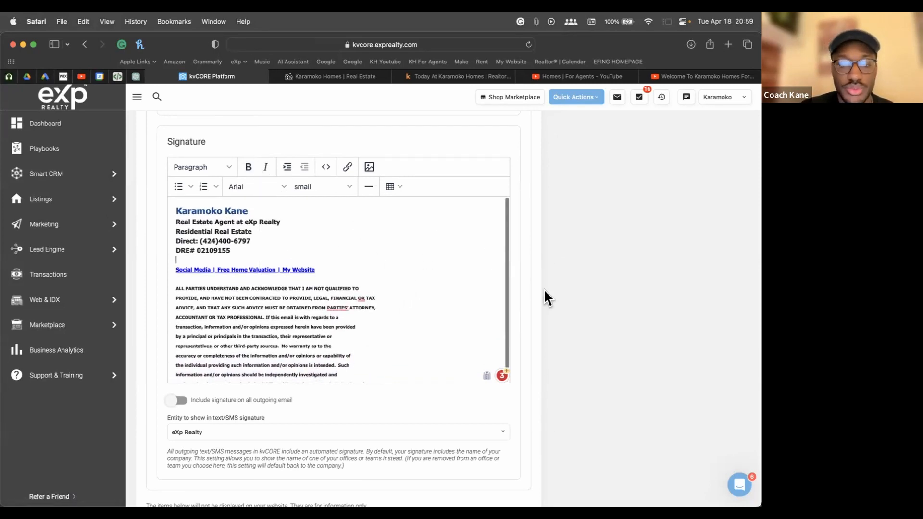
Select eXp Realty as the entity to show in the text/SMS signature
scroll(545, 290, "down", 5)
scroll(543, 289, "down", 1)
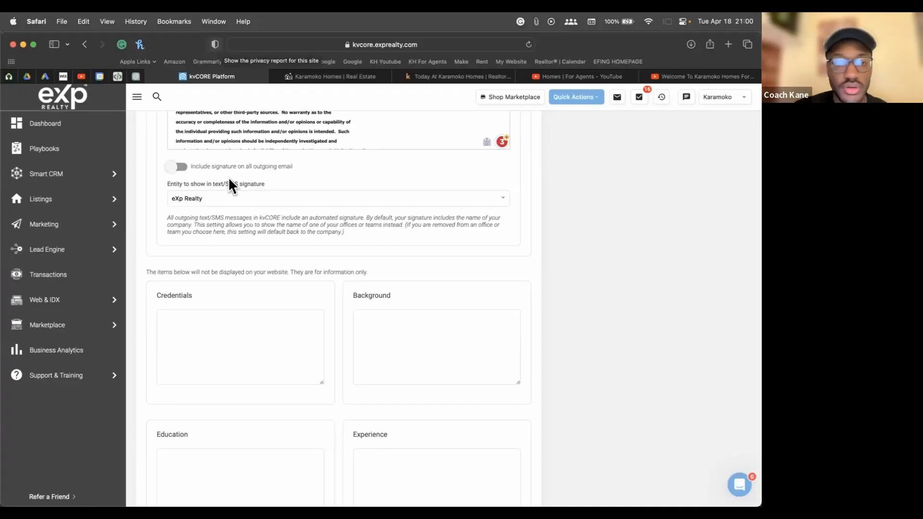
scroll(197, 230, "down", 1)
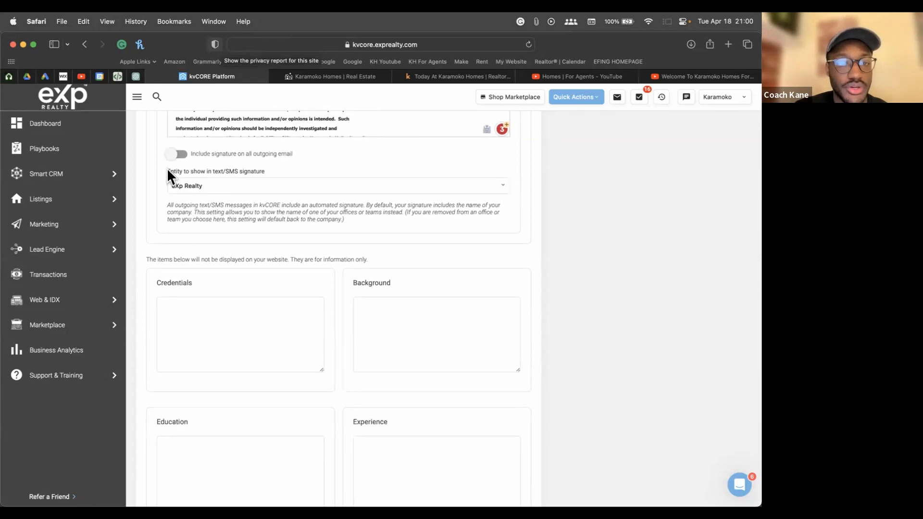
left_click_drag(167, 171, 269, 171)
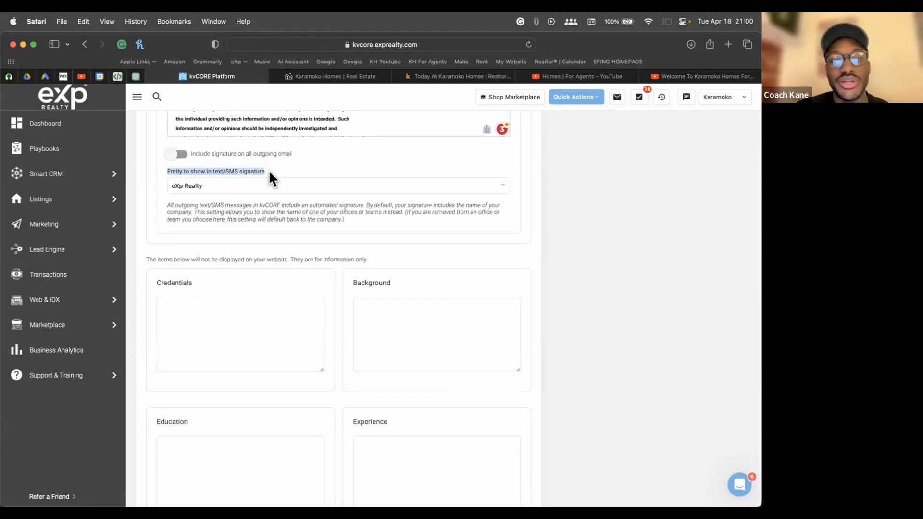
left_click(273, 167)
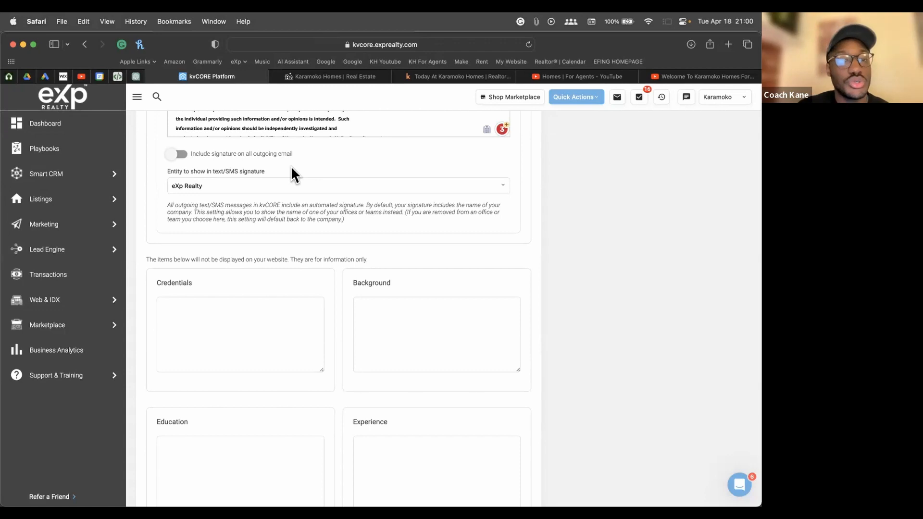
left_click(191, 185)
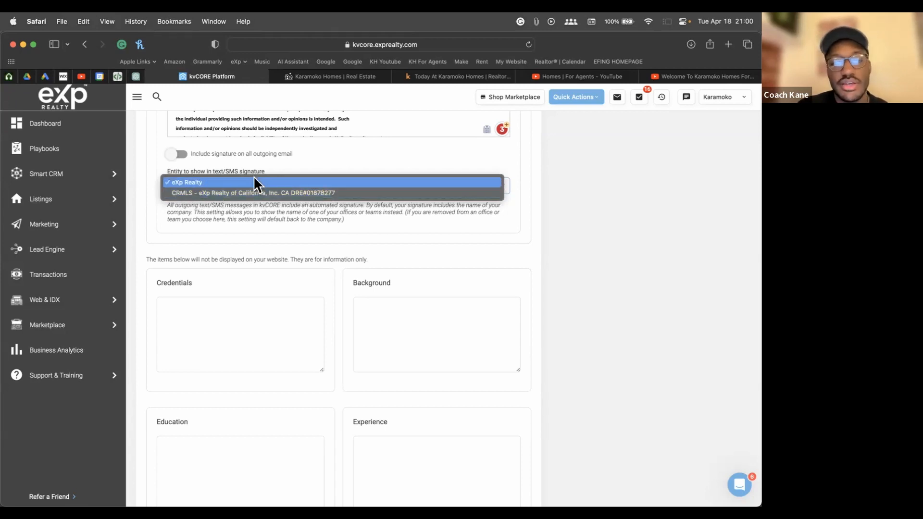
left_click(208, 182)
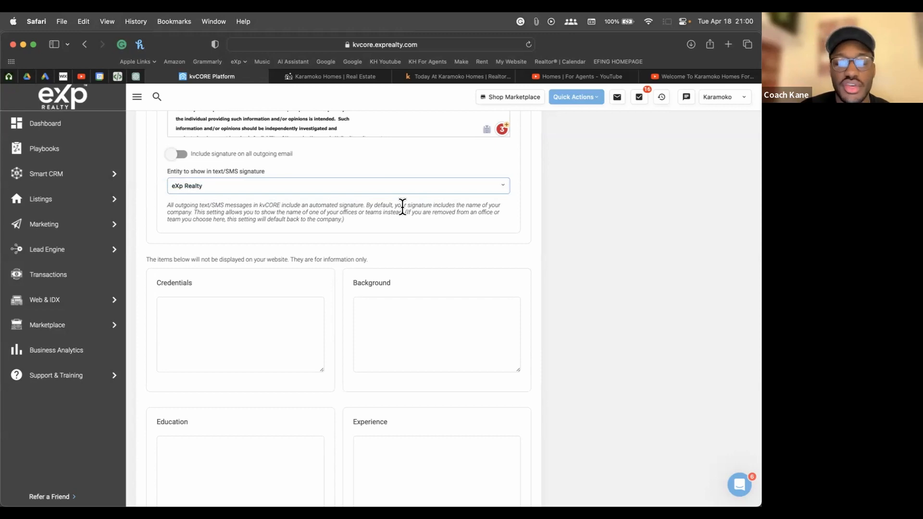
Review the information-only Credentials, Background, Education, Experience, Achievements and Community Involvement fields
scroll(491, 220, "down", 3)
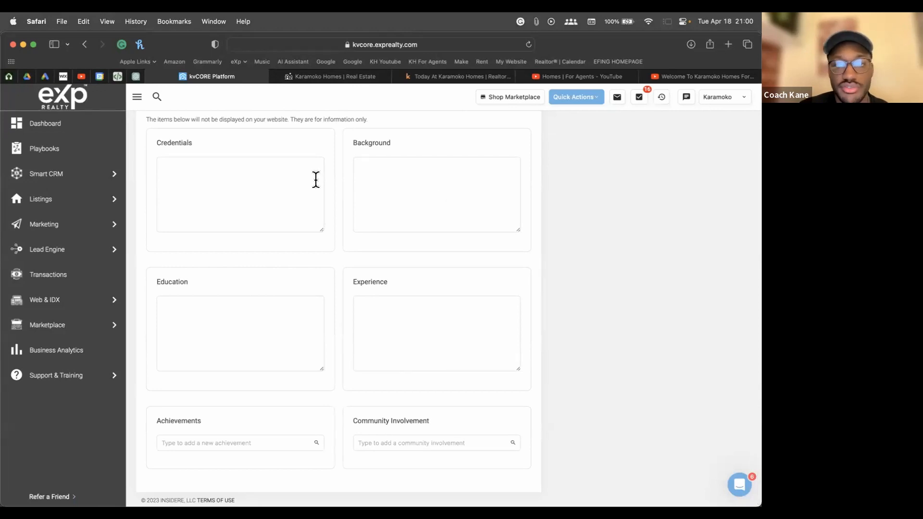
scroll(384, 289, "up", 1)
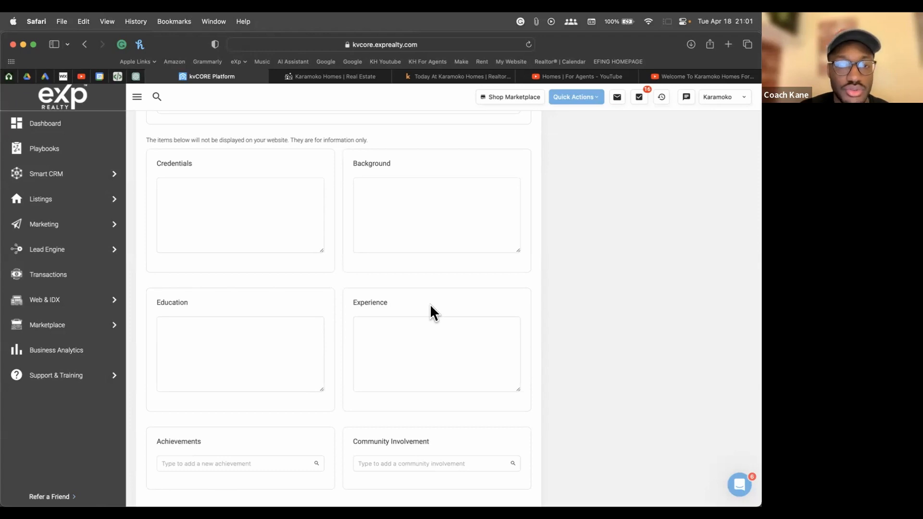
left_click(467, 225)
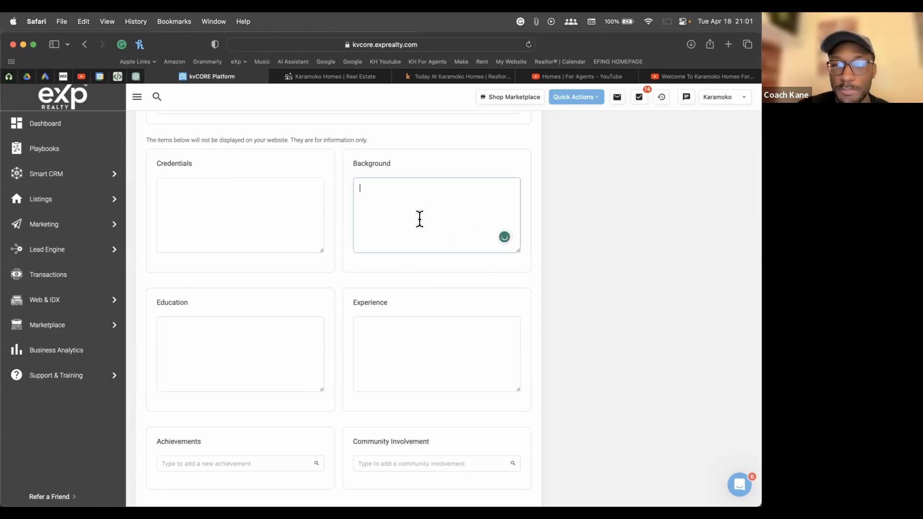
scroll(617, 243, "down", 1)
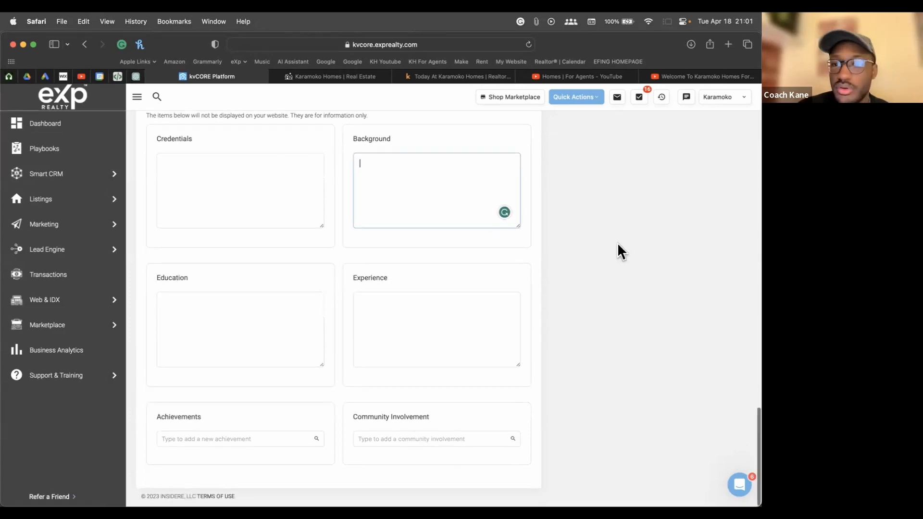
left_click(578, 334)
Save the agent profile and look over its Contact Info and Social Media & More sections
scroll(343, 360, "up", 15)
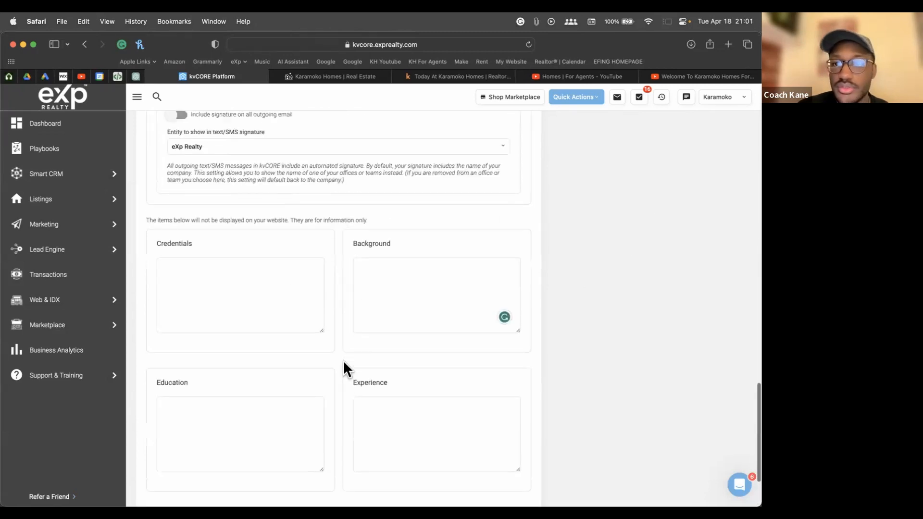
scroll(344, 363, "up", 15)
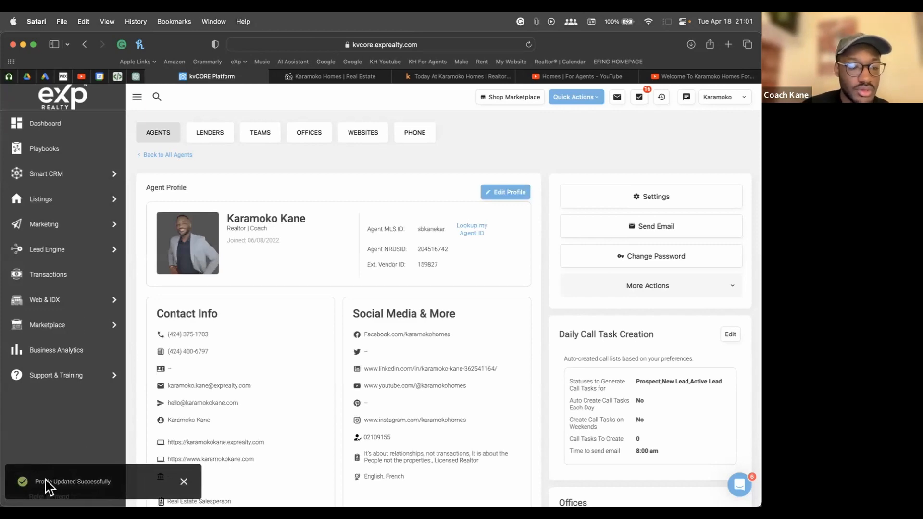
scroll(47, 481, "up", 5)
scroll(97, 421, "down", 5)
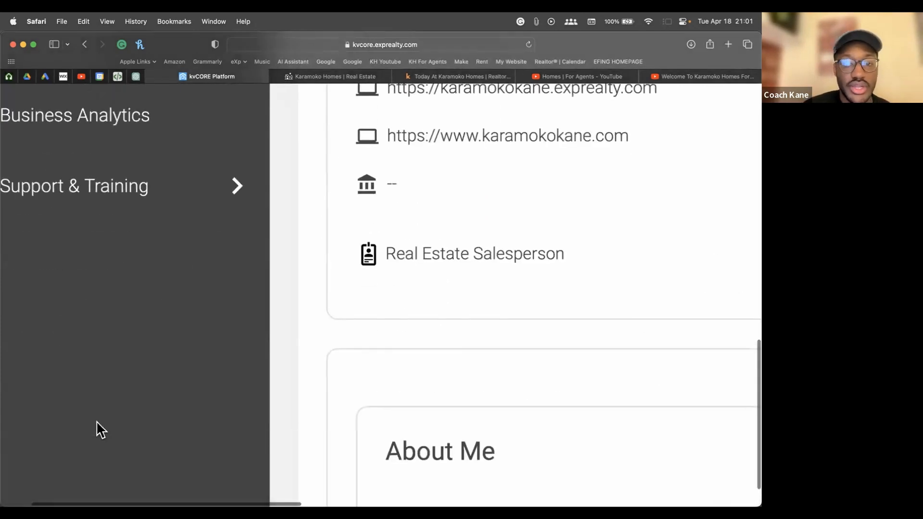
scroll(97, 422, "down", 5)
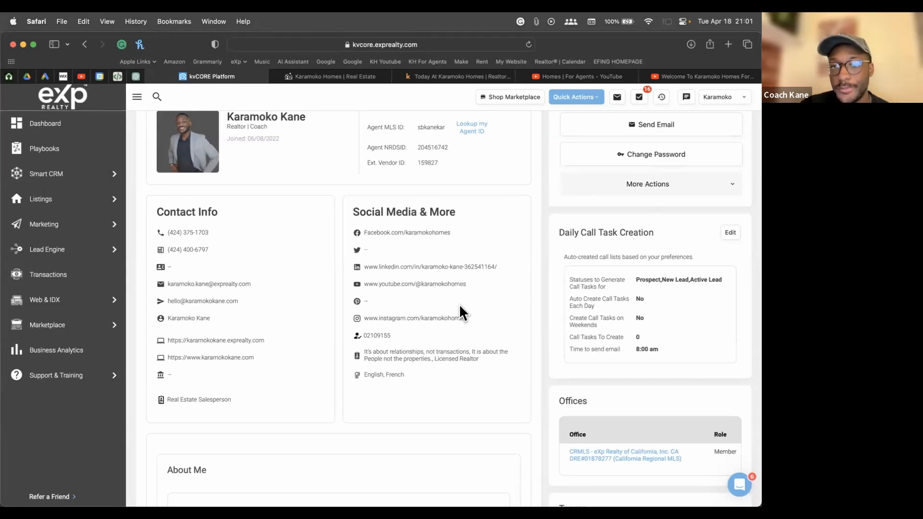
scroll(459, 304, "up", 3)
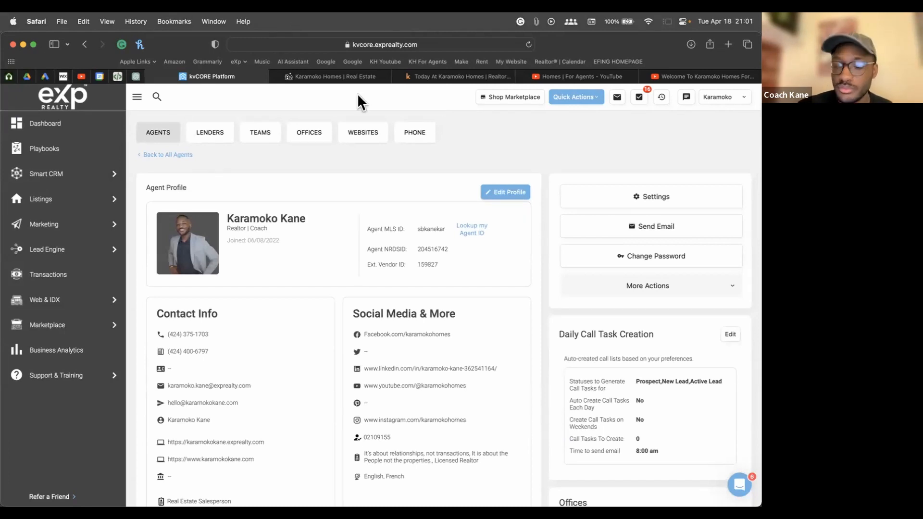
key("XF86AudioRaiseVolume")
key("XF86AudioLowerVolume")
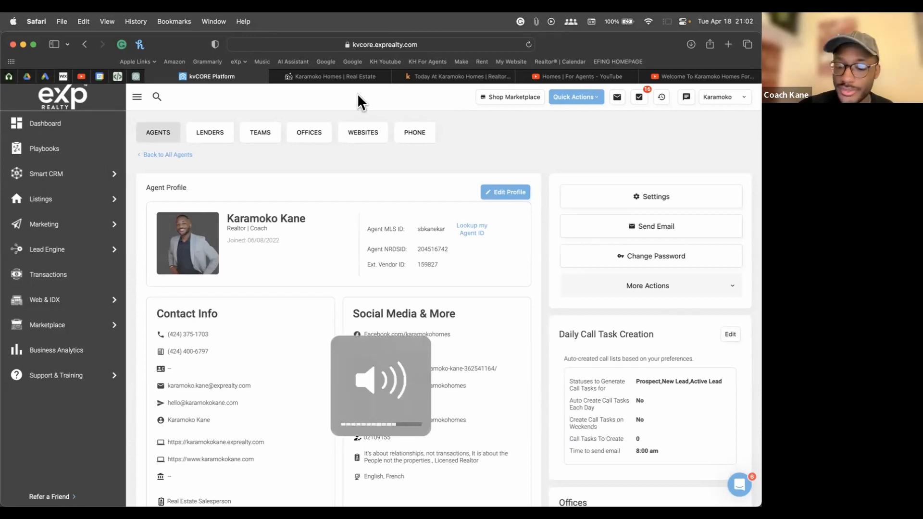
key("XF86AudioRaiseVolume")
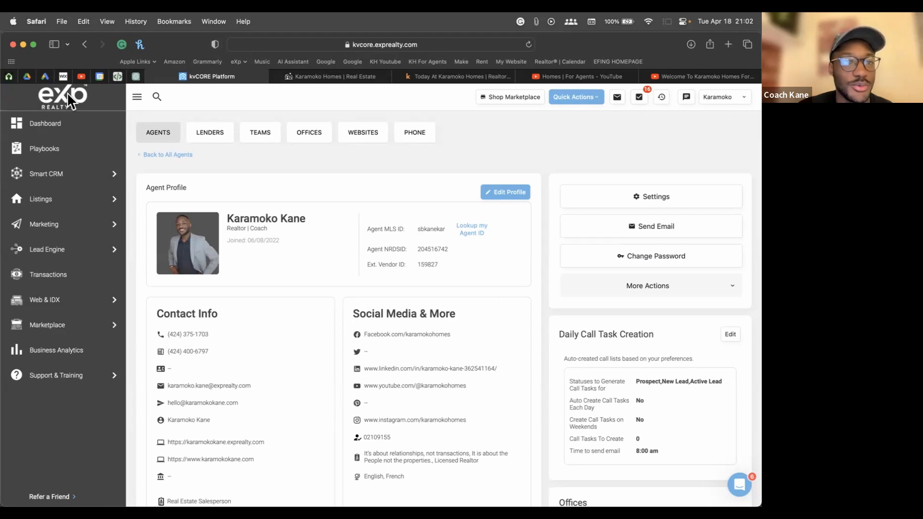
Return to the kvCORE dashboard to view Today's Objectives, and open another agent's eXp Realty website in a new tab
left_click(122, 99)
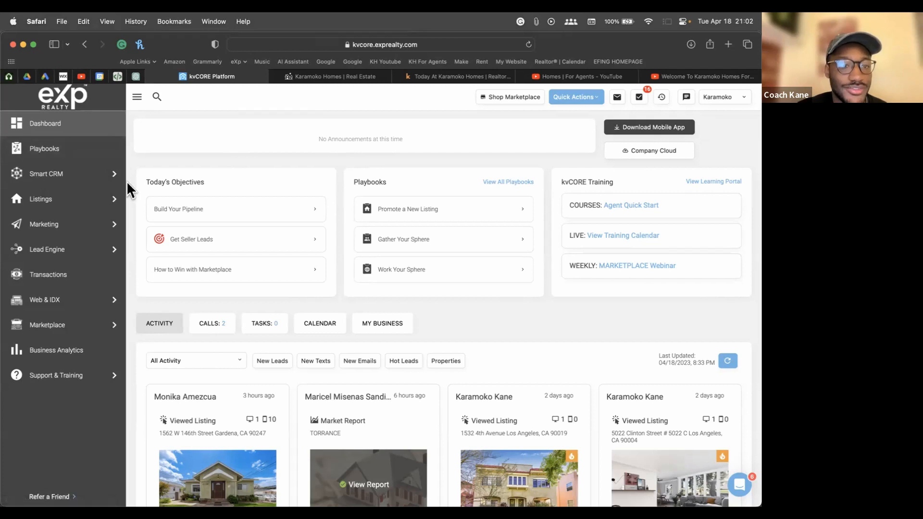
scroll(129, 181, "down", 2)
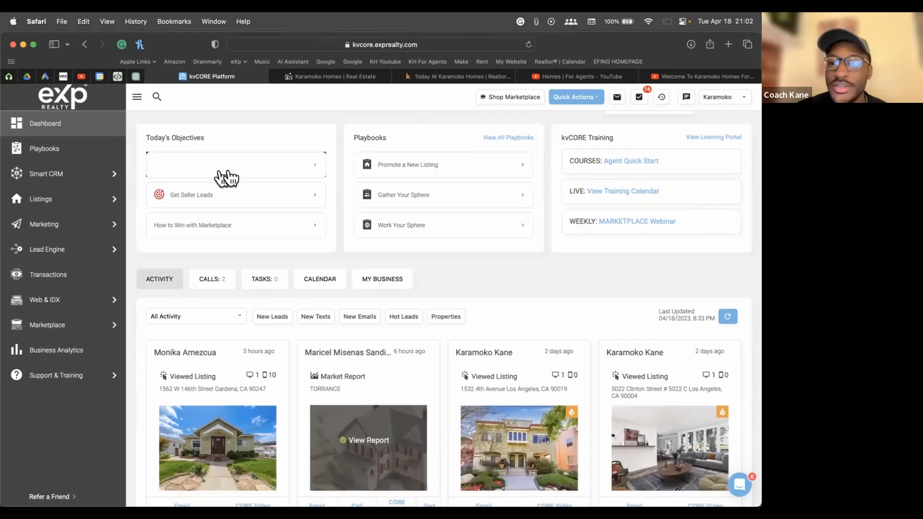
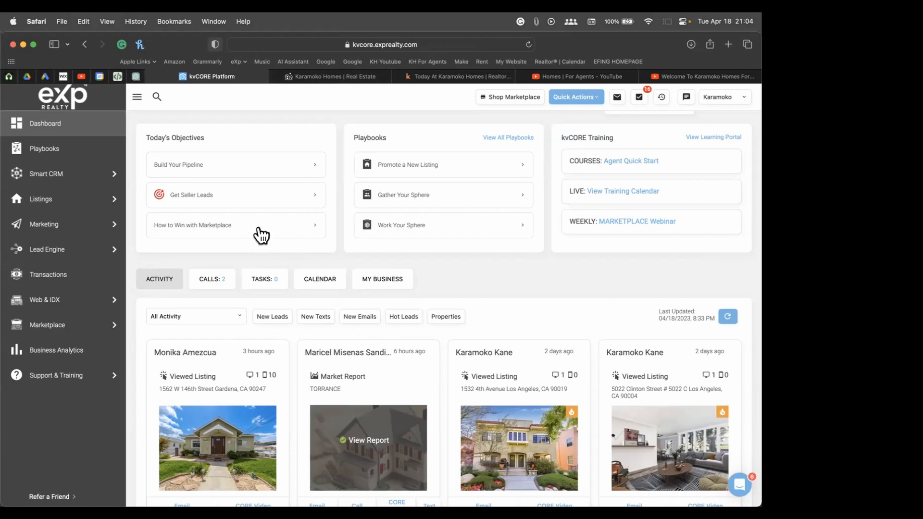
left_click(261, 235)
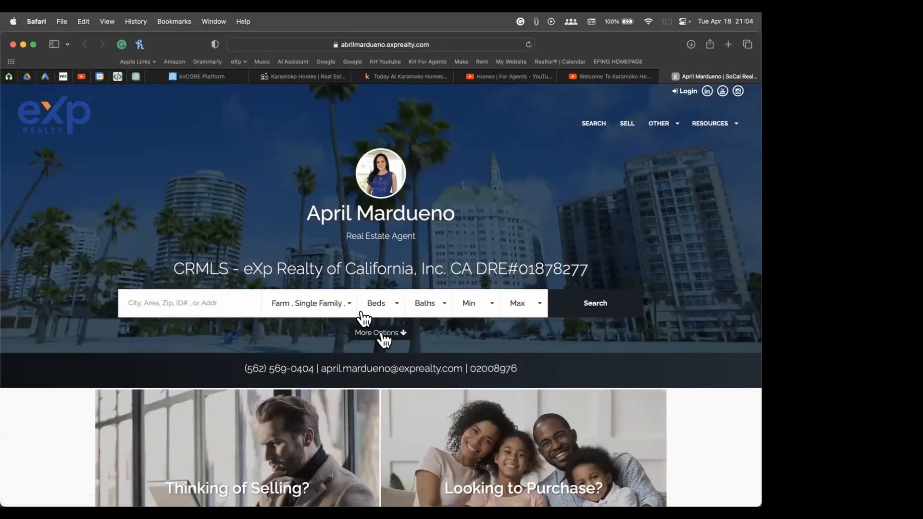
Examine the brokerage and DRE license line on the agent's homepage, including its license number, and look over the contact bar and selling/purchasing tiles
left_click_drag(186, 269, 586, 268)
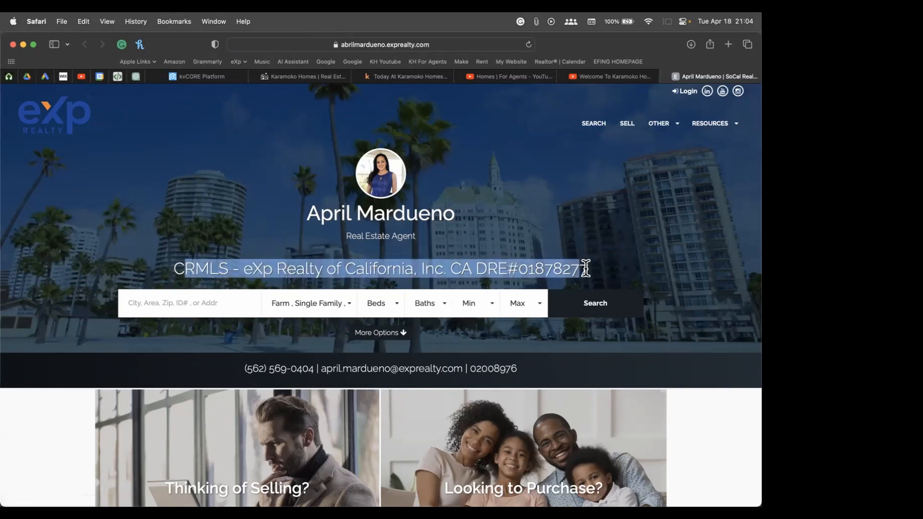
left_click(587, 269)
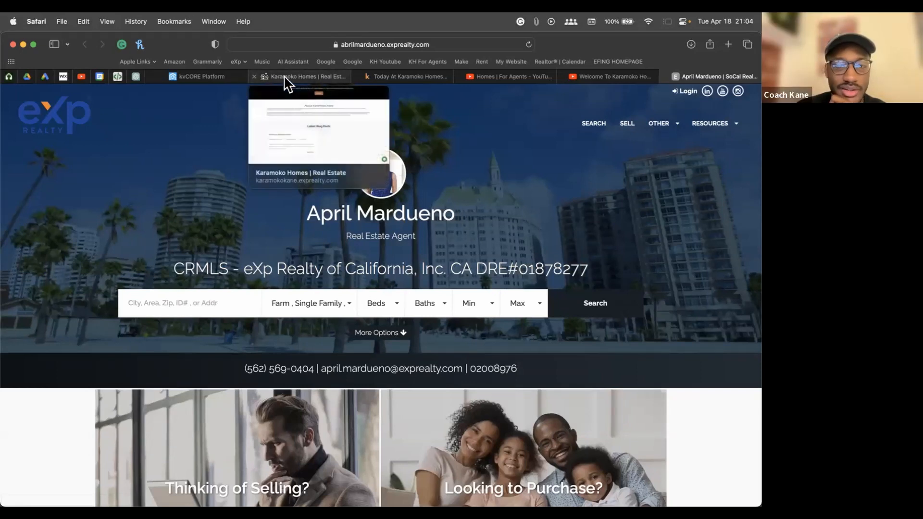
left_click_drag(177, 264, 602, 261)
left_click(436, 270)
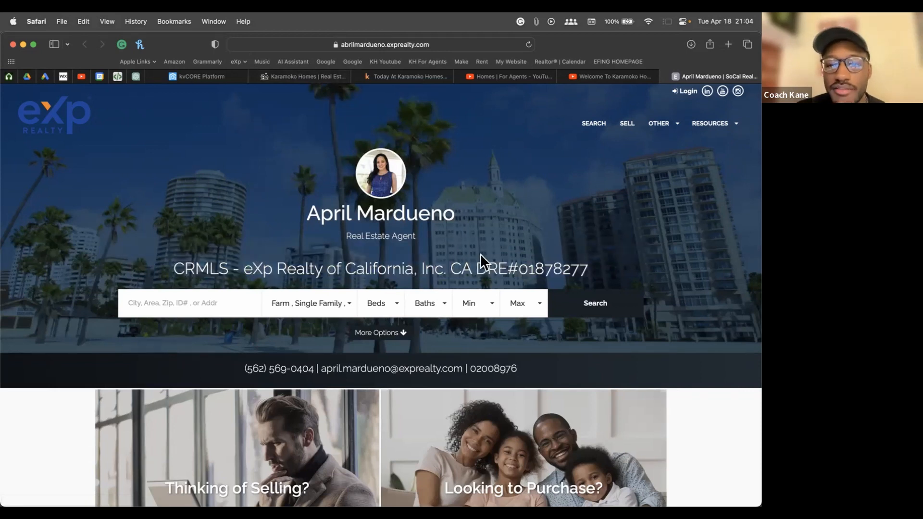
double_click(556, 271)
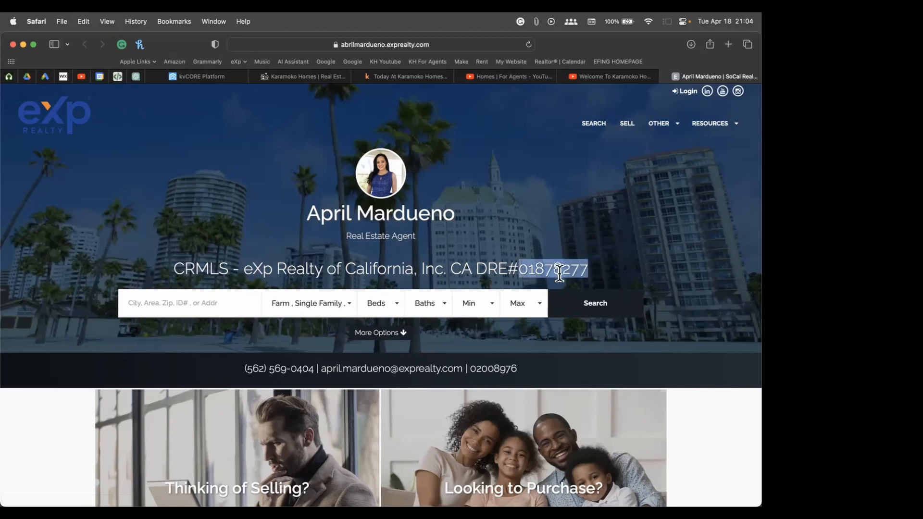
left_click(514, 263)
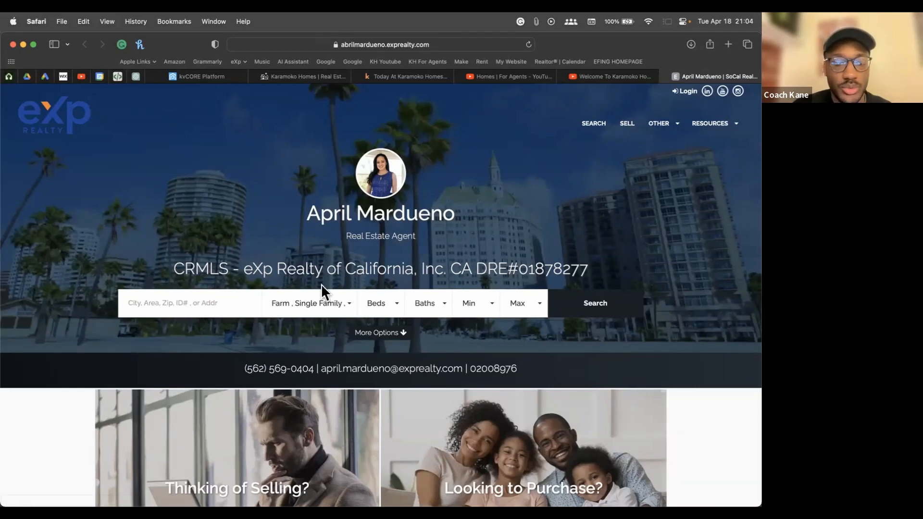
scroll(366, 268, "down", 2)
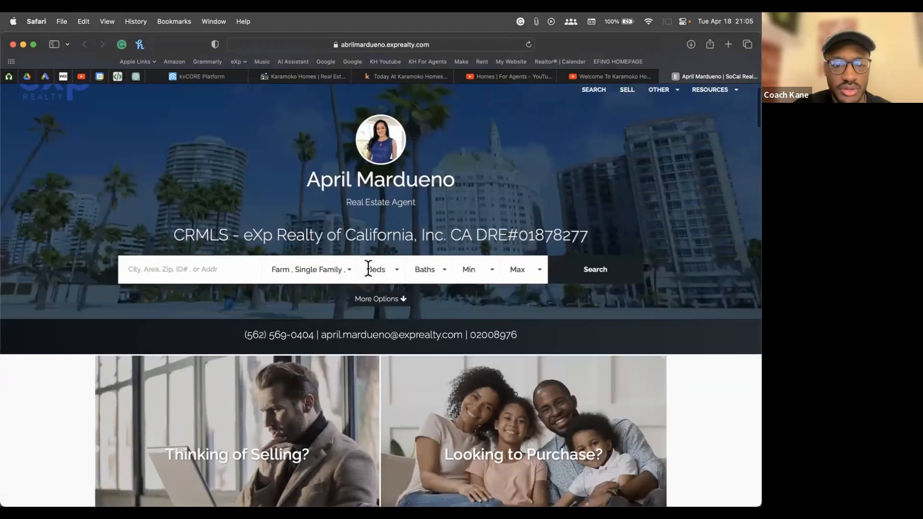
scroll(353, 223, "up", 2)
scroll(354, 224, "down", 1)
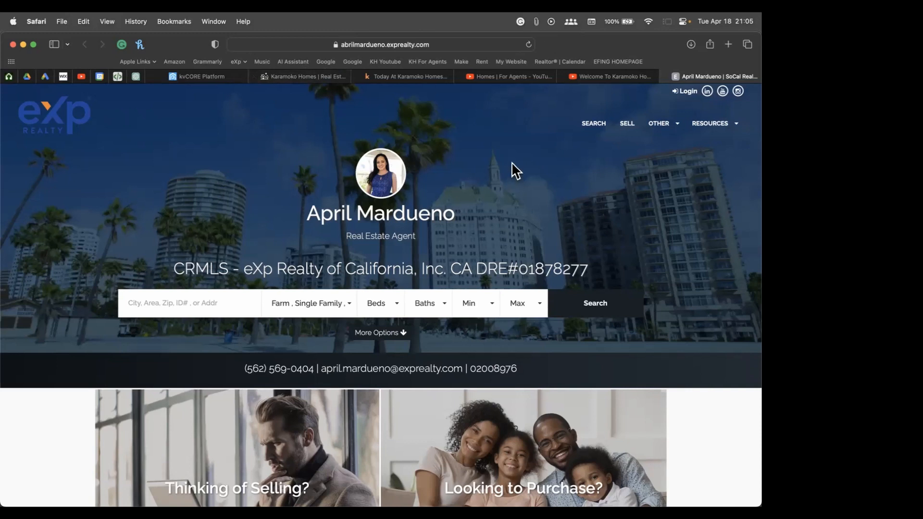
scroll(602, 223, "down", 3)
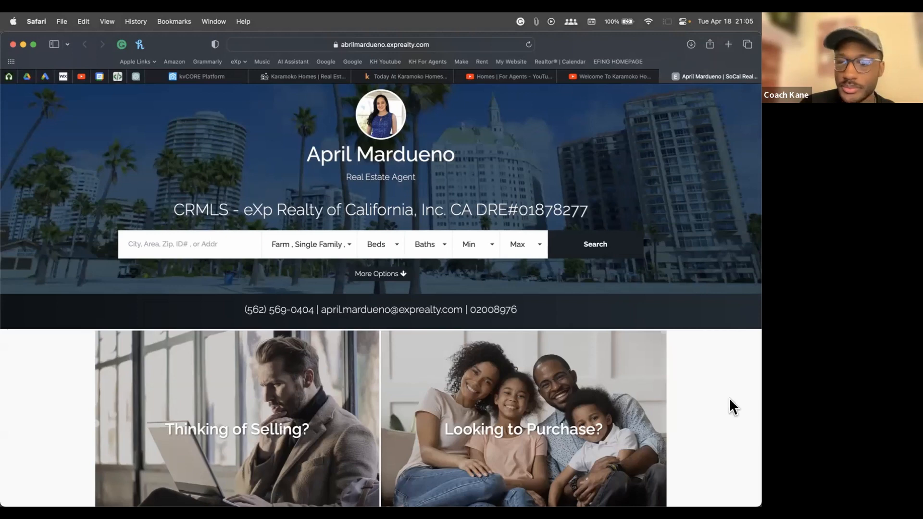
scroll(737, 397, "down", 3)
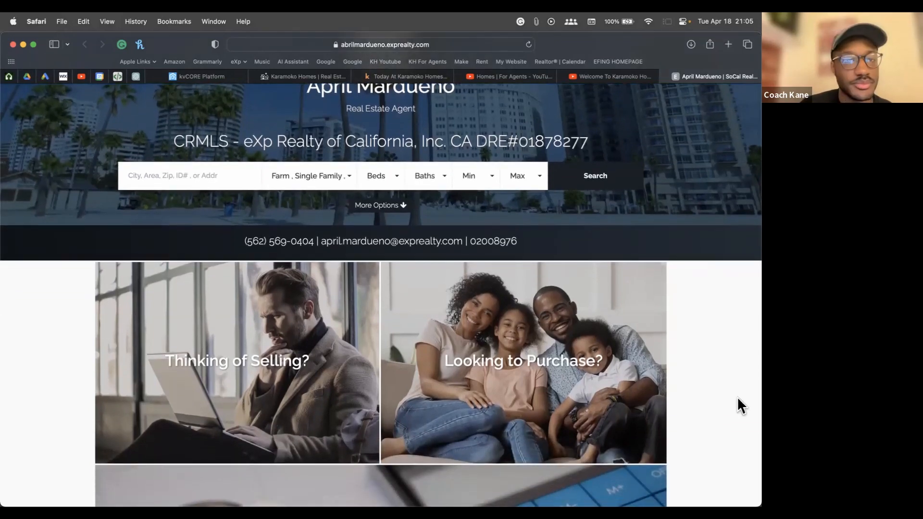
Return to the kvCORE dashboard and open the Inside Real Estate support chat
left_click(196, 76)
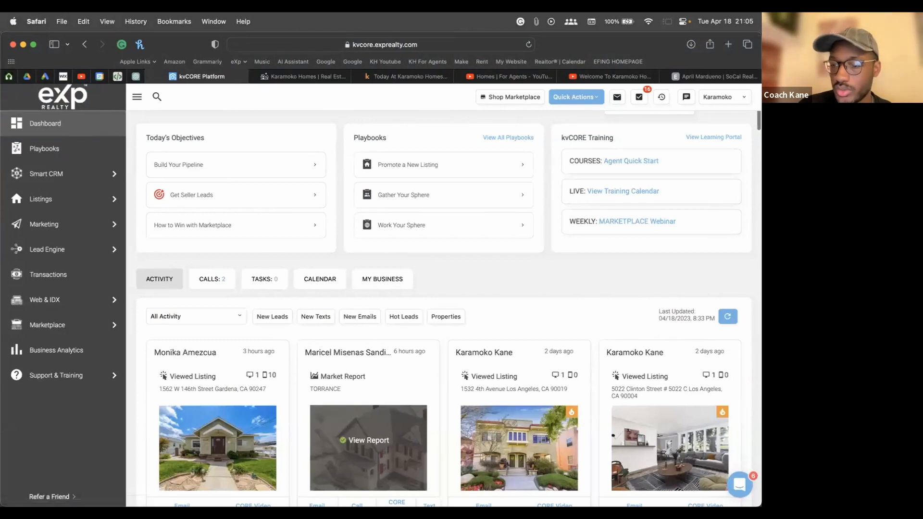
left_click(740, 484)
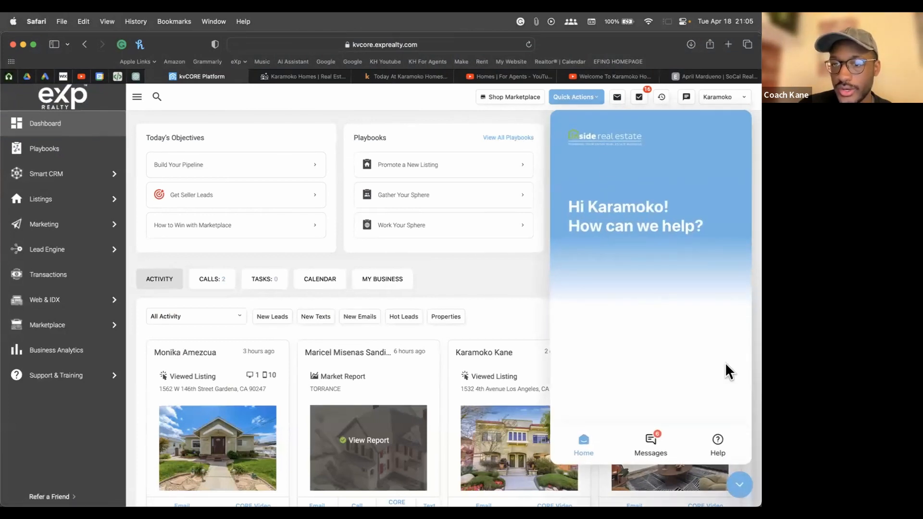